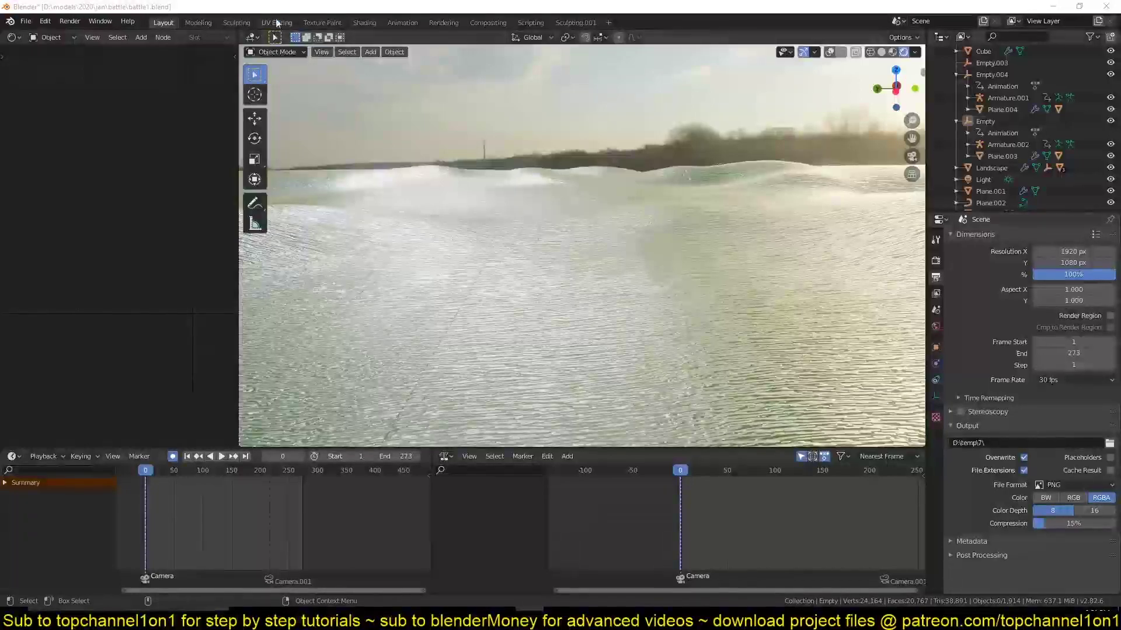
Step: Play back the battle animation and examine the running armies from several angles across the terrain
key("space")
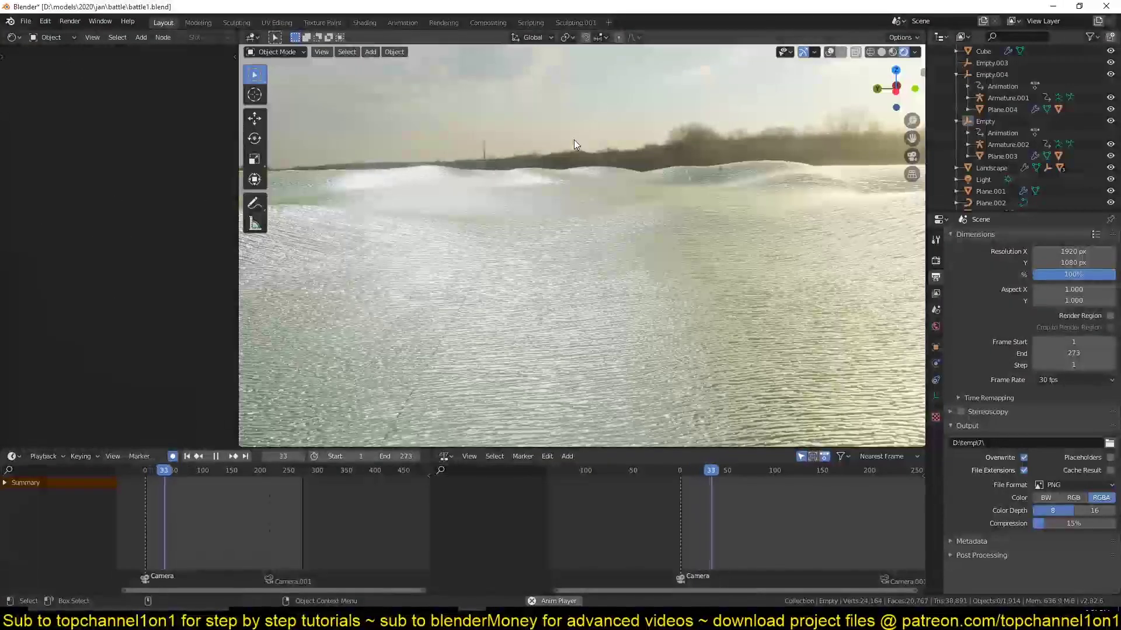
middle_click_drag(583, 157, 681, 218)
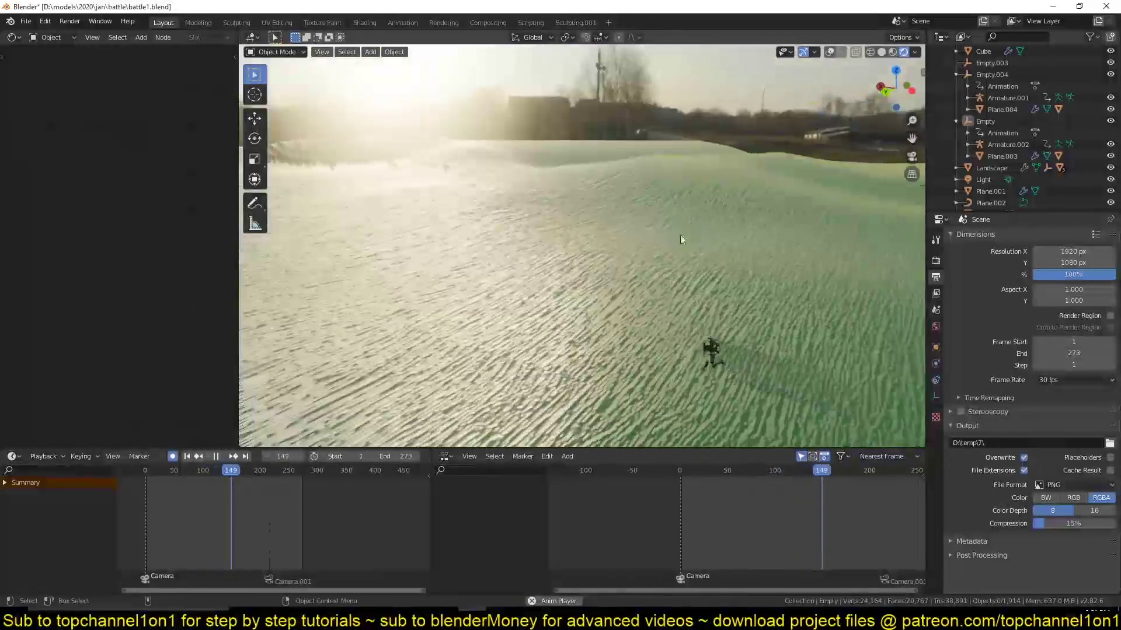
scroll(660, 245, "down", 4)
middle_click_drag(536, 259, 596, 268)
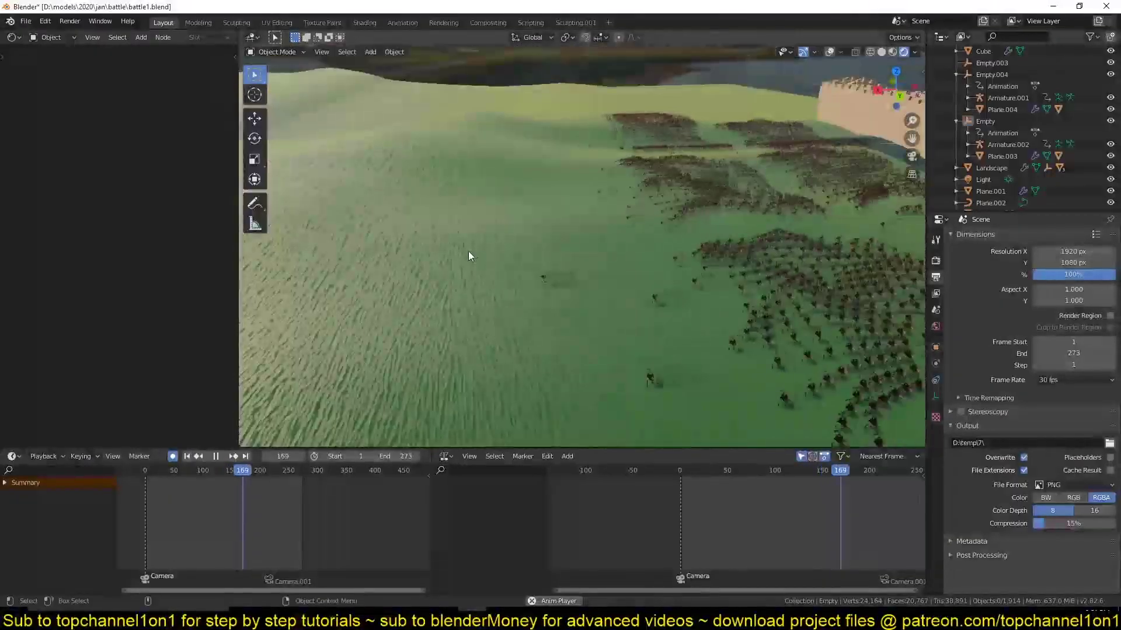
key("space")
middle_click_drag(805, 258, 825, 220, "shift")
right_click(121, 536)
key("space")
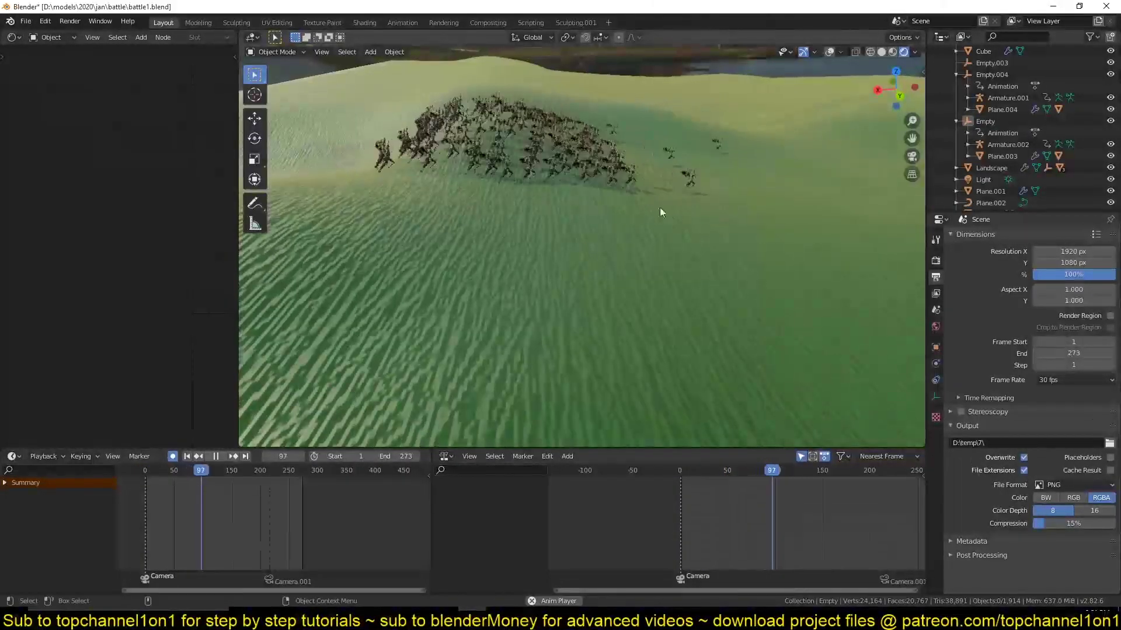
Step: Turn on viewport overlays and raise the terrain vertically beside the running soldiers with proportional editing to form a hill
left_click(662, 207)
key("space")
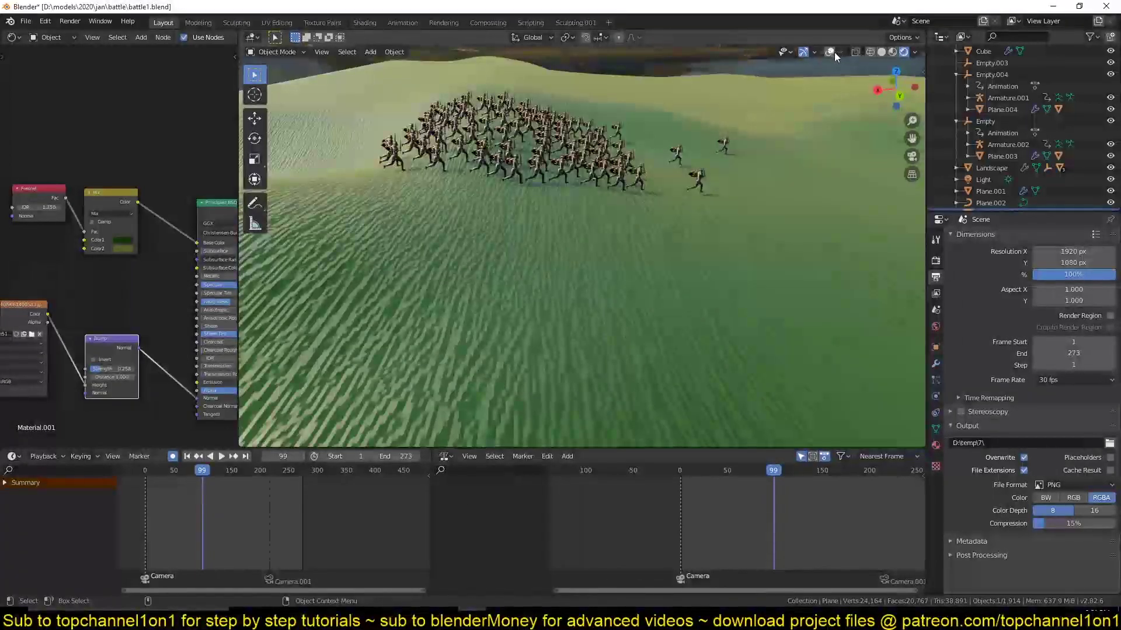
left_click(829, 51)
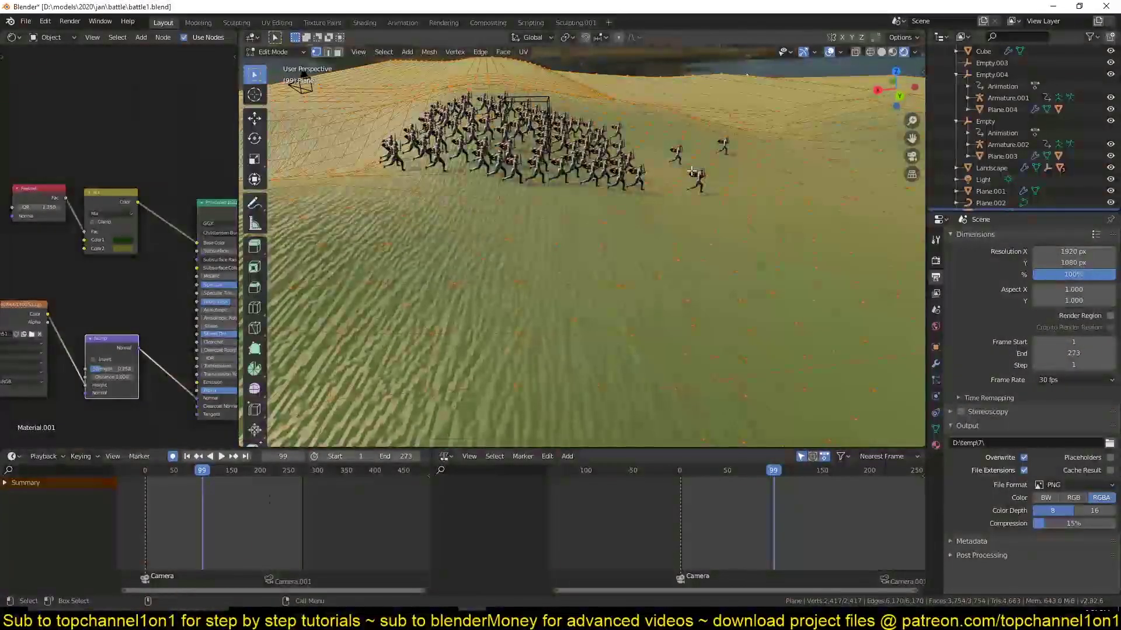
key("Tab")
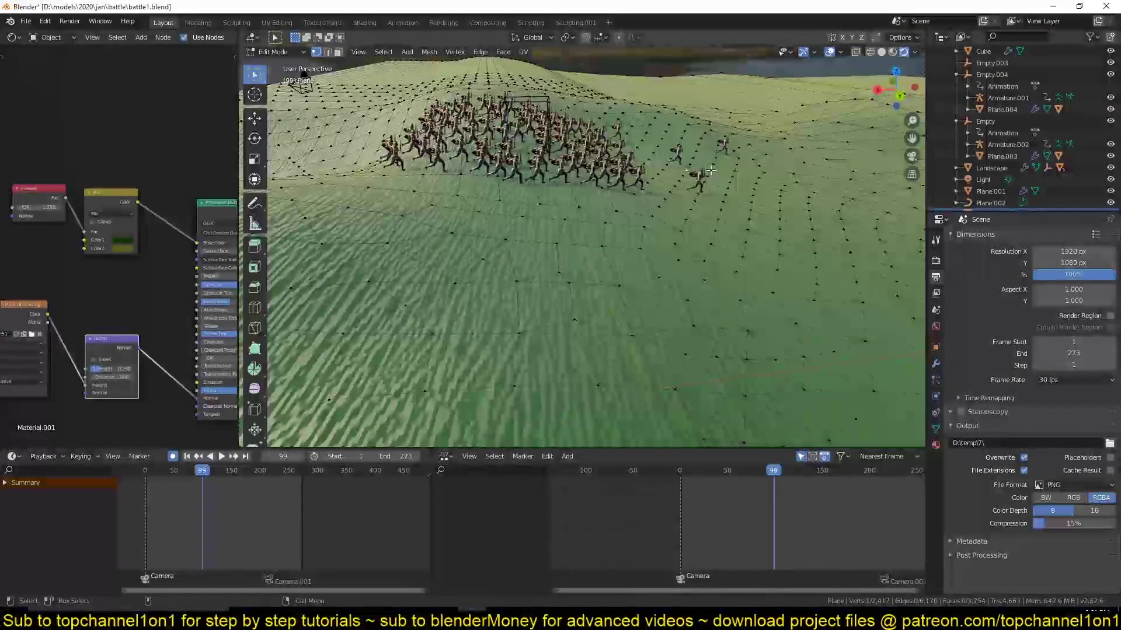
key("o")
key("g")
key("z")
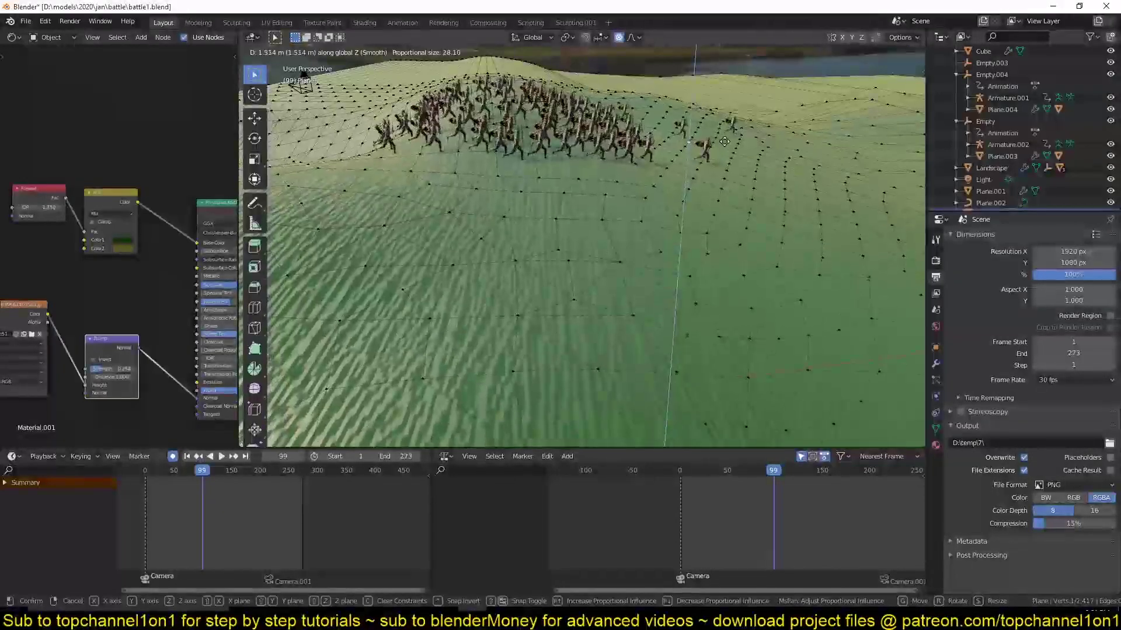
left_click(729, 87)
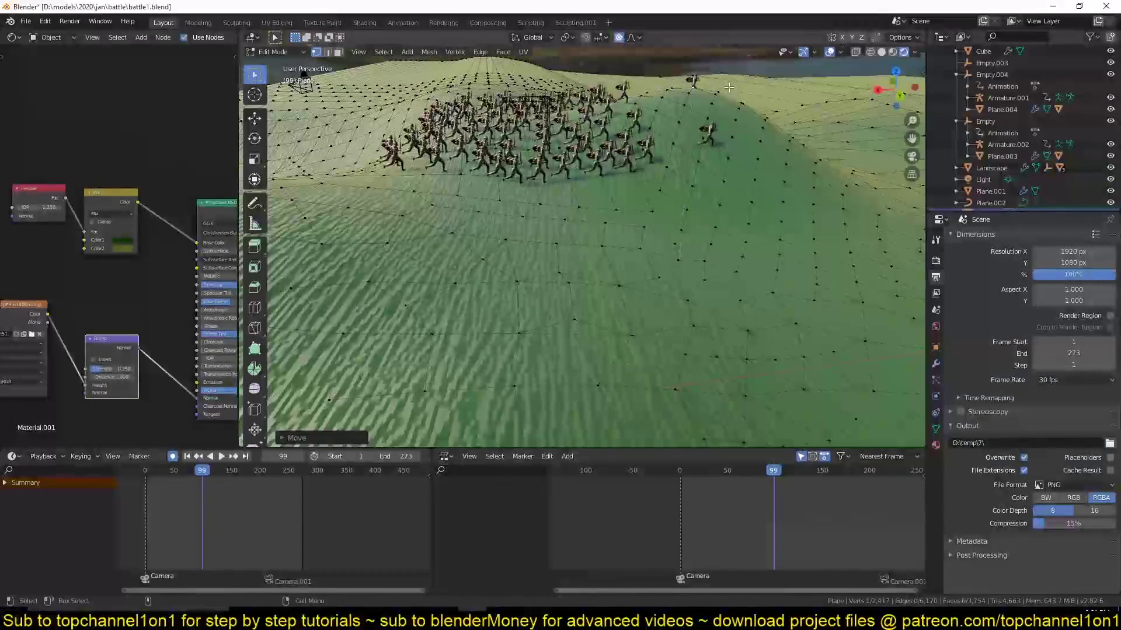
key("Tab")
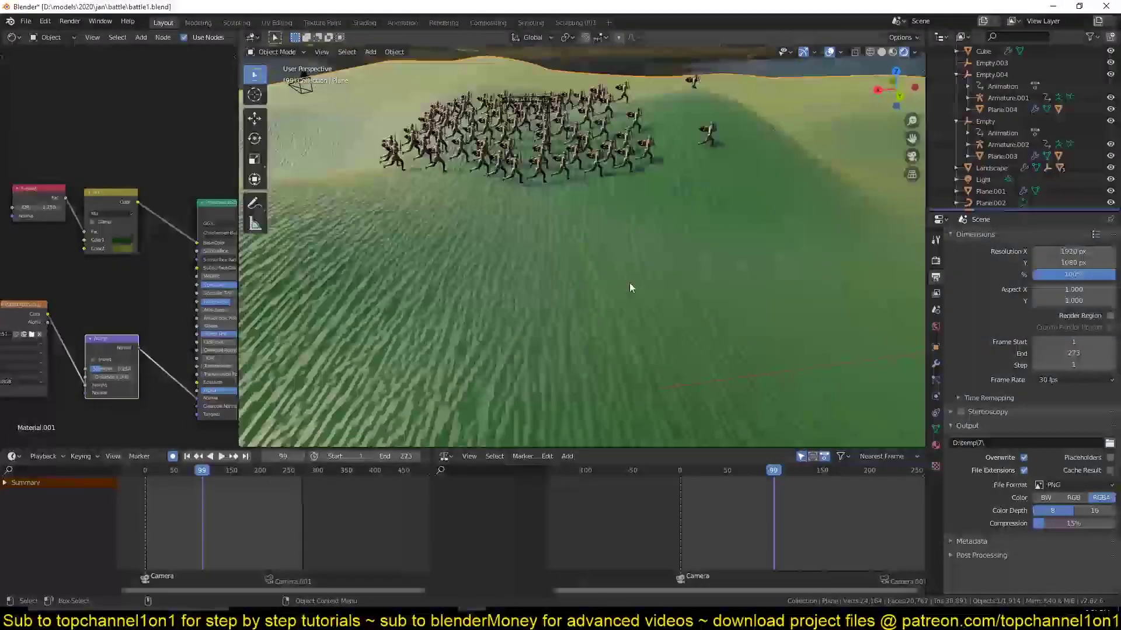
Step: Replay the battle animation to check how the soldiers run over the raised hill and around the castle
left_click(139, 511)
key("space")
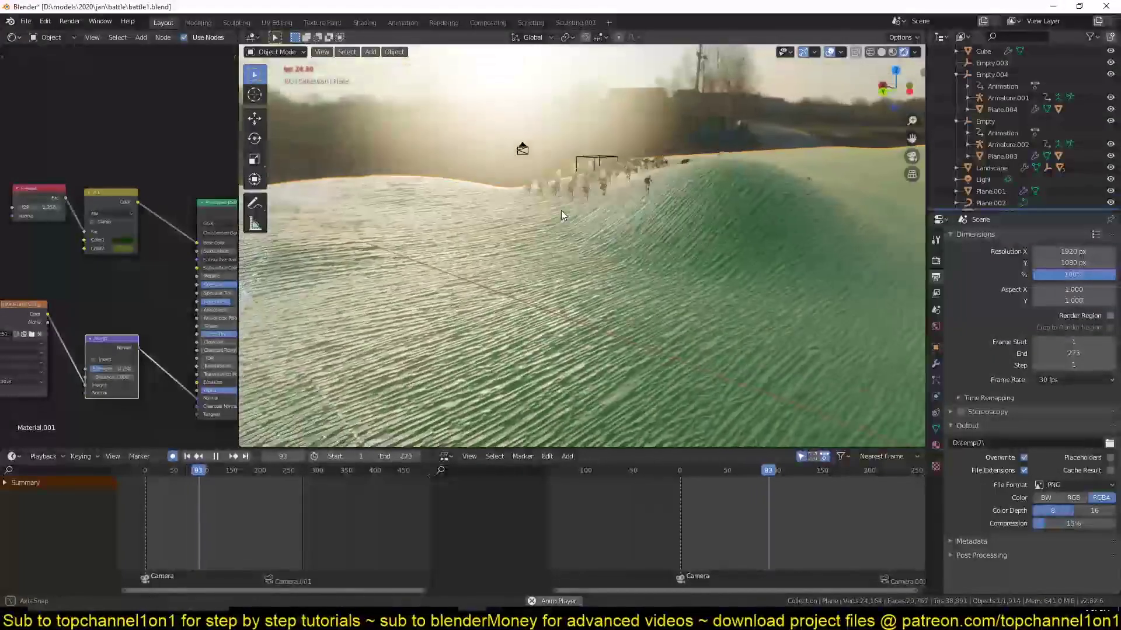
key("space")
scroll(681, 219, "down", 4)
middle_click_drag(681, 219, 749, 251)
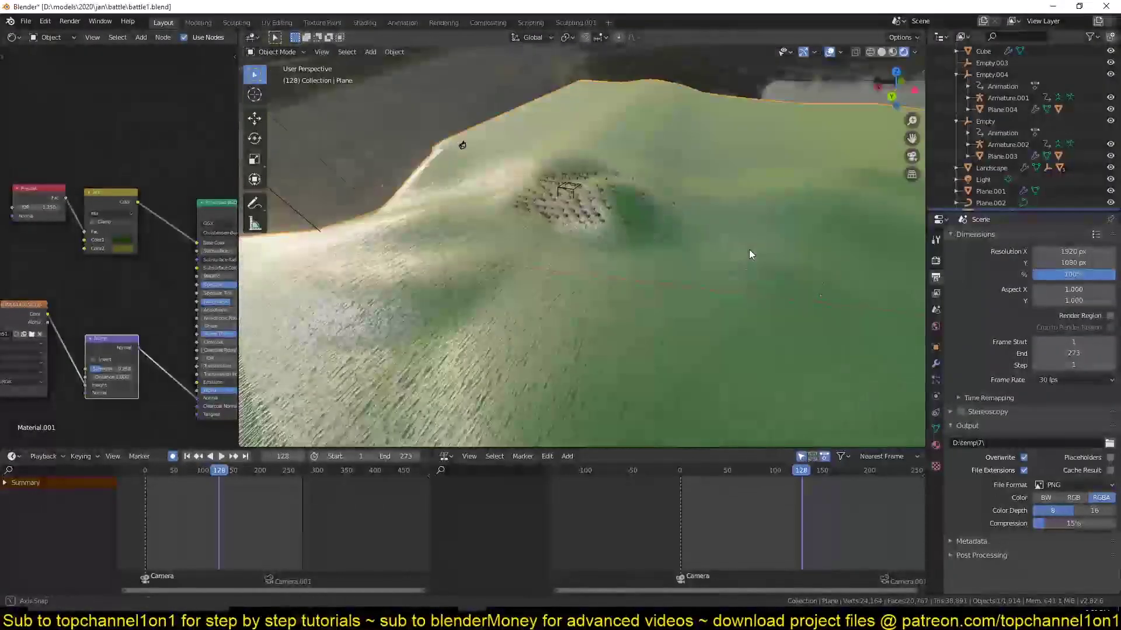
key("space")
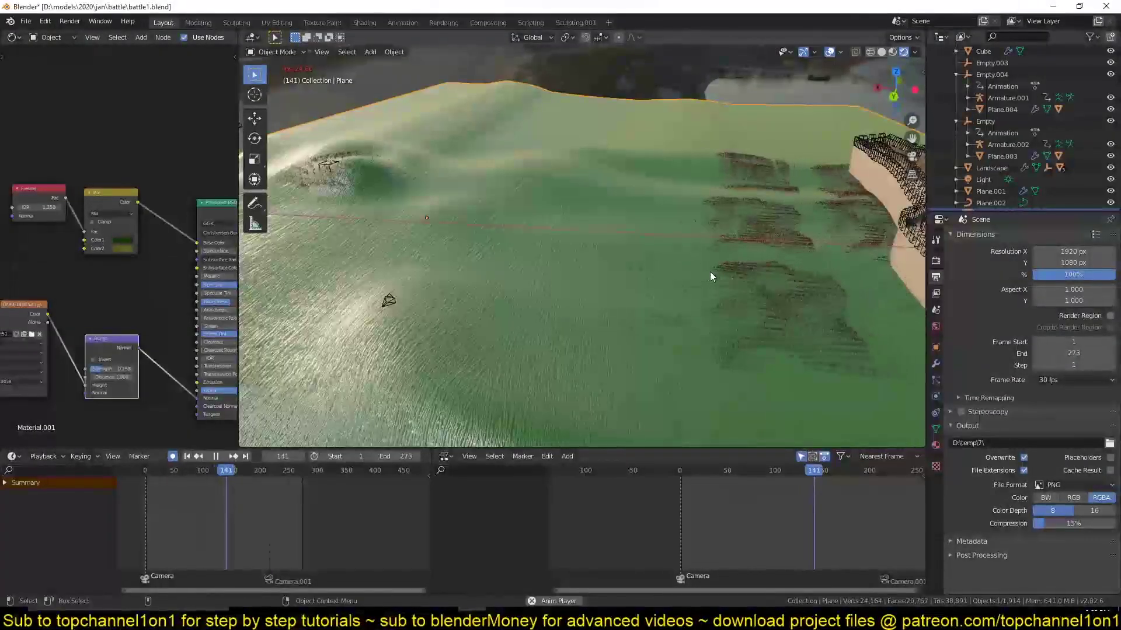
key("space")
Step: Switch to the other Blender window with the single paladin and play its running animation
left_click(474, 620)
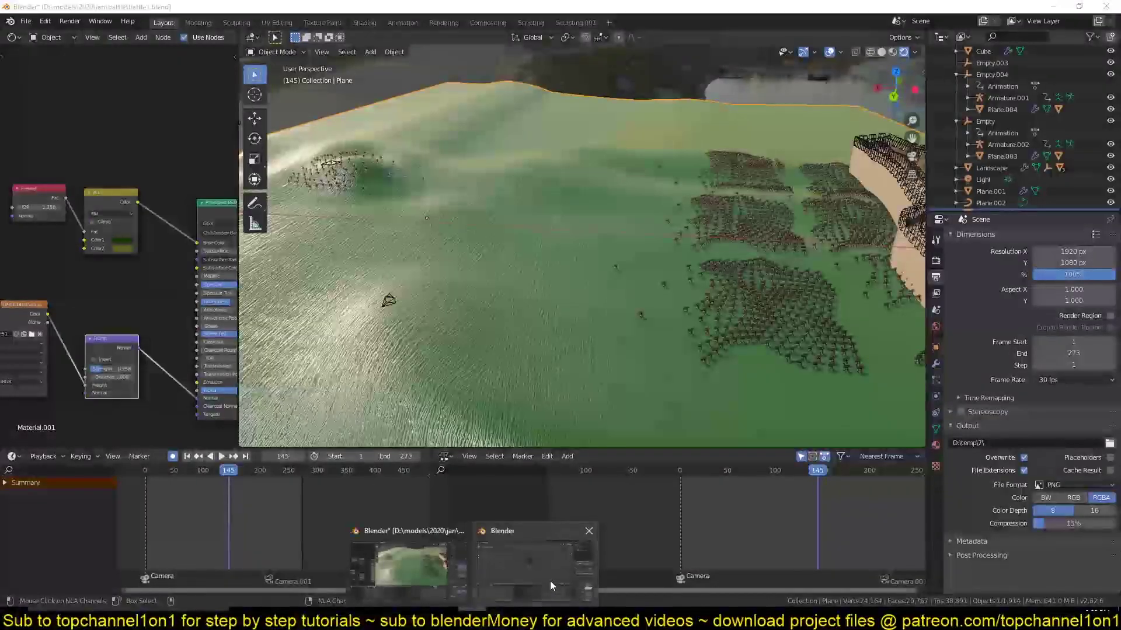
left_click(550, 581)
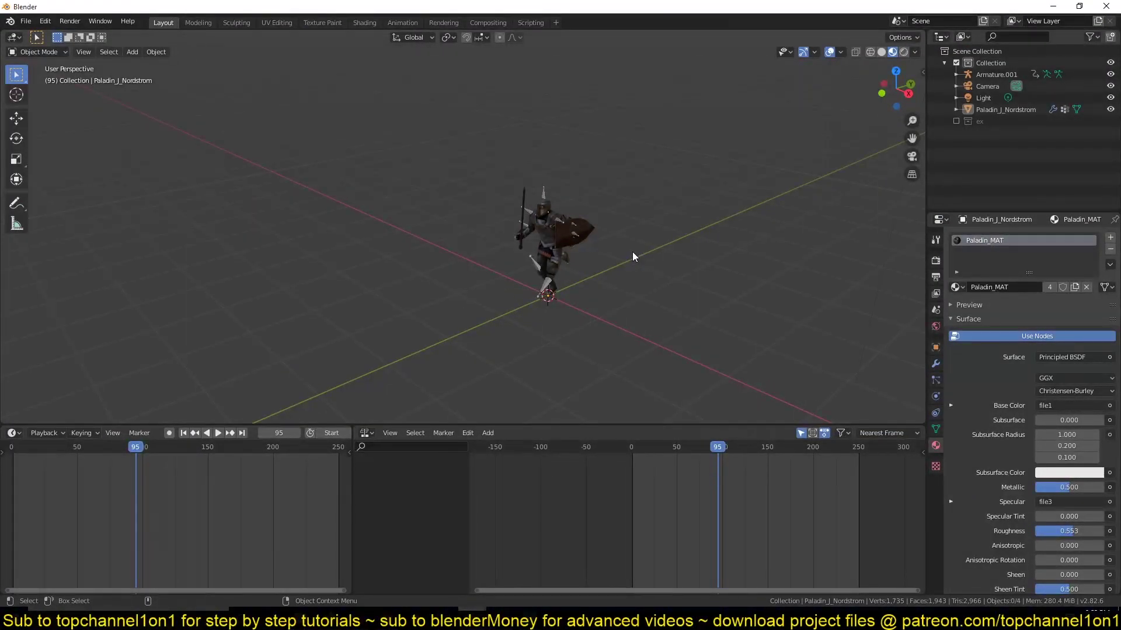
key("space")
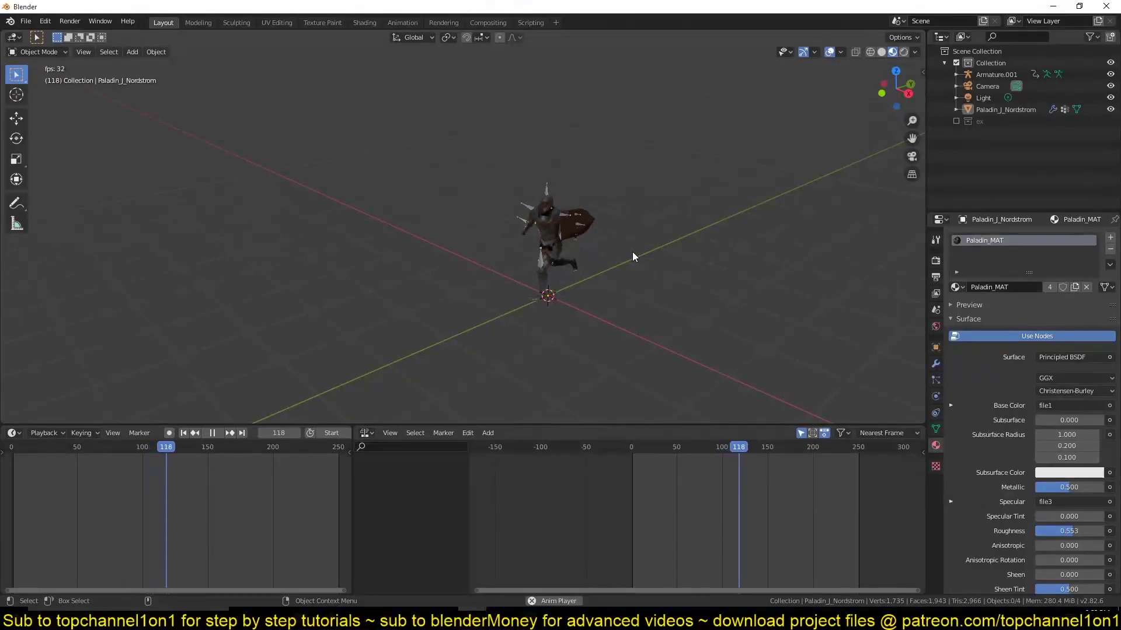
middle_click_drag(632, 251, 551, 293)
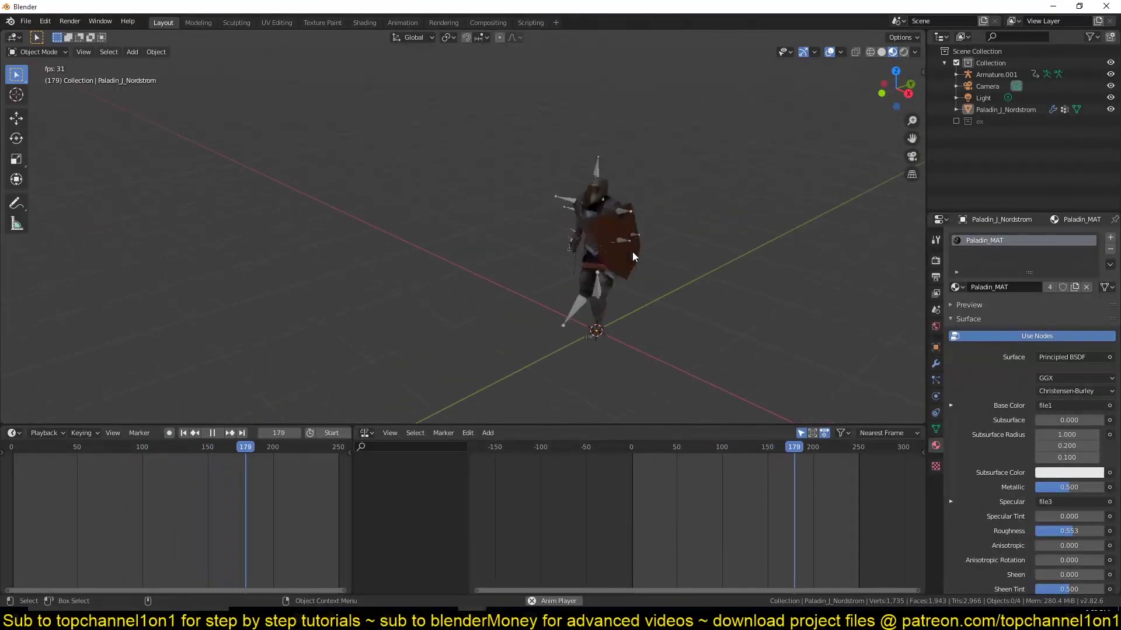
key("space")
Step: Replay the paladin's running animation and return the timeline to frame 0
left_click(360, 617)
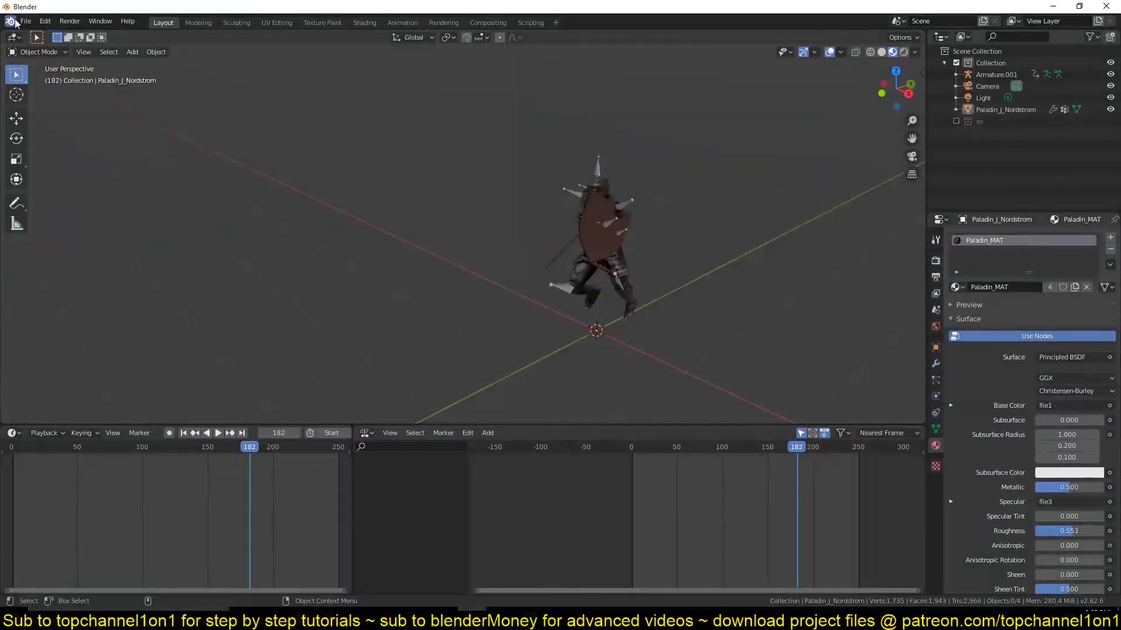
left_click(26, 21)
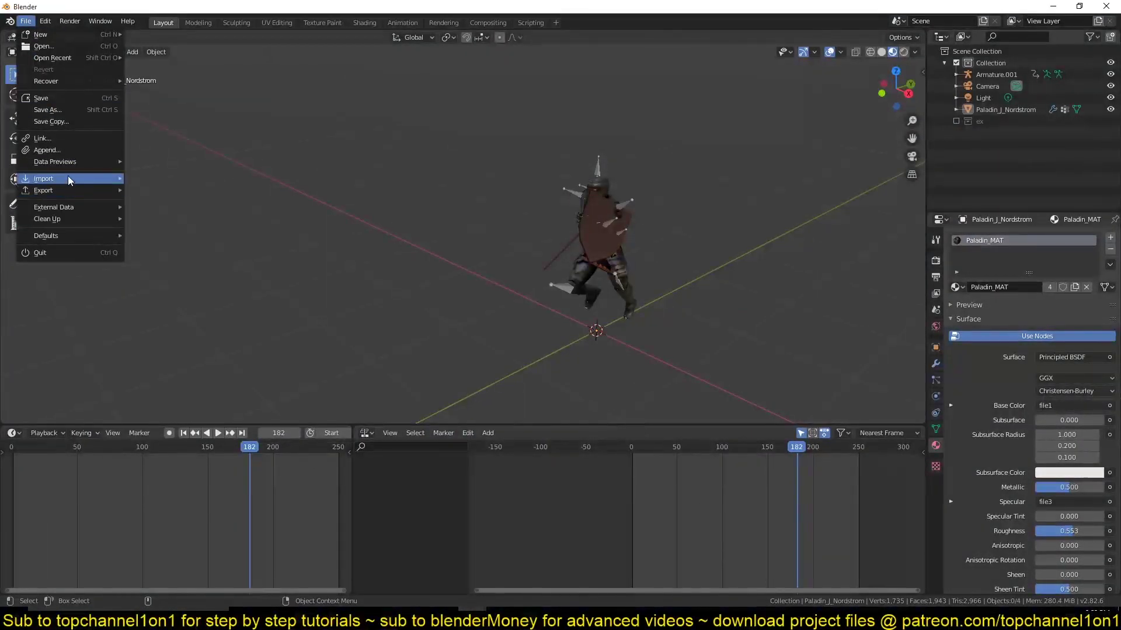
key("space")
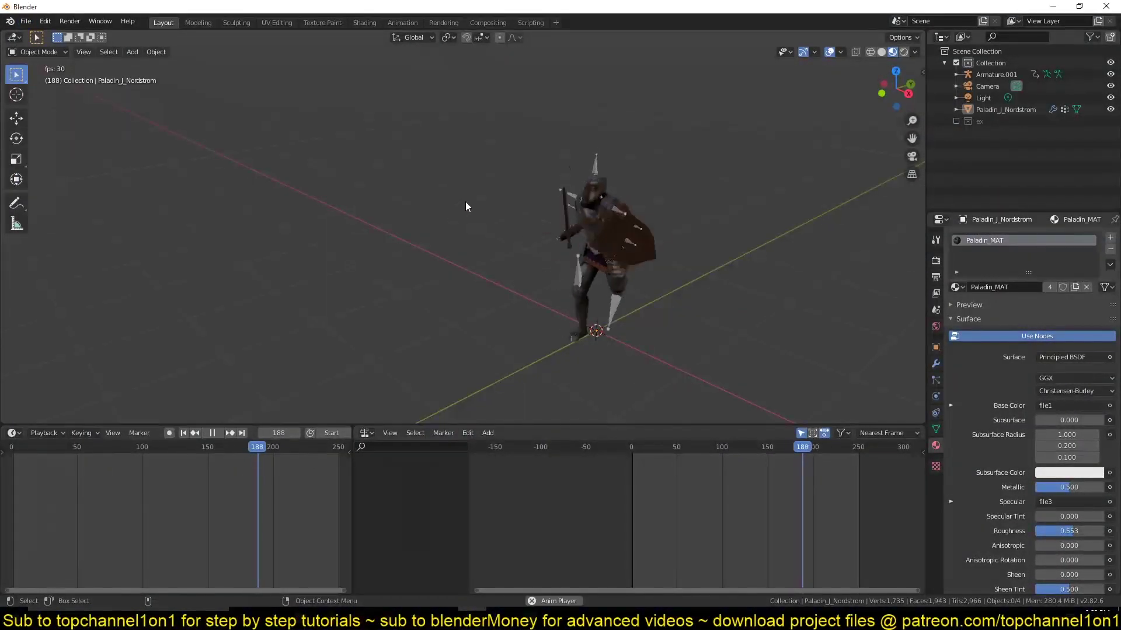
key("Escape")
middle_click_drag(558, 207, 579, 156, "shift")
right_click_drag(24, 496, 0, 501, "shift")
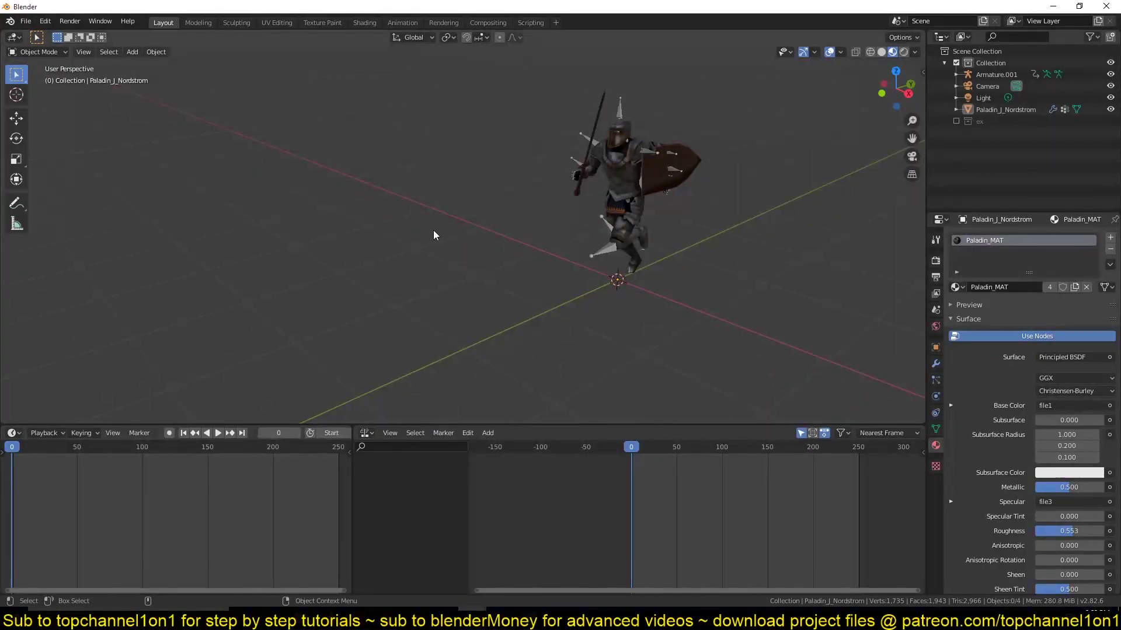
key("space")
Step: Add a mesh plane under the paladin and scale it up into a large square ground
scroll(403, 254, "down", 2)
key("shift+a")
mouse_move(523, 251)
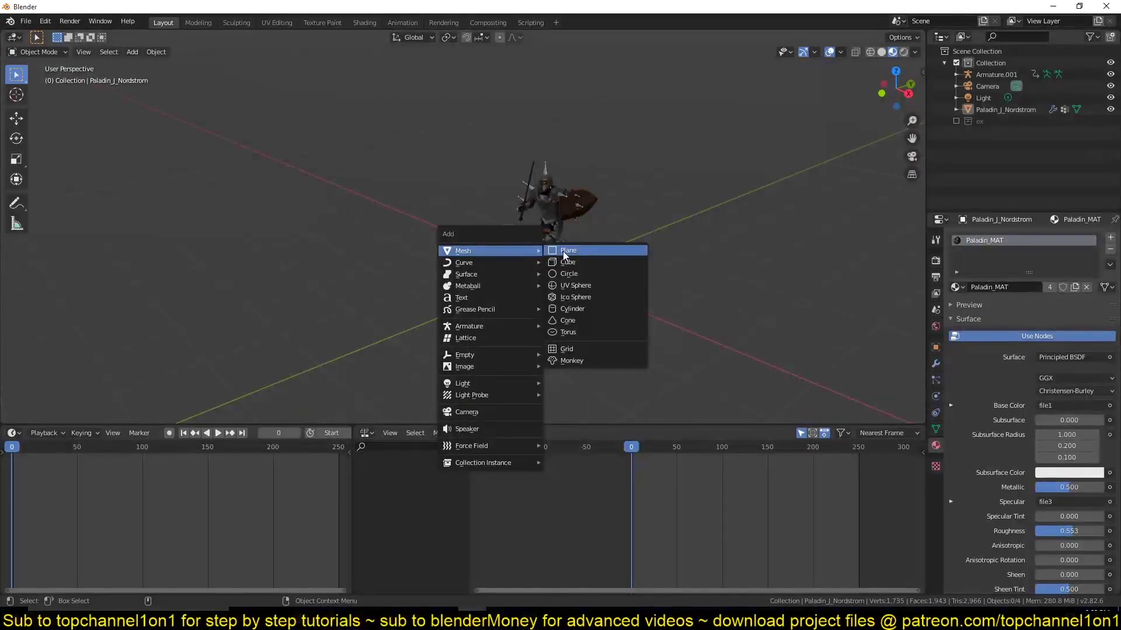
left_click(563, 251)
key("s")
left_click(656, 282)
middle_click_drag(651, 288, 609, 251, "shift")
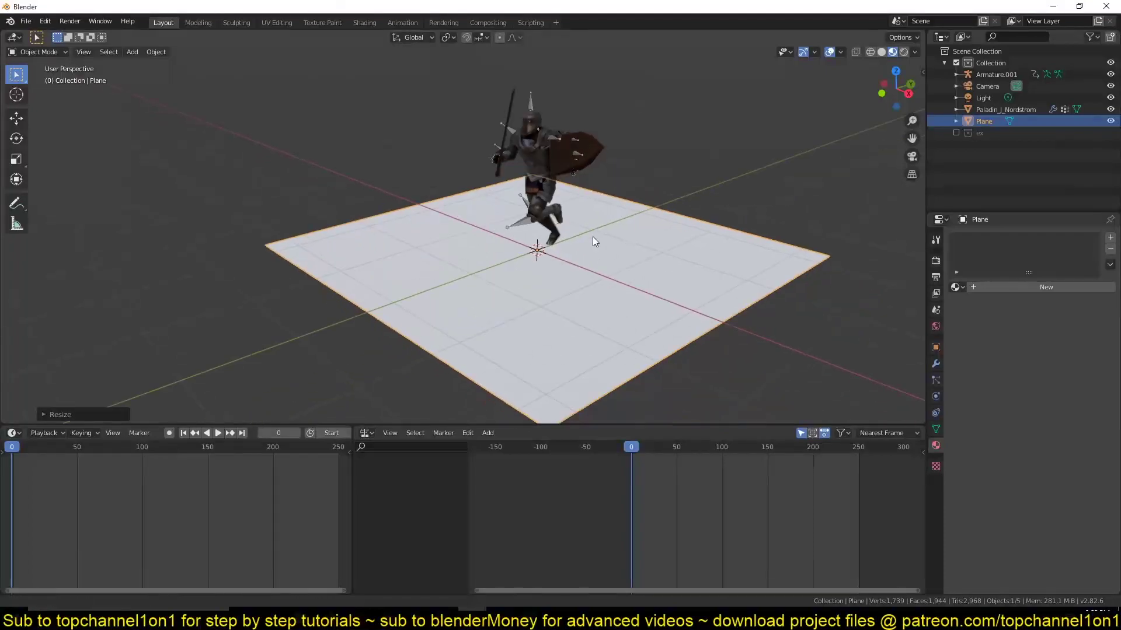
key("s")
left_click(654, 246)
Step: Select the paladin mesh, inspect it up close in wireframe display, and set the viewport to solid shading
left_click(537, 139)
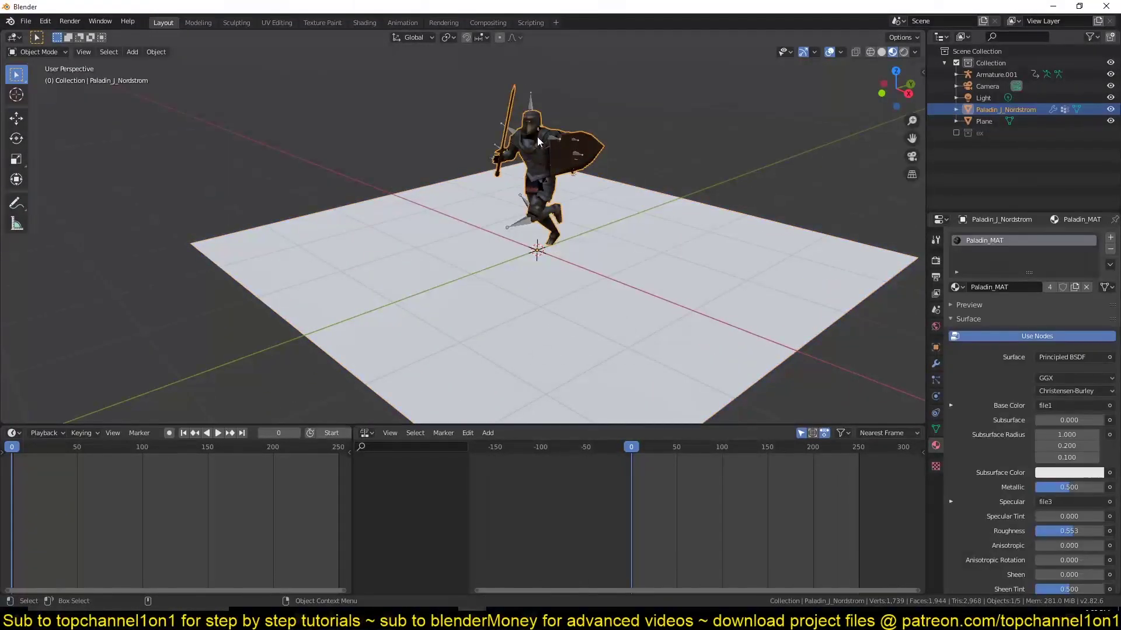
middle_click_drag(545, 188, 572, 293, "shift")
key("KP_Decimal")
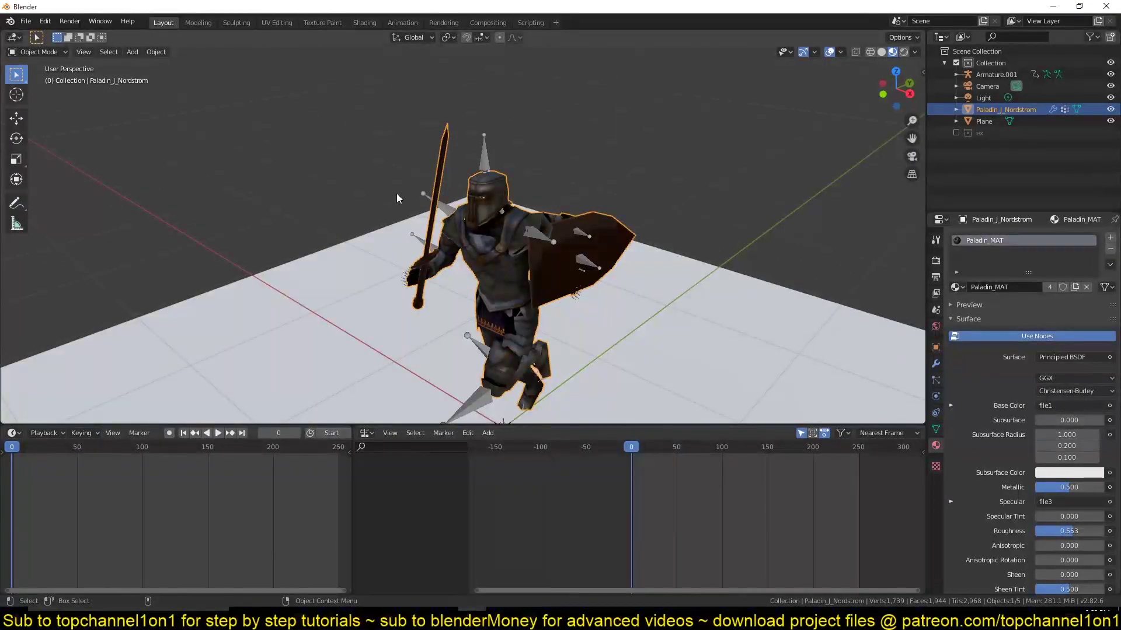
key("shift+z")
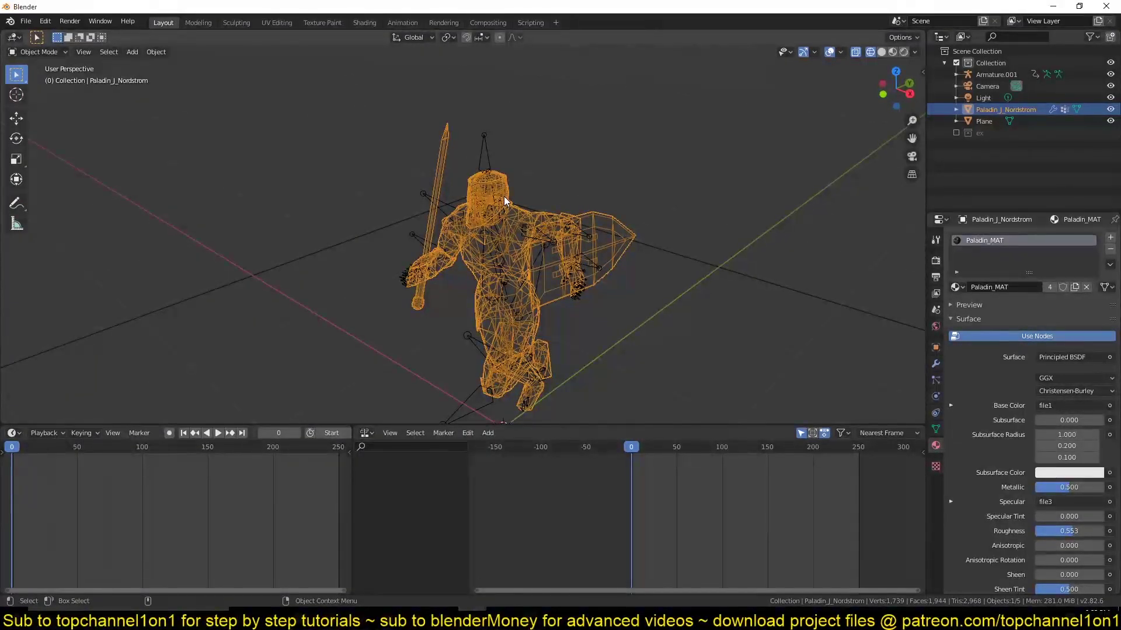
key("shift+z")
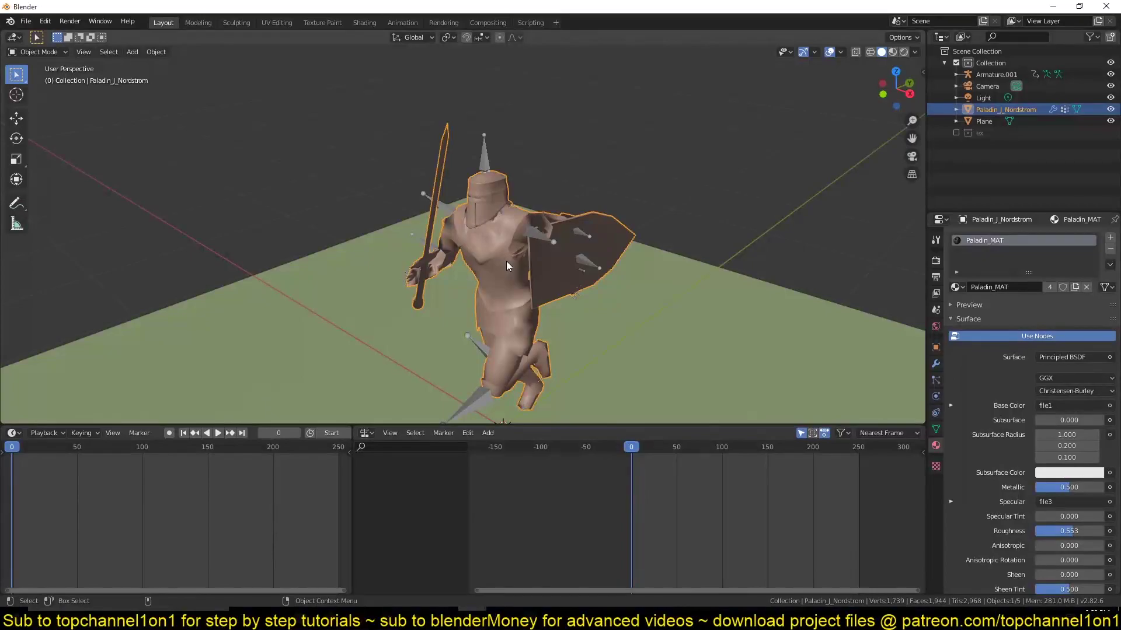
key("z")
middle_click_drag(613, 240, 596, 171, "shift")
key("z")
middle_click_drag(307, 204, 359, 189, "shift")
scroll(391, 190, "down", 2)
key("z")
scroll(523, 249, "down", 3)
middle_click_drag(523, 250, 435, 155)
Step: Parent the paladin mesh to the ground plane using Object (Keep Transform)
left_click(628, 224, "shift")
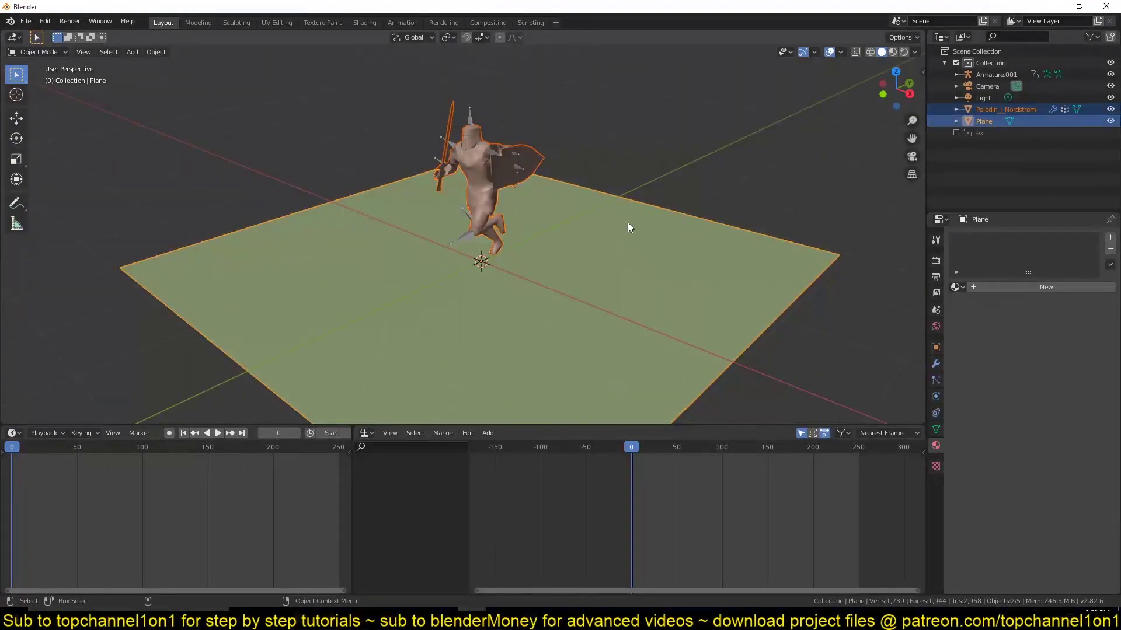
key("ctrl+p")
key("ctrl+p")
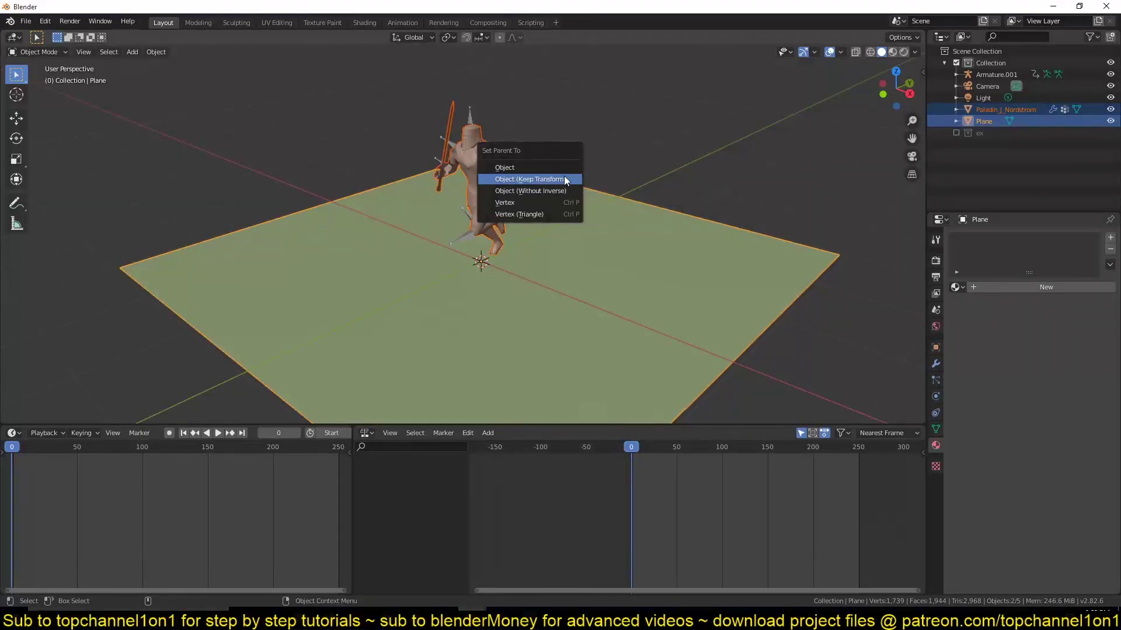
left_click(564, 176)
Step: Try moving the ground plane to test how the parented paladin mesh follows, cancelling each move
middle_click_drag(604, 223, 612, 187)
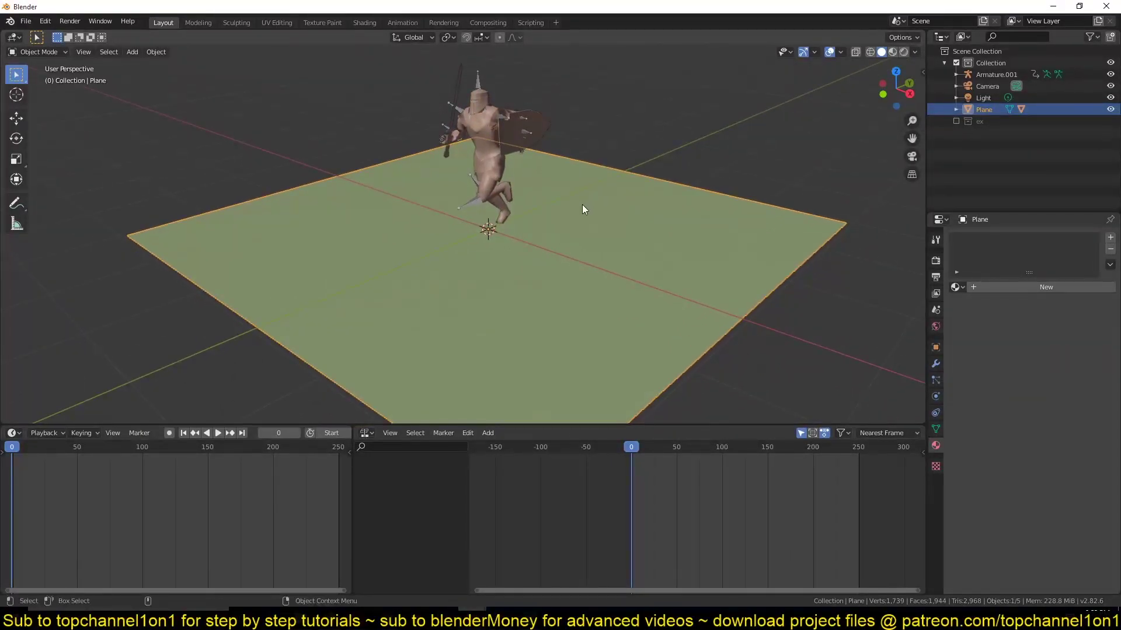
key("g")
key("Escape")
key("g")
key("Escape")
left_click(481, 76)
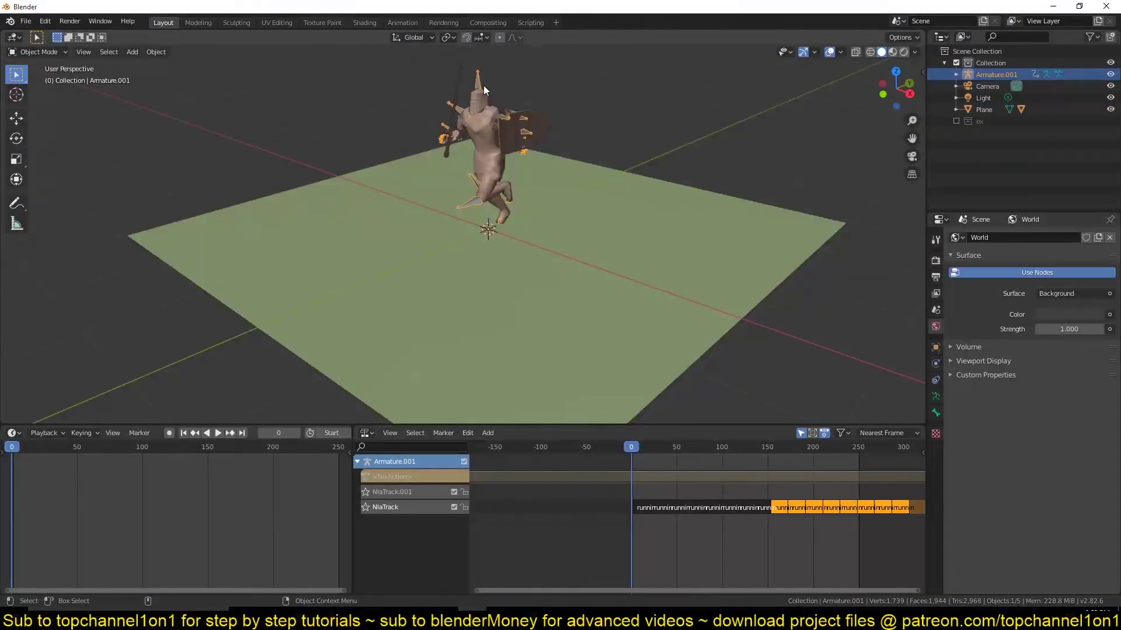
left_click(584, 215)
key("g")
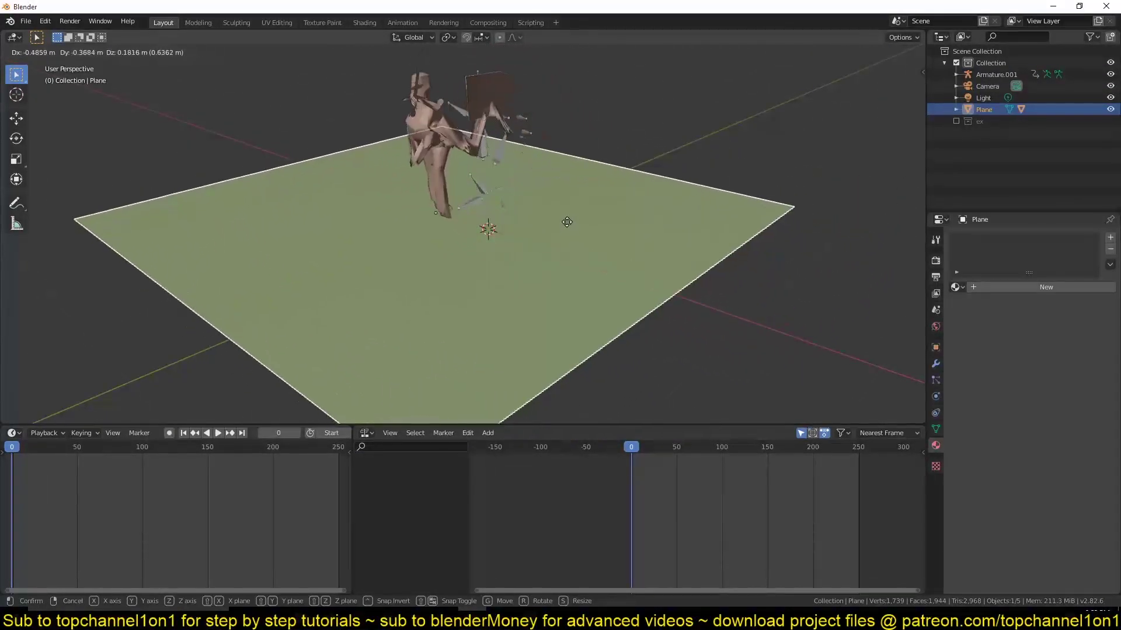
key("Escape")
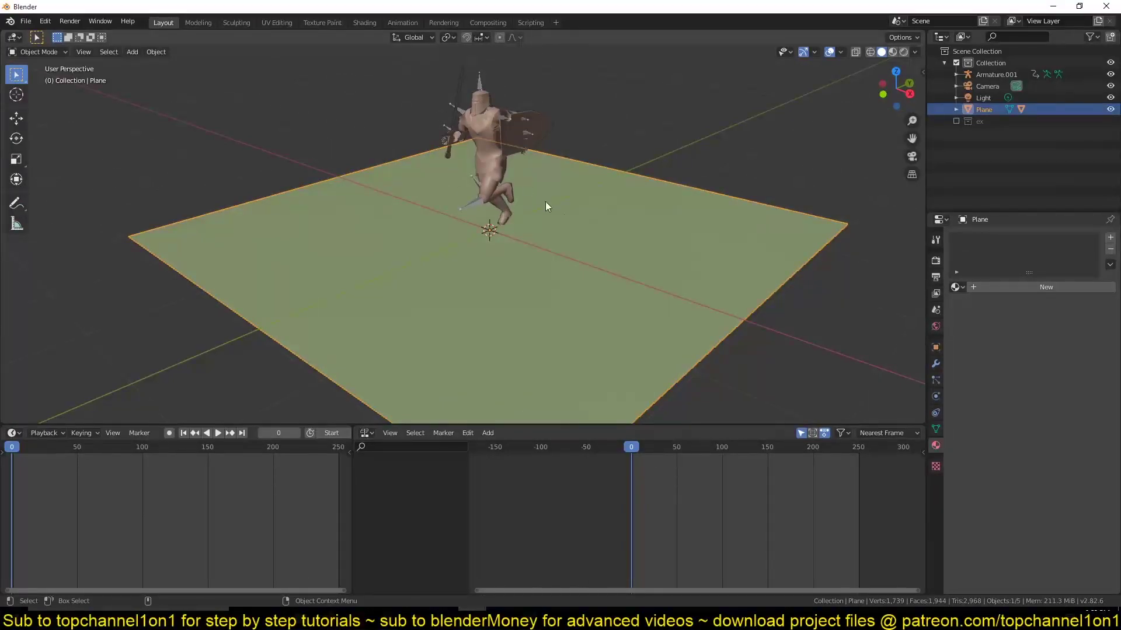
Step: Add a cube-shaped empty at the origin, around the paladin's feet
middle_click_drag(491, 199, 485, 113)
key("shift+a")
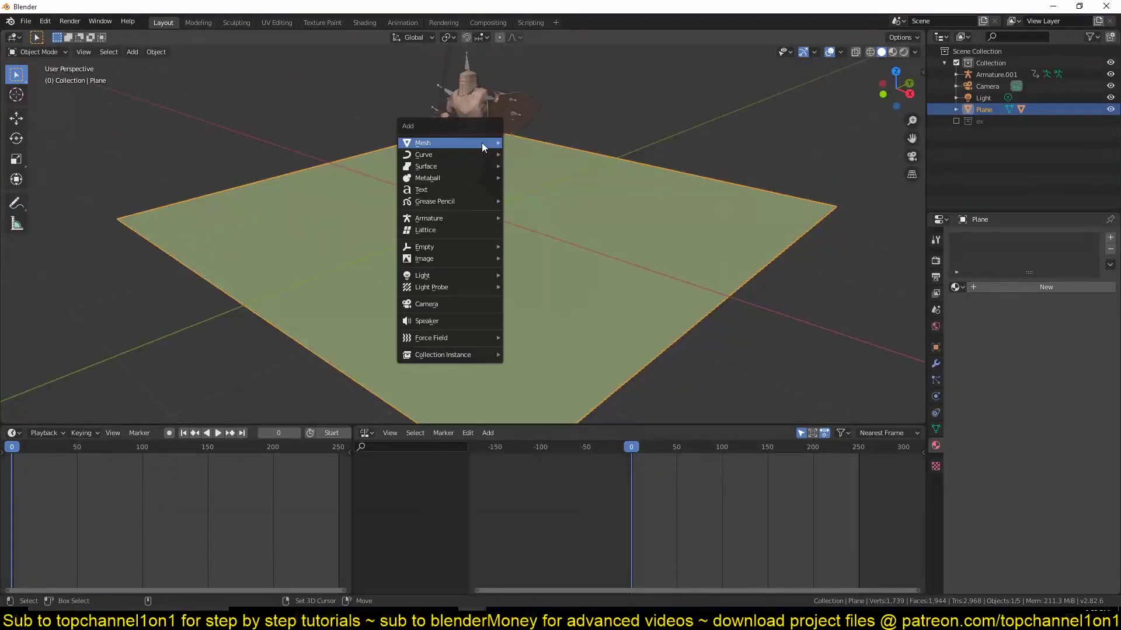
mouse_move(451, 245)
left_click(528, 293)
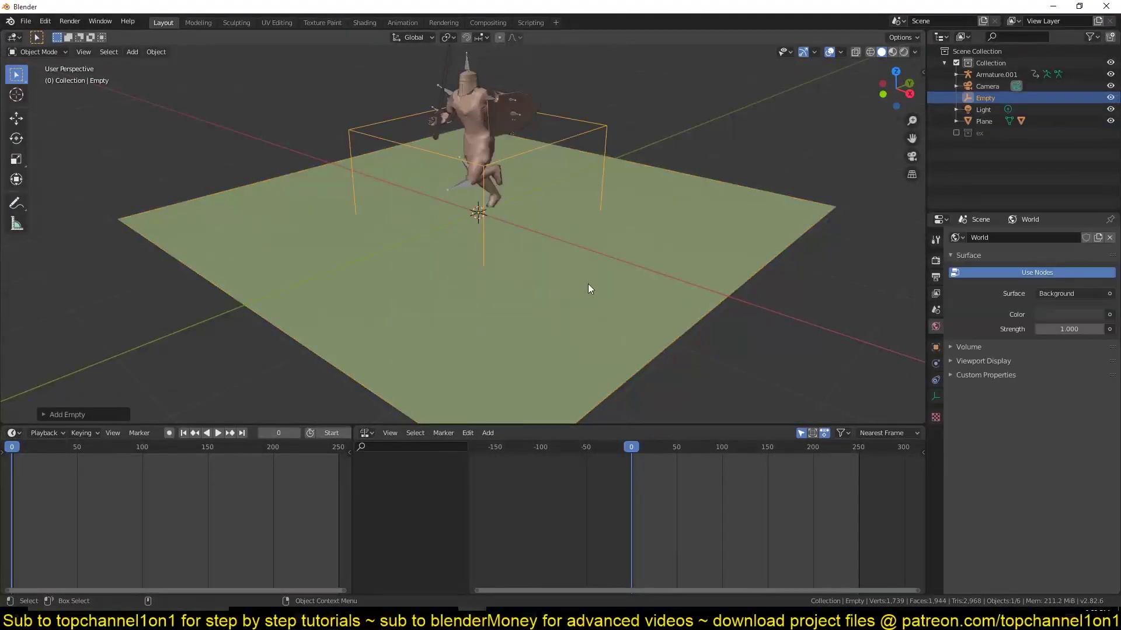
Step: Parent the ground plane to the cube-shaped empty
middle_click_drag(561, 271, 584, 274)
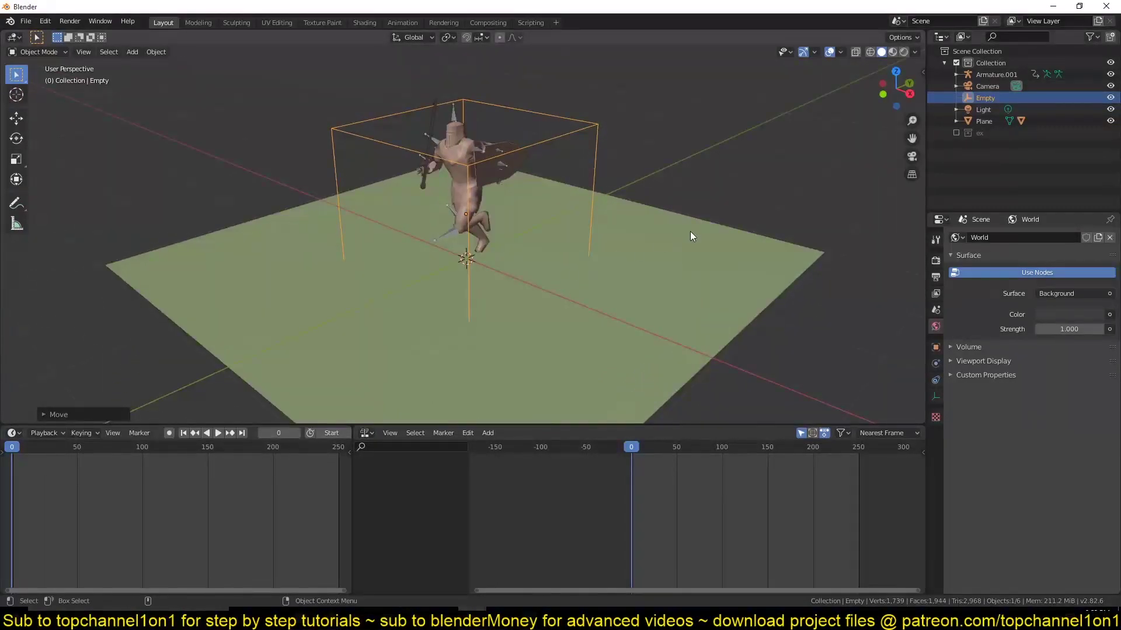
left_click(643, 215)
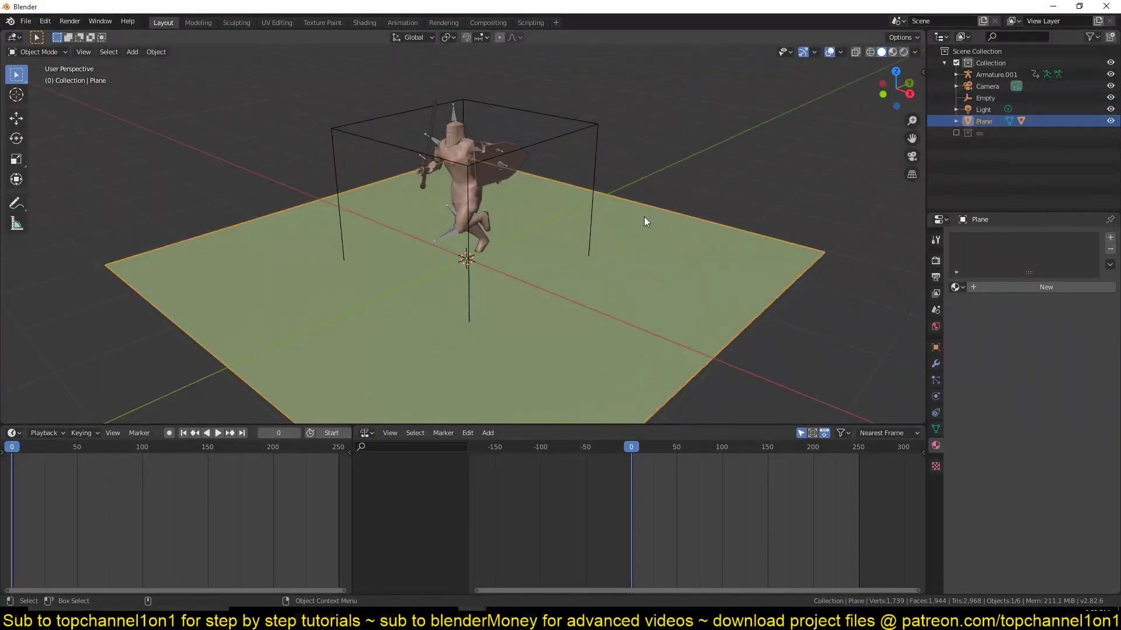
left_click(597, 137, "shift")
key("ctrl+p")
left_click(600, 136)
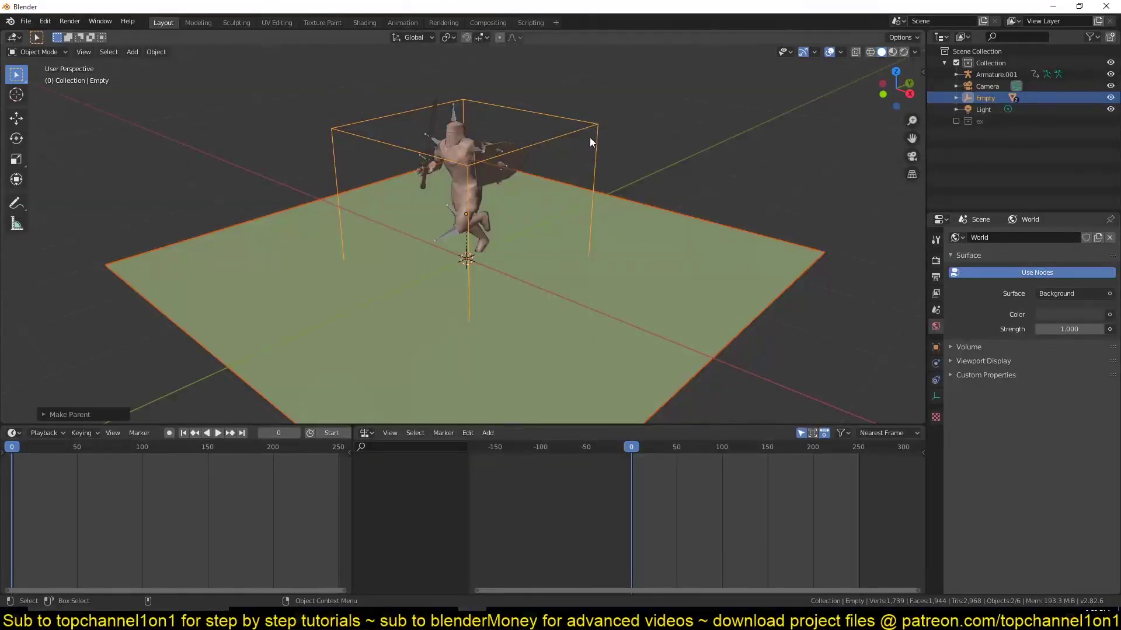
Step: Parent the paladin's armature to the cube-shaped empty
left_click(449, 114)
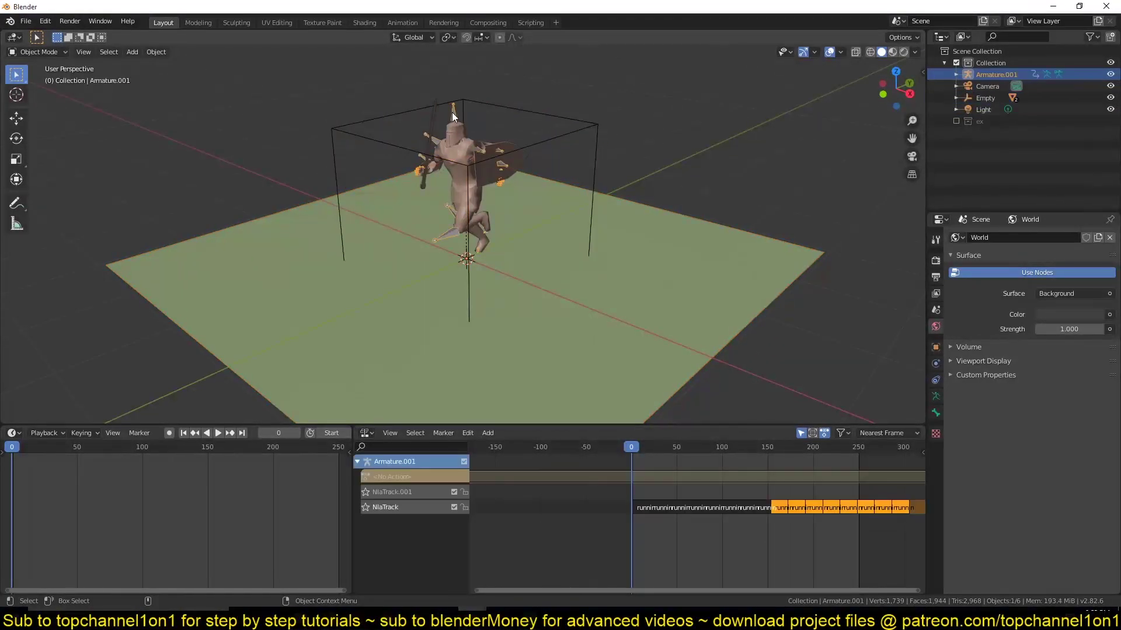
left_click(591, 127, "shift")
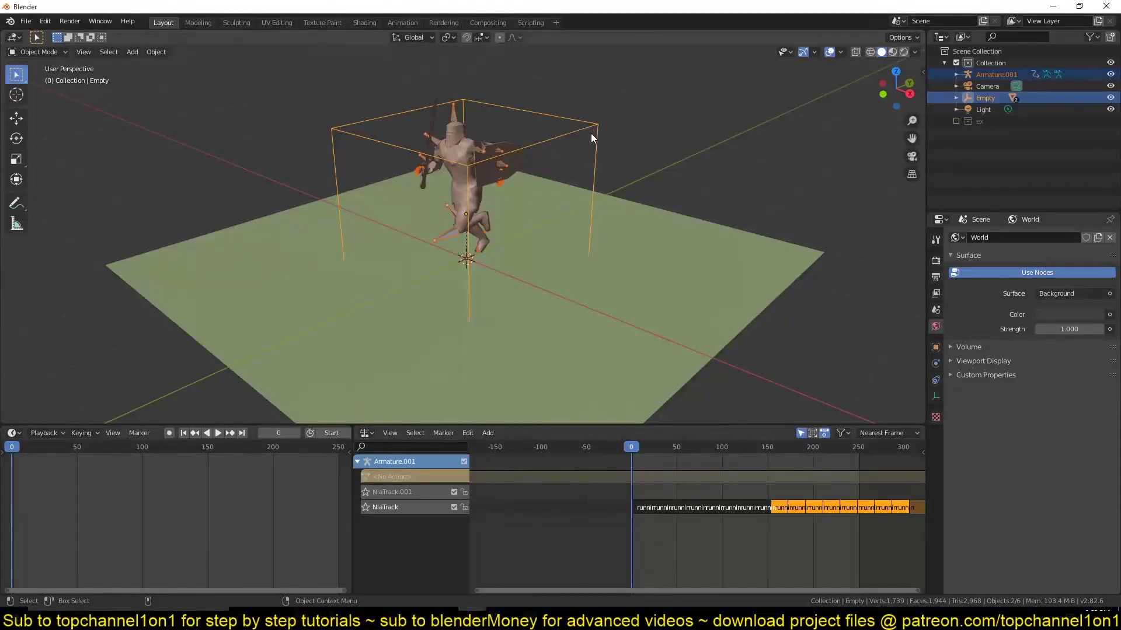
key("ctrl+p")
left_click(591, 136)
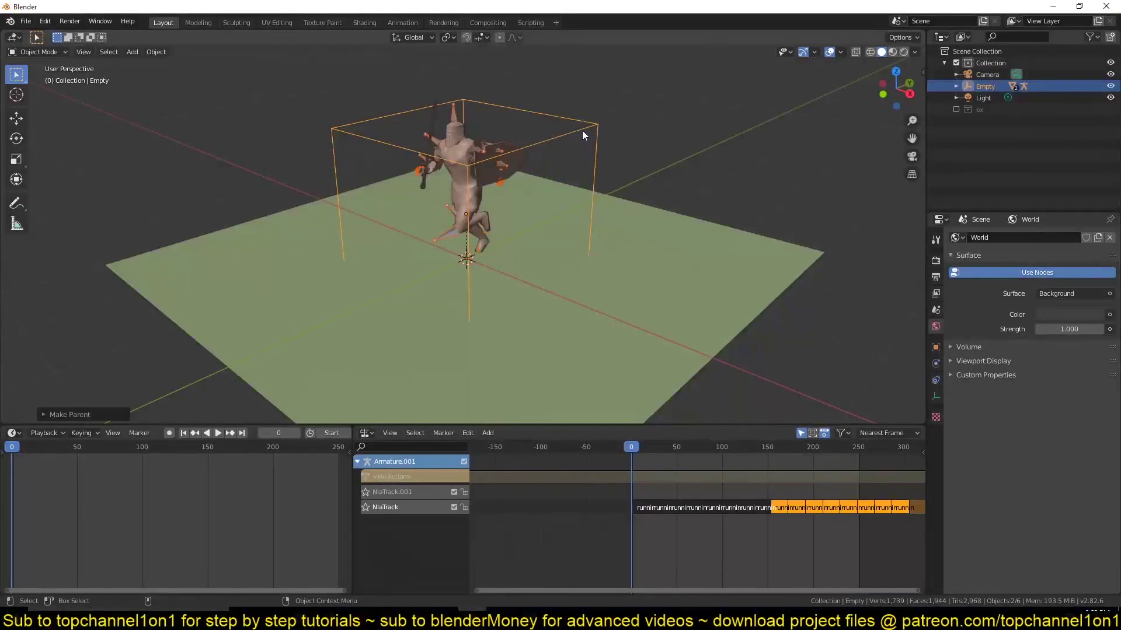
Step: Try moving the ground plane on its own to test the new parenting, cancel the move, and select the armature
left_click(583, 130)
scroll(601, 175, "down", 3)
left_click(610, 261)
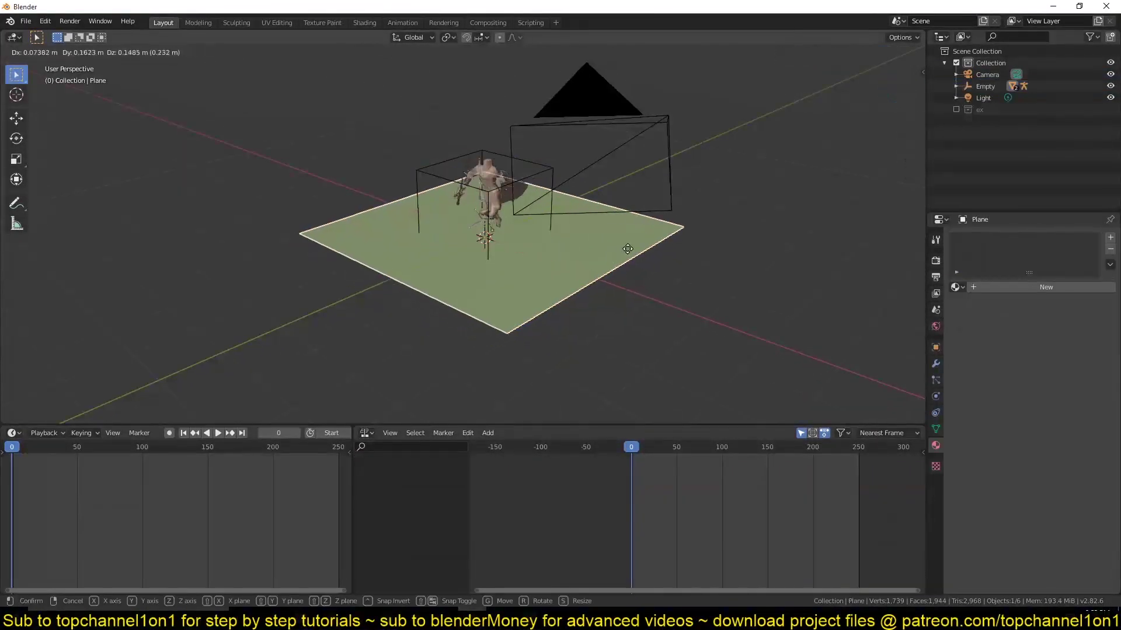
left_click(483, 164)
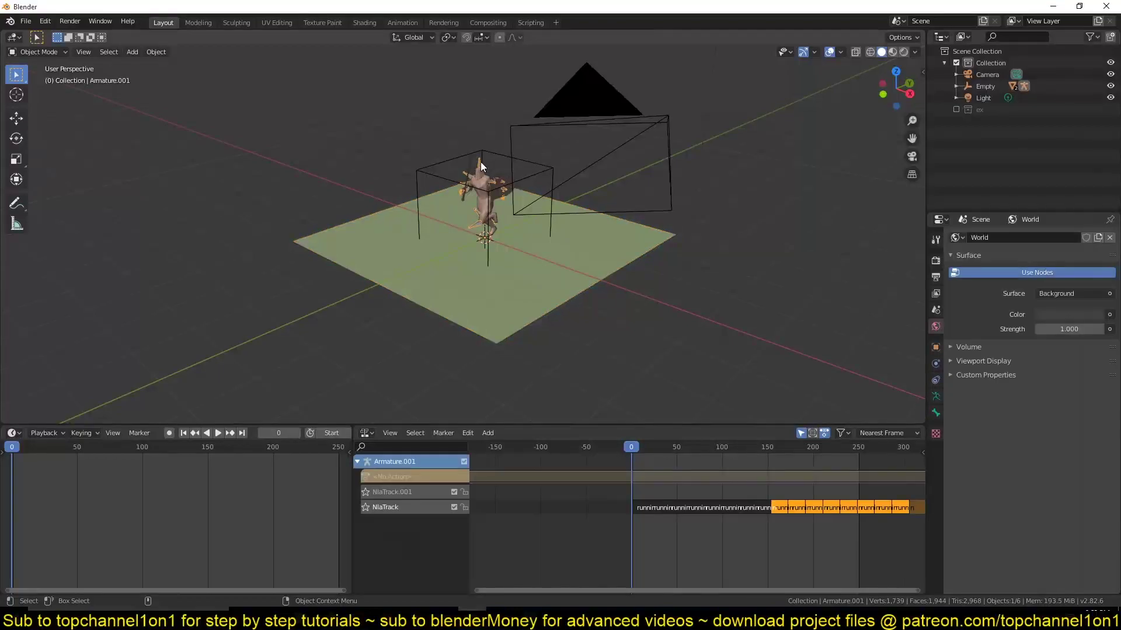
Step: Try moving the empty freely and along the X axis to test how the plane and paladin follow, cancelling each move
left_click(541, 173)
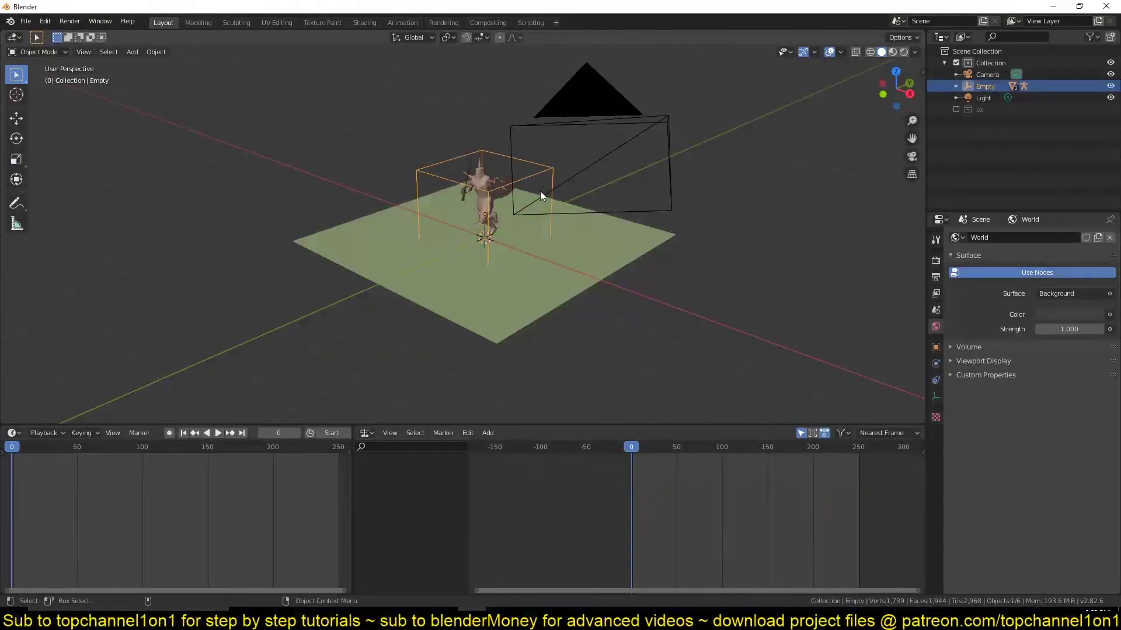
key("g")
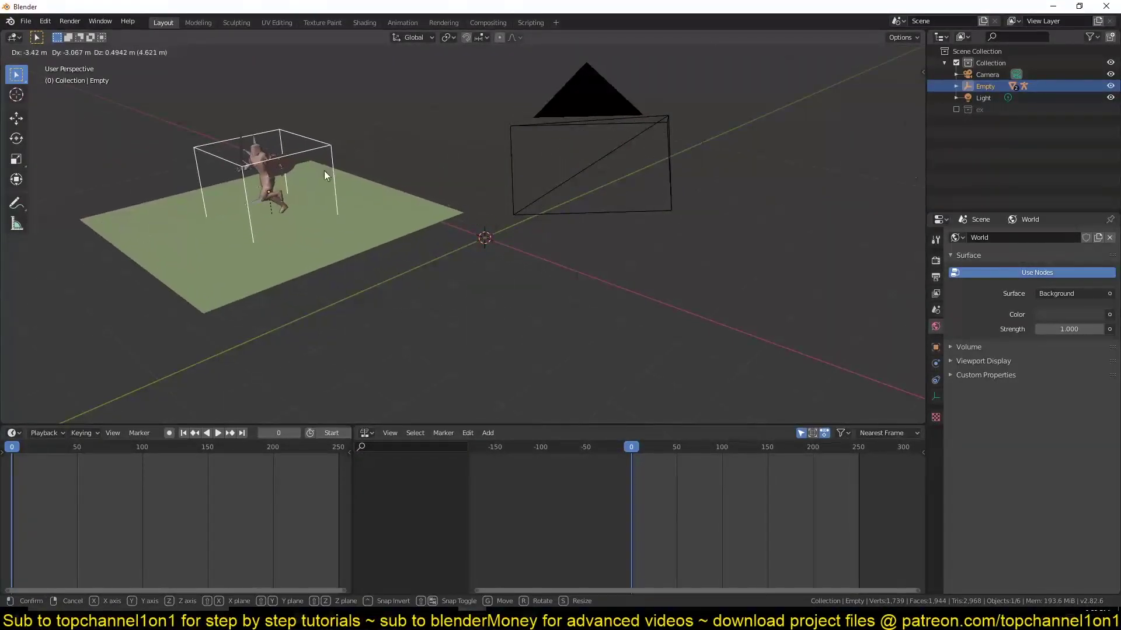
key("Escape")
middle_click_drag(573, 216, 412, 202)
key("g")
key("x")
key("Escape")
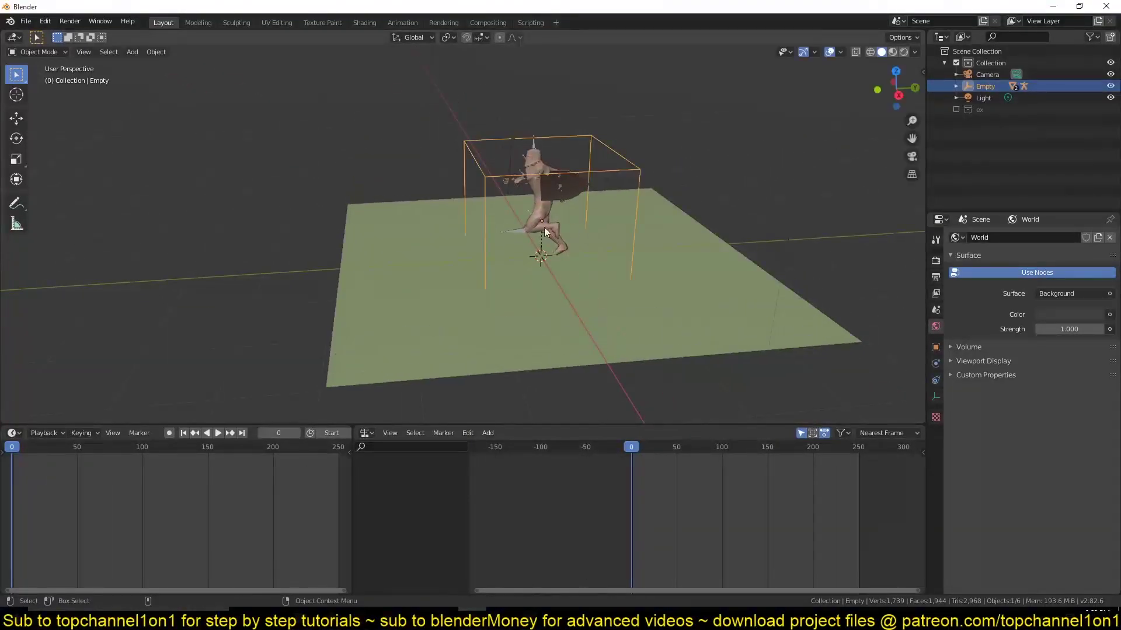
Step: Play the running animation twice to check the paladin's motion inside the empty, stopping playback each time
middle_click_drag(544, 227, 484, 227)
key("space")
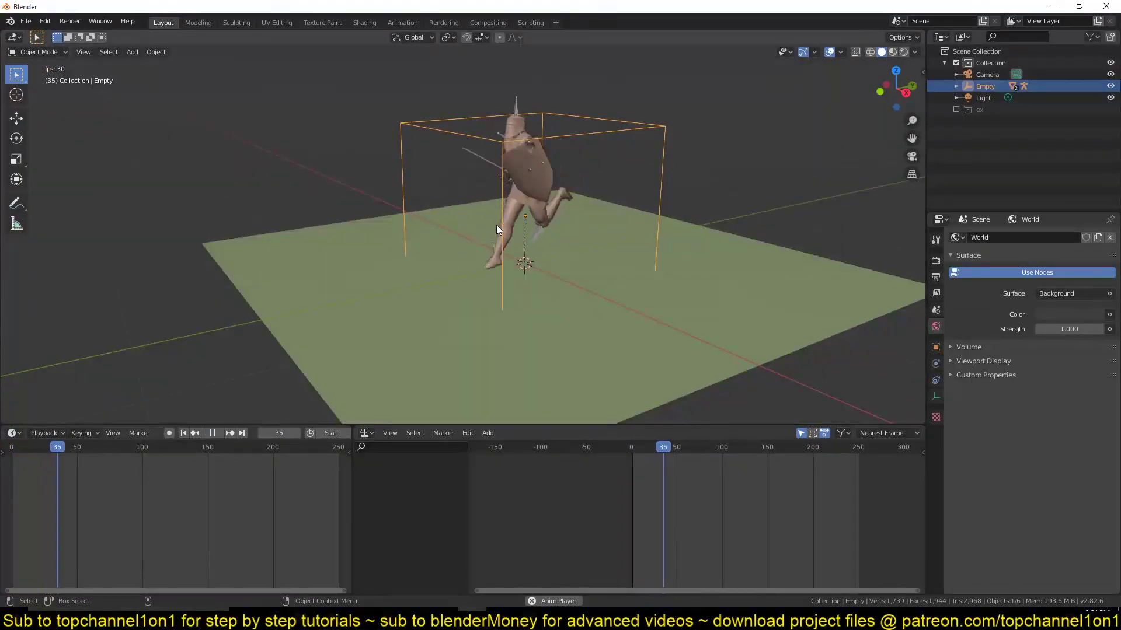
key("Escape")
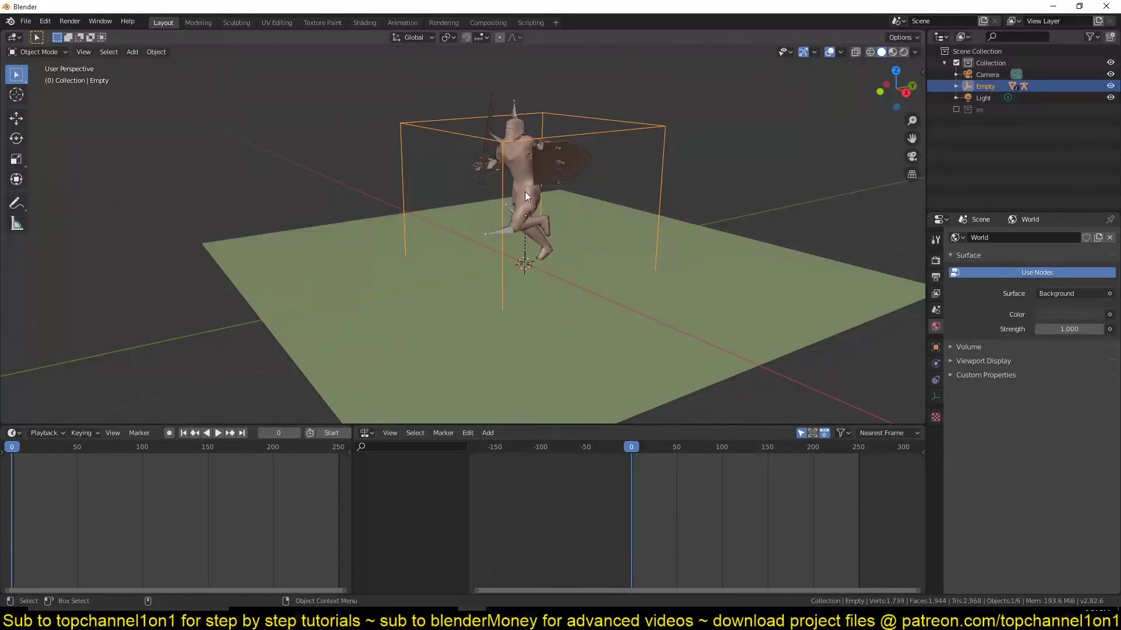
key("space")
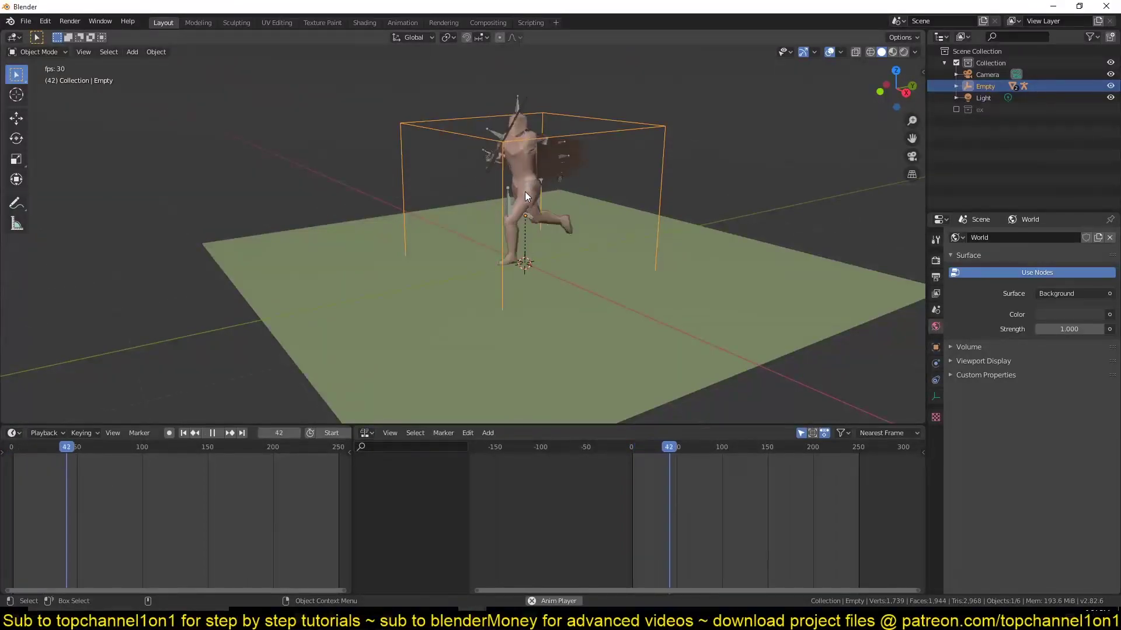
key("space")
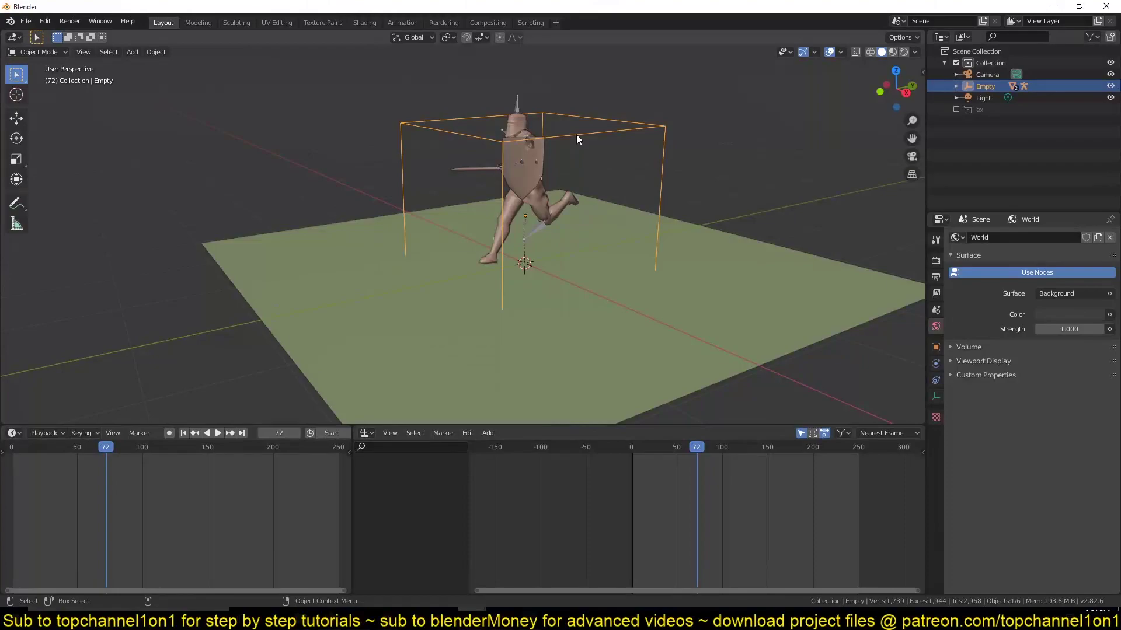
Step: Try moving the empty along the Y axis with the paladin in mid-run, cancelling the move
key("g")
key("y")
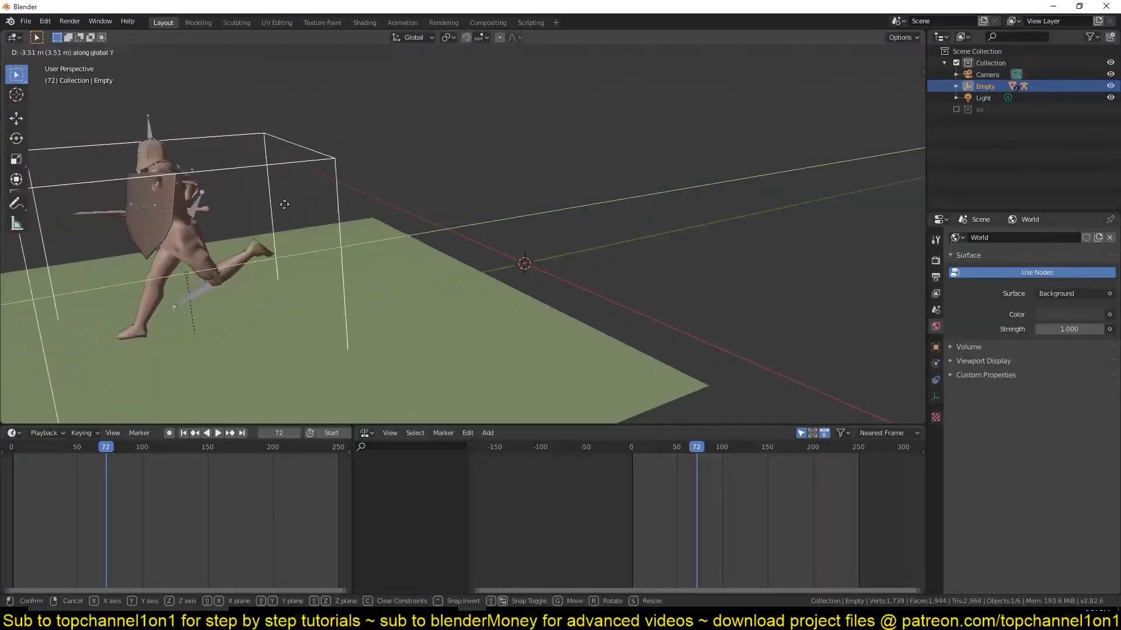
key("Escape")
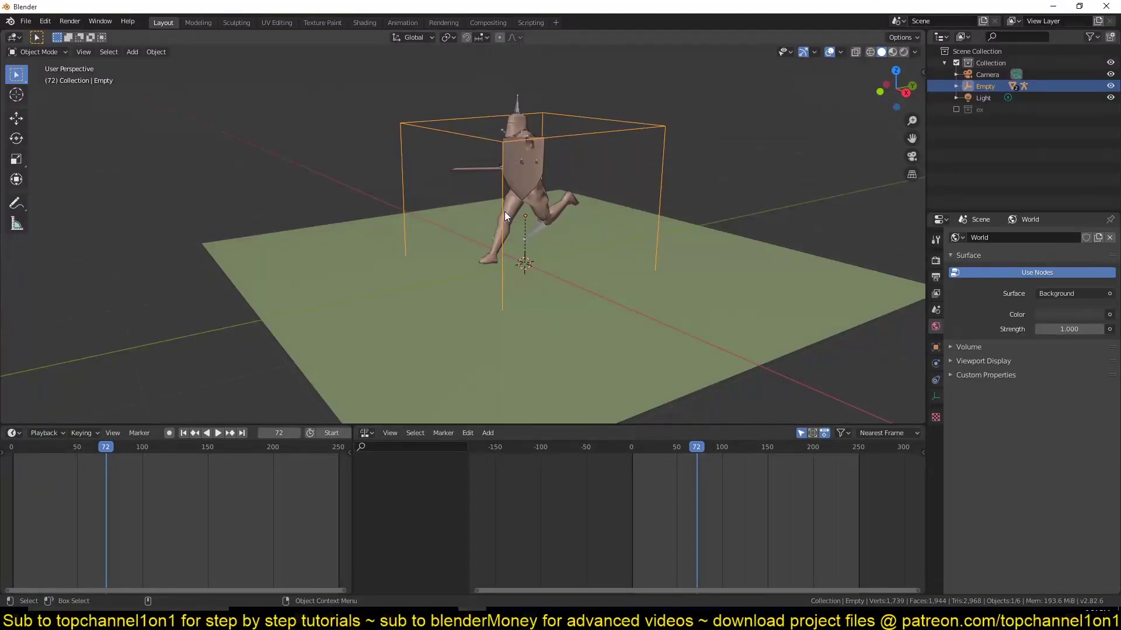
middle_click_drag(504, 211, 606, 230)
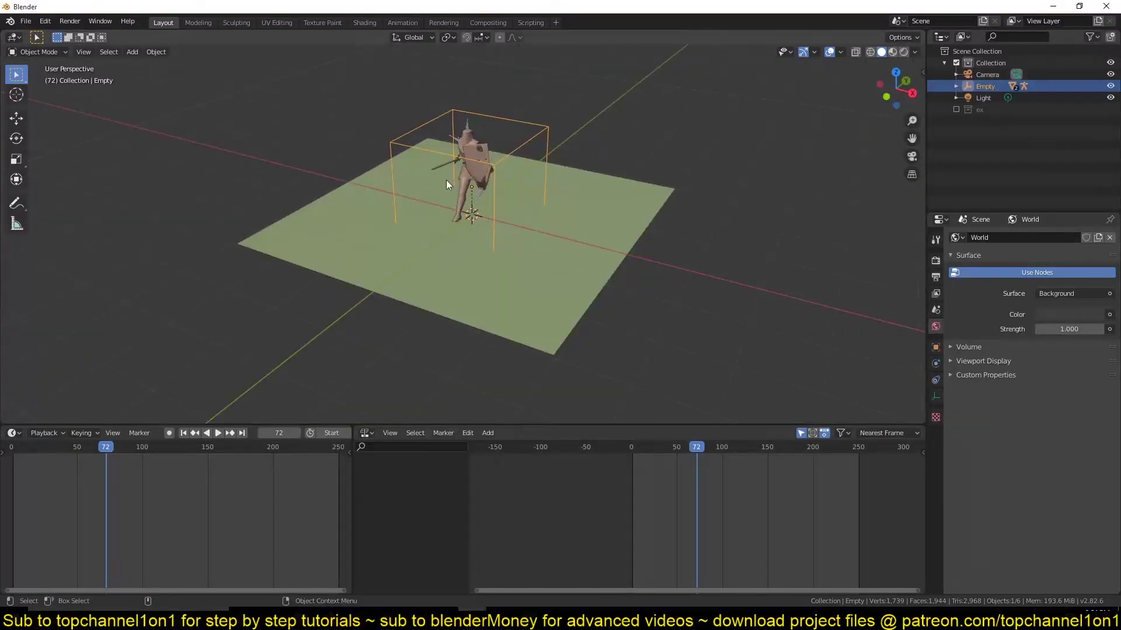
Step: Examine the ground plane's corner vertices in Edit Mode with wireframe display, and return to Object Mode
left_click(383, 227)
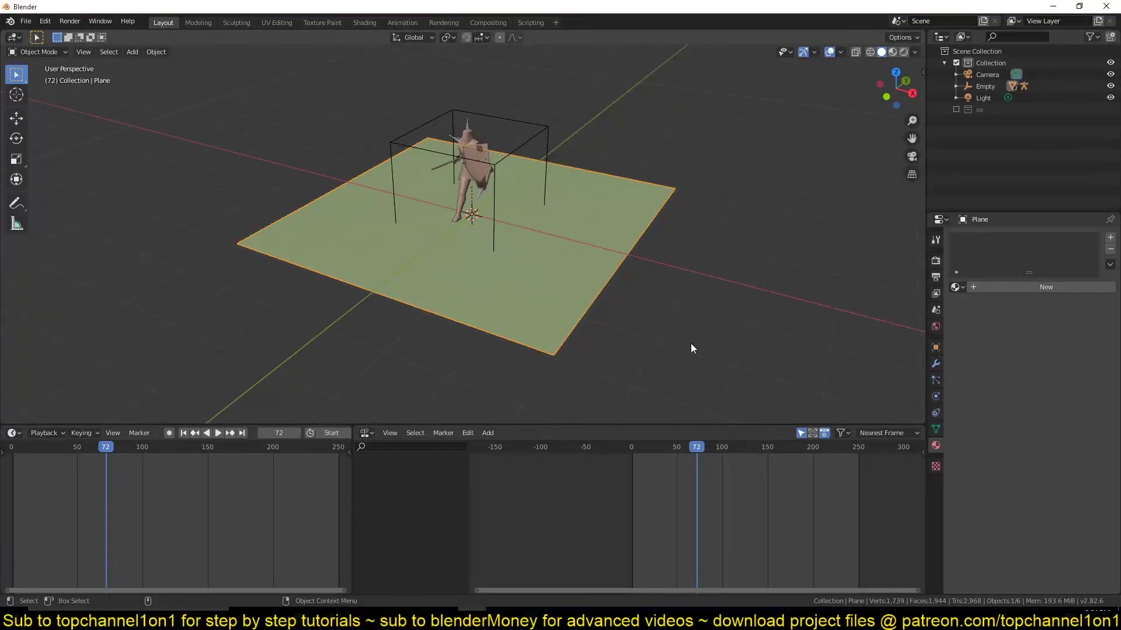
key("Tab")
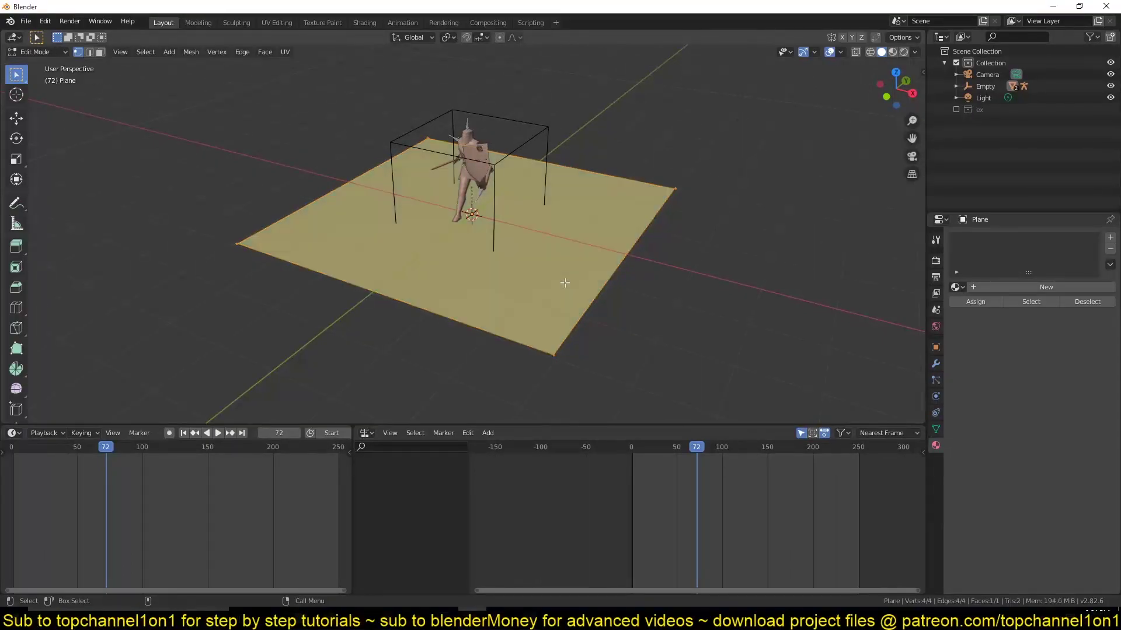
key("z")
left_click(8, 241)
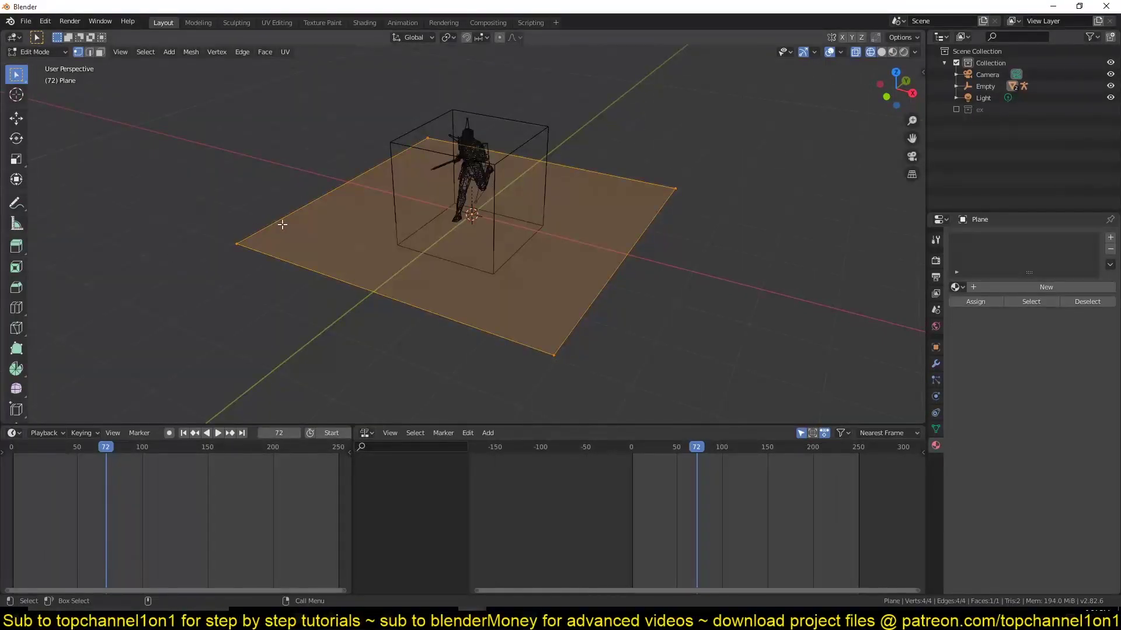
key("Tab")
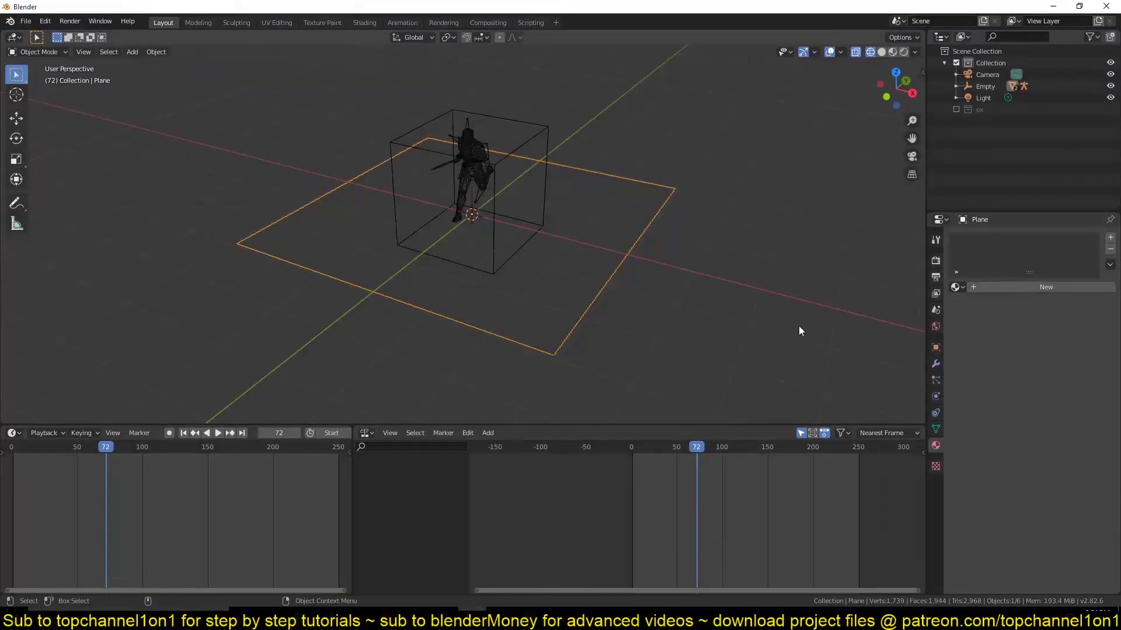
Step: Set the ground plane's instancing to Verts so the paladin repeats at each vertex, and set the viewport to solid shading
left_click(935, 347)
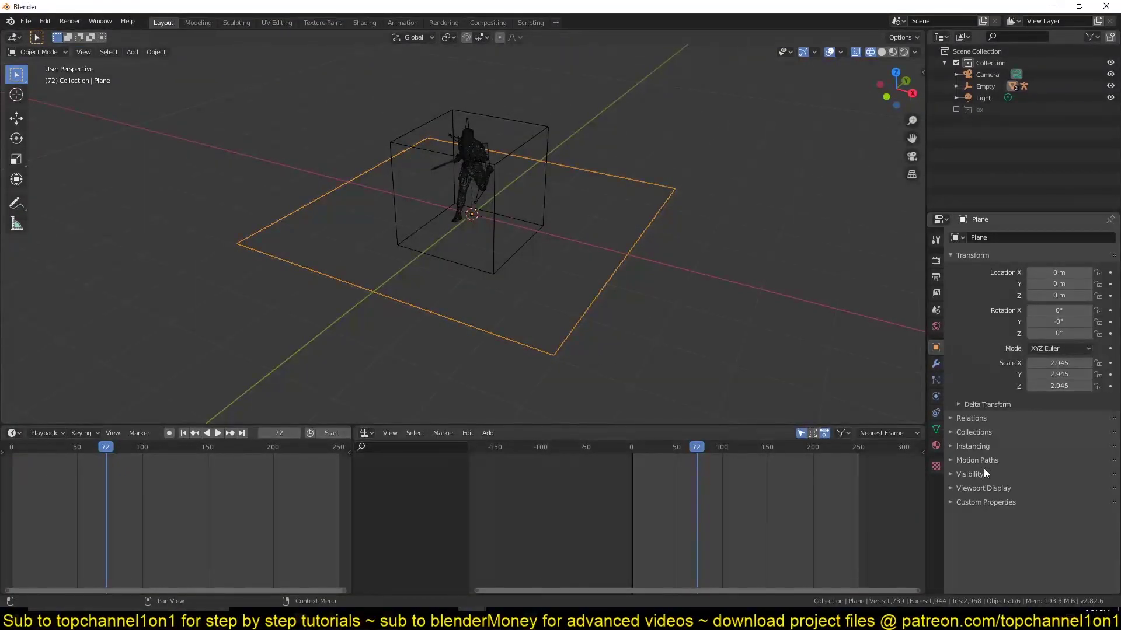
left_click(983, 446)
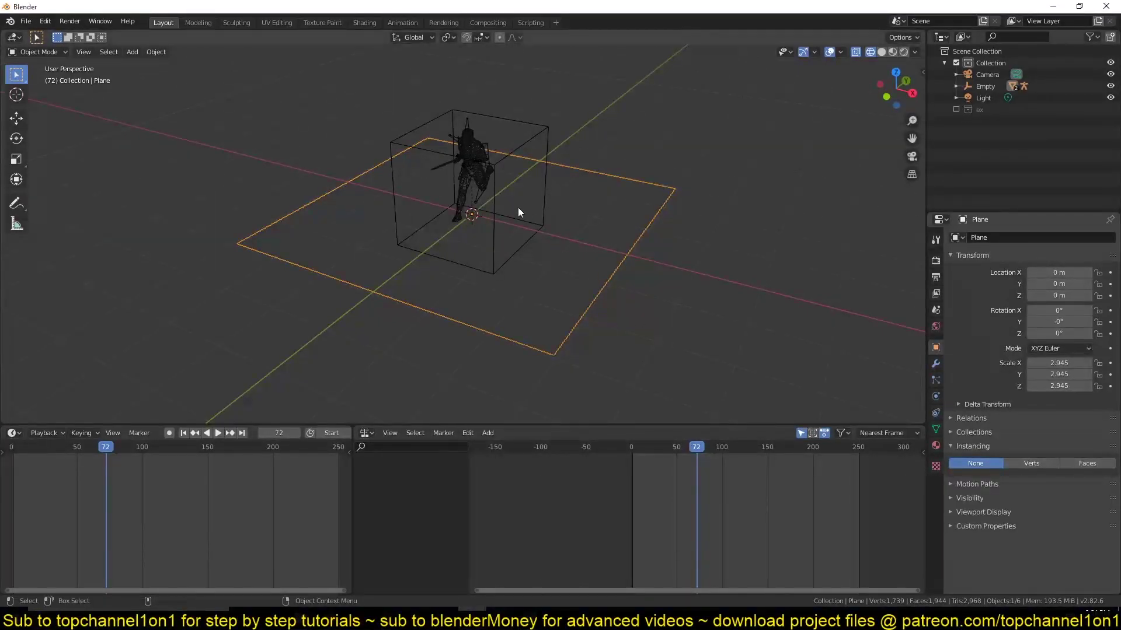
left_click(474, 150)
left_click(624, 258)
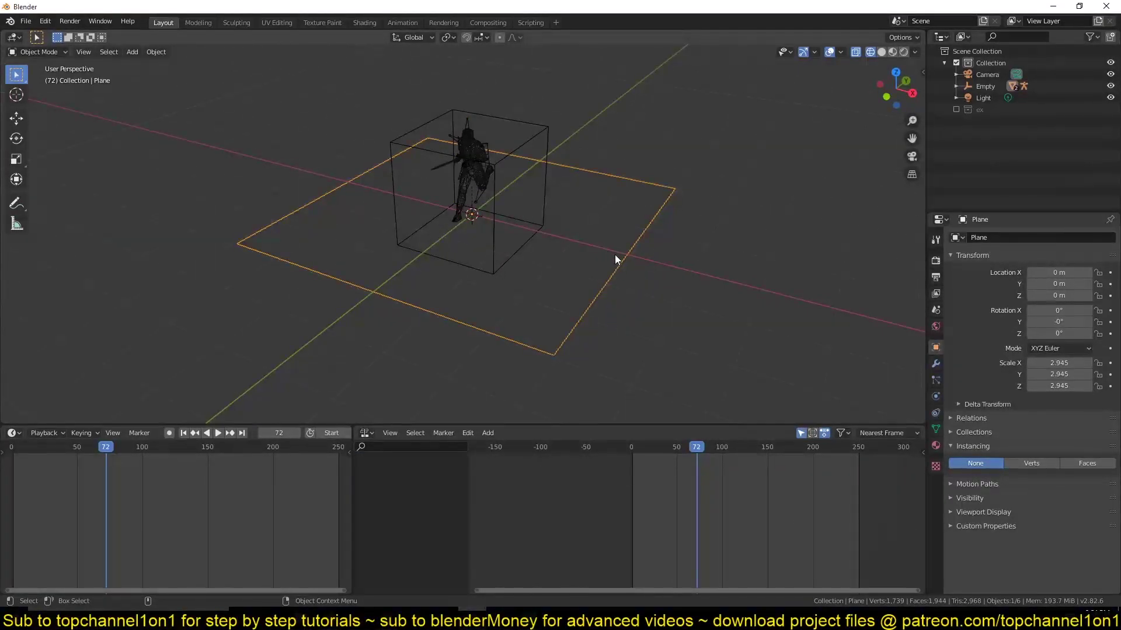
left_click(1030, 462)
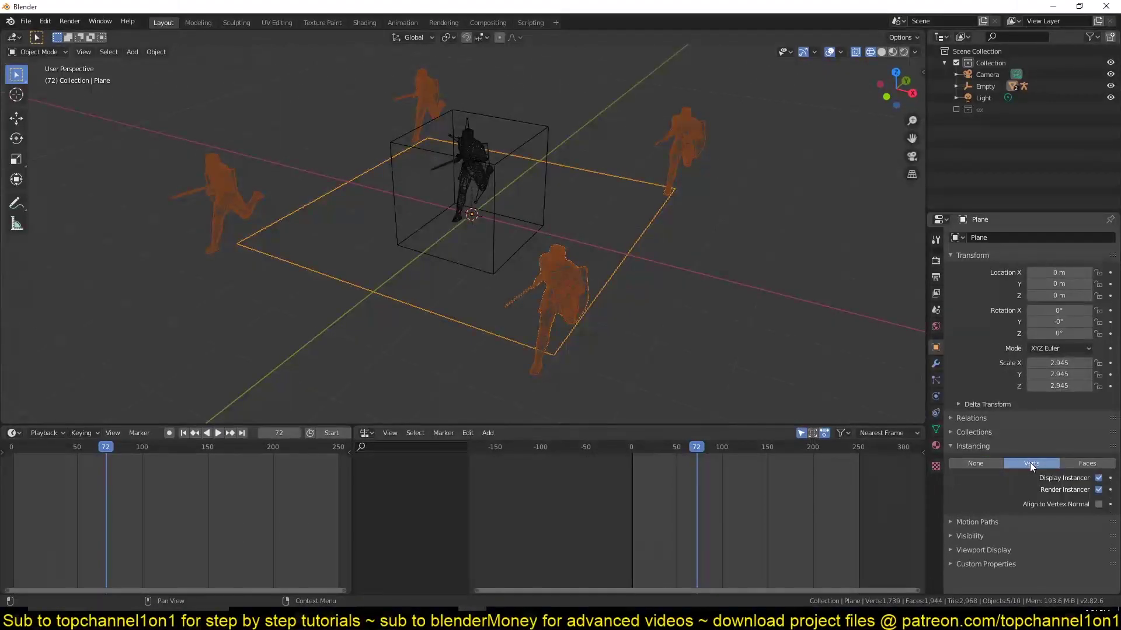
key("z")
left_click(811, 271)
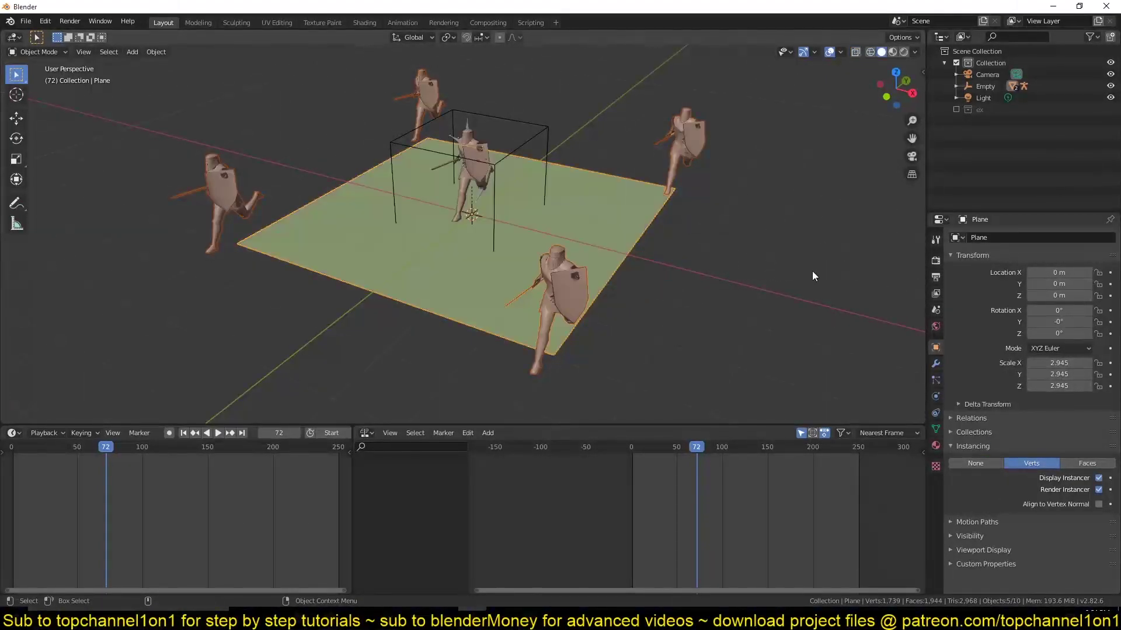
mouse_move(811, 271)
middle_mouse_down()
mouse_move(694, 235)
mouse_move(563, 272)
middle_mouse_up()
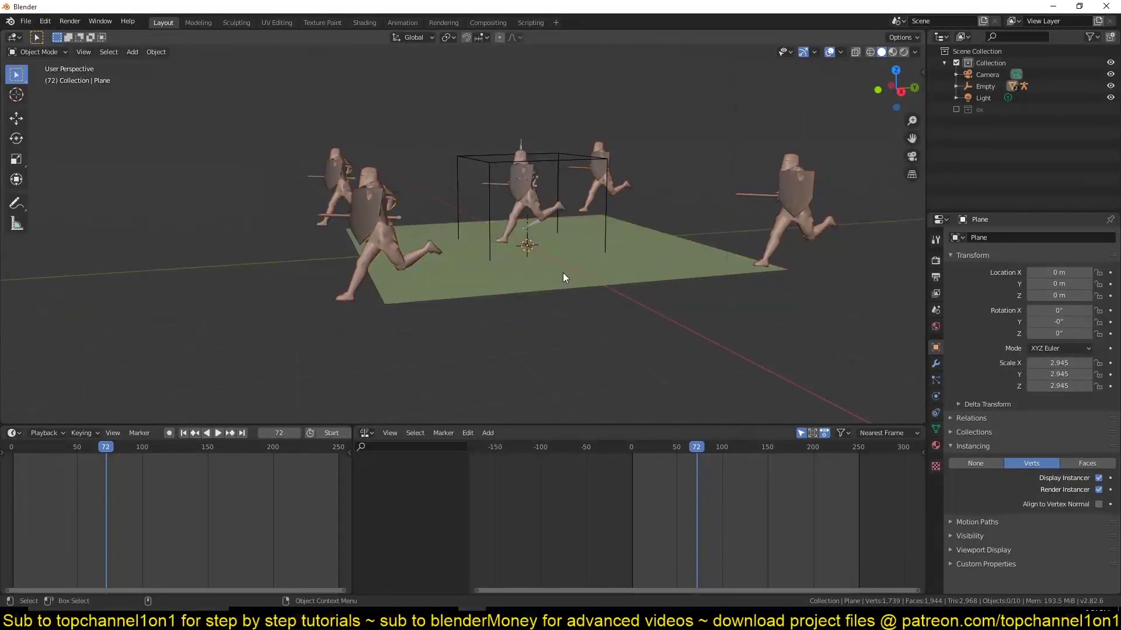
Step: Examine how the paladin instances match the plane's vertices in Edit Mode and wireframe, and return to Object Mode with solid shading
left_click(718, 269)
middle_click_drag(528, 249, 579, 278)
key("Tab")
key("z")
left_click(362, 260)
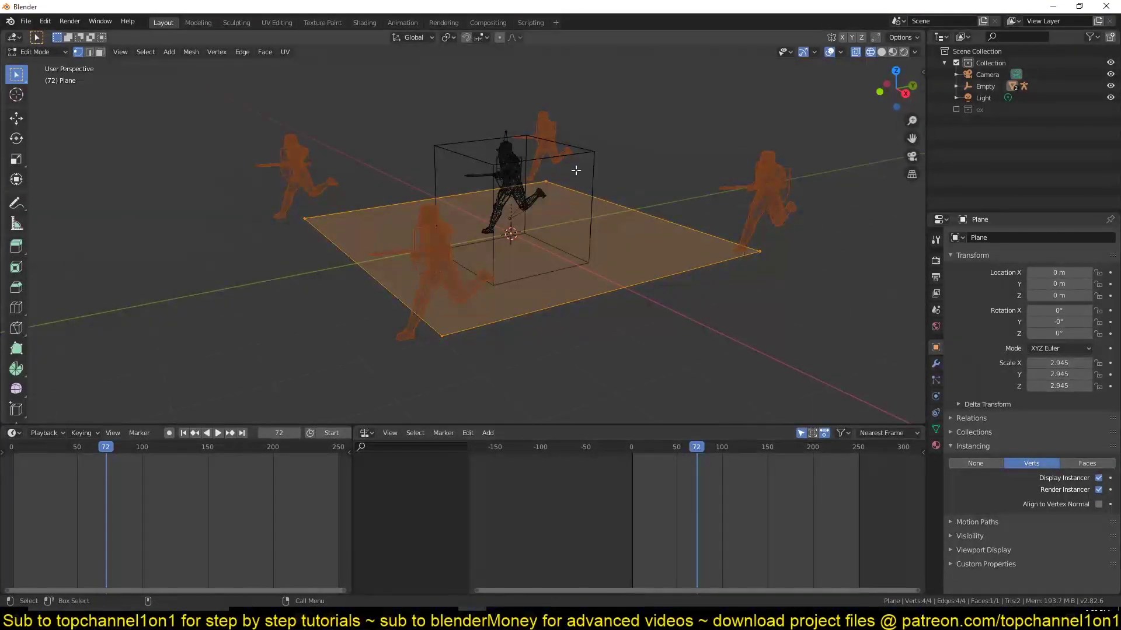
key("Tab")
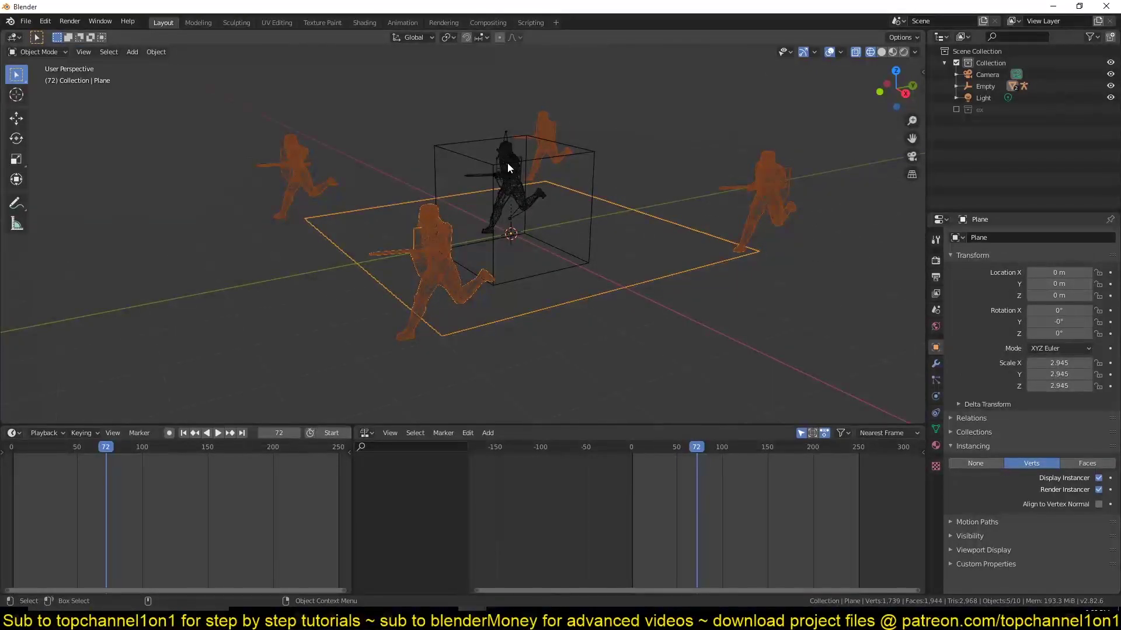
left_click(812, 271)
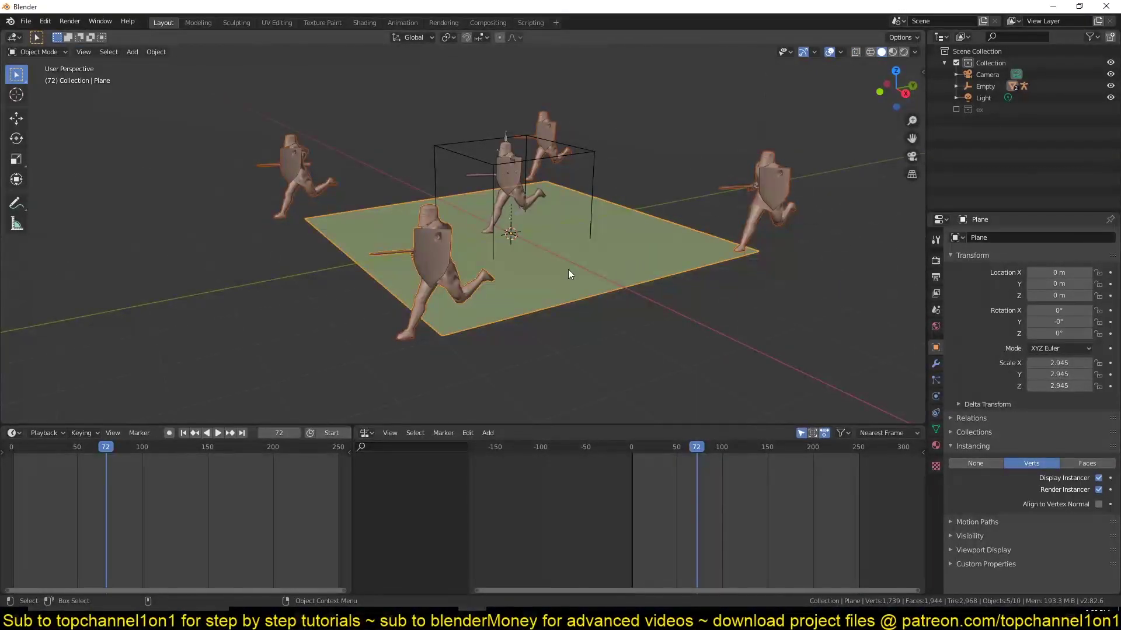
Step: Play the animation to check that all paladin instances run, and stop playback
key("space")
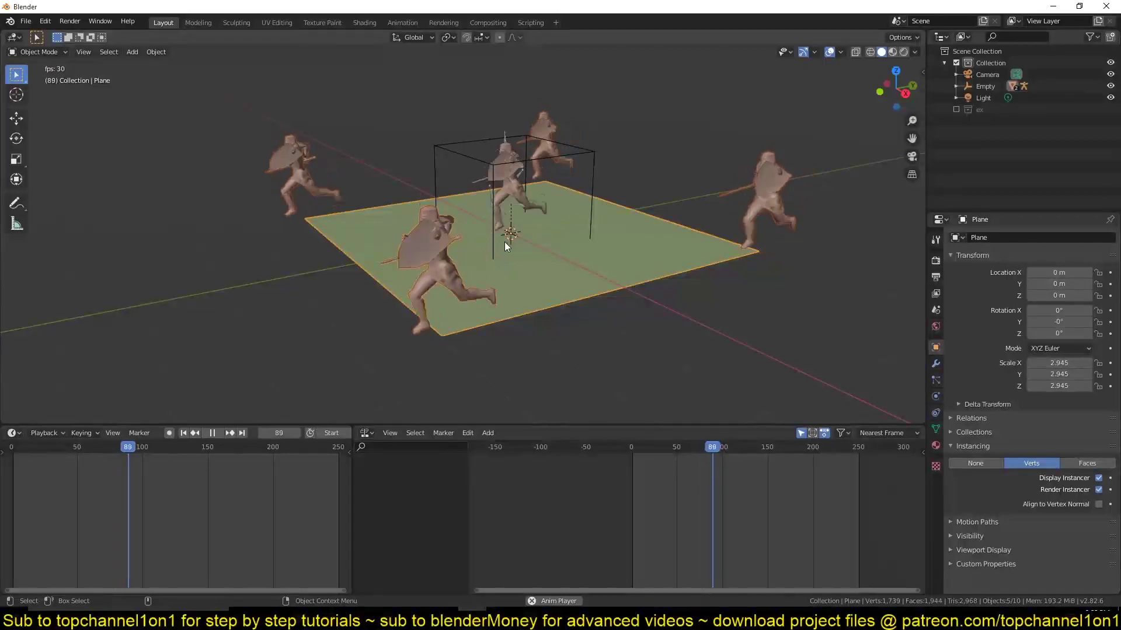
middle_click_drag(505, 242, 525, 213)
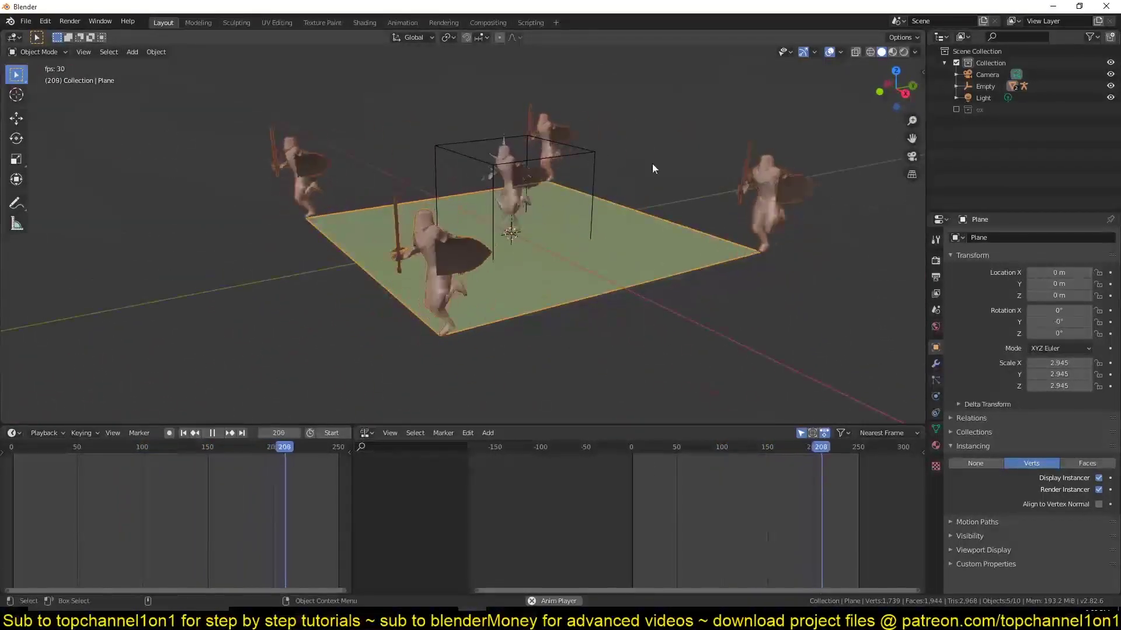
key("Escape")
Step: Set the viewport to Material Preview shading and play the animation of the textured paladins
left_click(892, 52)
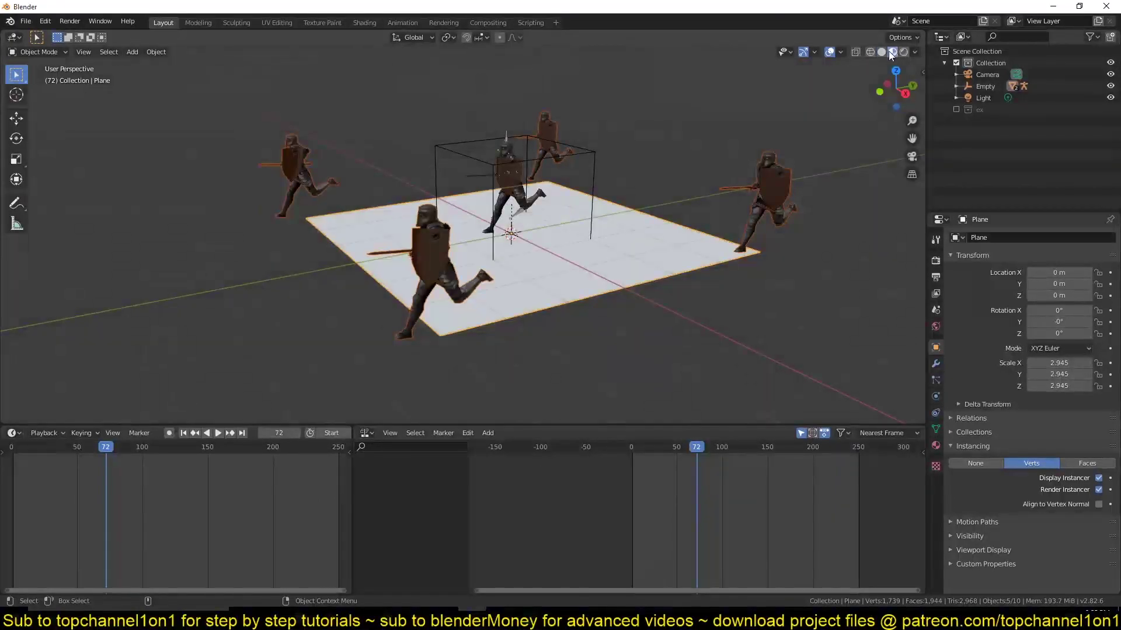
left_click(633, 152)
key("space")
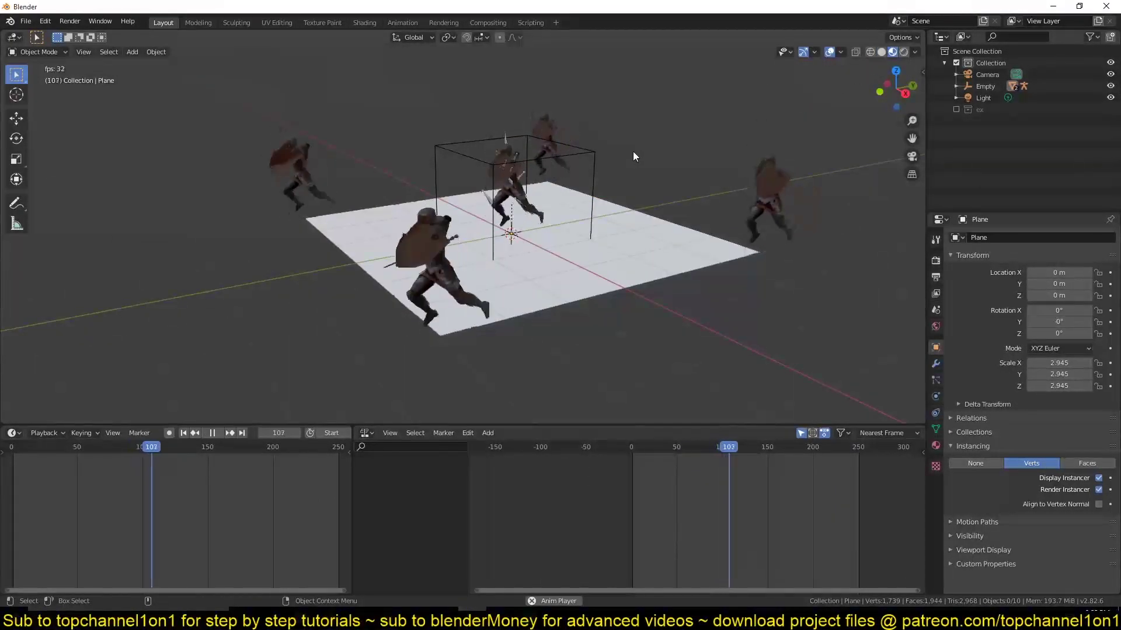
Step: Stop the playback and turn off Render Instancer and Display Instancer for the plane, leaving just the paladins
key("Escape")
key("a")
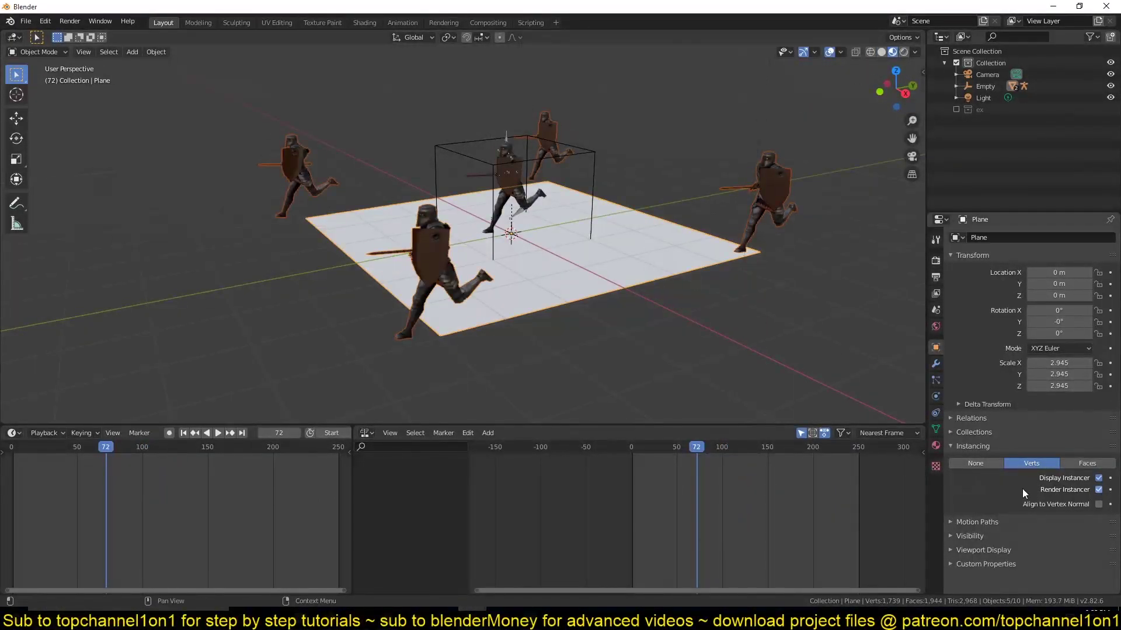
left_click(1098, 491)
left_click(1097, 478)
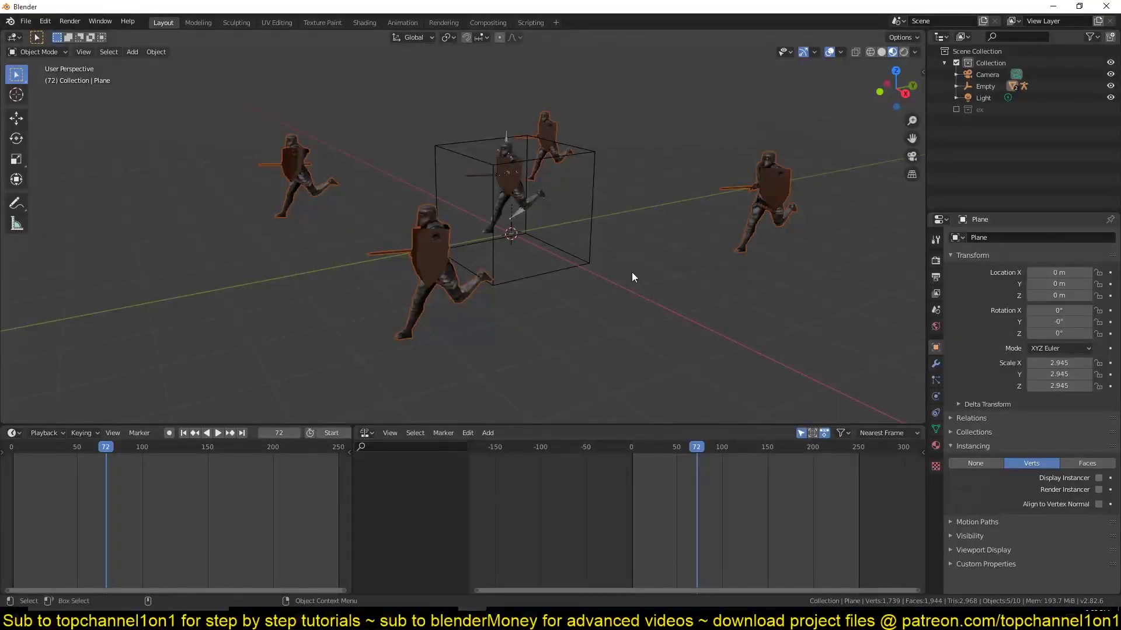
Step: Clear the selection and play the animation to check the paladins without the plane, stopping playback at the end
left_click(648, 184)
key("space")
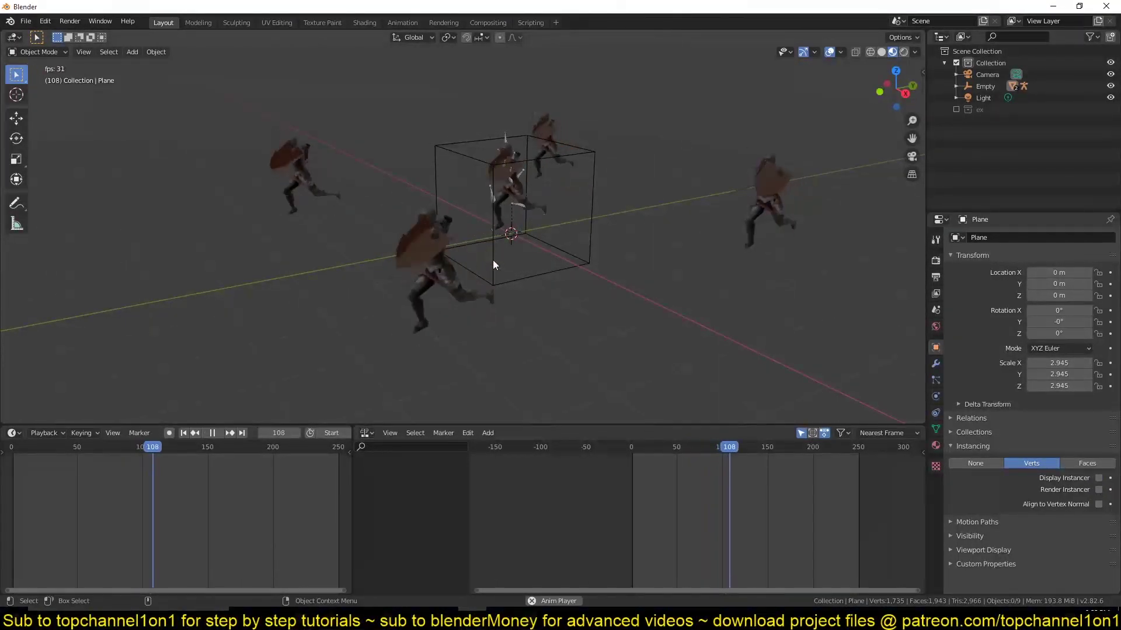
key("Escape")
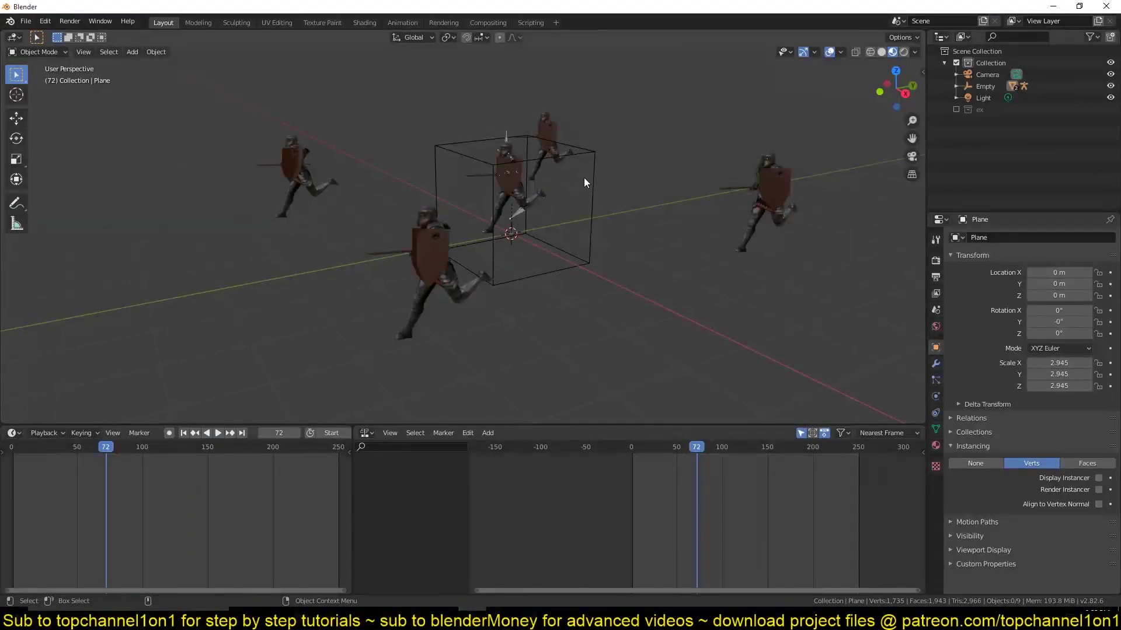
Step: With auto keying on, keyframe the empty at its starting position on frame 0, and go to frame 98
left_click(595, 209)
scroll(35, 485, "down", 2)
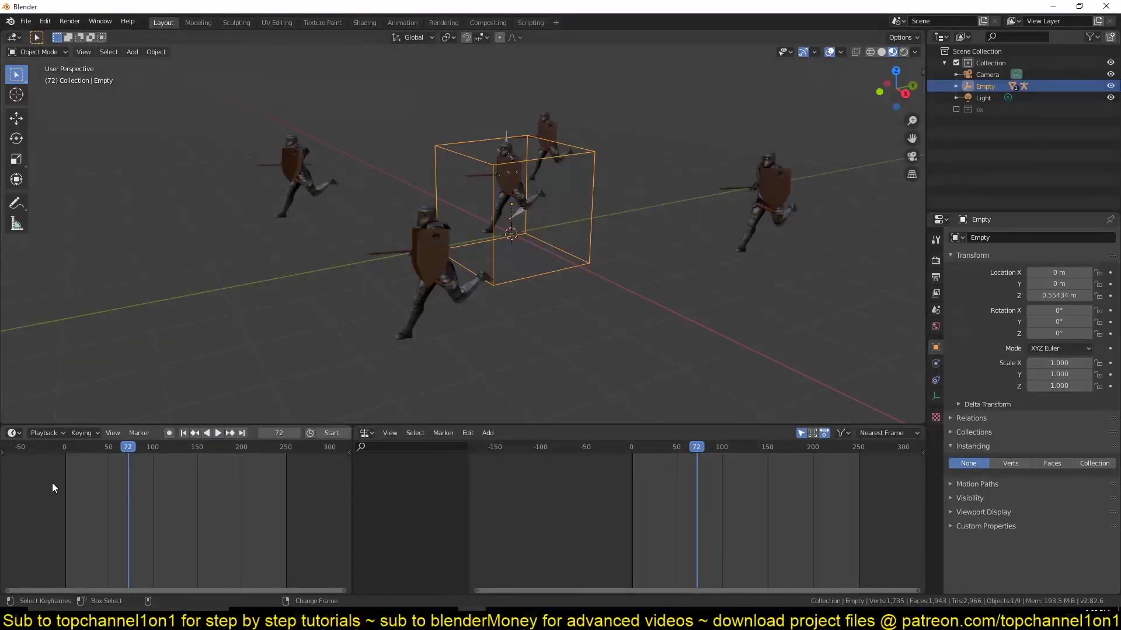
key("shift+Left")
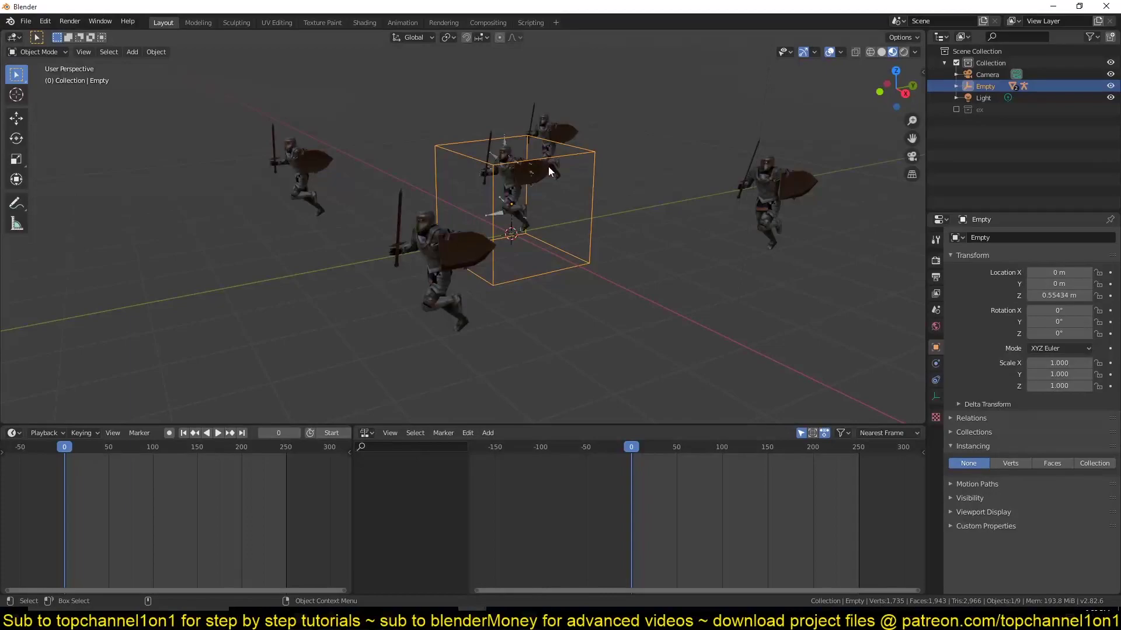
key("g")
left_click(502, 252)
left_click(151, 449)
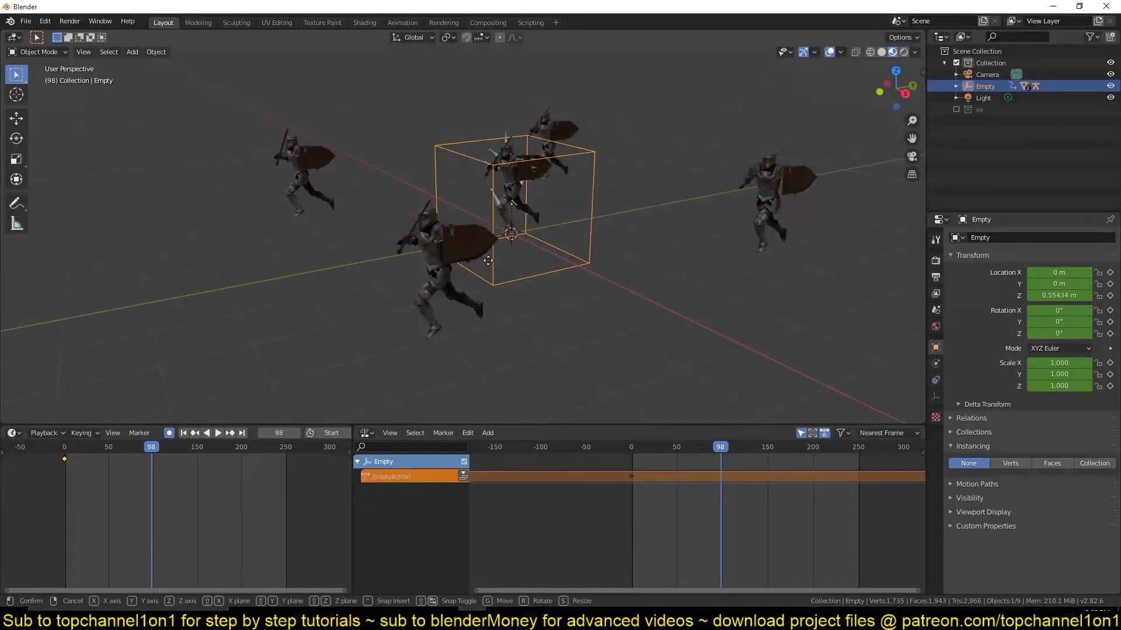
key("g")
key("y")
key("x")
right_click(326, 279)
scroll(444, 244, "down", 1)
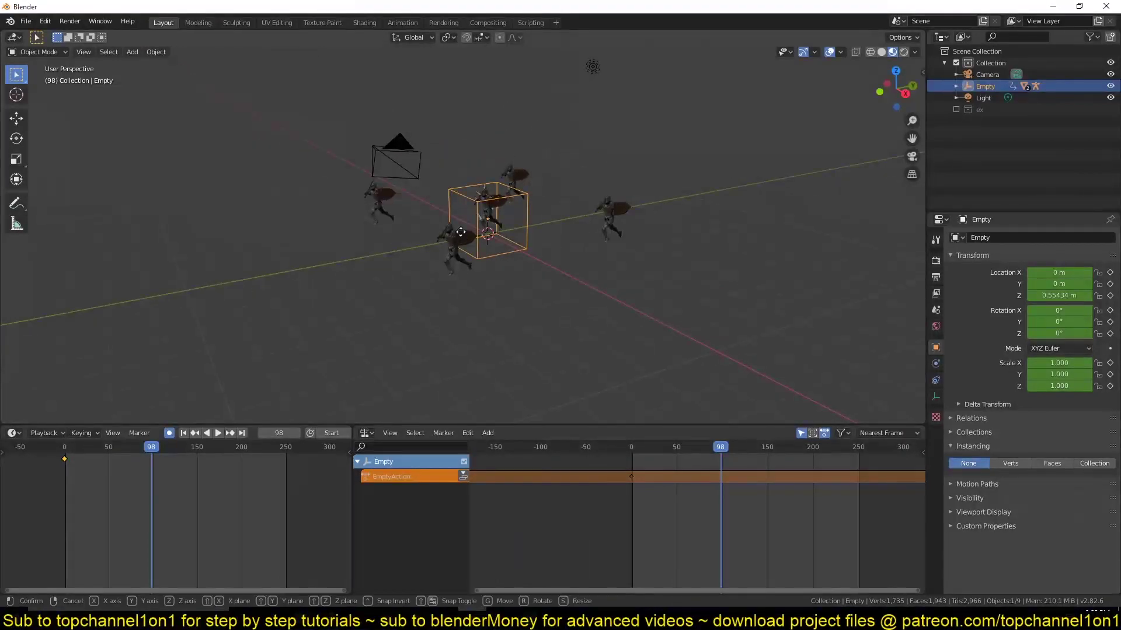
Step: Move the empty well along the negative Y axis at frame 98 to keyframe the army's forward run
key("g")
key("y")
left_click(333, 232)
middle_click_drag(333, 232, 471, 190, "shift")
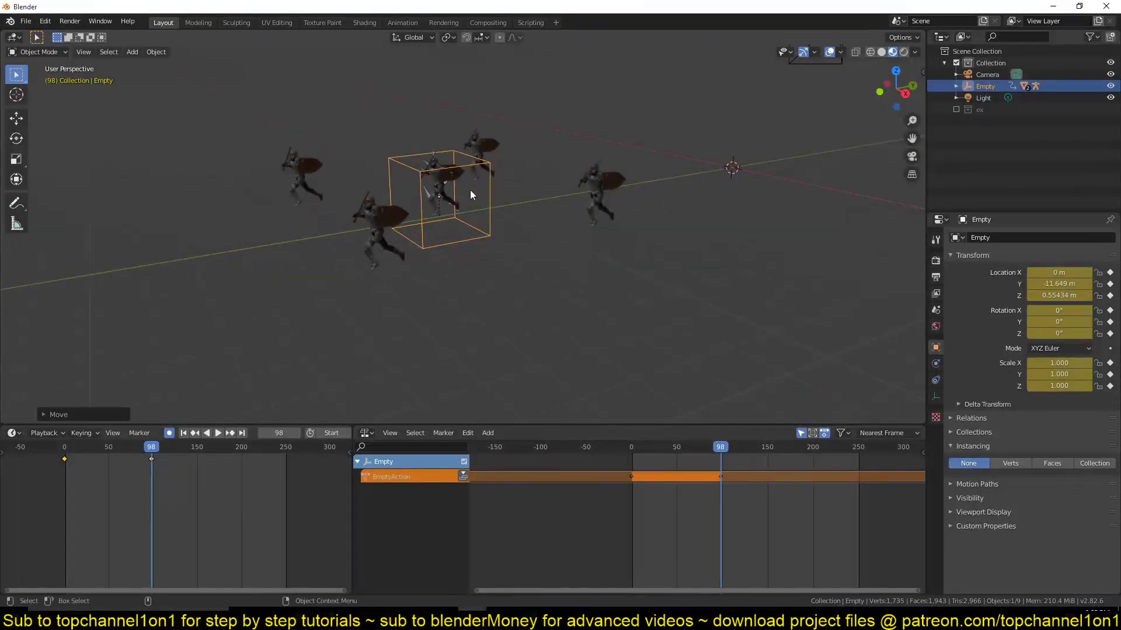
key("g")
key("y")
left_click(222, 233)
Step: Play the run once and change the handle type of the empty's keyframes so the army moves at constant speed
key("space")
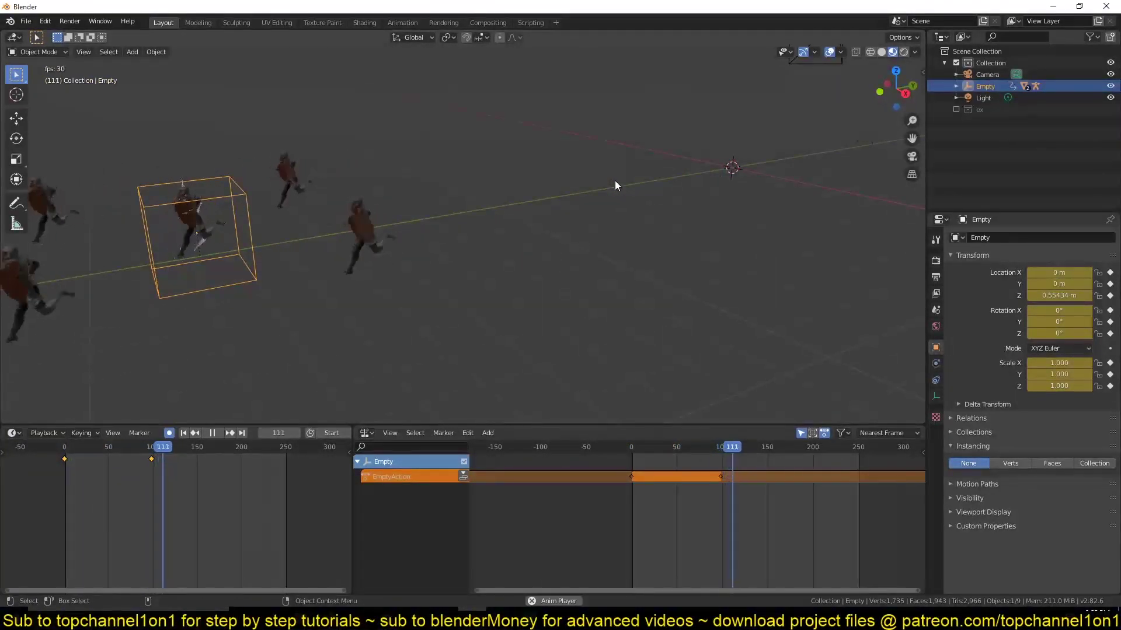
key("space")
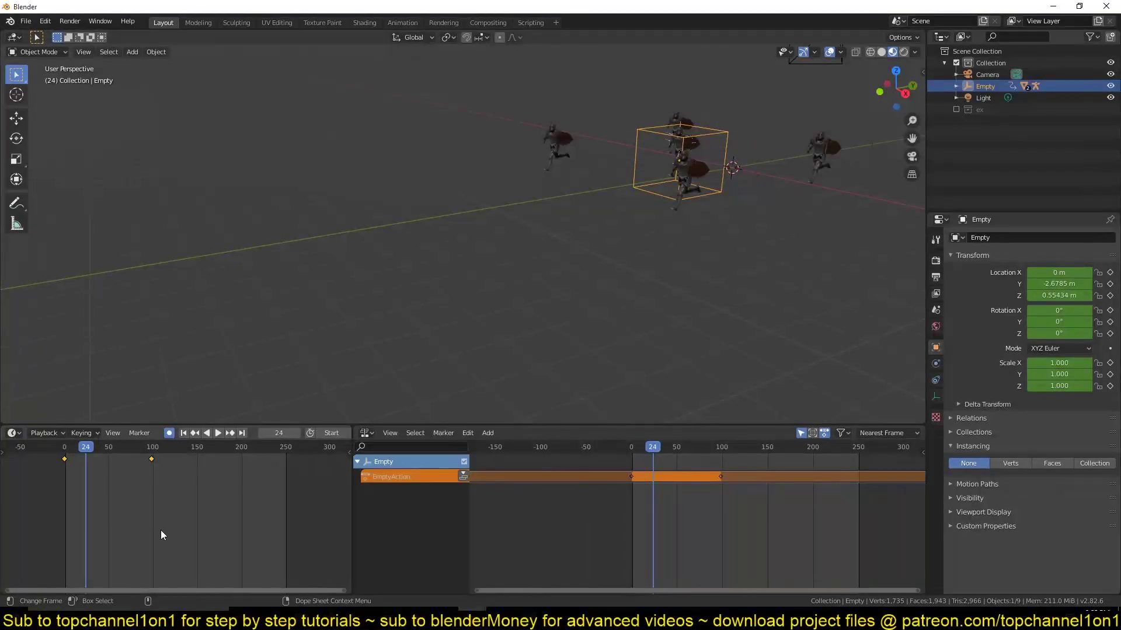
key("v")
left_click(131, 523)
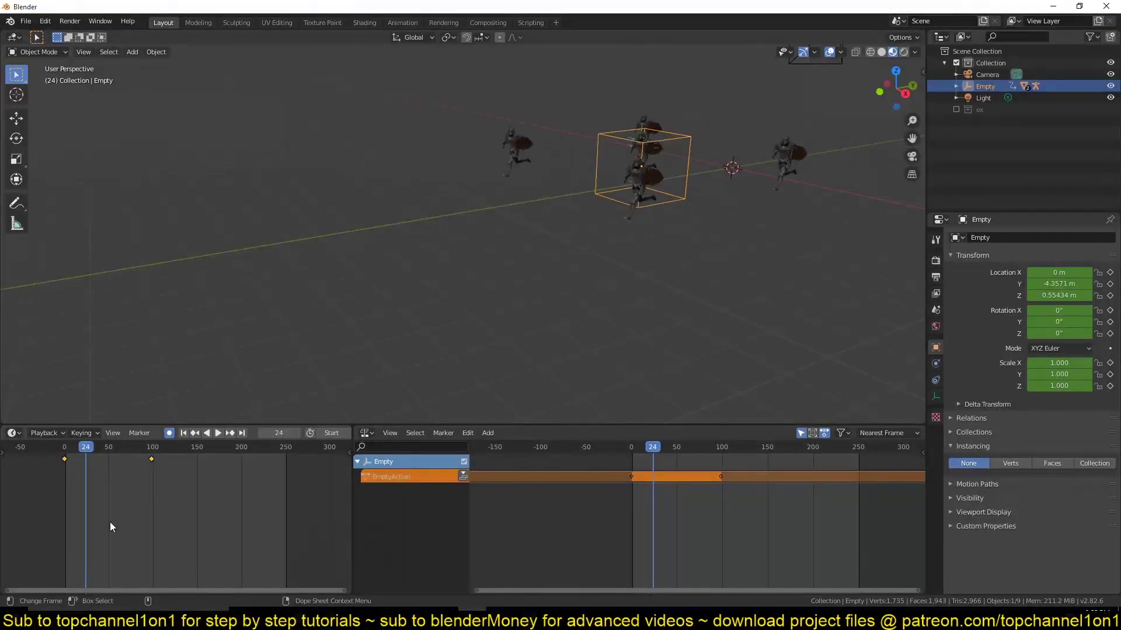
Step: Play the animation again and examine the army's movement from another angle, stopping playback at the end
left_click(64, 496)
key("space")
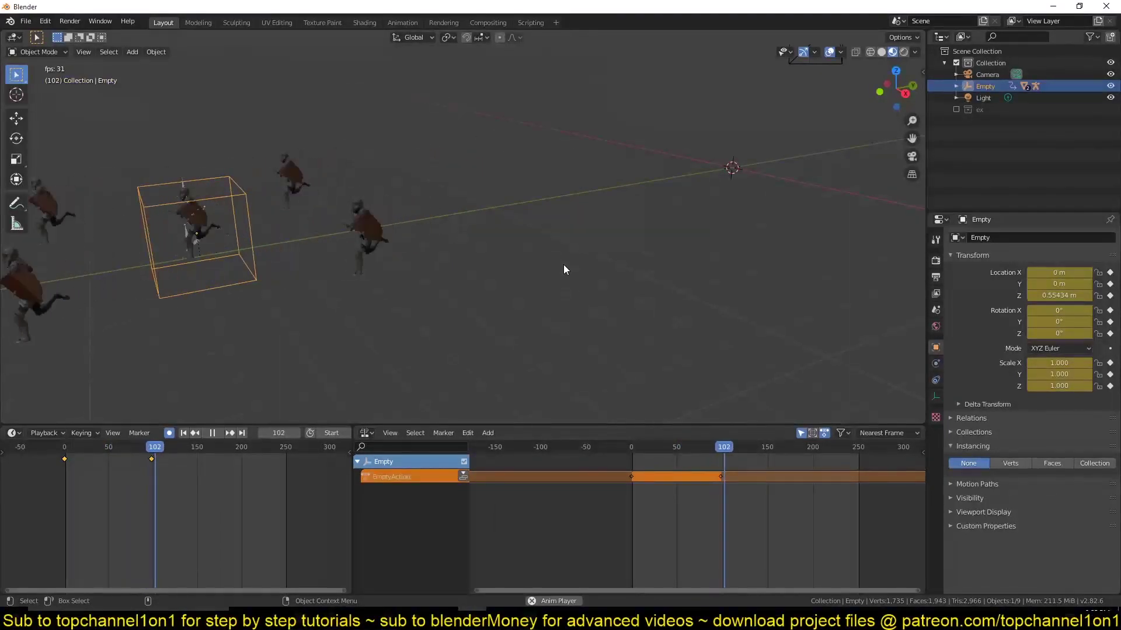
middle_click_drag(604, 254, 645, 286)
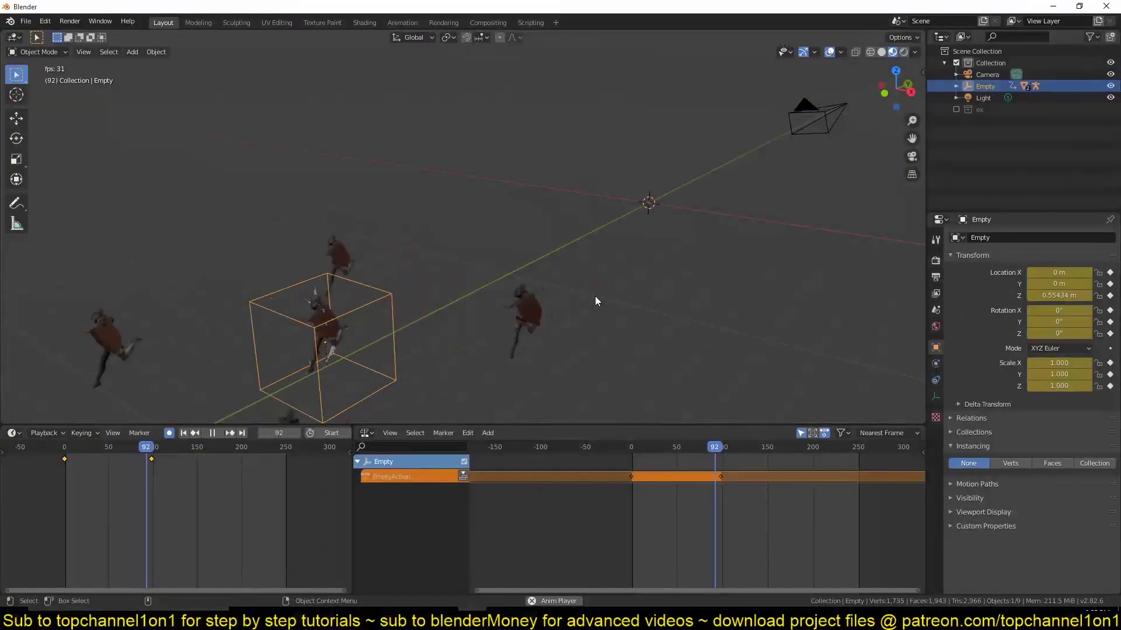
key("Escape")
scroll(635, 218, "up", 3)
middle_click_drag(566, 242, 357, 303, "shift")
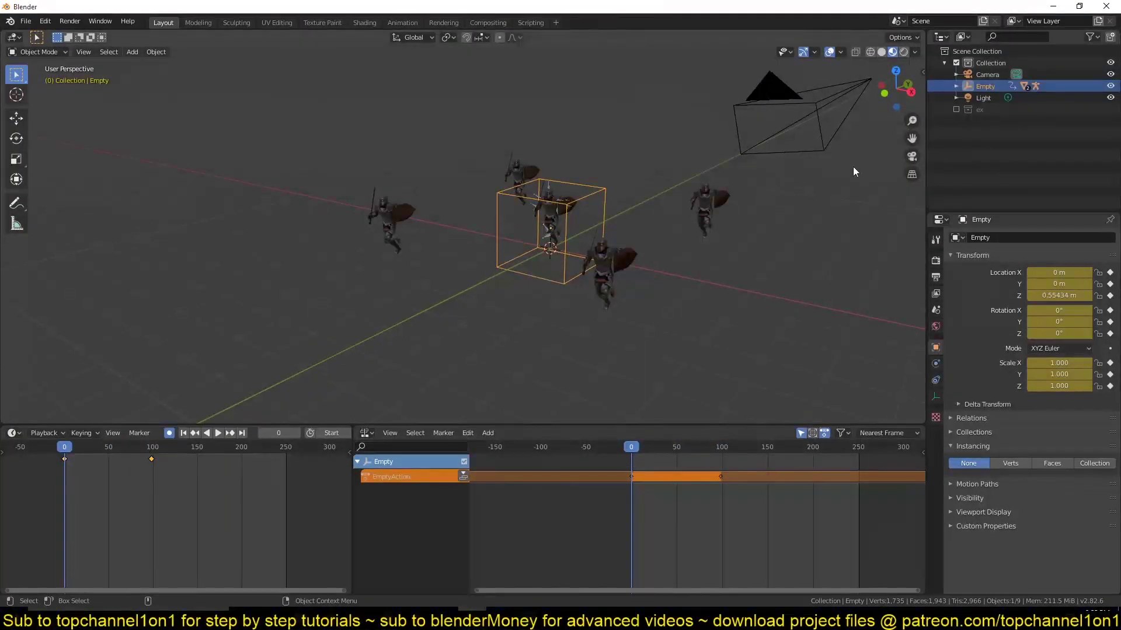
Step: Select the plane nested under the empty and turn on its Display Instancer option to show it in the viewport
left_click(640, 262)
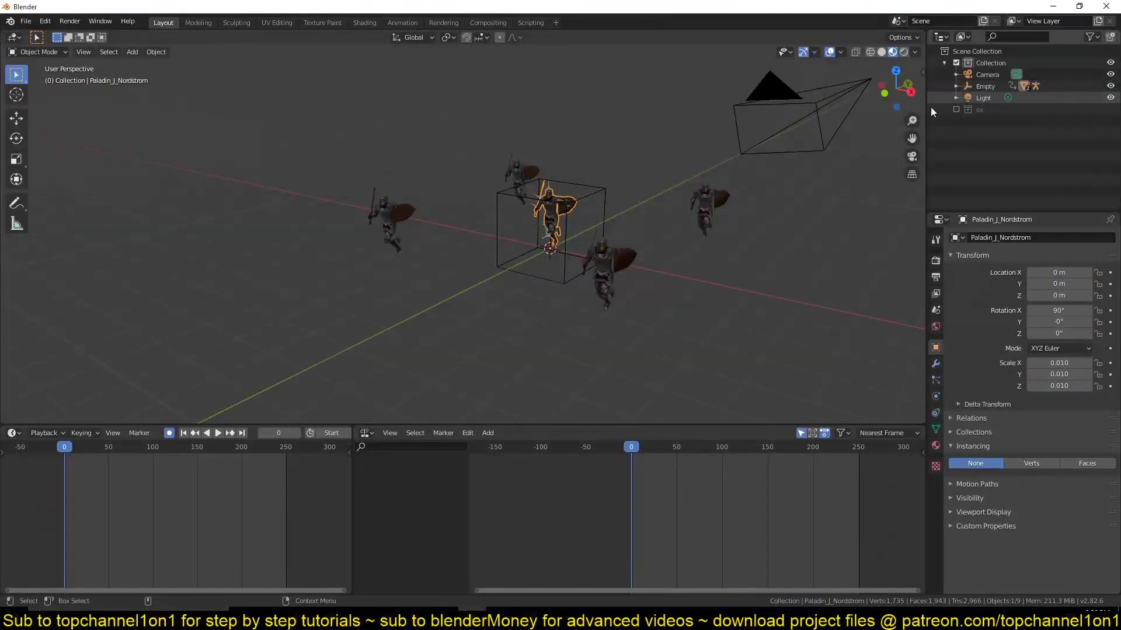
scroll(594, 199, "up", 3)
middle_click_drag(590, 200, 664, 256, "shift")
middle_click_drag(769, 343, 675, 313, "shift")
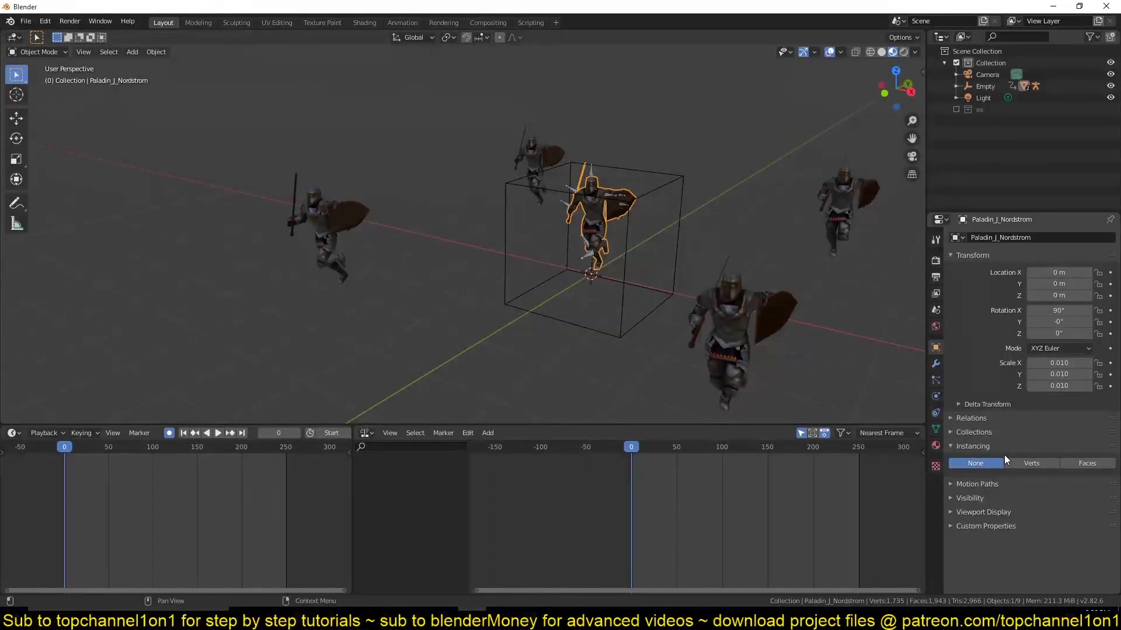
middle_click_drag(493, 197, 586, 240)
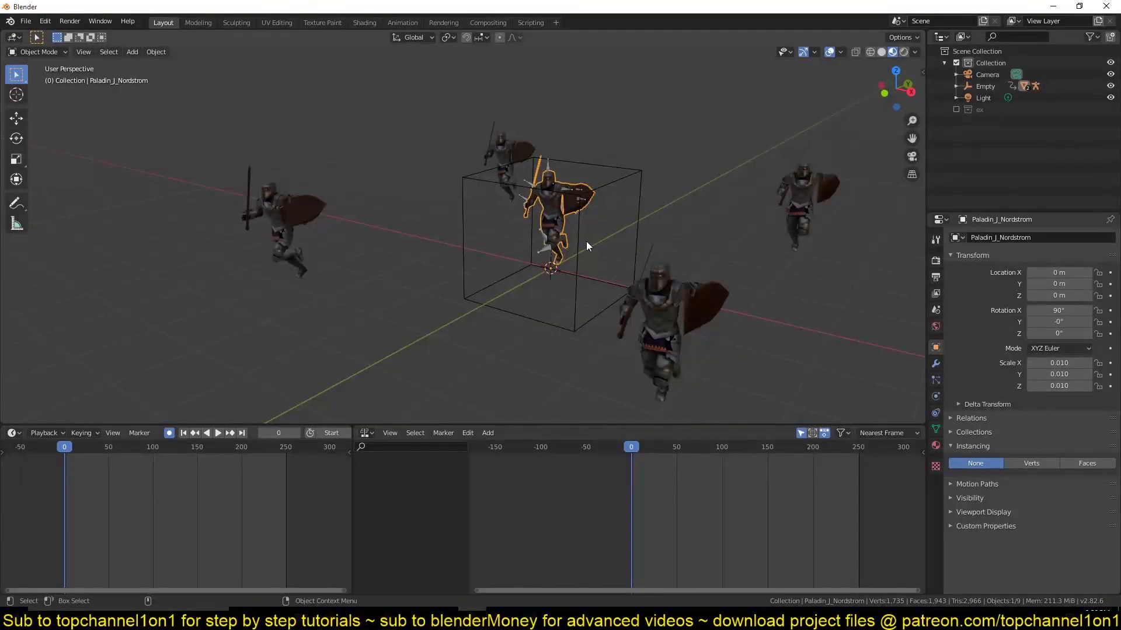
left_click(586, 241)
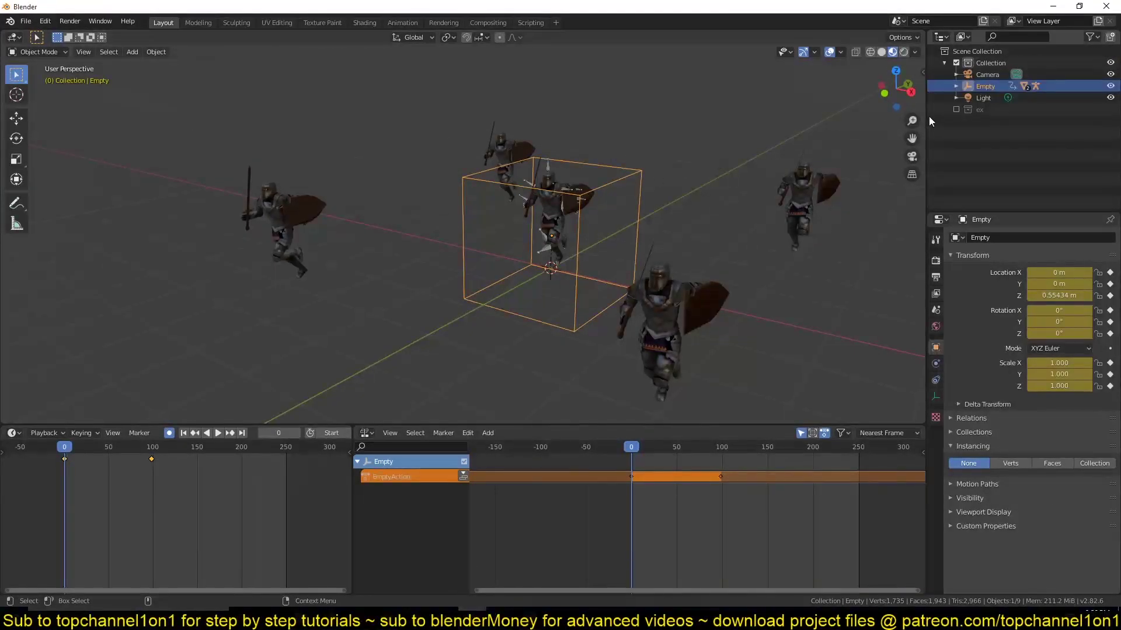
left_click(955, 86)
left_click(992, 123)
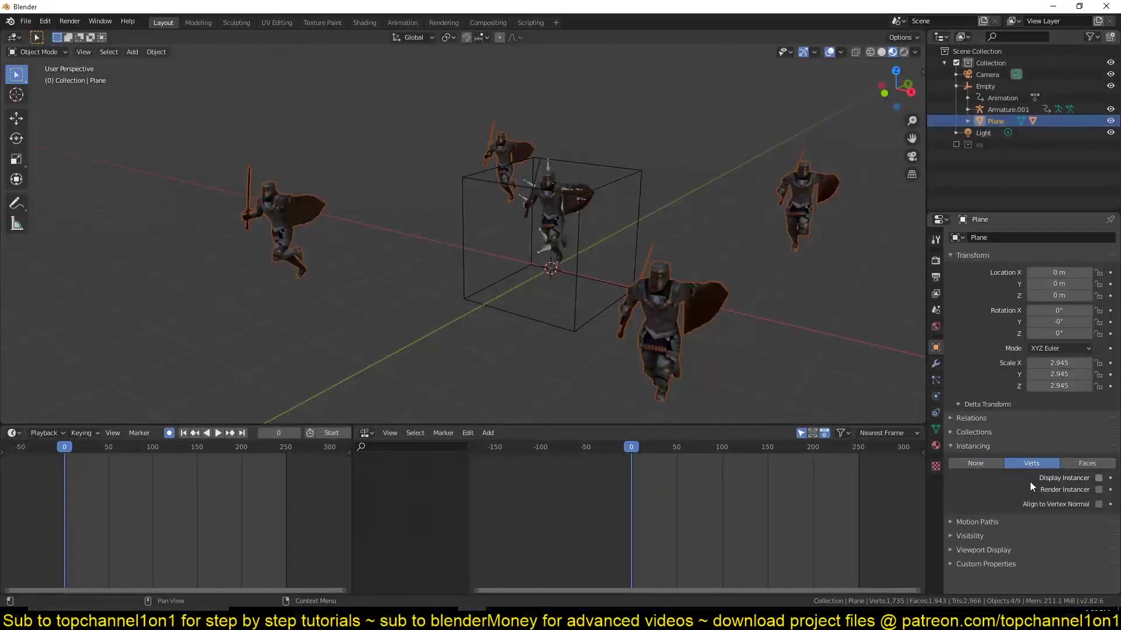
left_click(1098, 478)
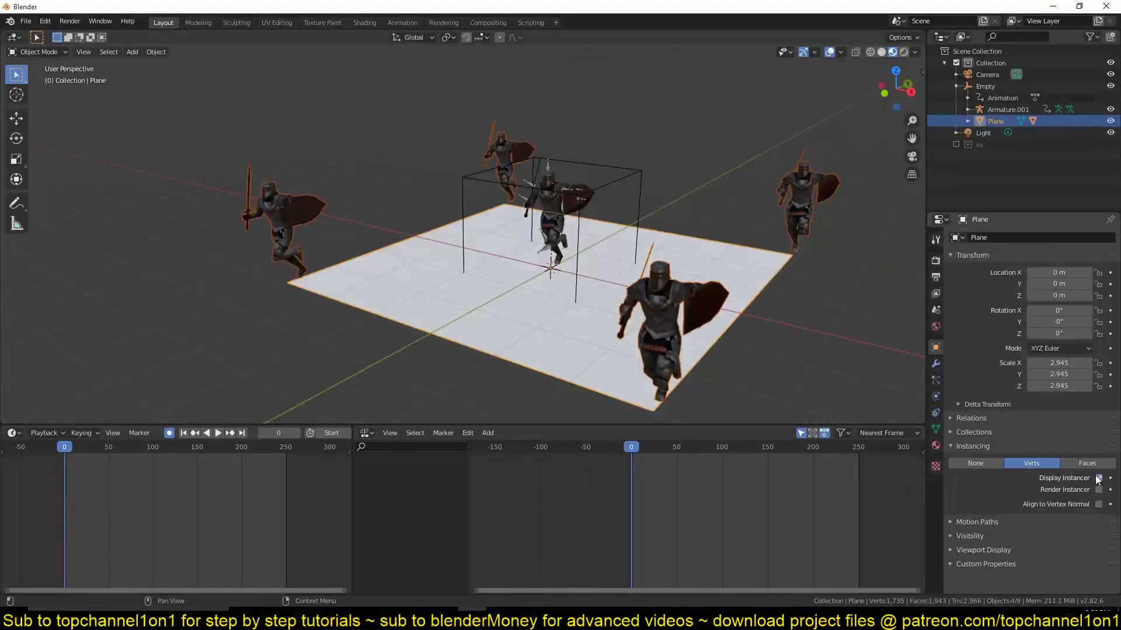
Step: In Edit Mode, add one centred loop cut in each direction across the plane to create more paladin instances
middle_click_drag(703, 285, 632, 222)
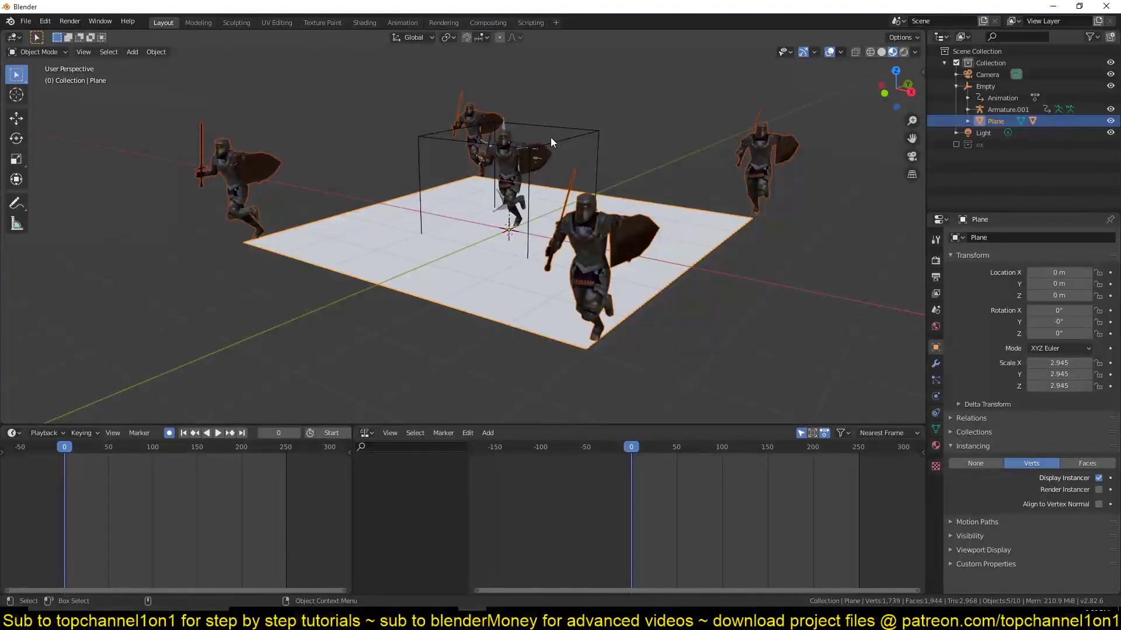
middle_click_drag(551, 138, 450, 192)
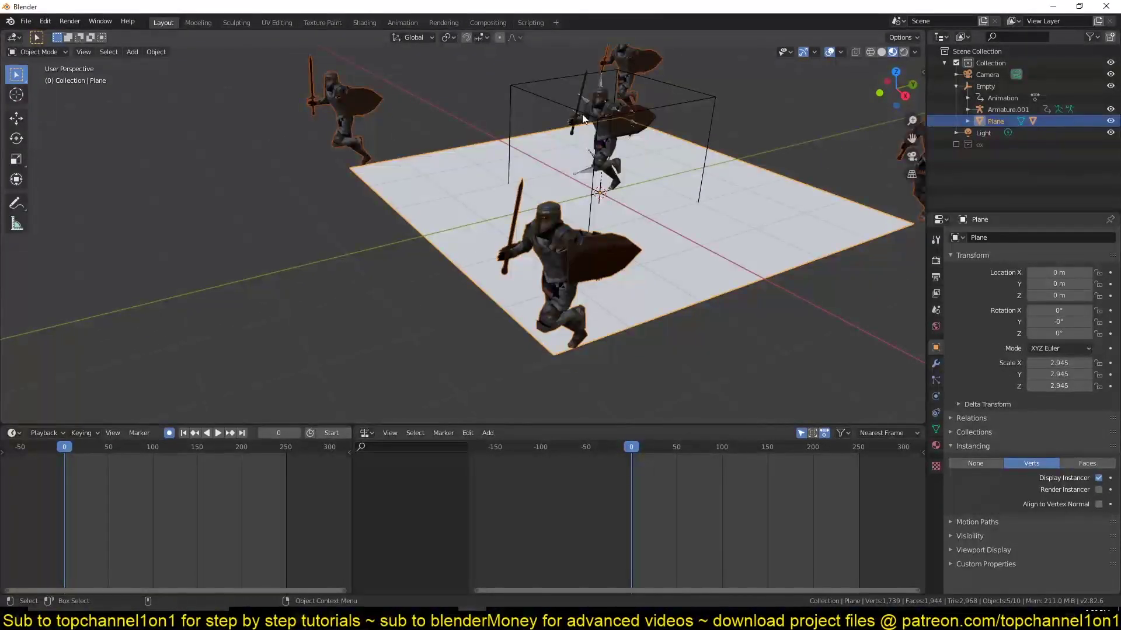
key("Tab")
key("ctrl+r")
left_click(470, 140)
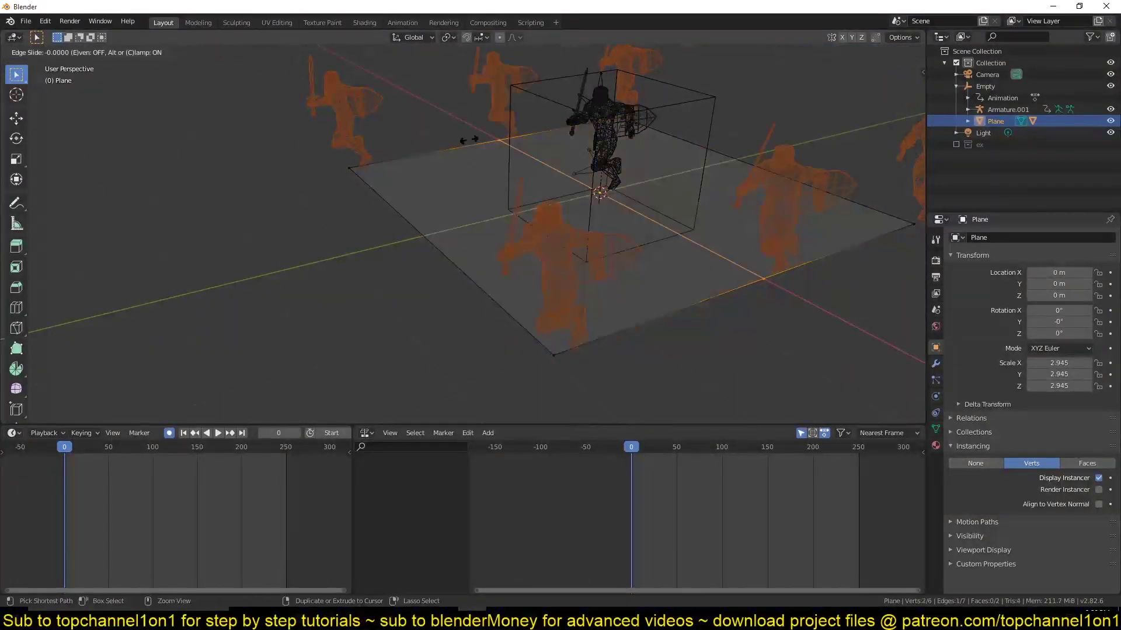
left_click(469, 140)
key("ctrl+r")
left_click(435, 252)
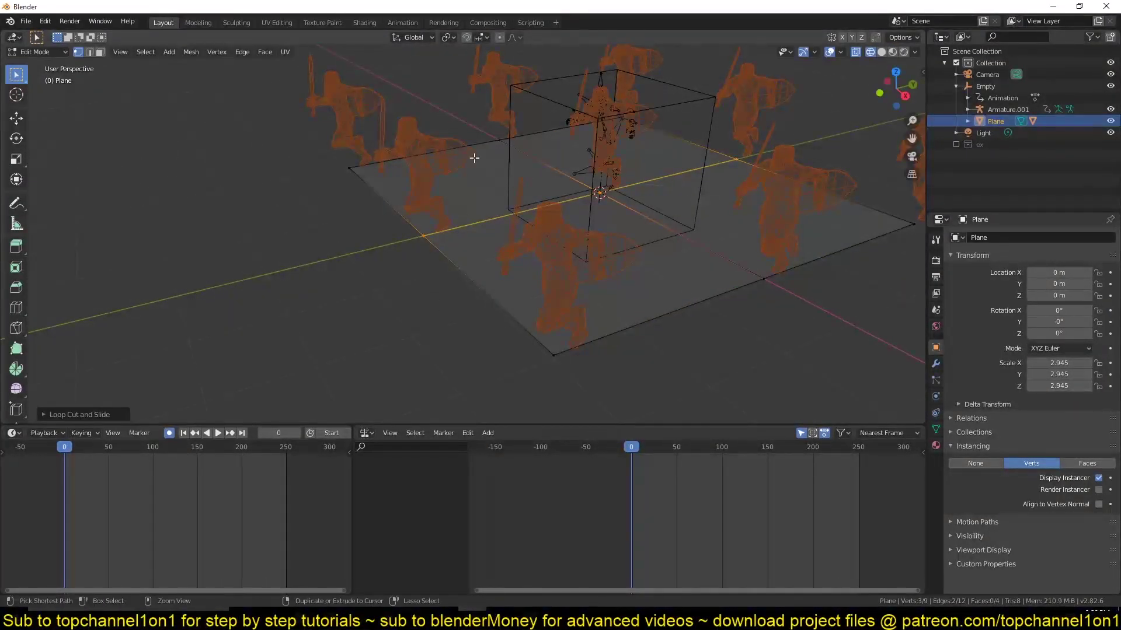
Step: Add two more centred loop cuts in each direction to divide the plane into a 4 by 4 grid
key("ctrl+r")
left_click(467, 144)
left_click(467, 143)
key("ctrl+r")
left_click(586, 130)
left_click(586, 131)
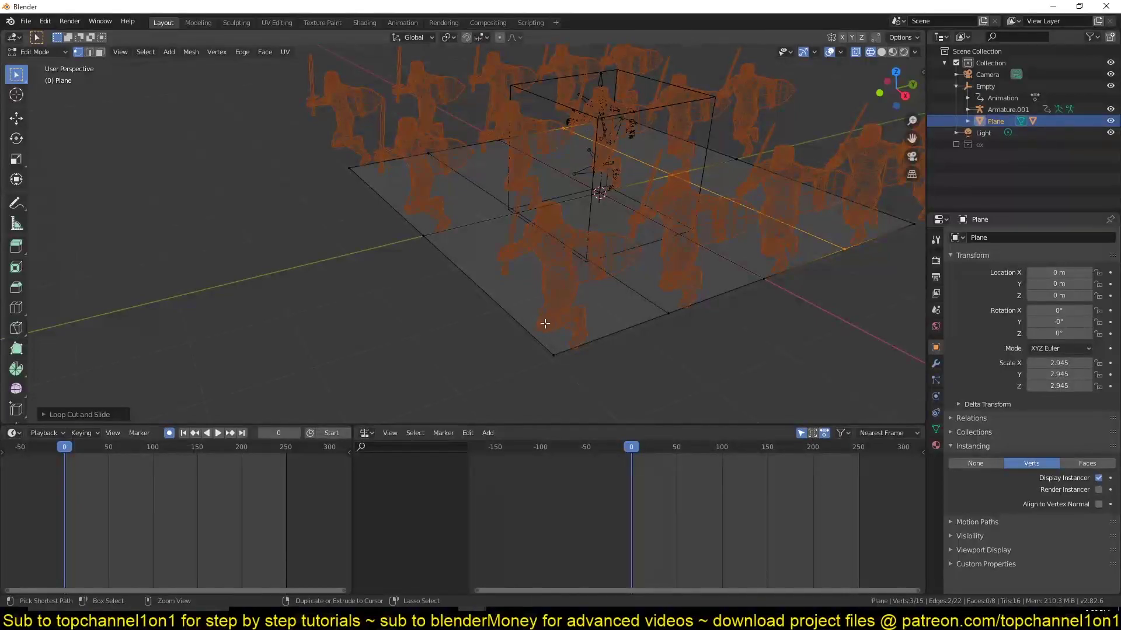
key("ctrl+r")
left_click(528, 330)
right_click(397, 196)
left_click(391, 194)
right_click(391, 194)
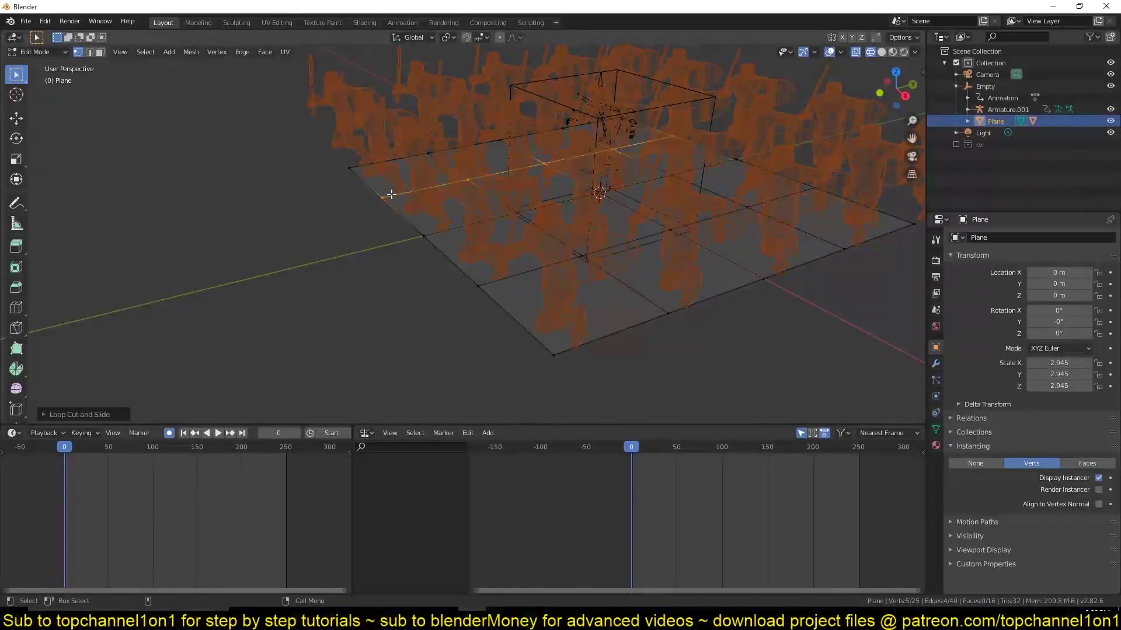
Step: Extrude the three middle vertices of the plane's negative-Y edge outward to add another row of paladins in front
left_click(489, 297, "ctrl")
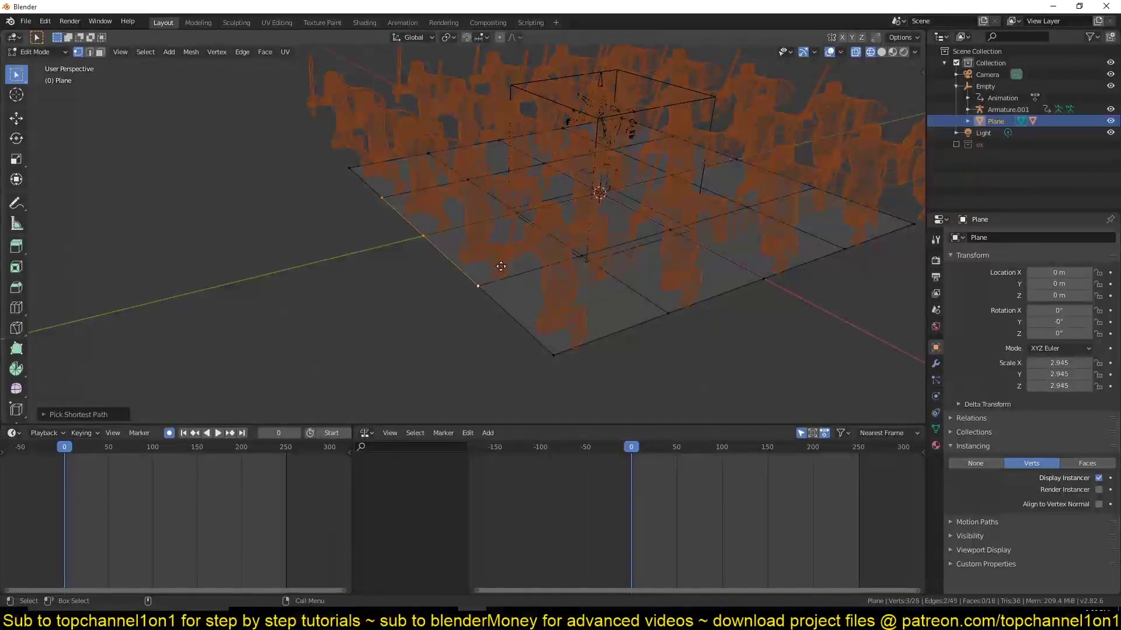
key("e")
left_click(404, 301)
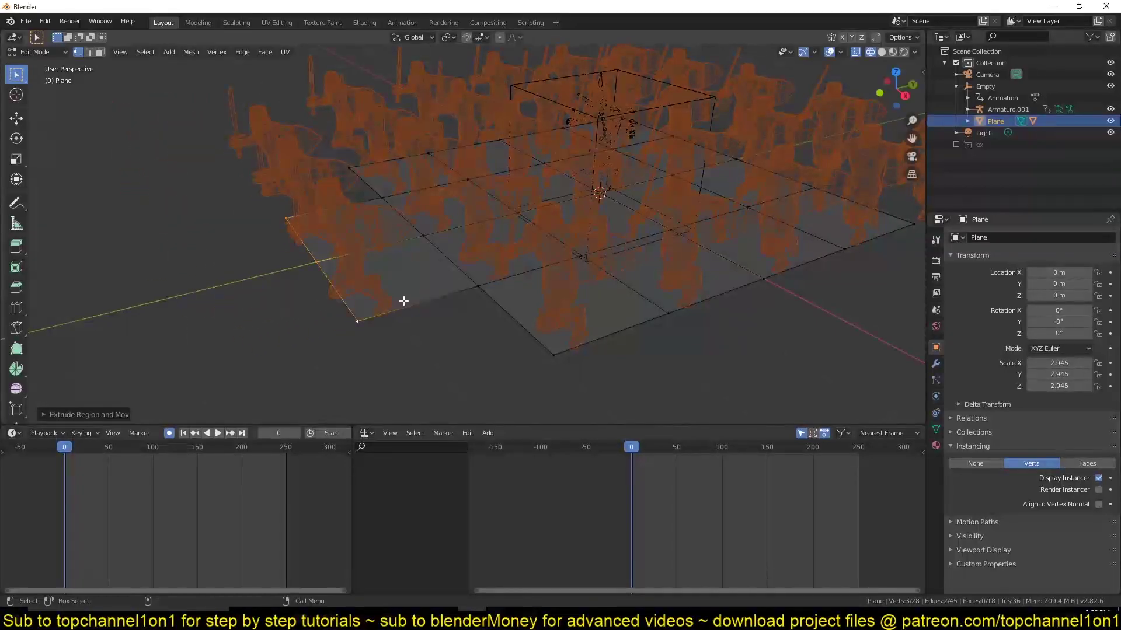
key("Tab")
key("Tab")
scroll(309, 269, "down", 3)
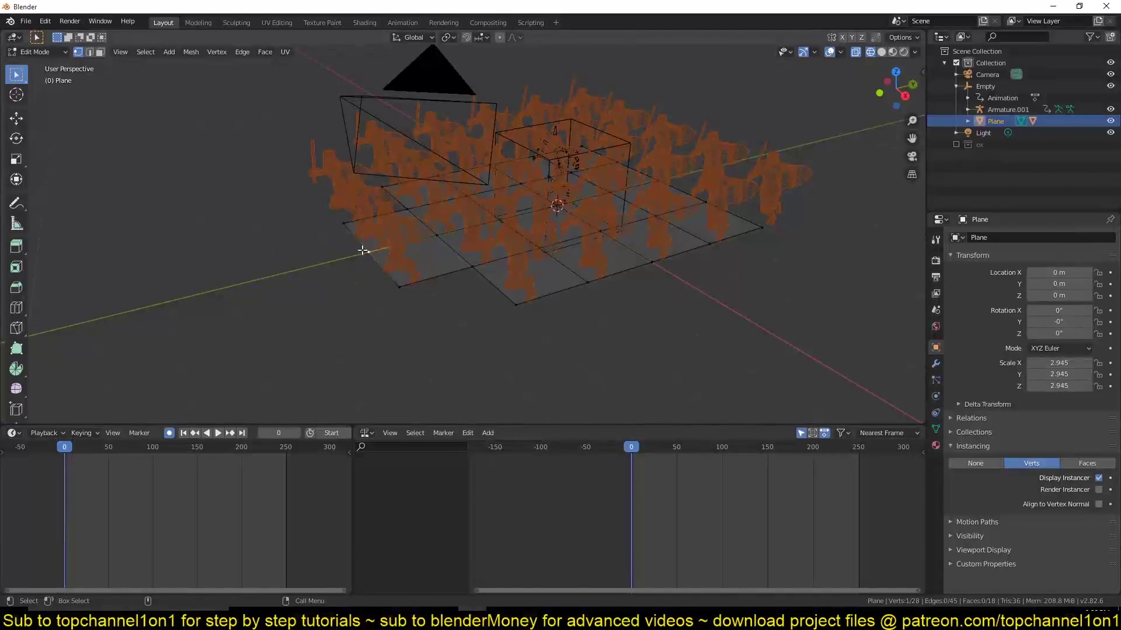
Step: Return to Object Mode with solid shading and play the animation of the enlarged army, stopping playback at the end
key("Tab")
key("z")
left_click(777, 228)
scroll(774, 229, "up", 3)
key("space")
mouse_move(712, 231)
middle_mouse_down()
mouse_move(652, 233)
mouse_move(550, 204)
mouse_move(622, 284)
middle_mouse_up()
key("Escape")
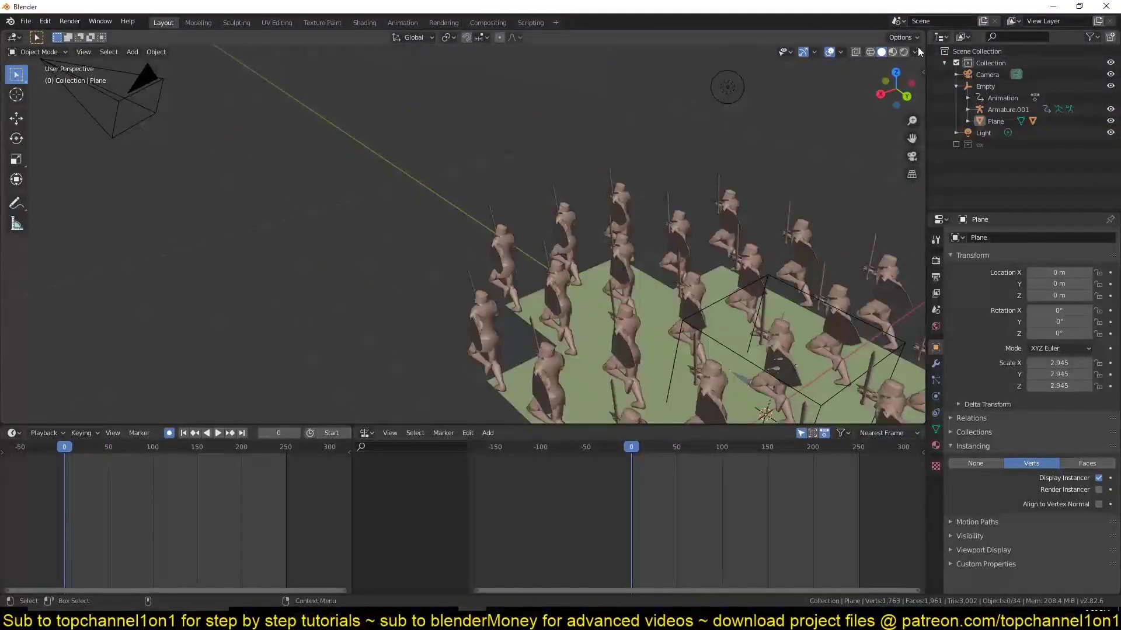
Step: Set the viewport to Material Preview shading, play the textured army's run from several angles, and stop playback
left_click(892, 51)
middle_click_drag(608, 188, 550, 148, "shift")
key("space")
scroll(565, 205, "down", 2)
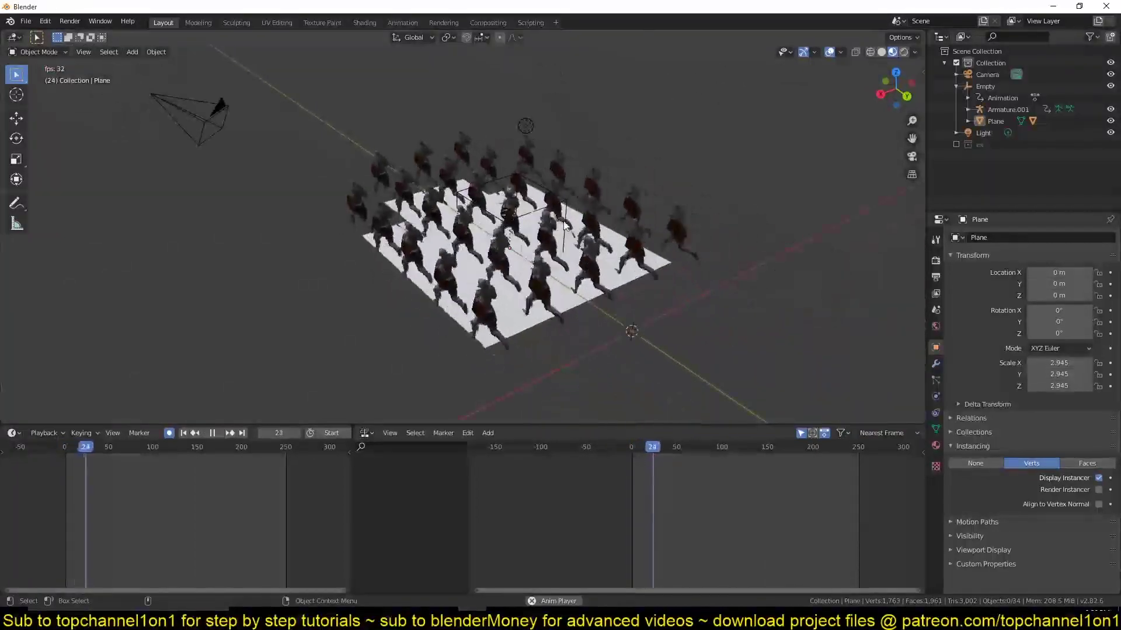
middle_click_drag(471, 101, 372, 105)
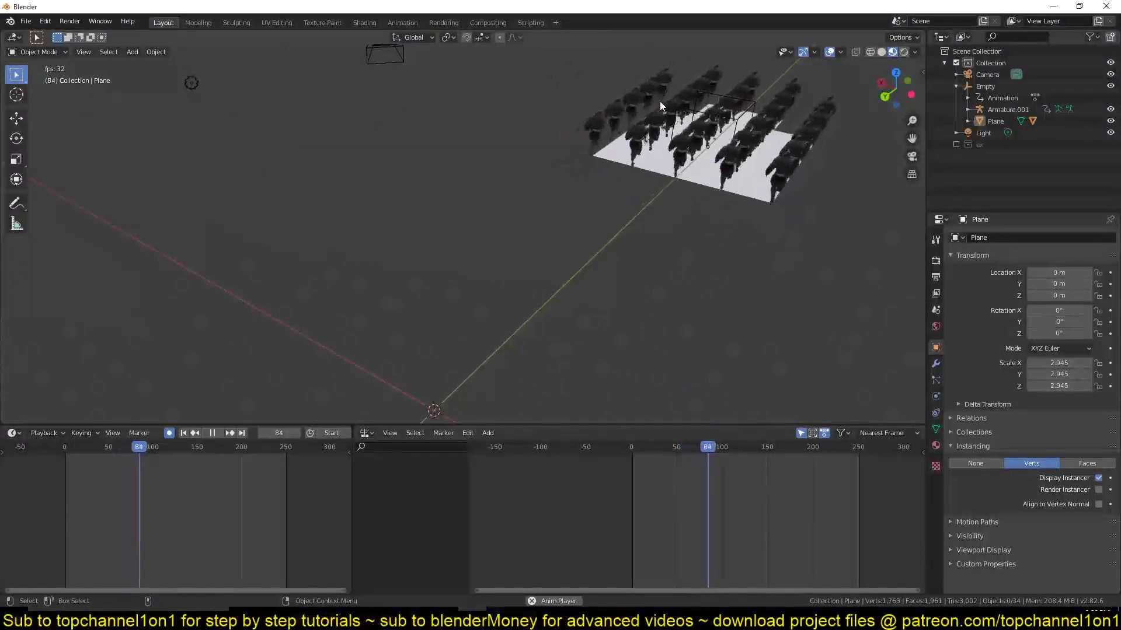
mouse_move(660, 105)
middle_mouse_down()
mouse_move(440, 268)
mouse_move(549, 146)
middle_mouse_up()
key("Escape")
Step: In top view and Edit Mode, move the plane's positive-X edge vertices outward into an irregular outline and shift a neighbouring front vertex
middle_click_drag(434, 259, 556, 123, "shift")
scroll(558, 140, "down", 4)
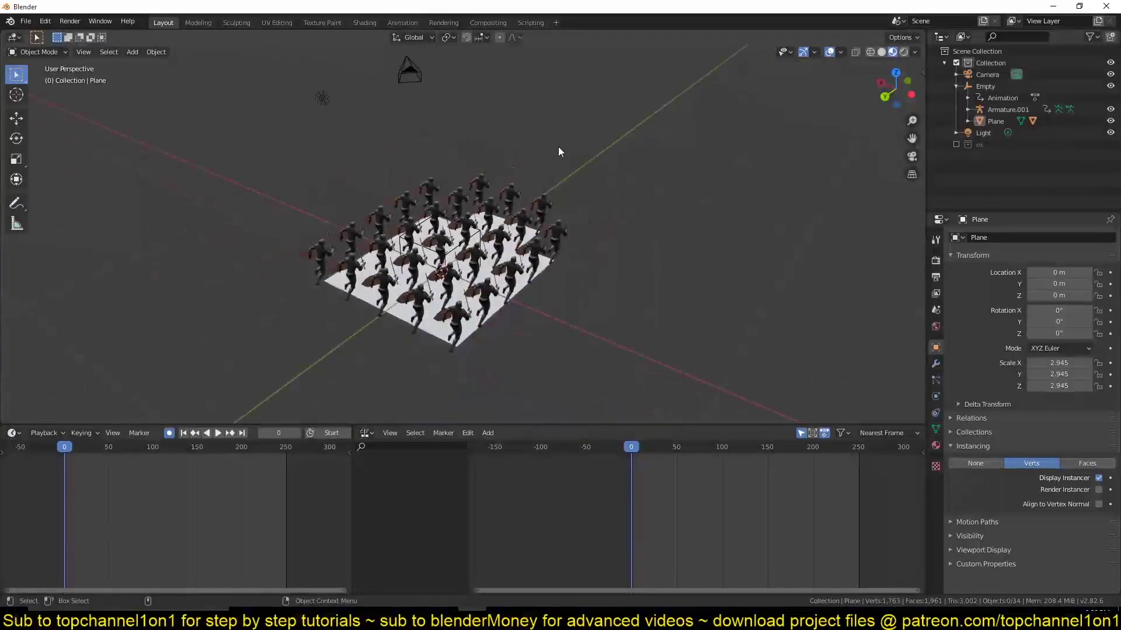
key("KP_7")
key("Tab")
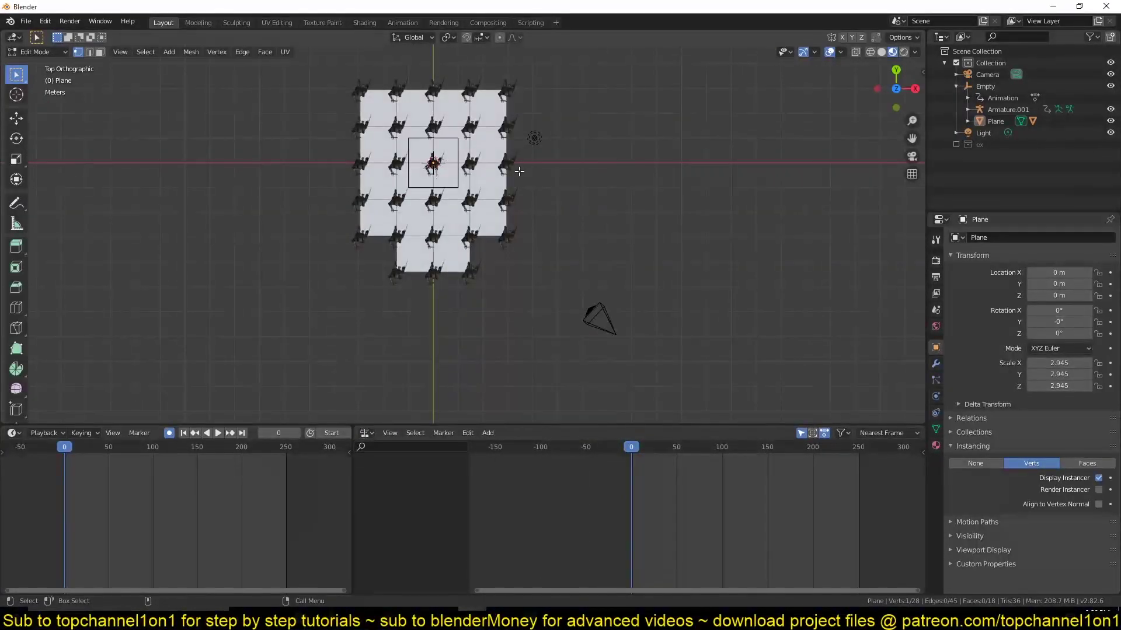
key("Tab")
key("Tab")
key("g")
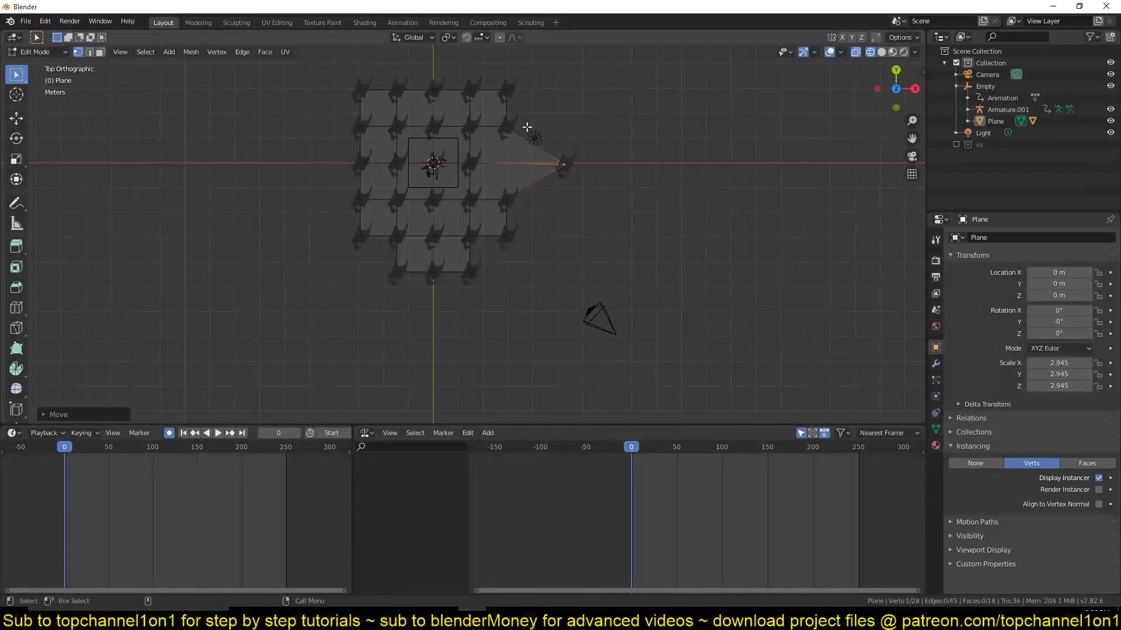
left_click(576, 103)
left_click(513, 198)
key("g")
left_click(543, 241)
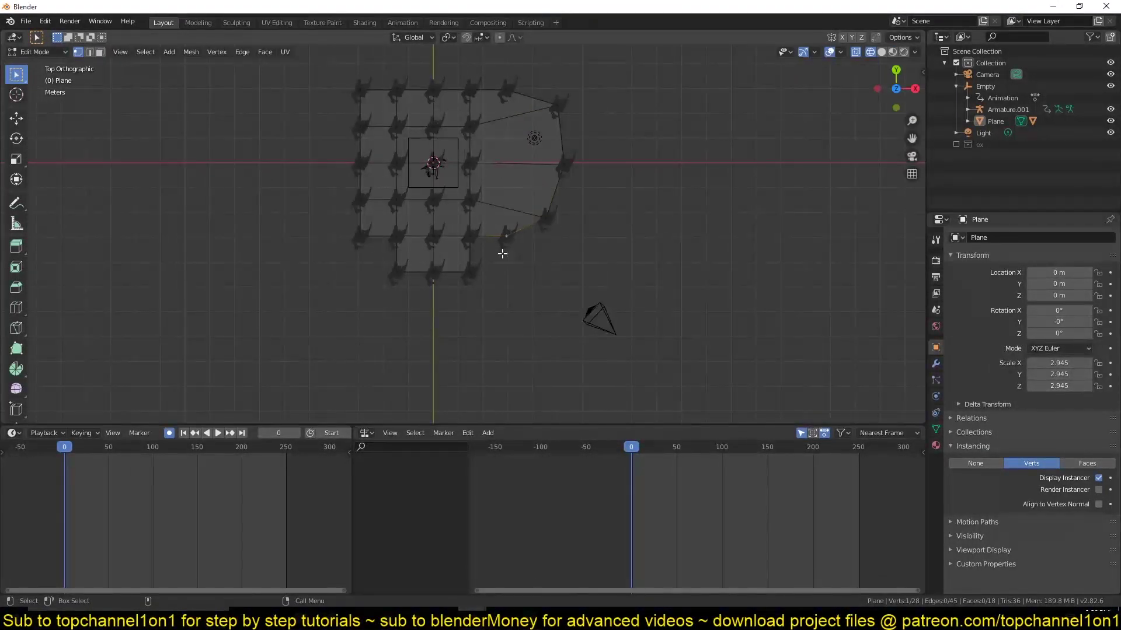
key("g")
left_click(523, 268)
key("g")
left_click(490, 230)
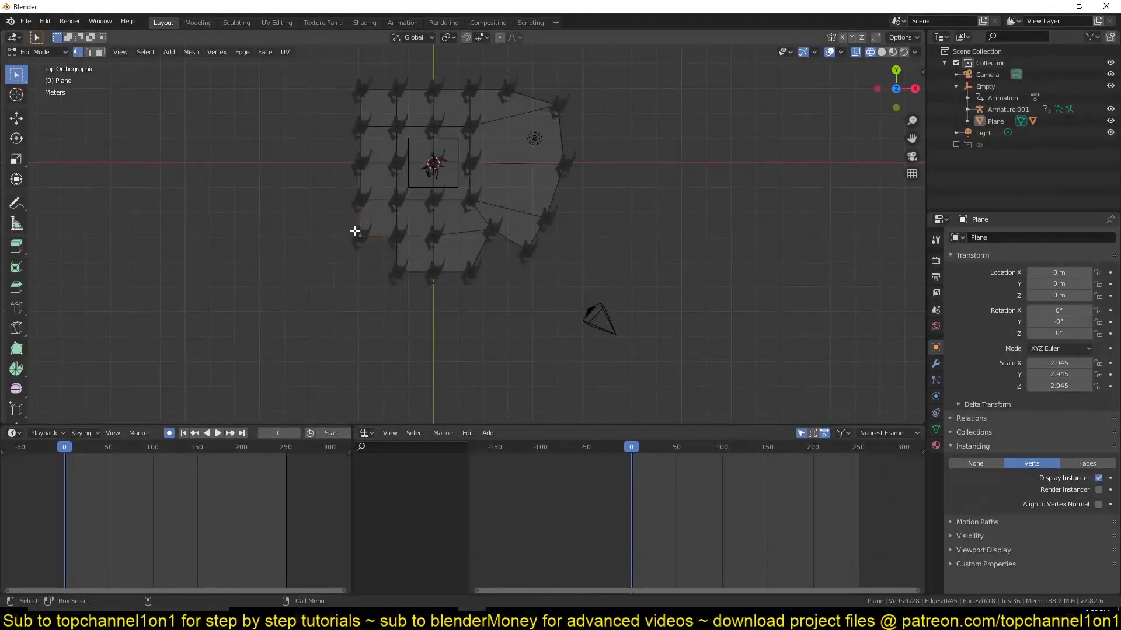
Step: Move the front corner and the other vertices along the plane's negative-X edge to give that side an uneven outline
key("g")
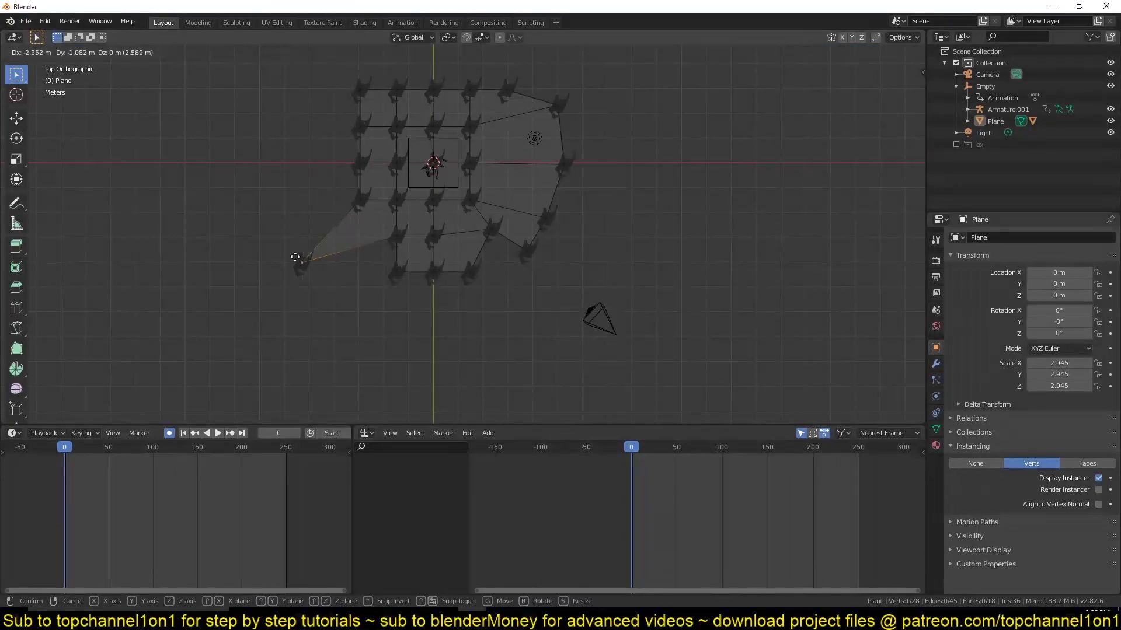
left_click(298, 257)
left_click(350, 199)
key("g")
left_click(293, 200)
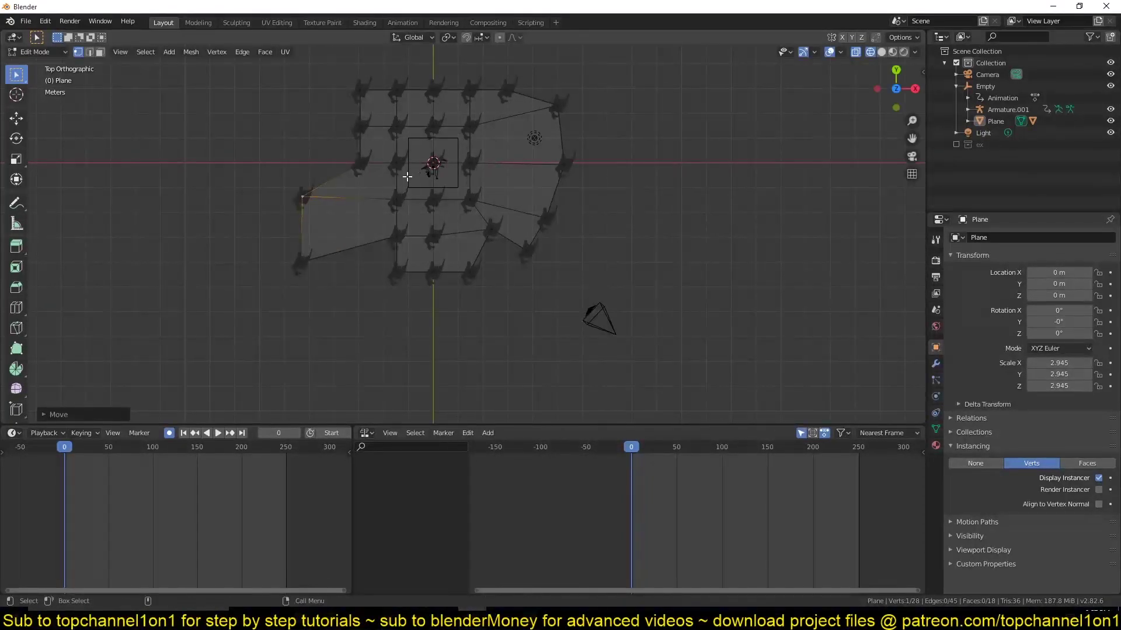
left_click(358, 168)
key("g")
left_click(331, 158)
left_click(359, 131)
key("g")
left_click(366, 128)
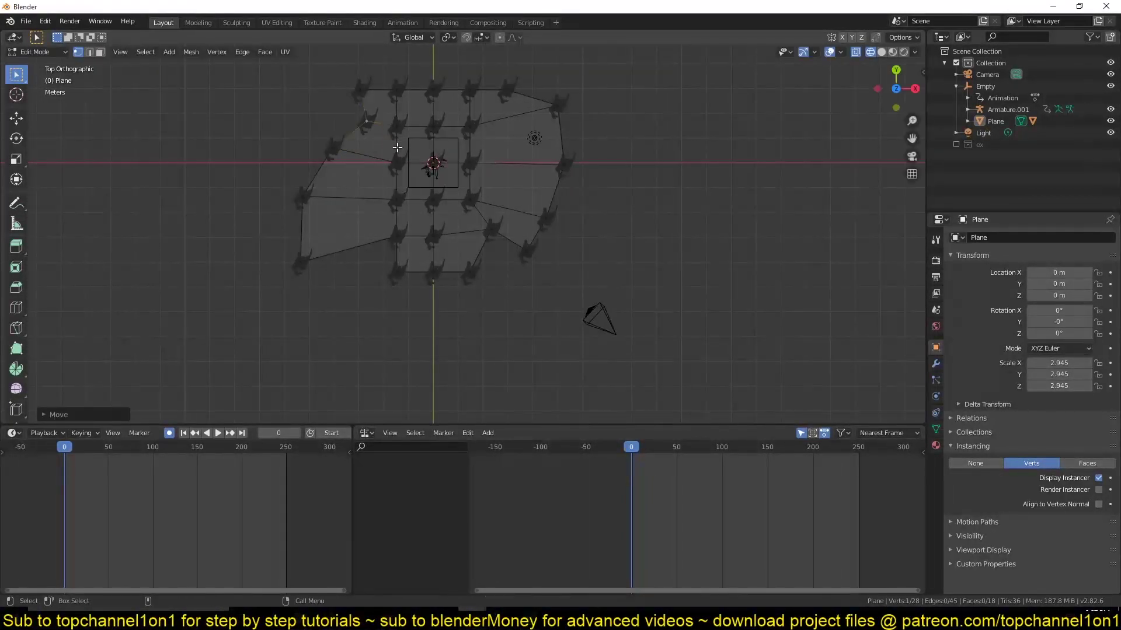
Step: Shift the plane's inner vertices around its centre and toward negative X to break up the regular spacing of the paladins
left_click(395, 138)
key("g")
left_click(389, 145)
left_click(392, 174)
key("g")
left_click(366, 192)
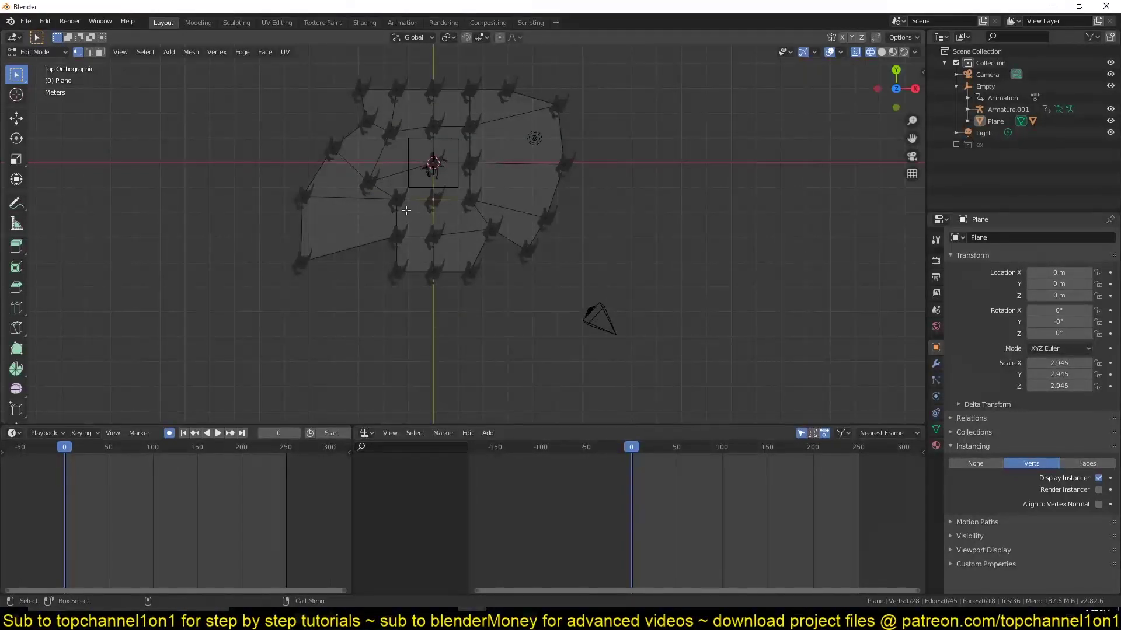
left_click(404, 210)
key("g")
left_click(376, 213)
left_click(432, 205)
key("g")
left_click(413, 199)
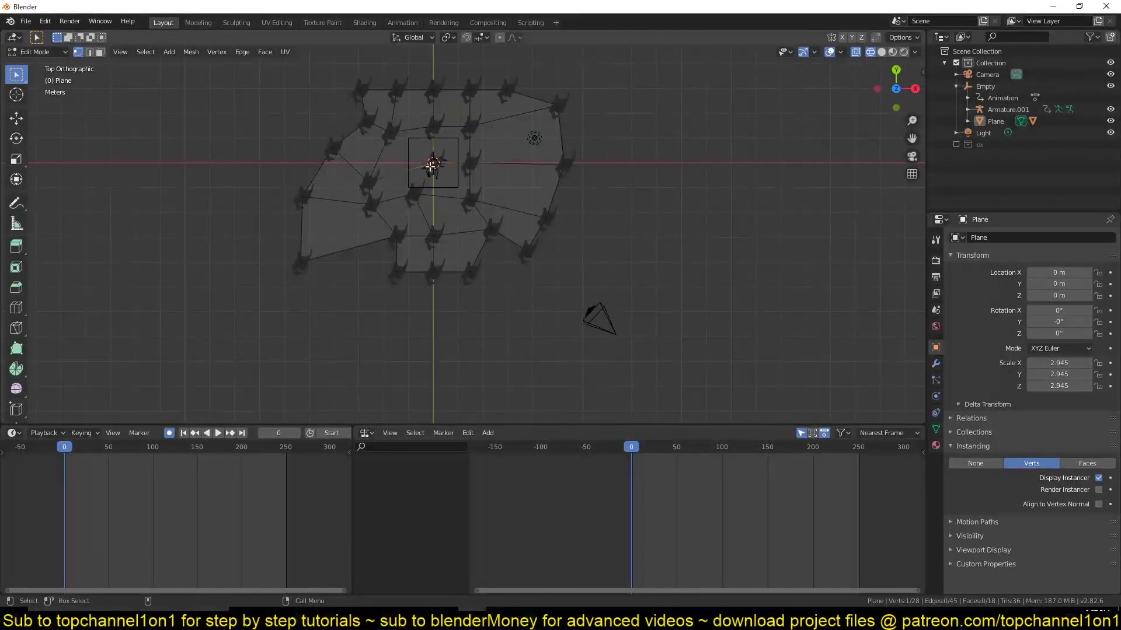
key("g")
left_click(444, 167)
Step: Move the vertices along the plane's positive-Y edge by uneven amounts so the rear row becomes irregular
left_click(433, 88)
key("g")
left_click(443, 67)
left_click(402, 81)
key("g")
left_click(398, 72)
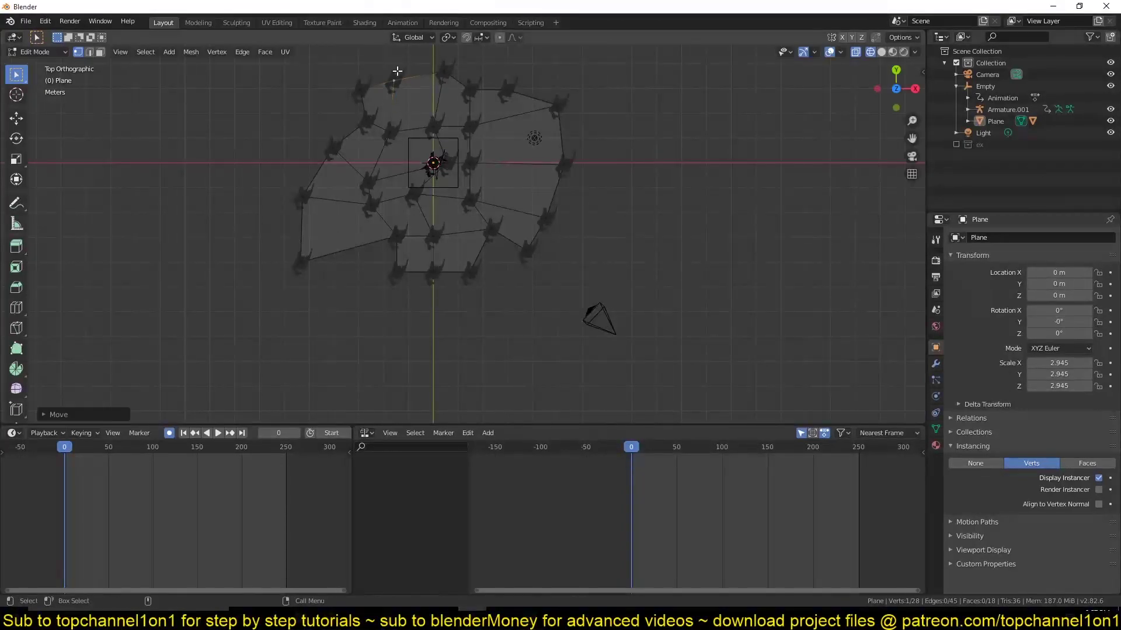
key("g")
left_click(329, 83)
left_click(472, 89)
key("g")
left_click(492, 73)
left_click(515, 94)
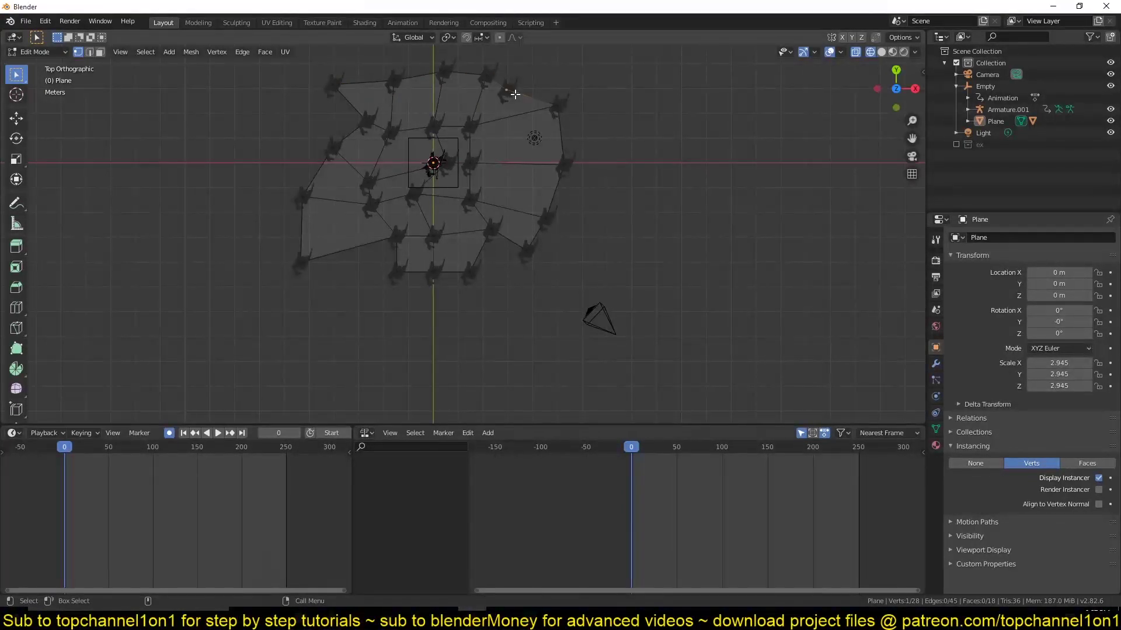
Step: Return to Object Mode with solid shading, play the irregular army's run, and stop playback
key("Tab")
middle_click_drag(567, 188, 670, 149)
key("space")
key("Escape")
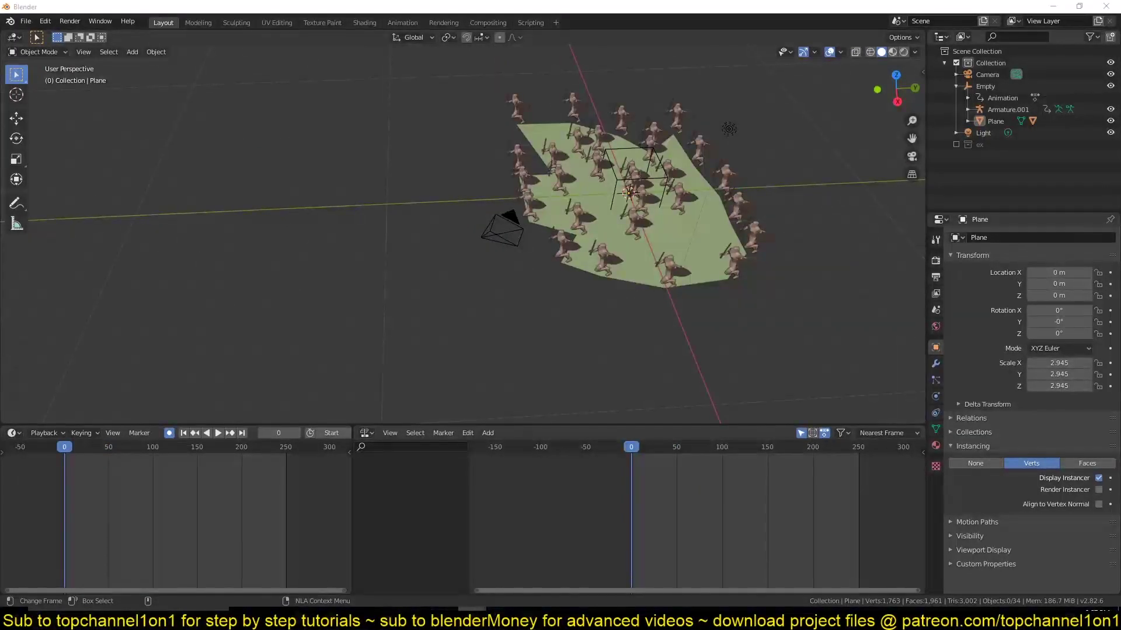
Step: Switch to the battle1.blend window, play the large battle animation on its hilly terrain, and stop playback
mouse_move(473, 620)
left_click(408, 554)
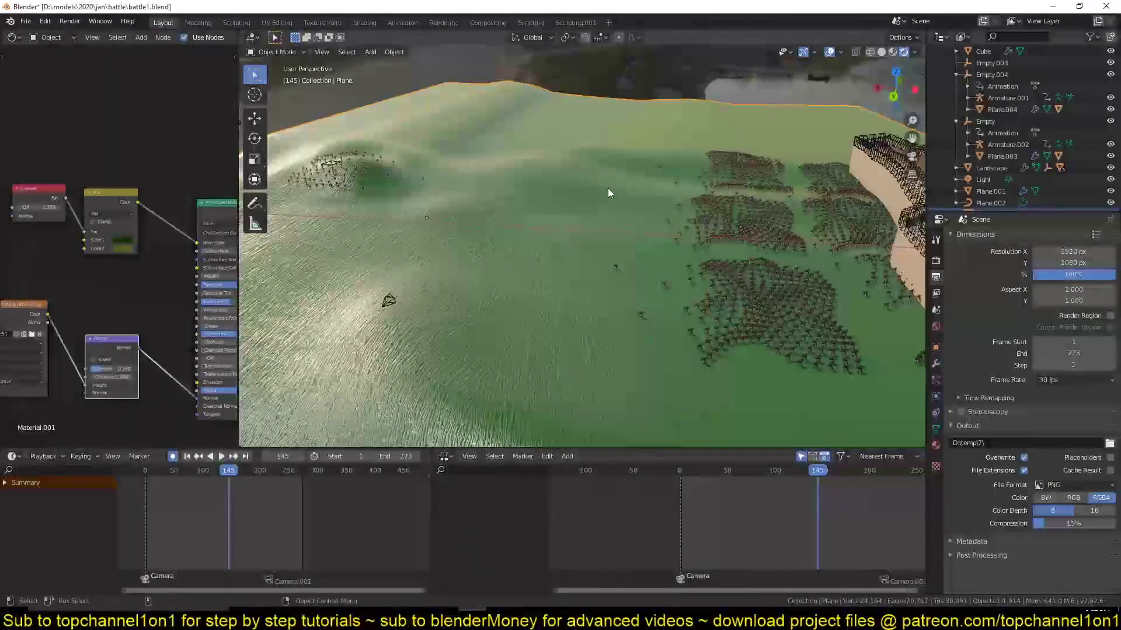
scroll(751, 300, "up", 3)
middle_click_drag(751, 300, 776, 310, "shift")
key("space")
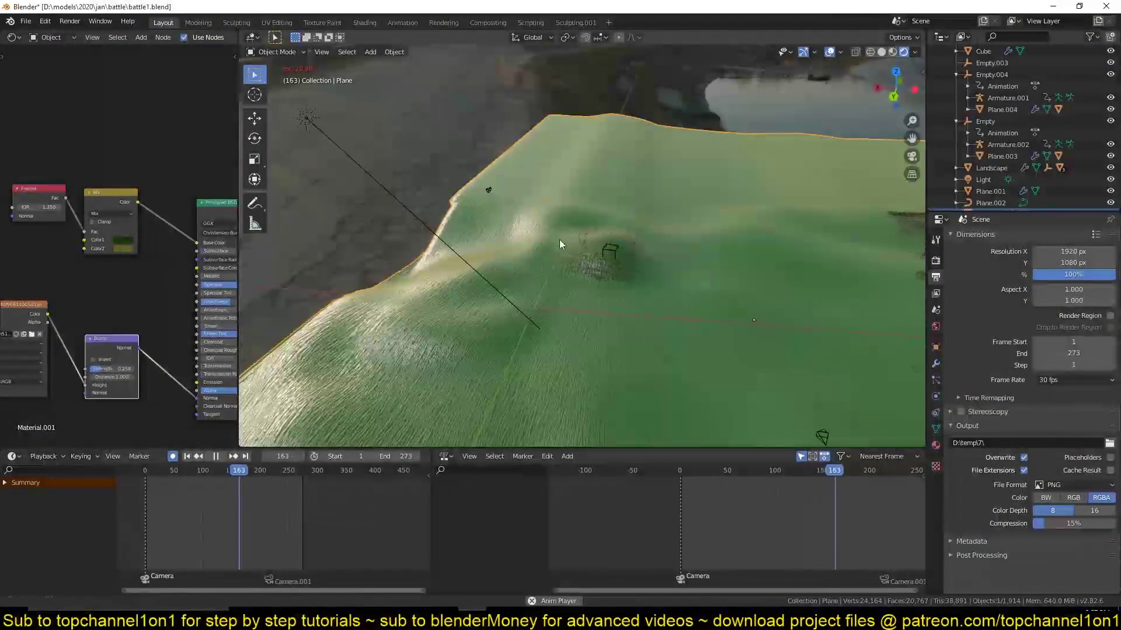
middle_click_drag(559, 241, 517, 189, "shift")
middle_click_drag(589, 202, 562, 192)
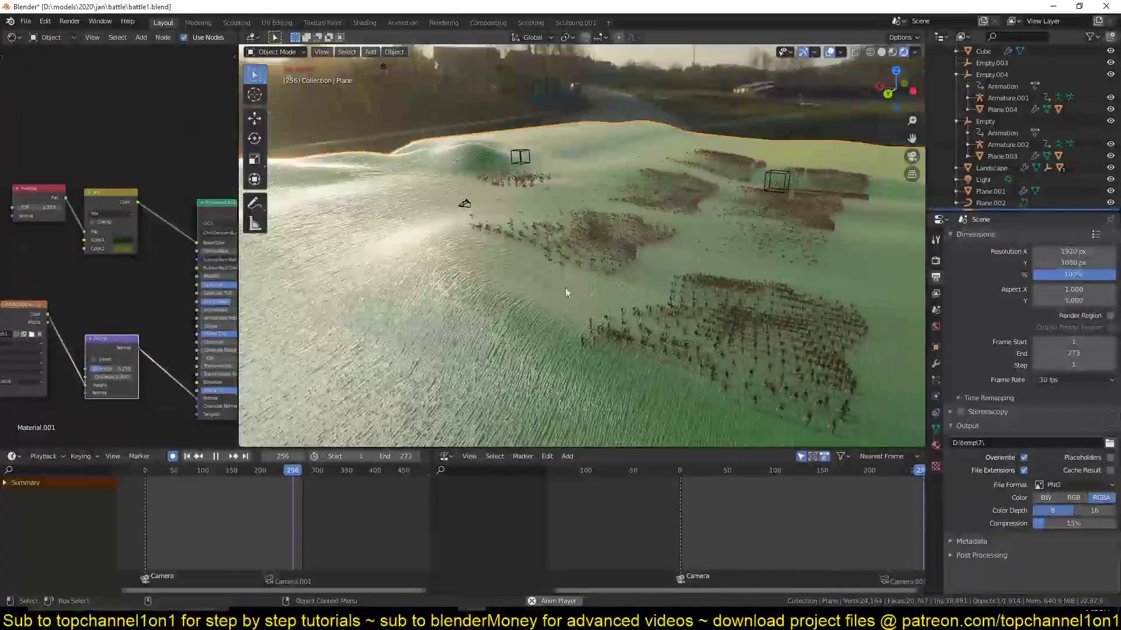
key("Escape")
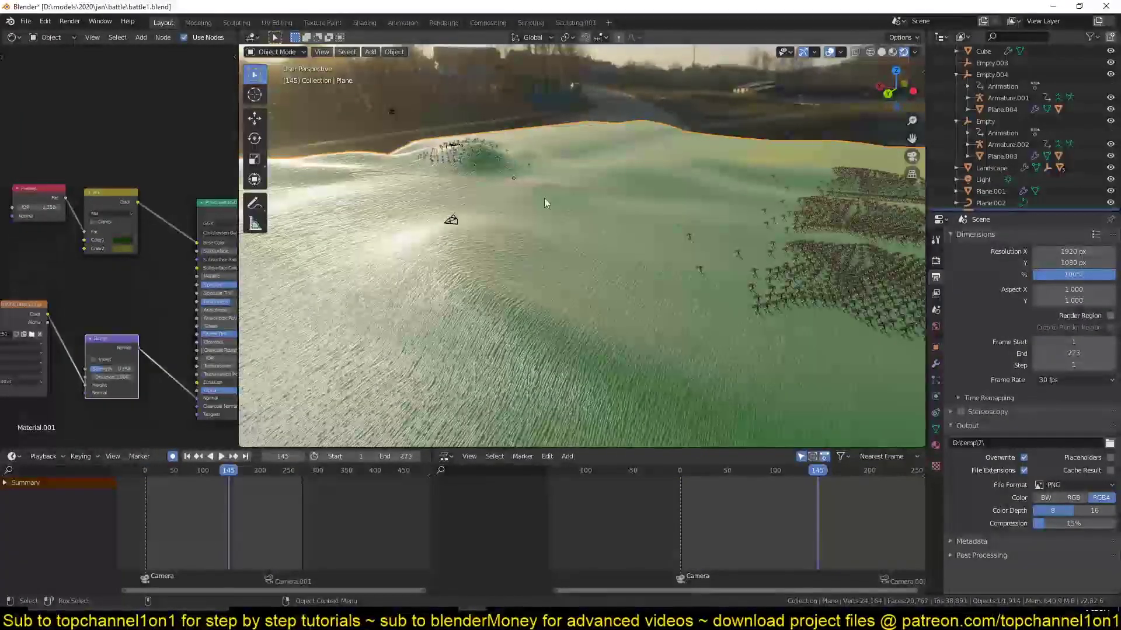
Step: Back in the paladin scene, add a second plane as ground and scale it to about 16.1
mouse_move(522, 612)
left_click(495, 587)
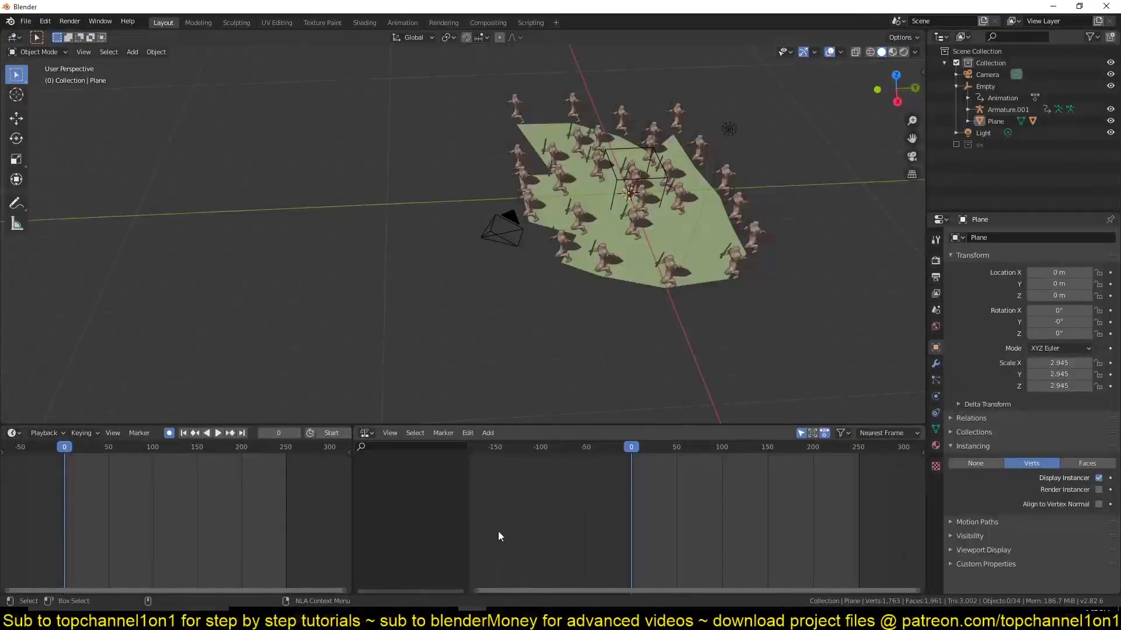
scroll(500, 245, "down", 3)
key("shift+a")
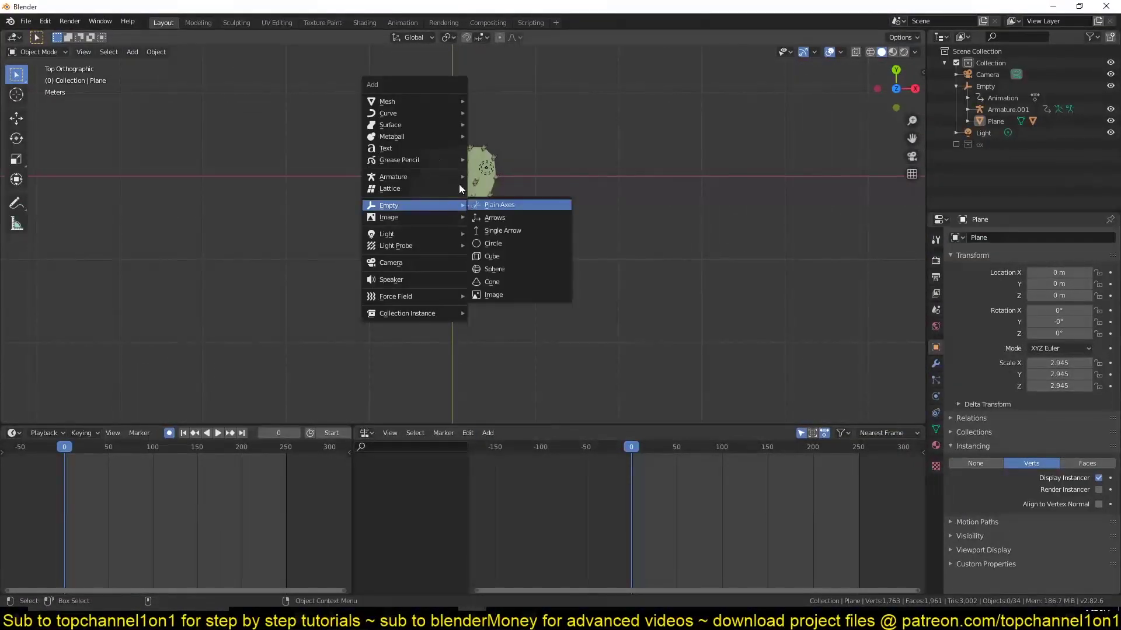
left_click(488, 99)
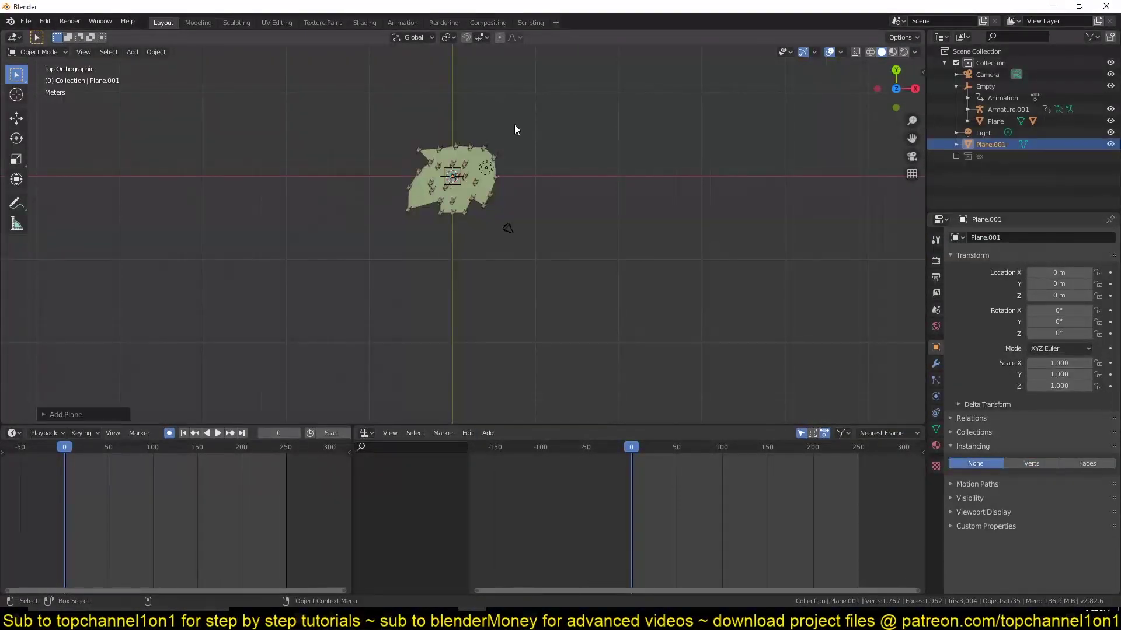
key("s")
left_click(793, 168)
middle_click_drag(793, 169, 120, 588)
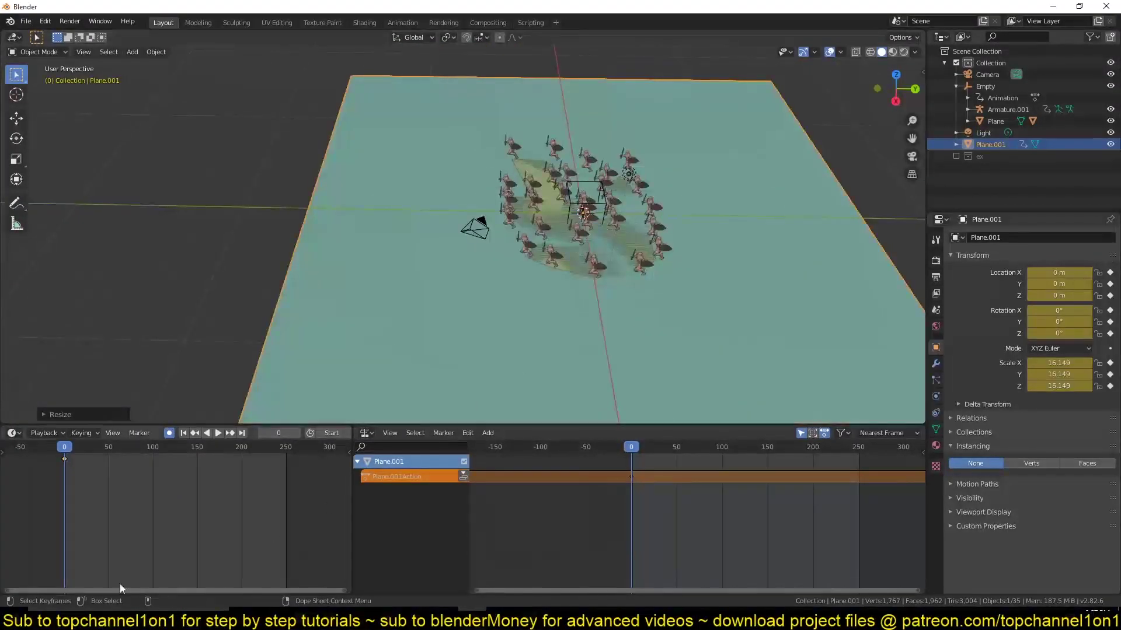
Step: Delete the ground plane's keyframes at frame 0 and turn off auto keying
key("x")
left_click(154, 463)
left_click(169, 434)
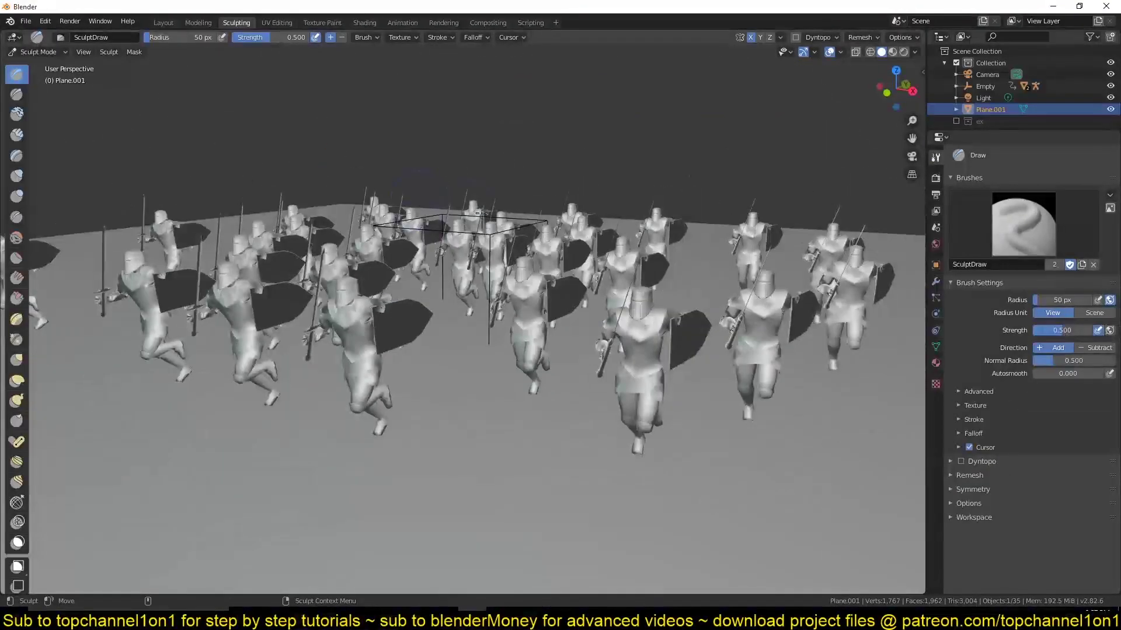
Step: In the Sculpting workspace, put the ground plane in Object Mode and scale it up to about 30.9
key("s")
scroll(358, 248, "up", 4)
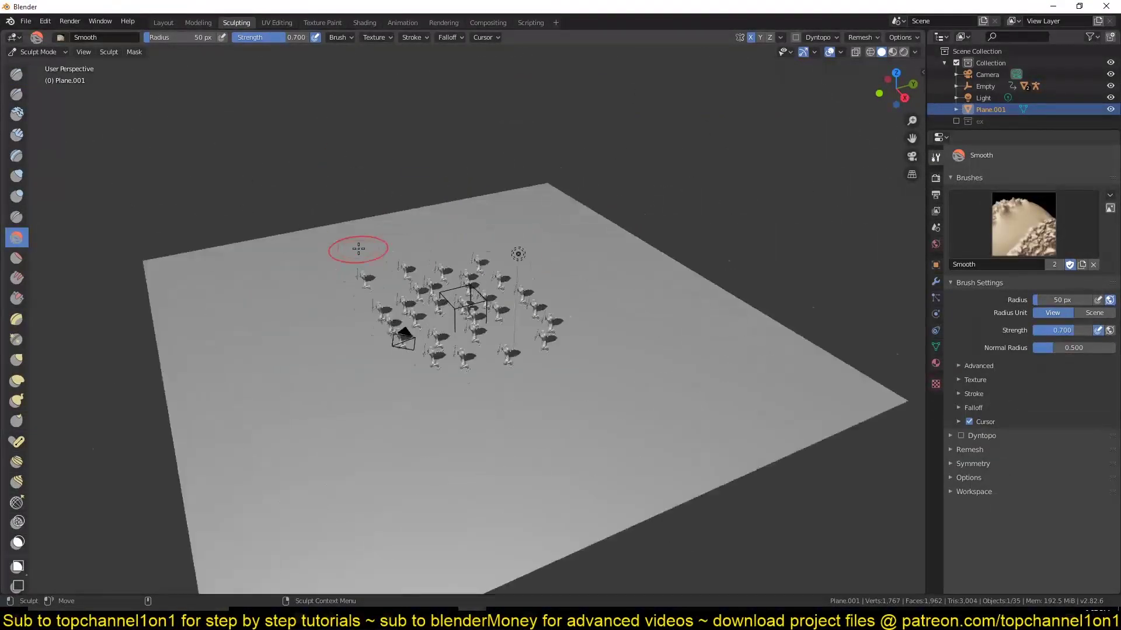
left_click(35, 52)
left_click(36, 66)
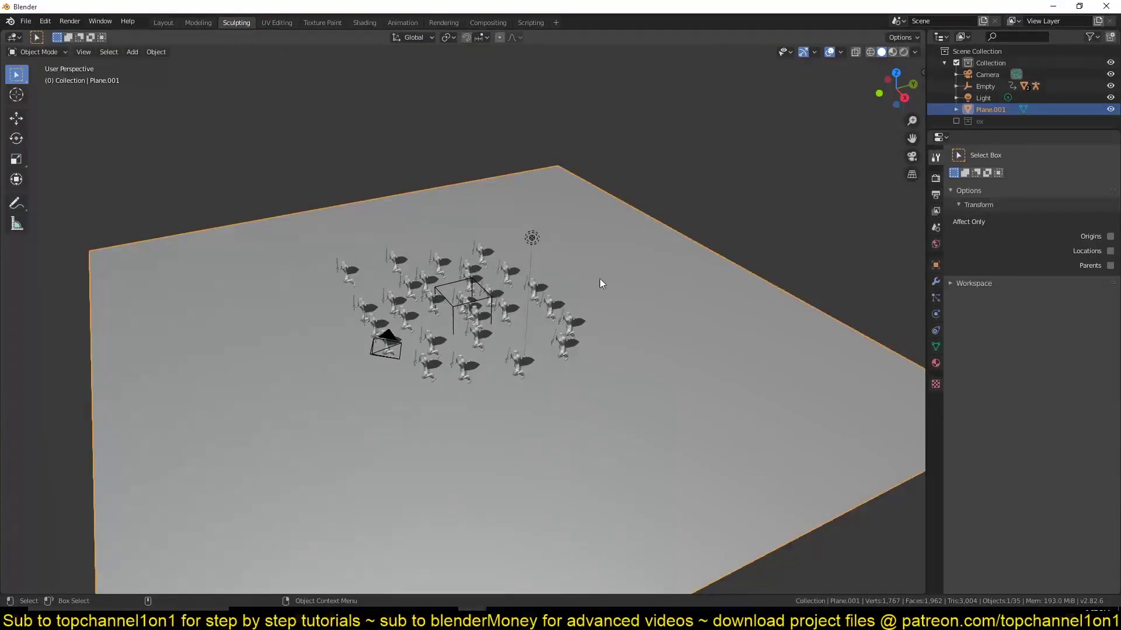
key("s")
left_click(763, 195)
Step: Put the ground plane in Sculpt Mode and enable Dyntopo, accepting the loss of its vertex data
left_click(63, 53)
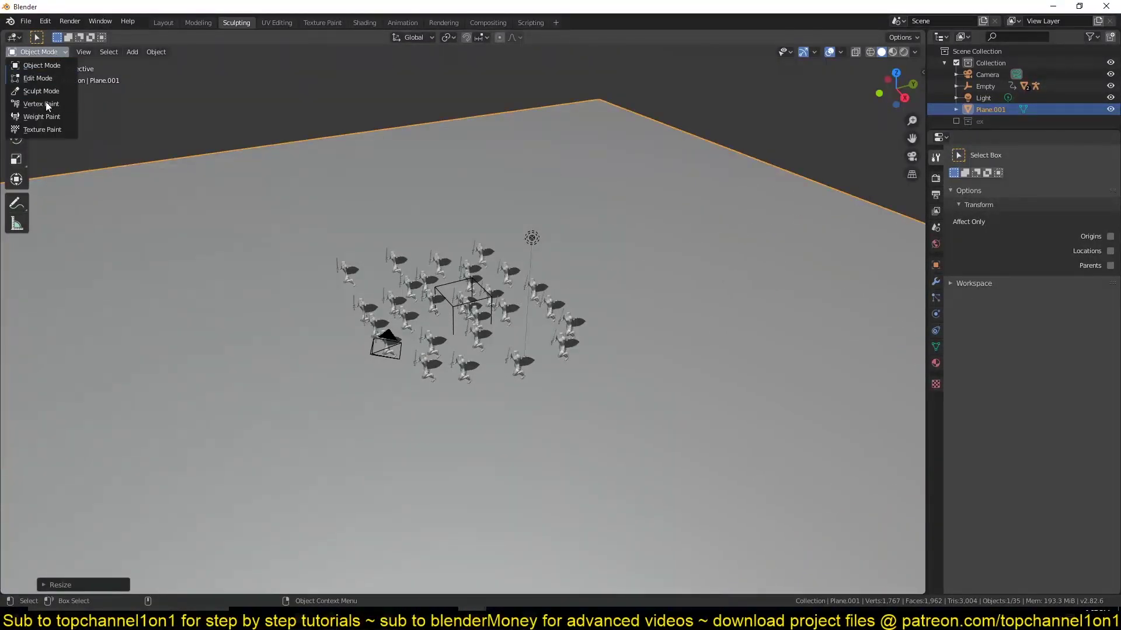
middle_click_drag(285, 289, 283, 287)
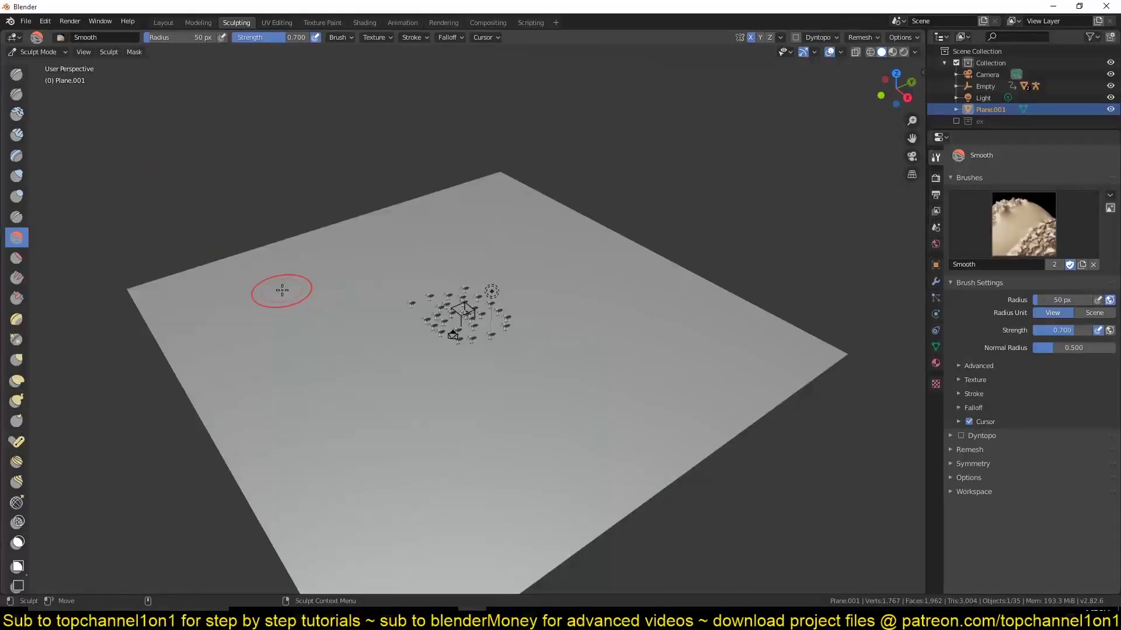
left_click(961, 436)
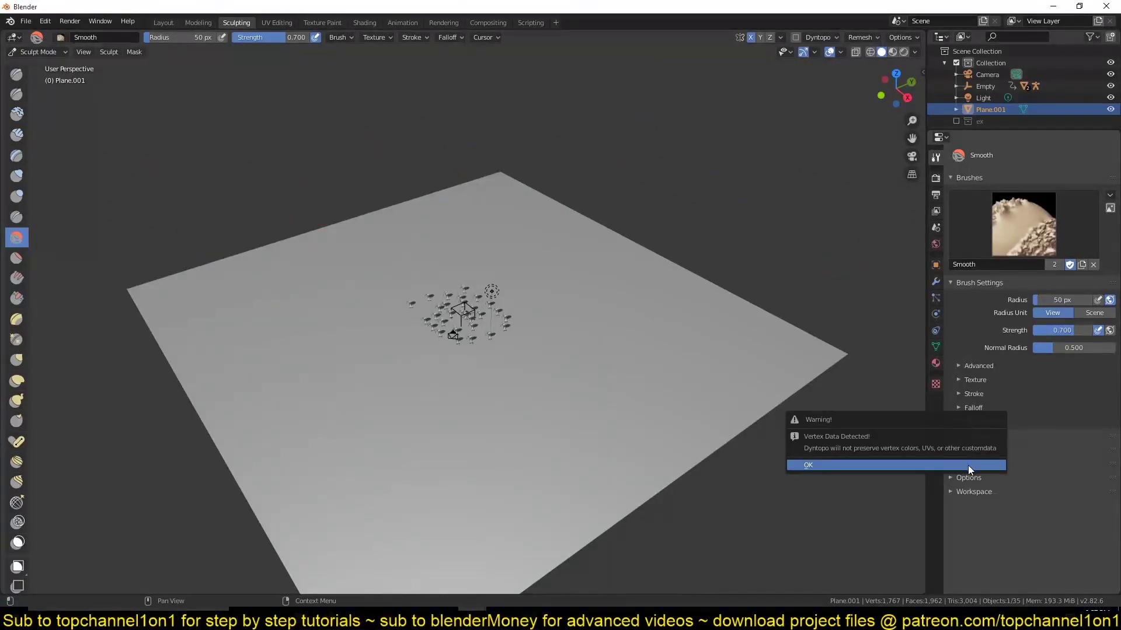
left_click(968, 464)
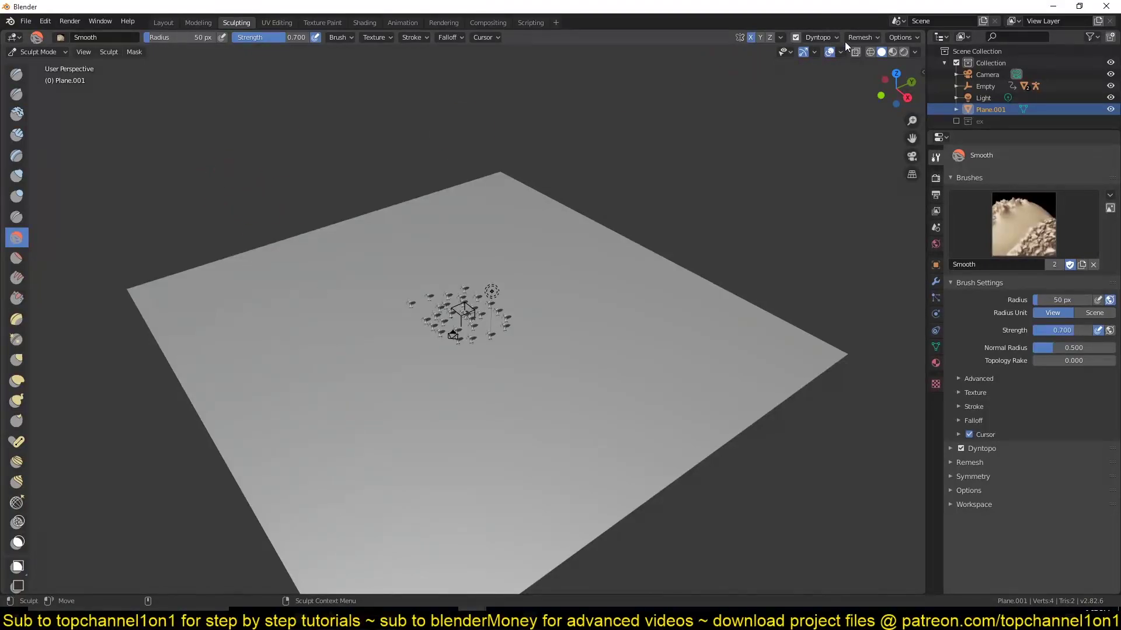
middle_click_drag(643, 84, 611, 57)
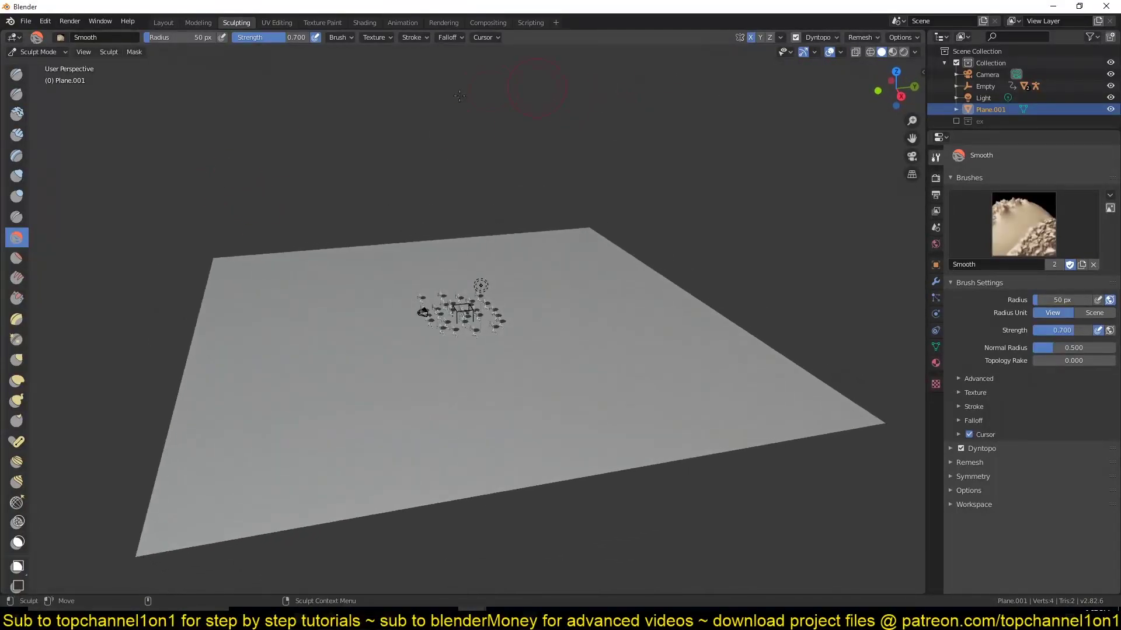
Step: Sculpt raised ridges on the ground plane around the army with the Draw brush at a 50 px radius
left_click(17, 75)
middle_click_drag(554, 164, 573, 202)
mouse_move(268, 293)
left_mouse_down()
mouse_move(270, 412)
mouse_move(294, 466)
left_mouse_up()
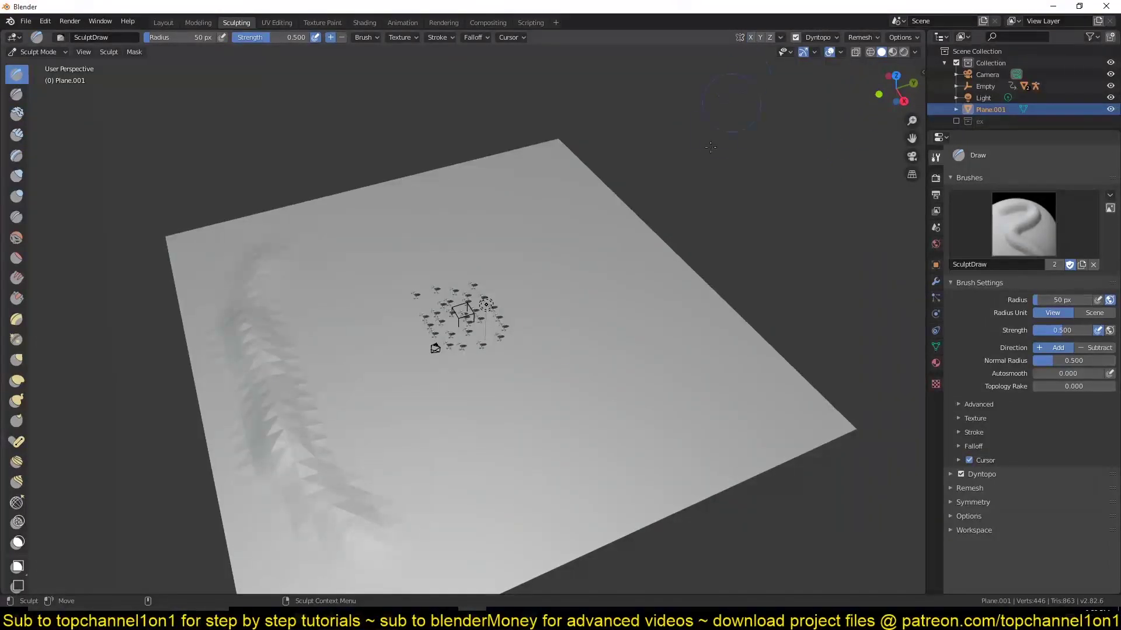
middle_click_drag(710, 147, 370, 265)
mouse_move(370, 265)
left_mouse_down()
mouse_move(362, 400)
mouse_move(555, 230)
mouse_move(346, 274)
left_mouse_up()
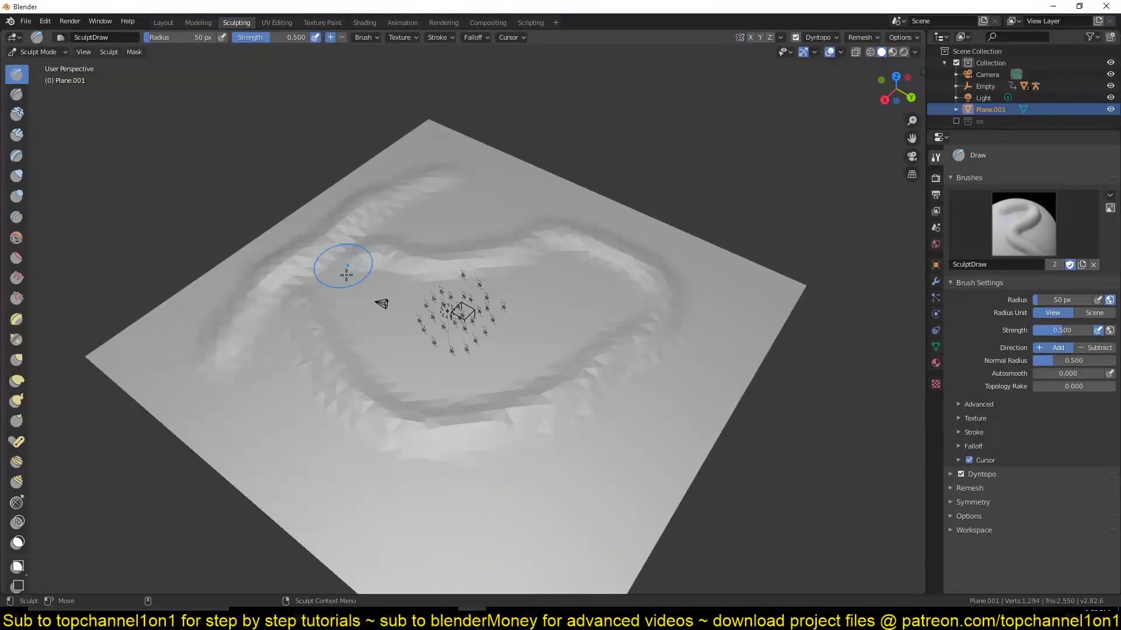
left_click_drag(443, 402, 467, 531)
mouse_move(715, 342)
left_mouse_down()
mouse_move(477, 212)
mouse_move(379, 231)
left_mouse_up()
Step: Enlarge the Draw brush radius to 101 px and raise broader hills along the terrain's edges
middle_click_drag(256, 298, 334, 266)
key("bracketright")
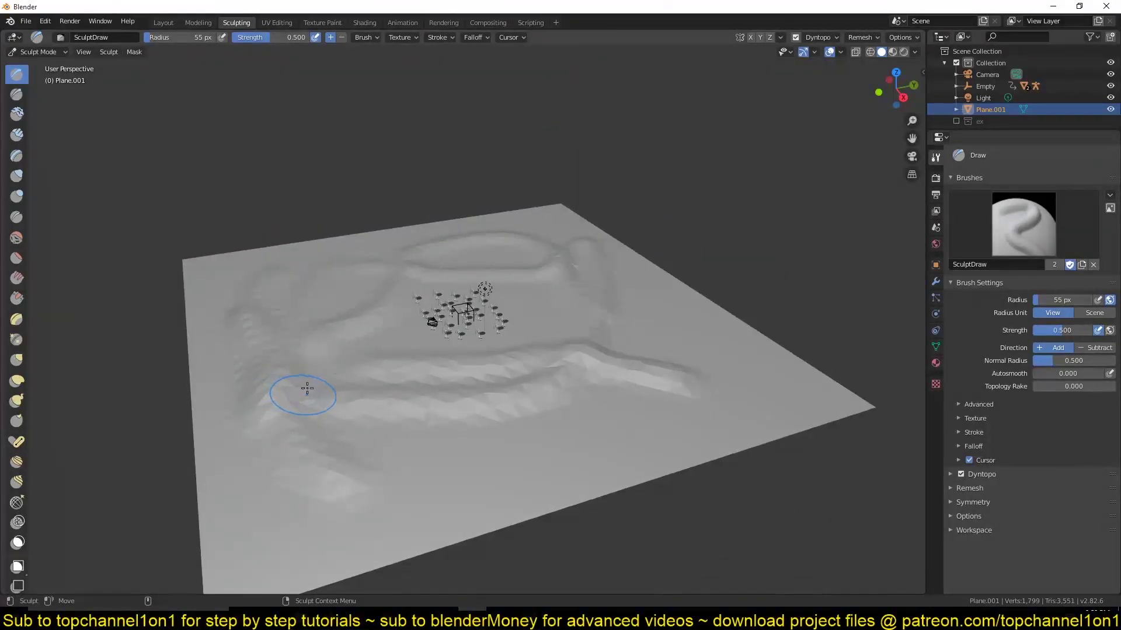
key("bracketright")
key("bracketright")
key("bracketright")
key("bracketright")
key("bracketright")
key("bracketright")
mouse_move(415, 365)
left_mouse_down()
mouse_move(355, 474)
mouse_move(211, 306)
left_mouse_up()
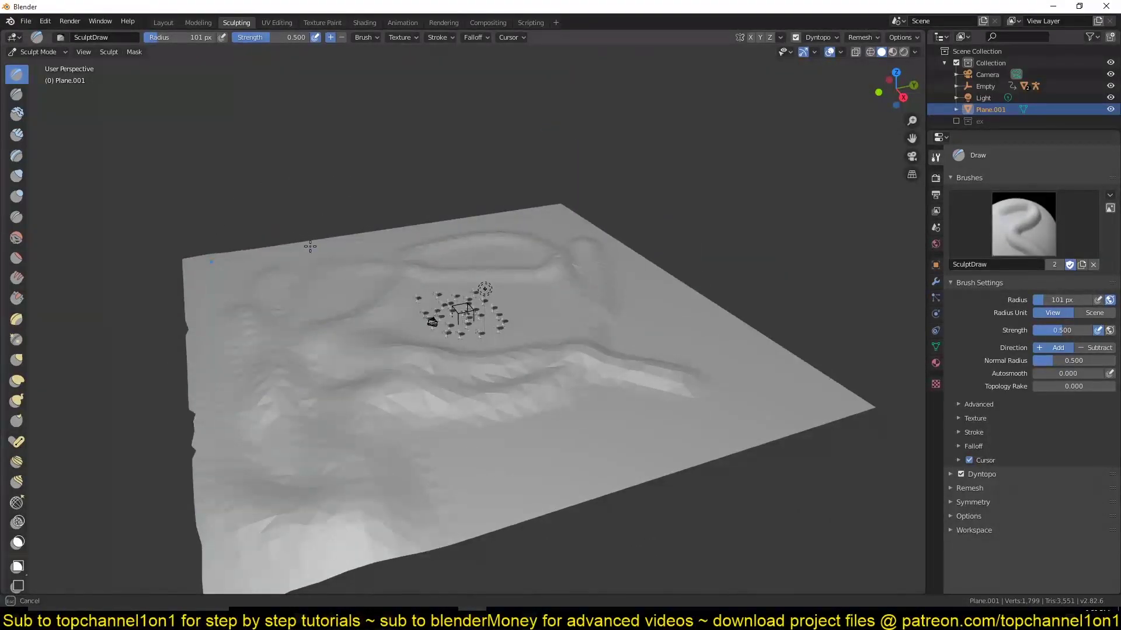
mouse_move(310, 246)
left_mouse_down()
mouse_move(590, 249)
mouse_move(730, 309)
left_mouse_up()
Step: Return to Object Mode in the Layout workspace with the terrain shaded smooth, and play the army's run over it
left_click(58, 51)
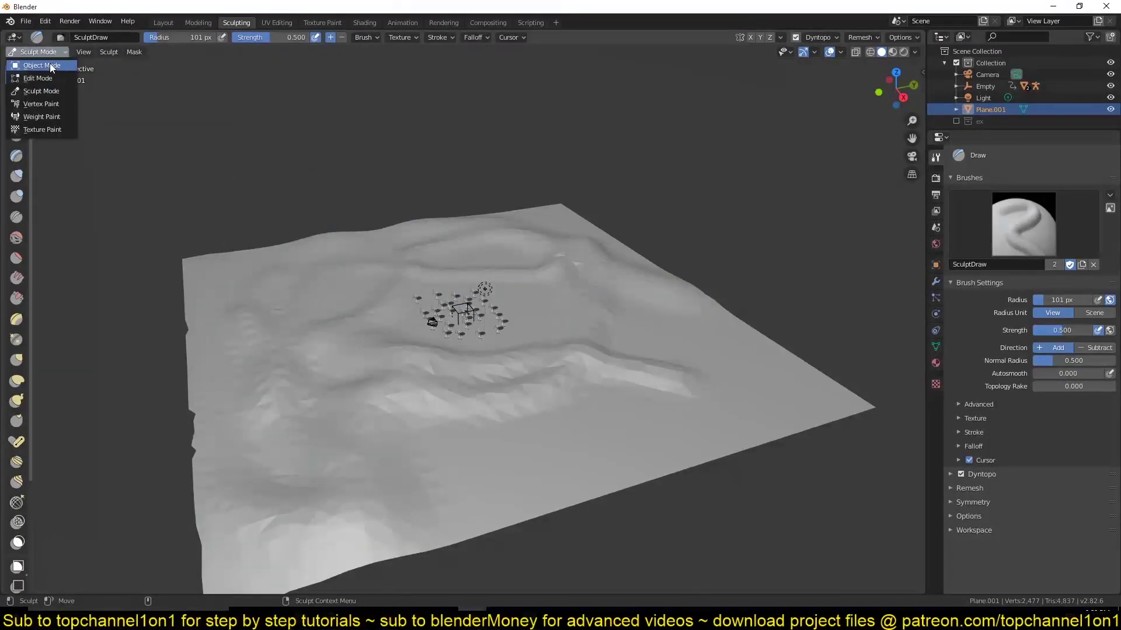
left_click(50, 63)
left_click(166, 24)
key("space")
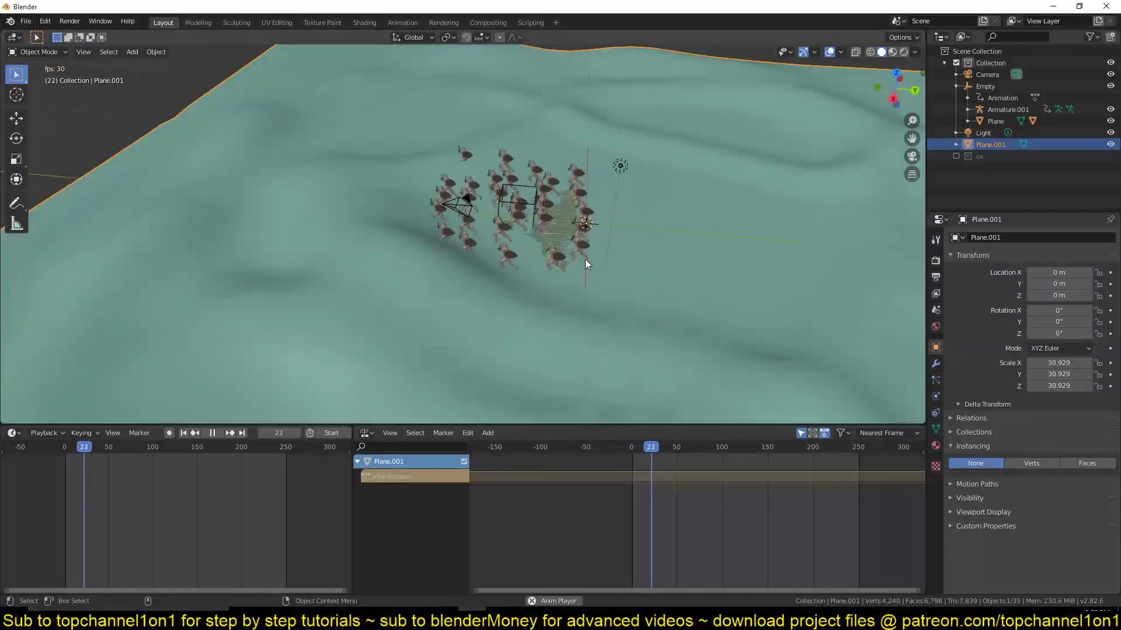
Step: Stop the playback and add a Shrinkwrap modifier to the army's instancing plane, targeting the terrain Plane.001
middle_click_drag(584, 259, 520, 234)
key("Escape")
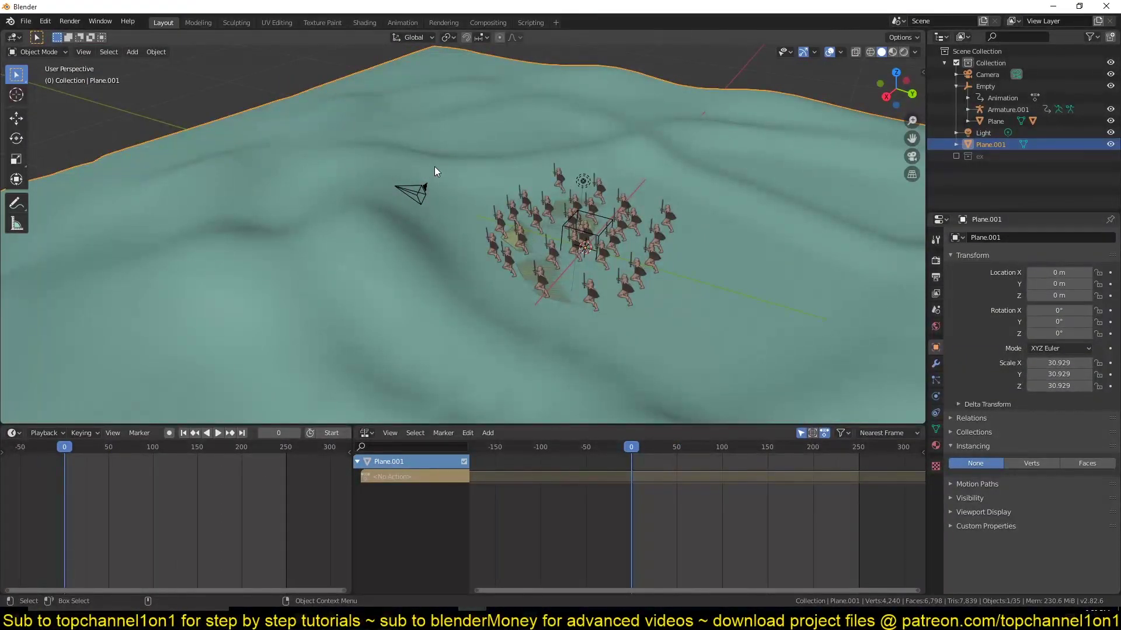
middle_click_drag(441, 170, 506, 221)
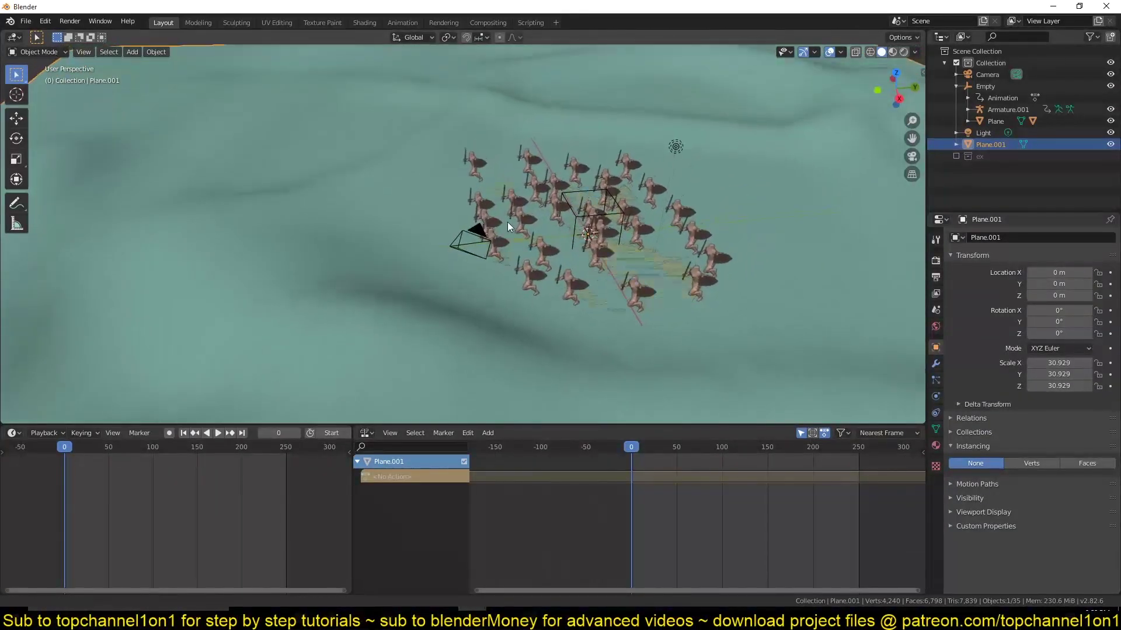
key("z")
left_click(513, 188)
key("z")
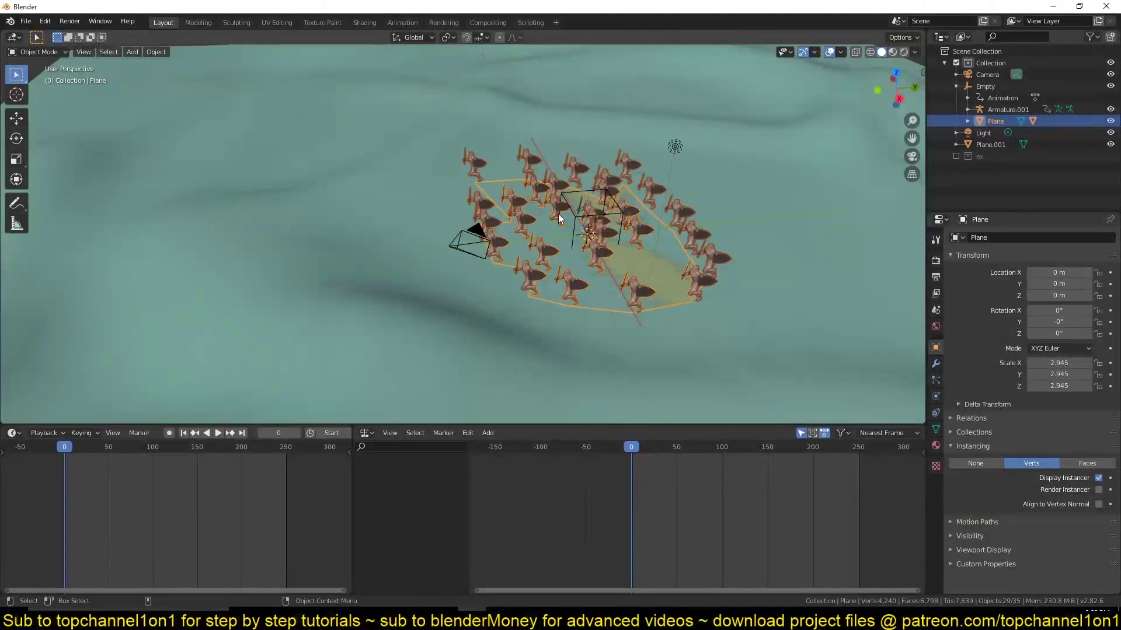
left_click(936, 365)
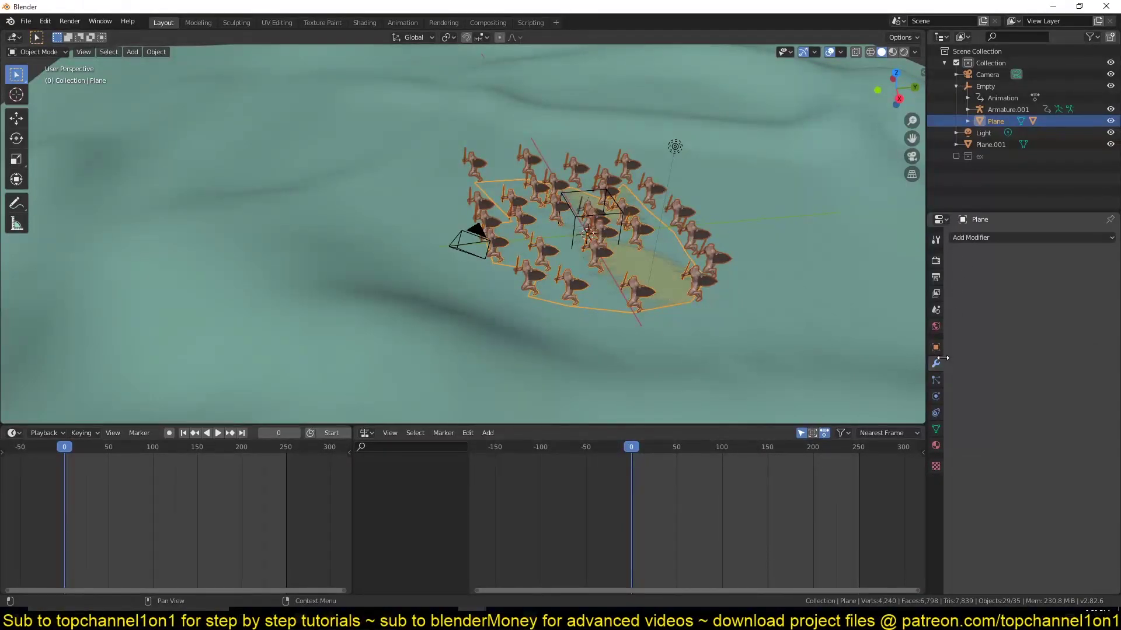
left_click(1008, 237)
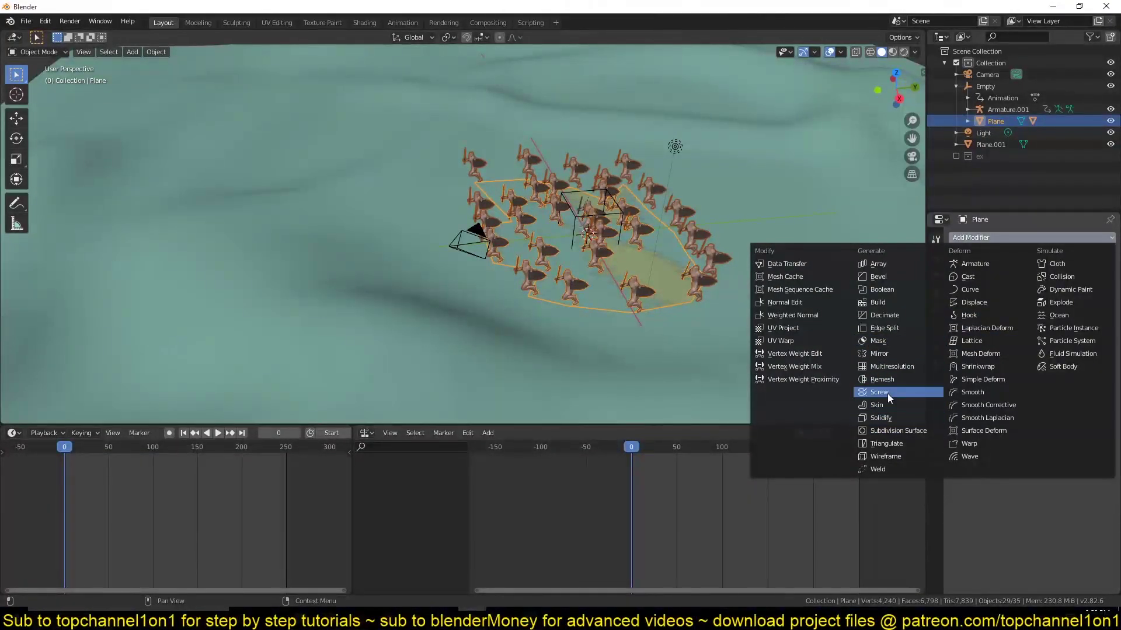
left_click(975, 366)
left_click(1024, 302)
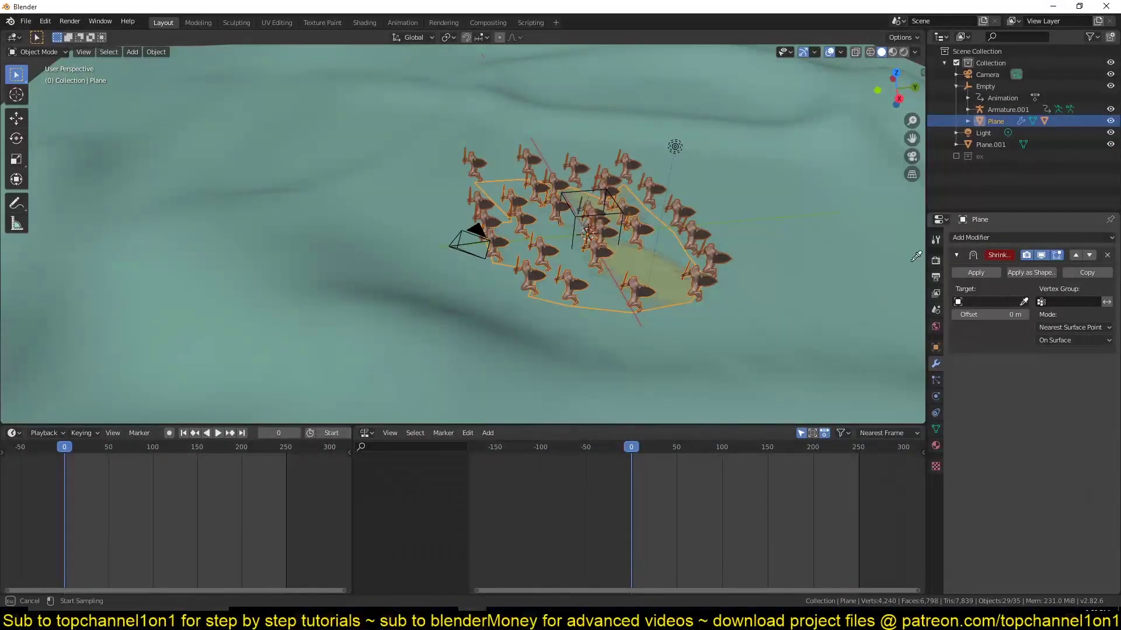
left_click(764, 172)
Step: Play the army's run from several angles to check how the paladins follow the terrain's surface
scroll(695, 240, "down", 4)
key("space")
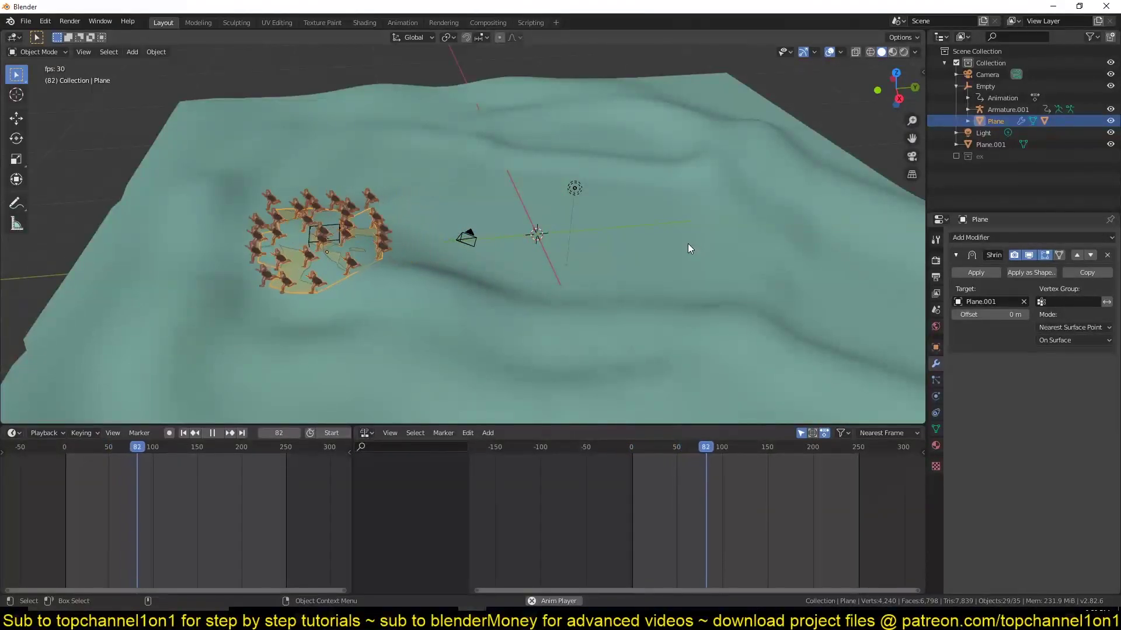
key("Escape")
middle_click_drag(637, 251, 715, 237)
key("space")
scroll(716, 238, "up", 5)
scroll(713, 233, "down", 5)
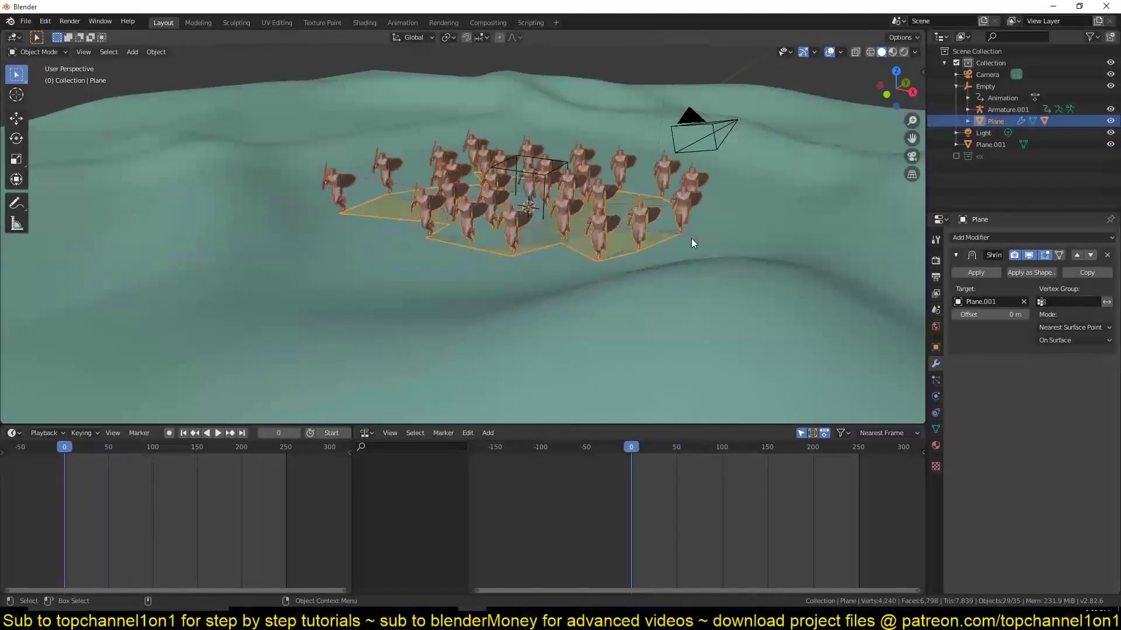
key("Escape")
Step: Raise a terrain vertex in the army's path into a steep hill along Z with proportional editing, and play the run over it
left_click(308, 257)
key("Tab")
middle_click_drag(300, 258, 257, 278)
left_click(285, 211)
middle_click_drag(285, 210, 260, 196)
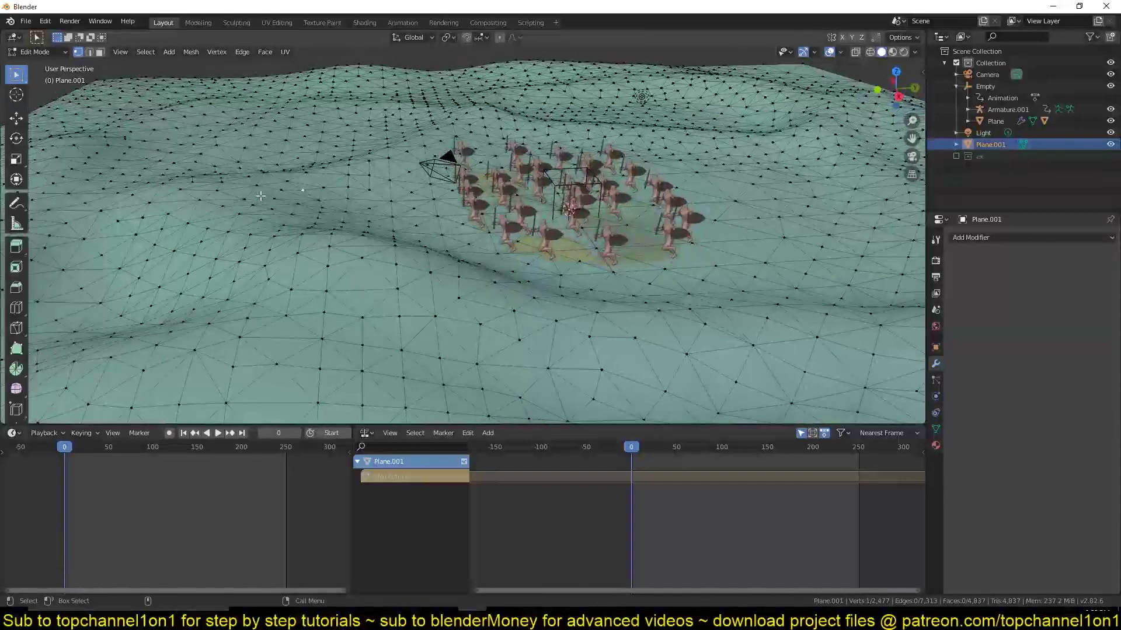
key("o")
key("g")
key("z")
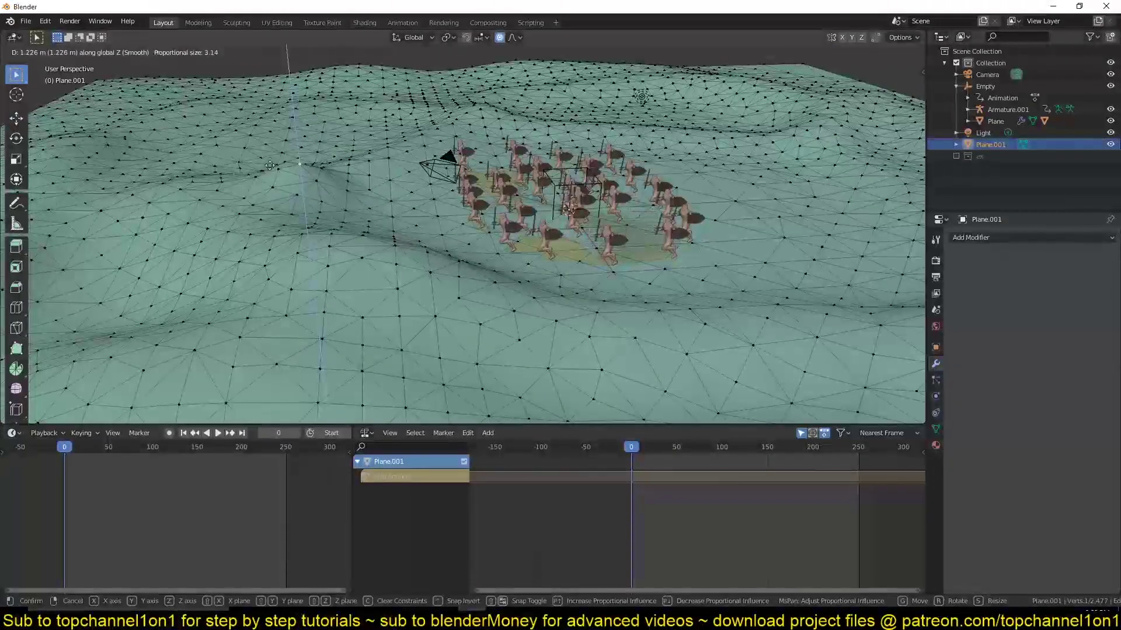
left_click(361, 146)
key("Tab")
key("space")
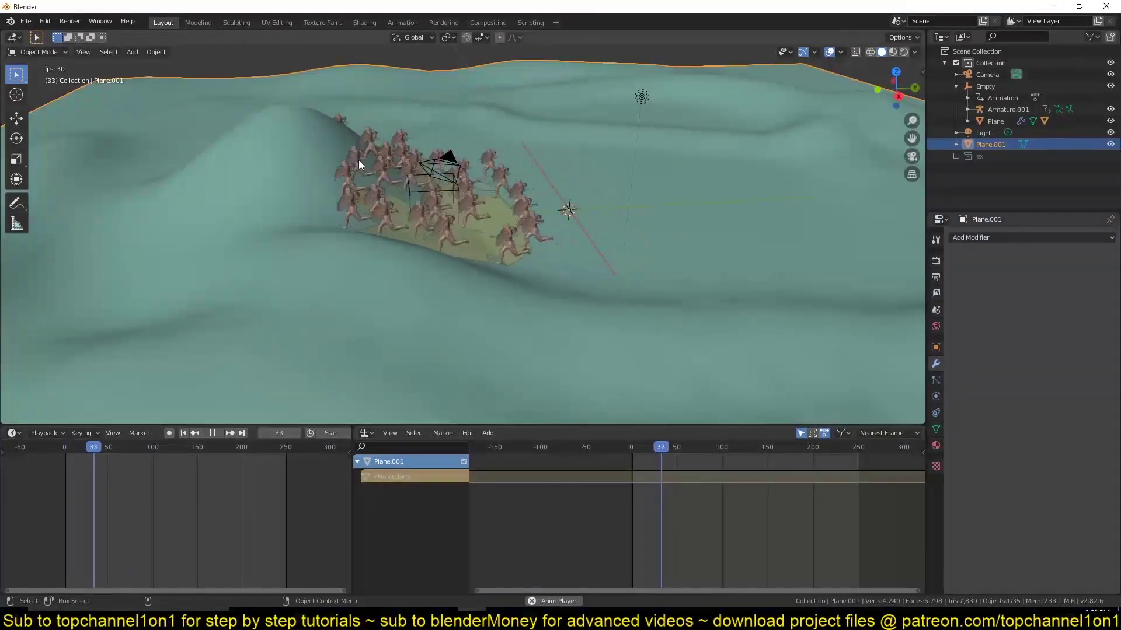
key("Escape")
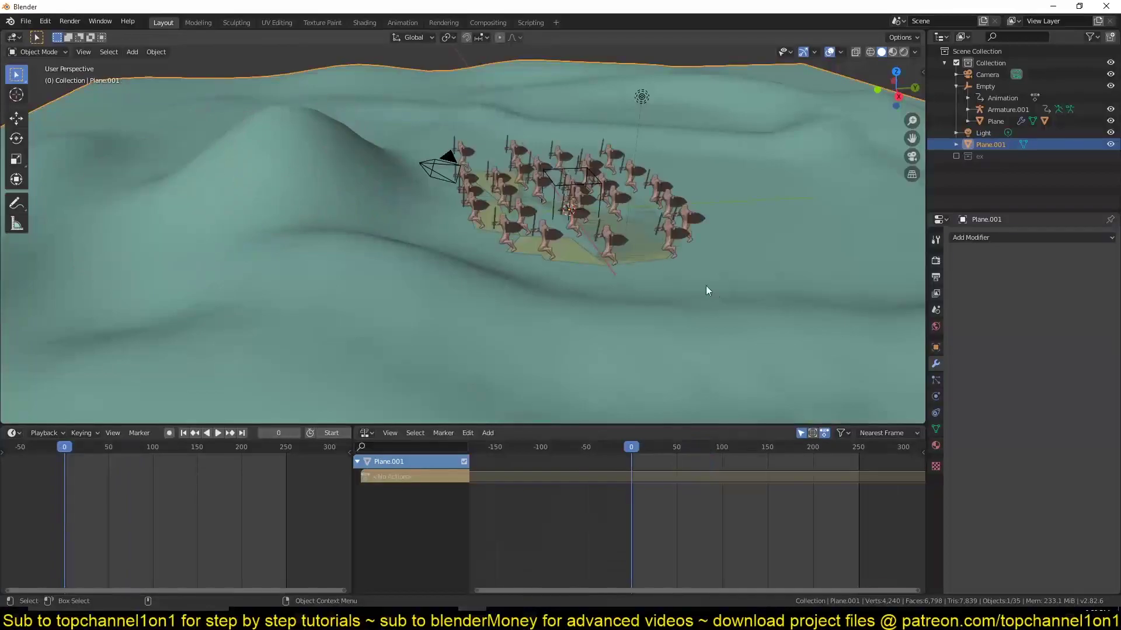
Step: Set the army plane's Shrinkwrap mode to Project and play the run across the raised hill
left_click(565, 244)
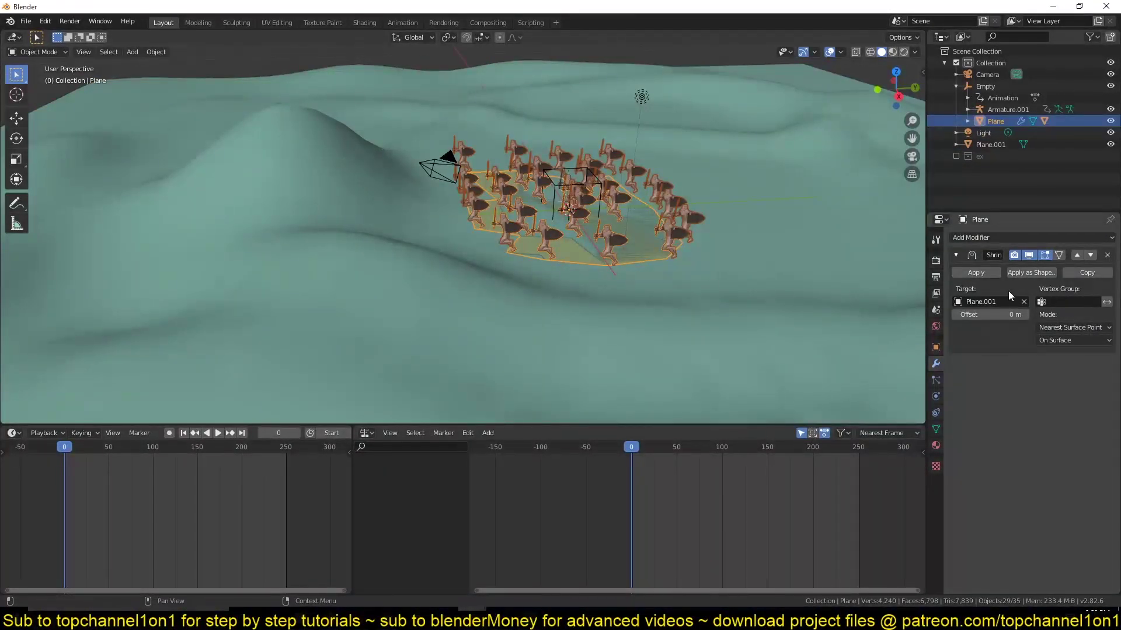
left_click(1074, 328)
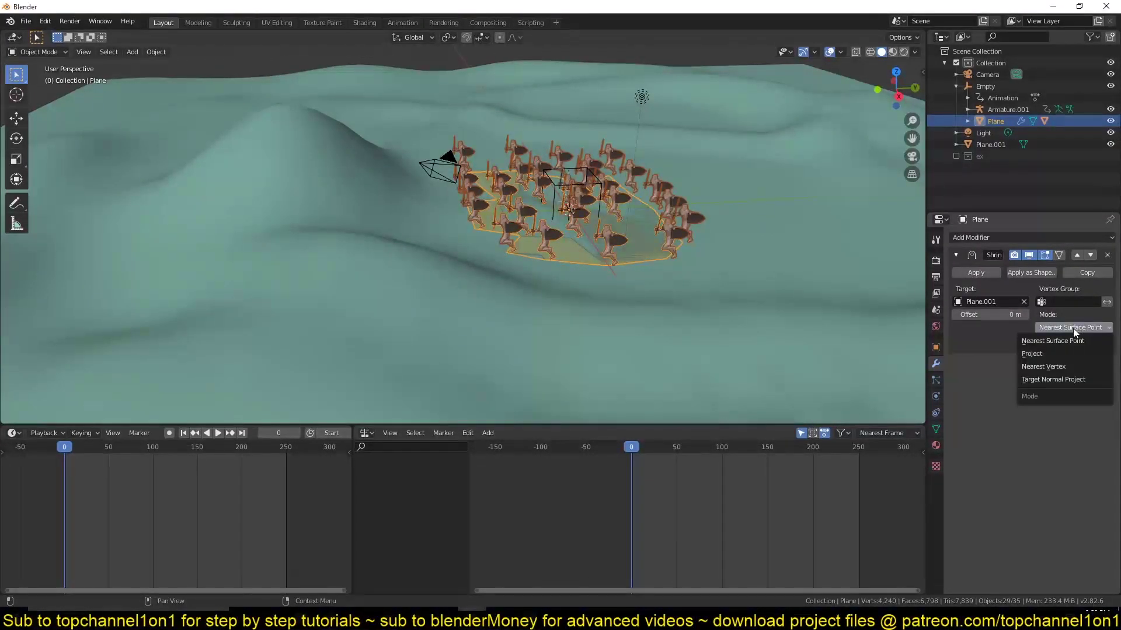
left_click(1045, 353)
key("space")
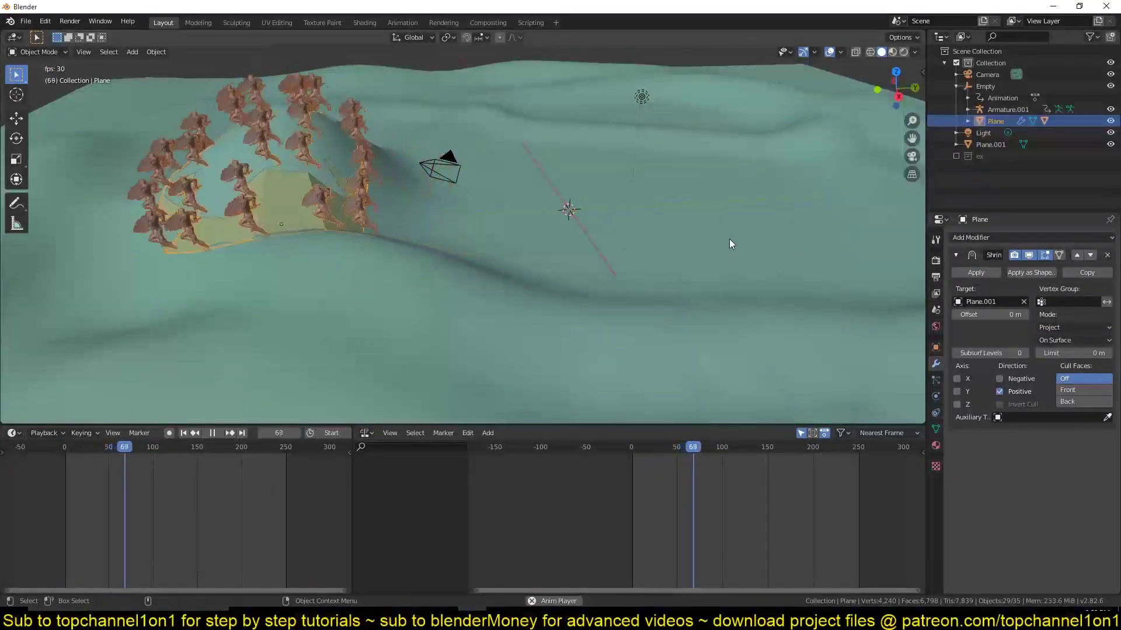
key("Escape")
middle_click_drag(565, 210, 468, 253)
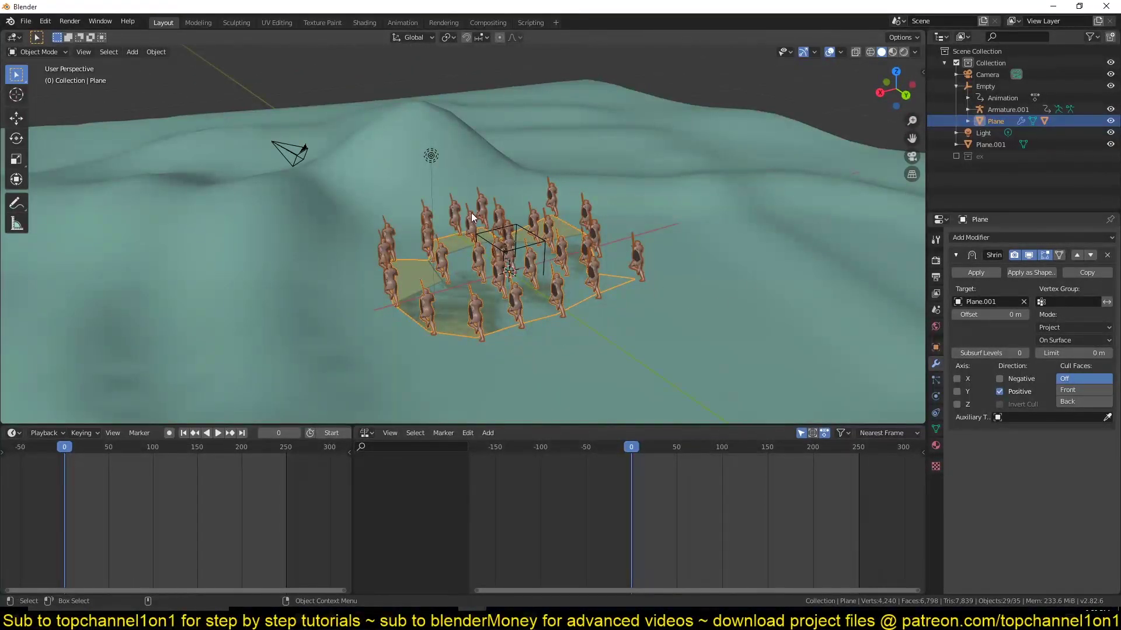
Step: Try instancing the paladins on the plane's faces and restore the instancing on vertices
left_click(935, 347)
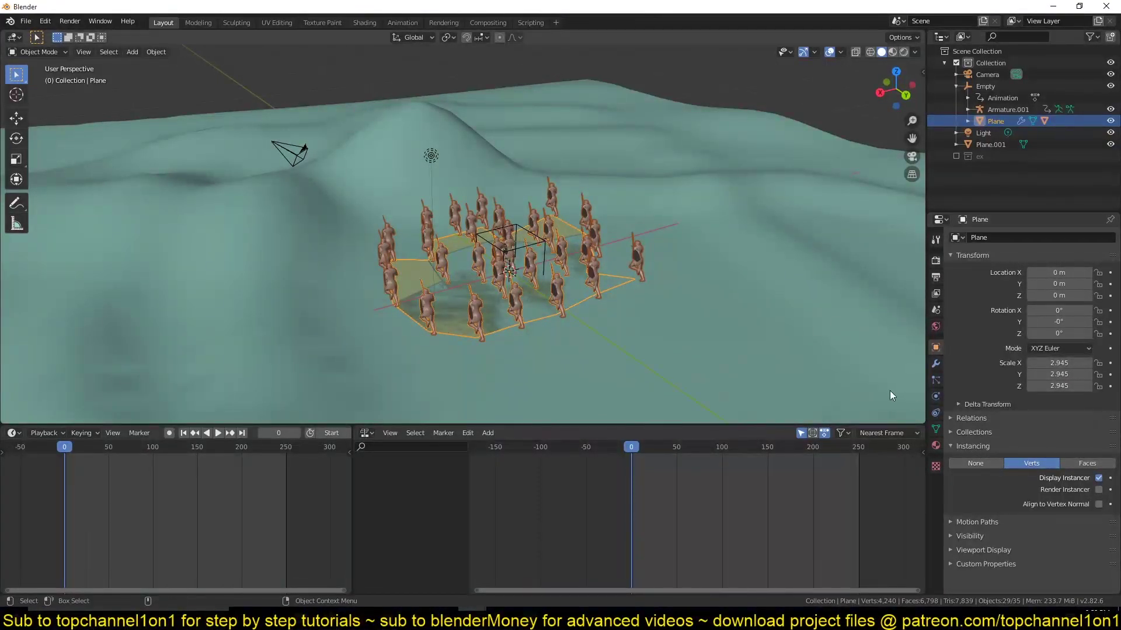
left_click(1084, 464)
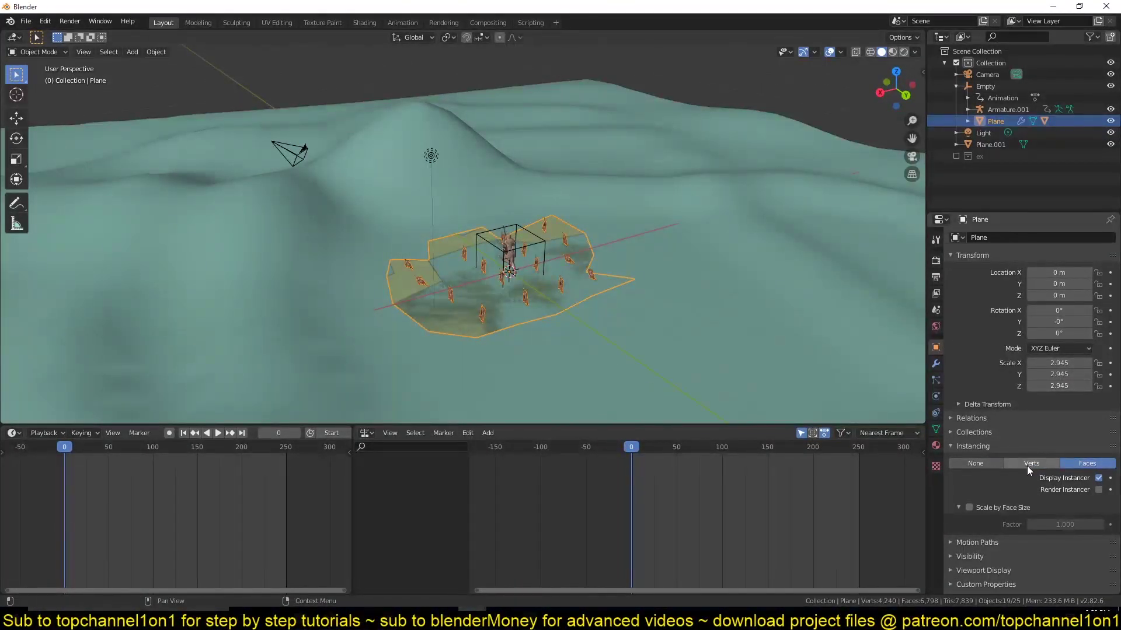
left_click(1027, 465)
middle_click_drag(545, 341, 419, 270)
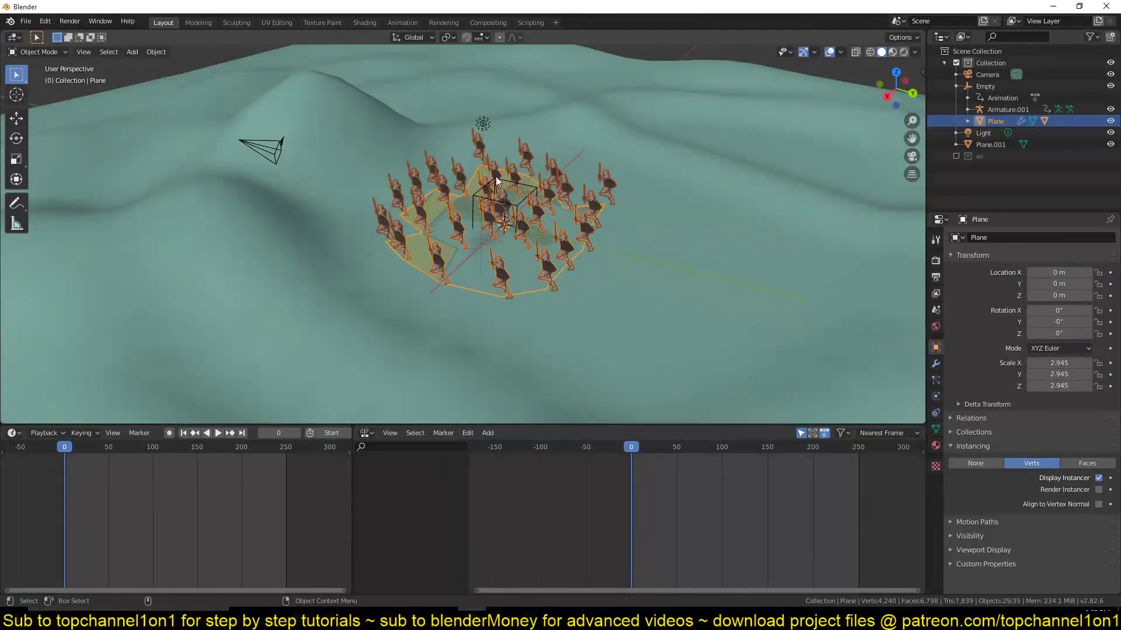
scroll(520, 155, "down", 3)
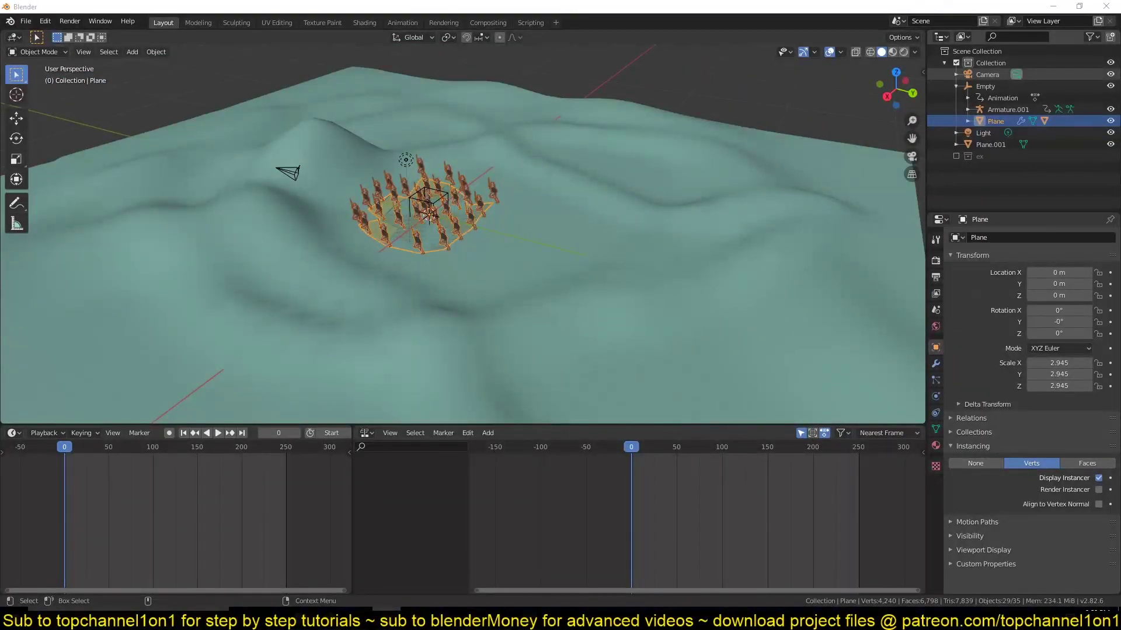
Step: Switch to the browser and read the viewer comments on the crowd simulation video in YouTube Studio
left_click_drag(1120, 151, 573, 24)
double_click(629, 12)
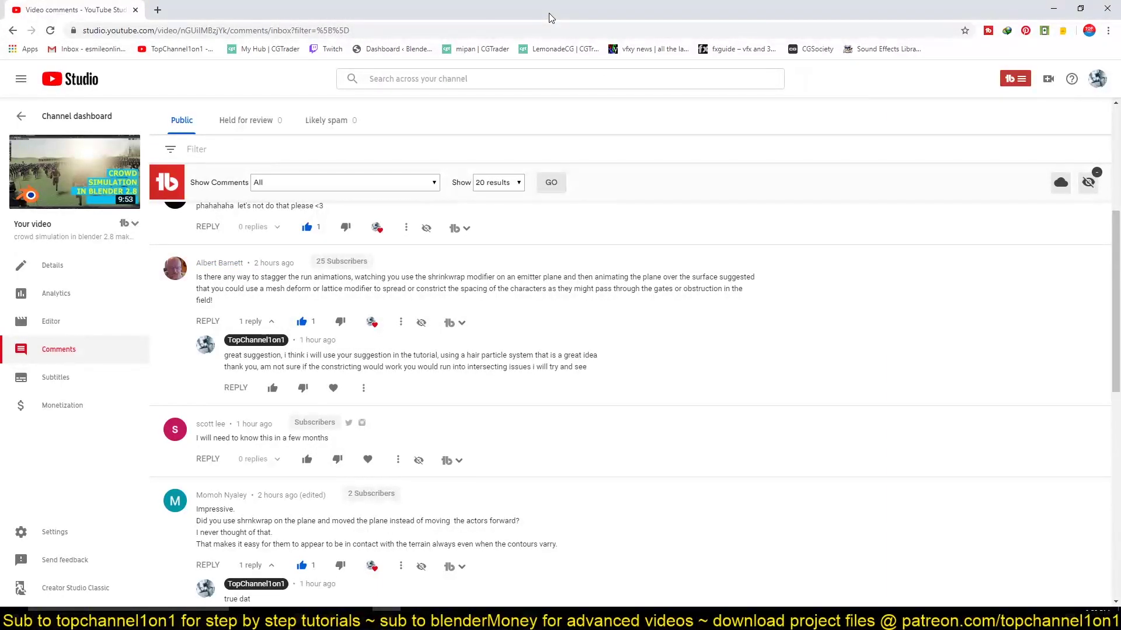
Step: Switch back to Blender and play the army's animation with more of the terrain in view
left_click_drag(548, 13, 1119, 17)
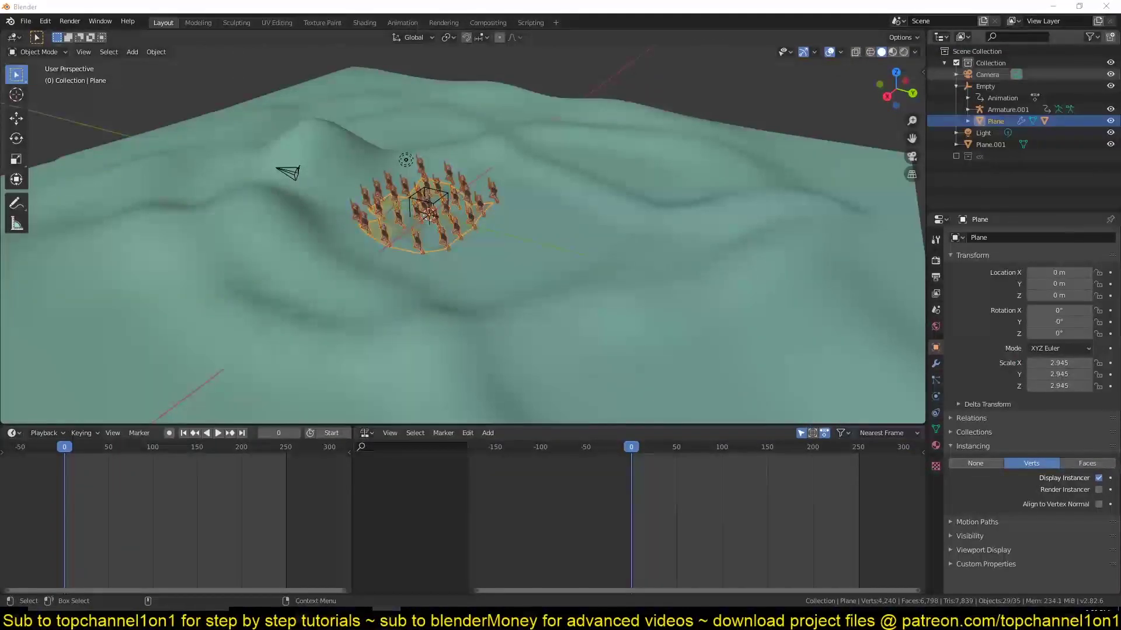
middle_click_drag(506, 250, 425, 221, "shift")
key("space")
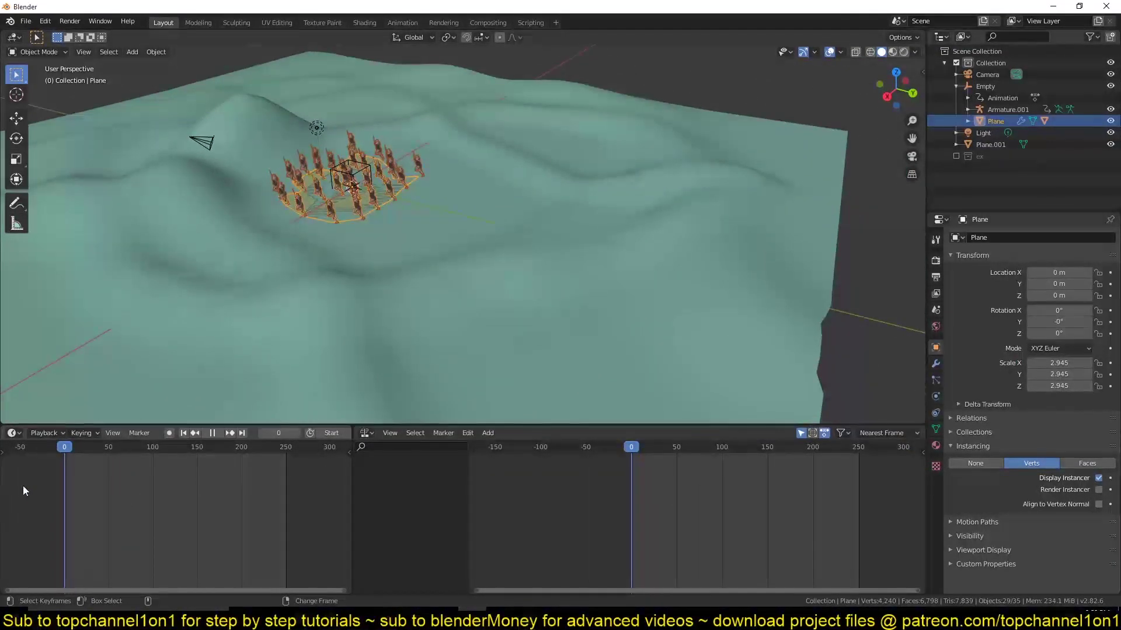
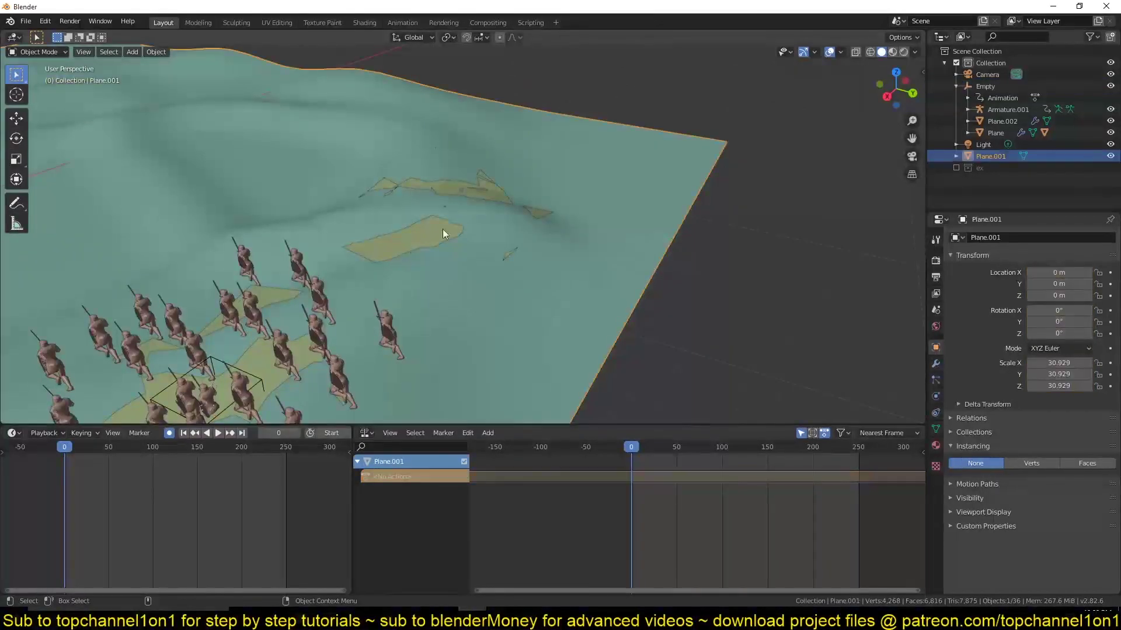
Step: Add a Hair particle system to Plane.002, the second instancing plane ahead of the army
left_click(450, 229)
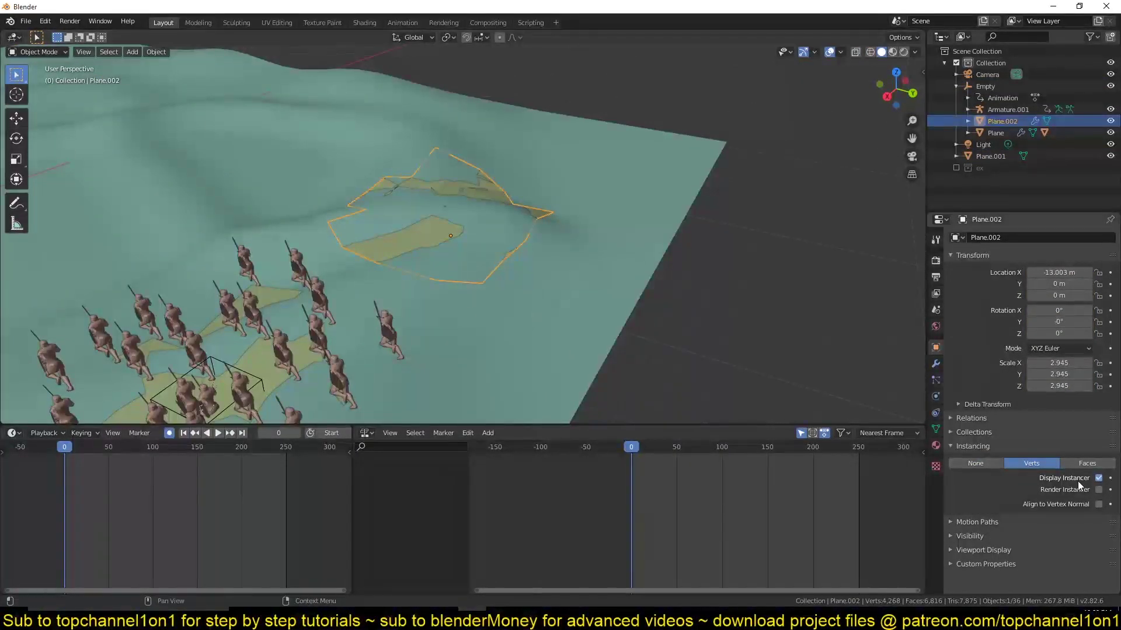
left_click(935, 365)
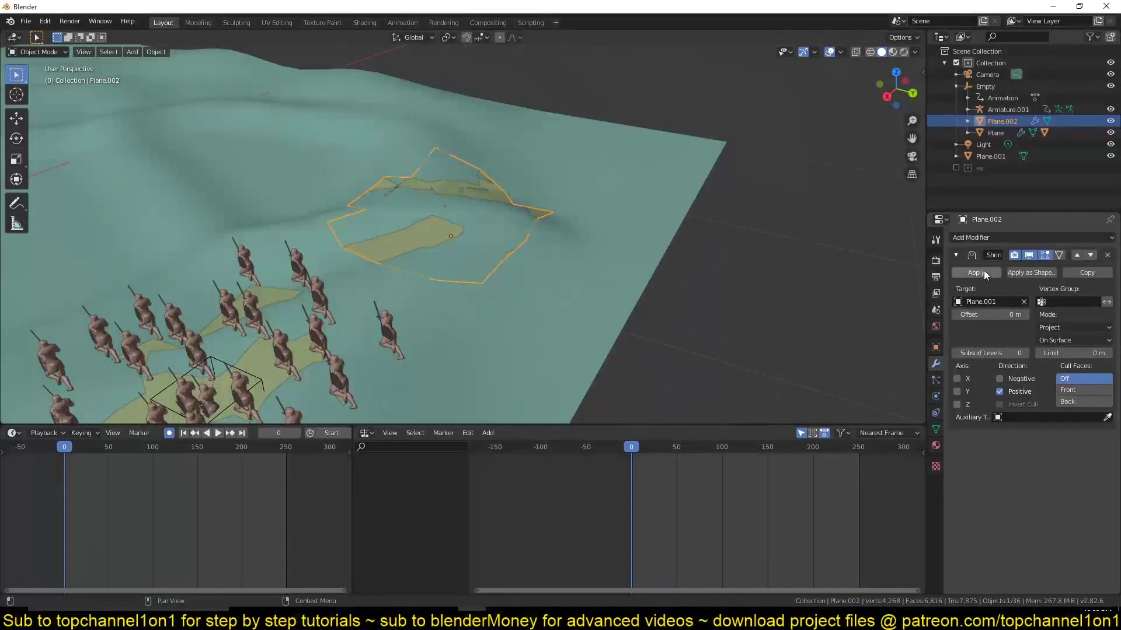
left_click(935, 380)
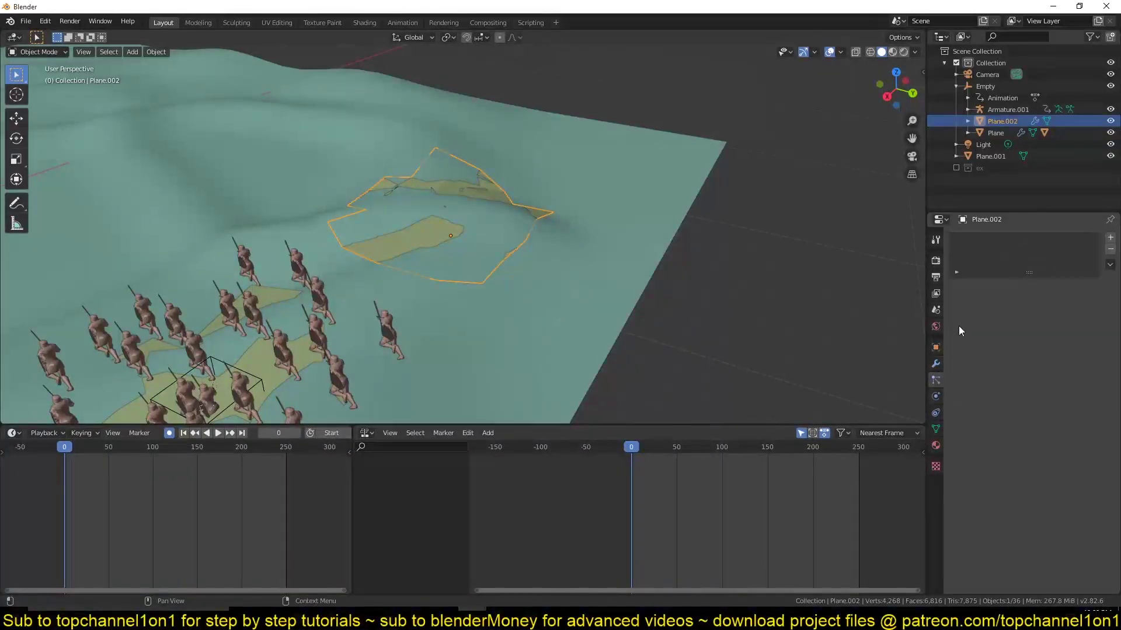
left_click(1111, 239)
left_click(1059, 304)
Step: Play the animation to check how the hair particles move with the second plane across the terrain
middle_click_drag(557, 273, 631, 272)
key("space")
middle_click_drag(508, 272, 463, 132)
middle_click_drag(454, 285, 374, 260)
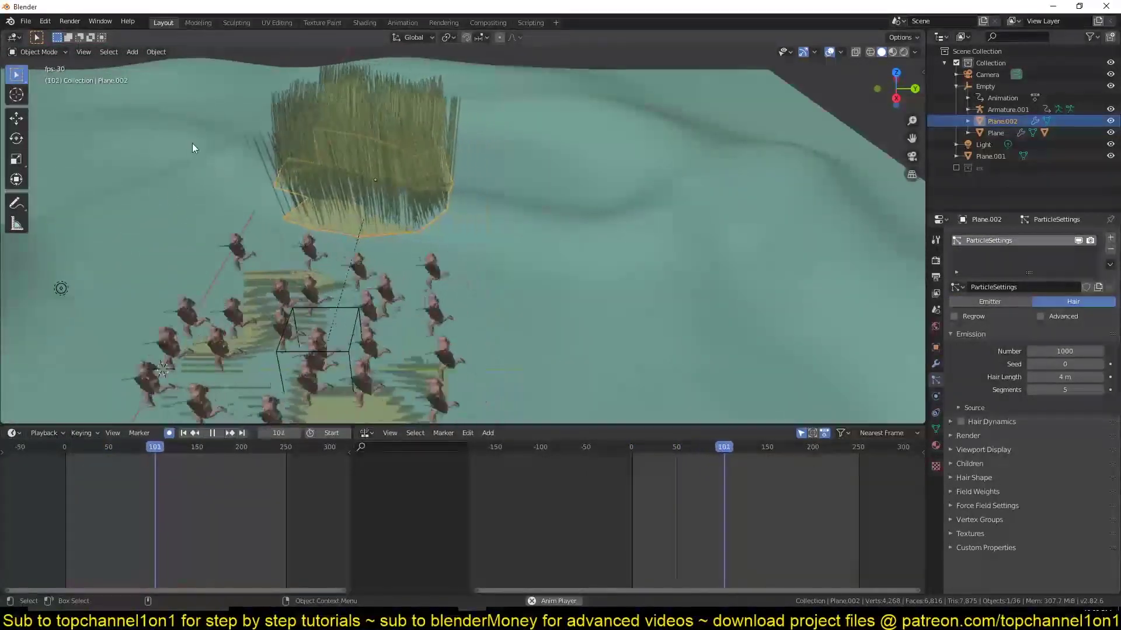
key("Escape")
Step: Duplicate the source paladin's armature and mesh, picked in wireframe, and place the copy outside the terrain in top view
middle_click_drag(554, 236, 420, 243)
scroll(460, 260, "up", 3)
left_click(415, 266)
left_click(415, 267)
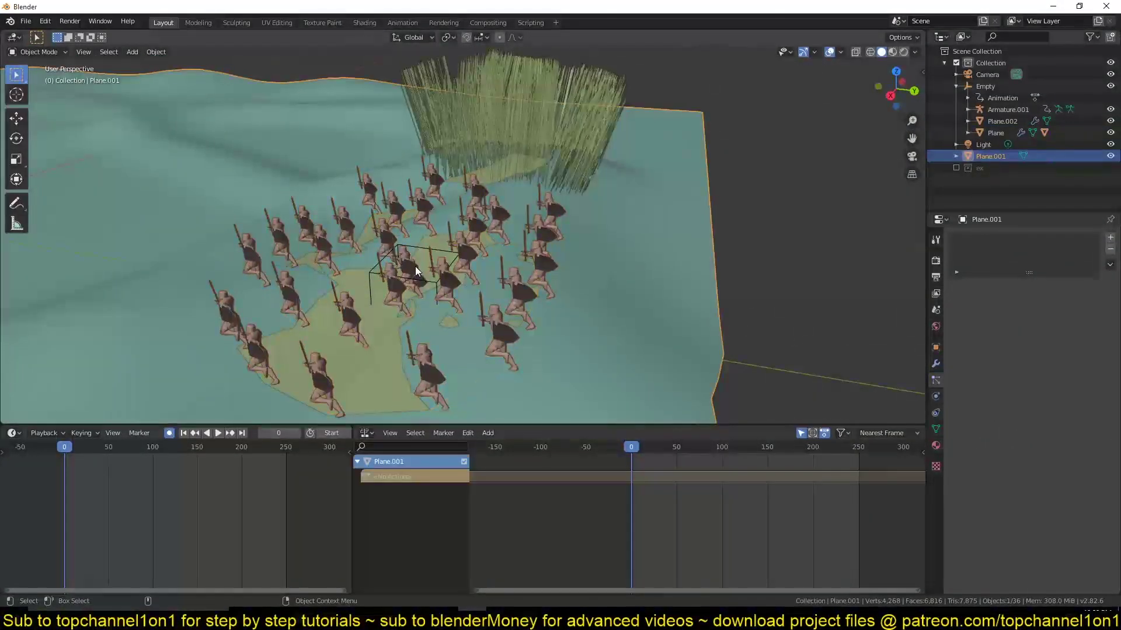
key("shift+z")
left_click(417, 275)
left_click(418, 275)
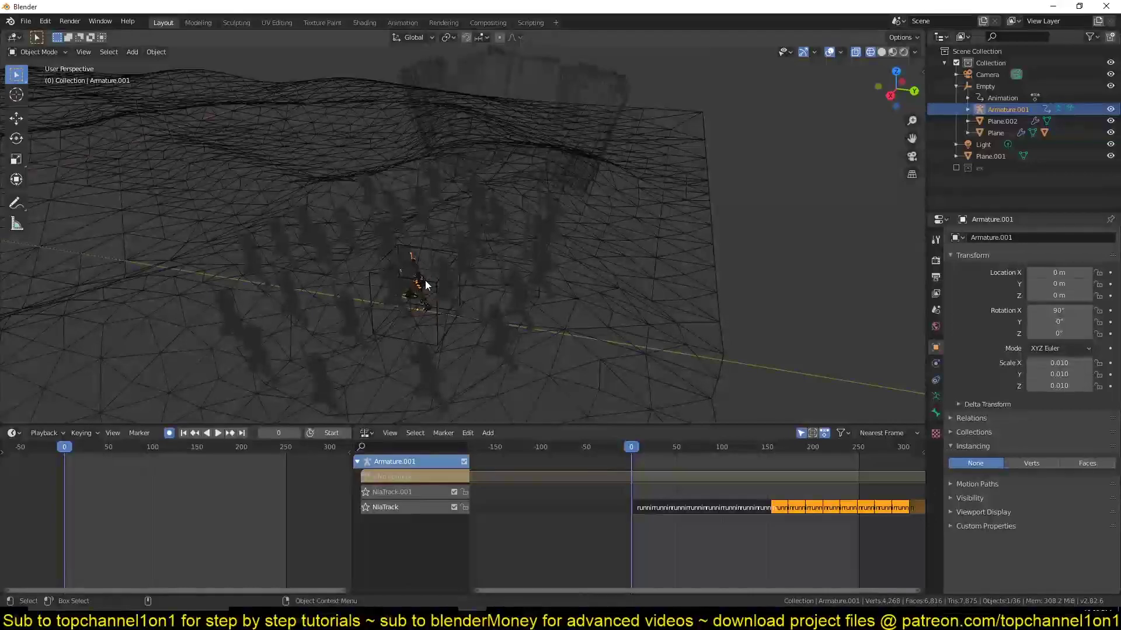
scroll(419, 285, "up", 4)
middle_click_drag(415, 369, 505, 283, "shift")
scroll(506, 283, "up", 2)
left_click(528, 188, "shift")
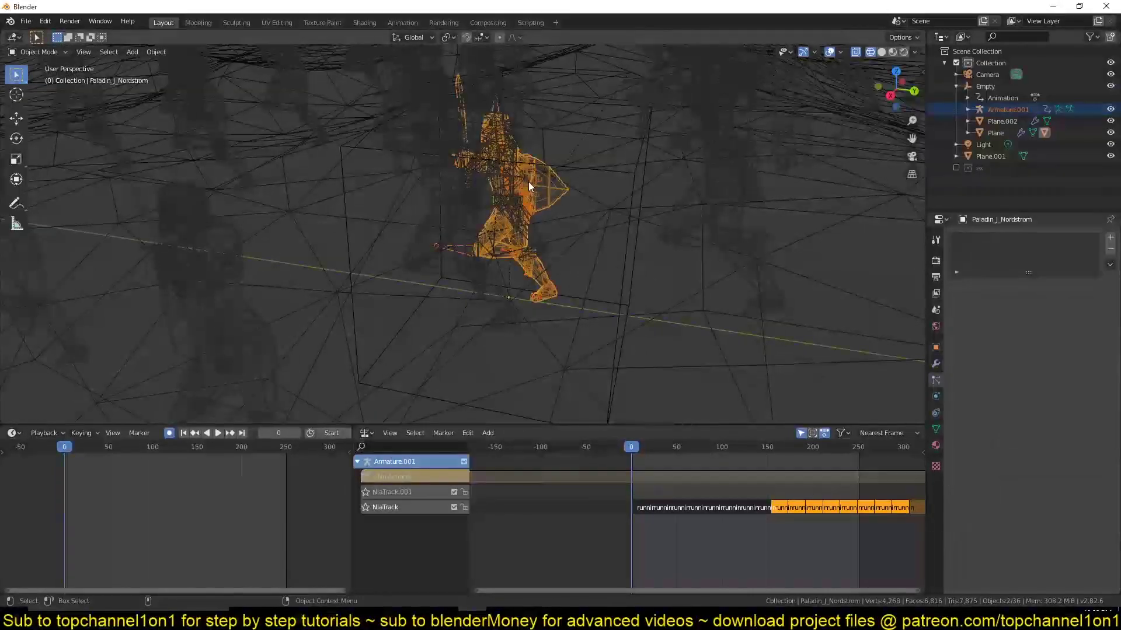
scroll(538, 203, "down", 8)
key("KP_7")
scroll(546, 245, "down", 4)
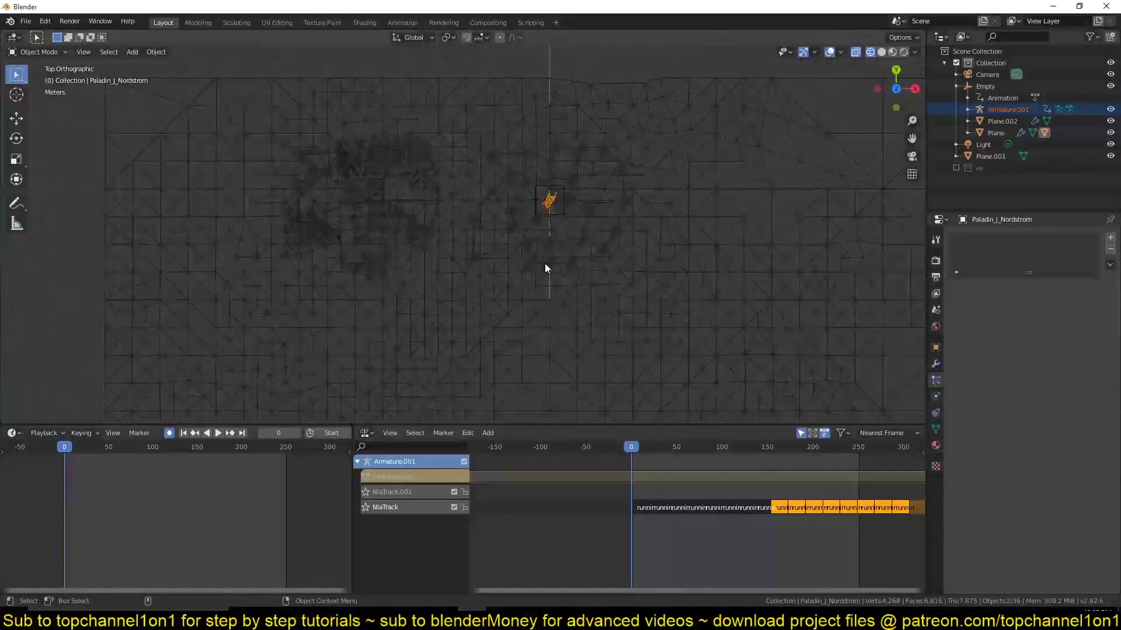
middle_click_drag(520, 279, 492, 377, "shift")
key("shift+d")
left_click(527, 161)
Step: Examine the duplicated paladin and its instances beyond the terrain's edge in solid shading
mouse_move(527, 161)
middle_mouse_down()
mouse_move(525, 190)
mouse_move(727, 285)
mouse_move(411, 101)
mouse_move(538, 239)
mouse_move(638, 323)
mouse_move(509, 233)
middle_mouse_up()
scroll(726, 286, "up", 4)
scroll(412, 101, "up", 4)
key("z")
left_click(509, 284)
key("z")
left_click(763, 316)
scroll(624, 340, "down", 3)
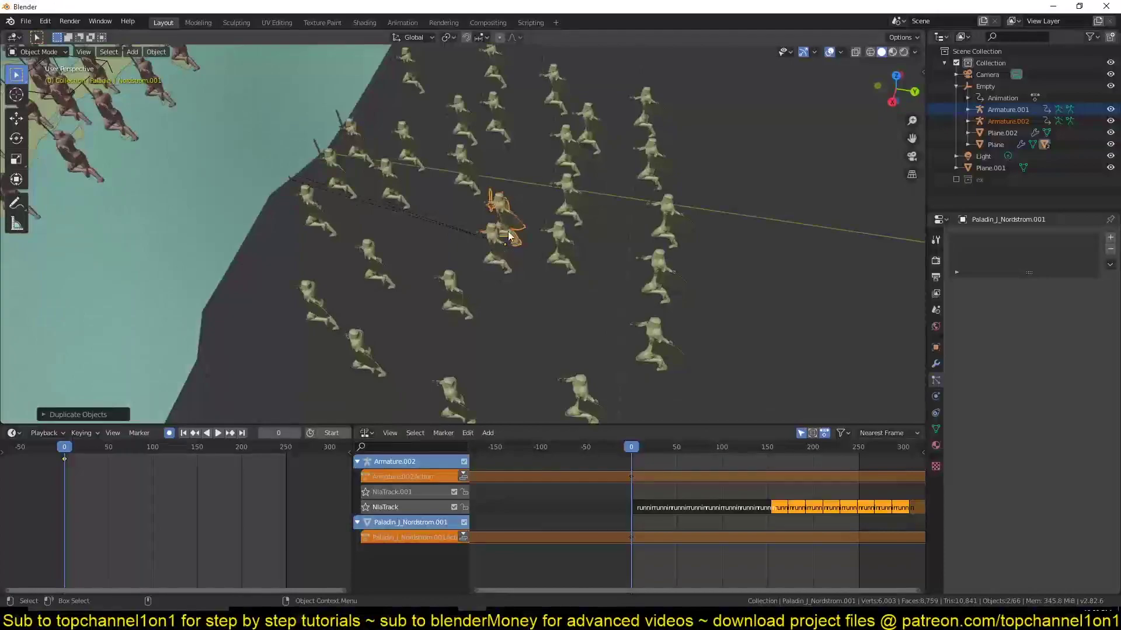
middle_click_drag(442, 169, 549, 257, "shift")
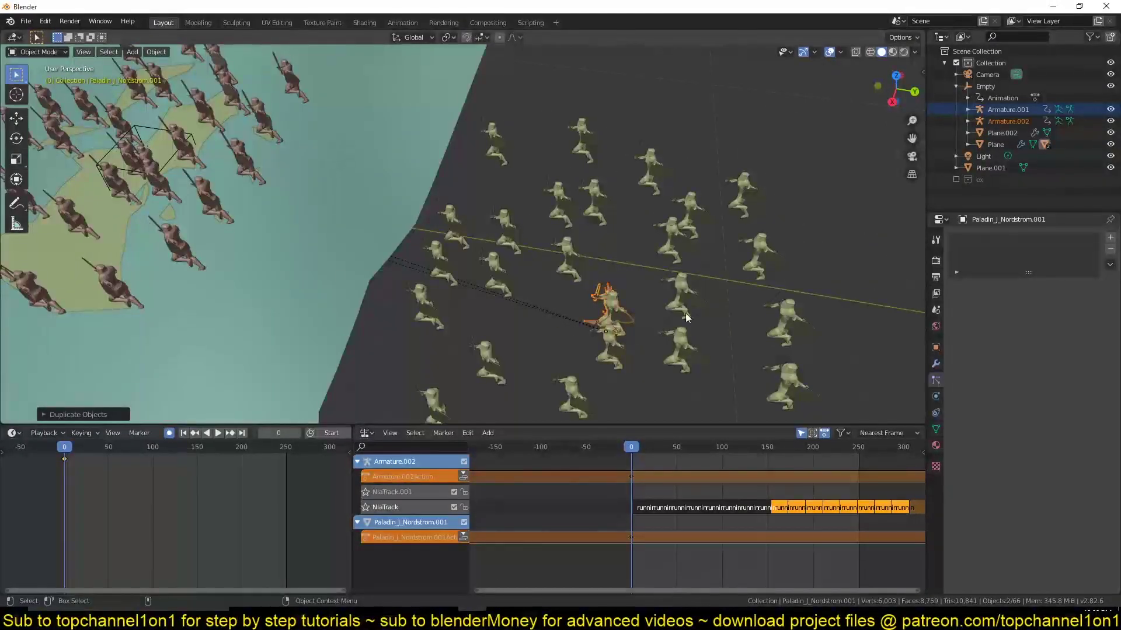
middle_click_drag(609, 330, 582, 255, "shift")
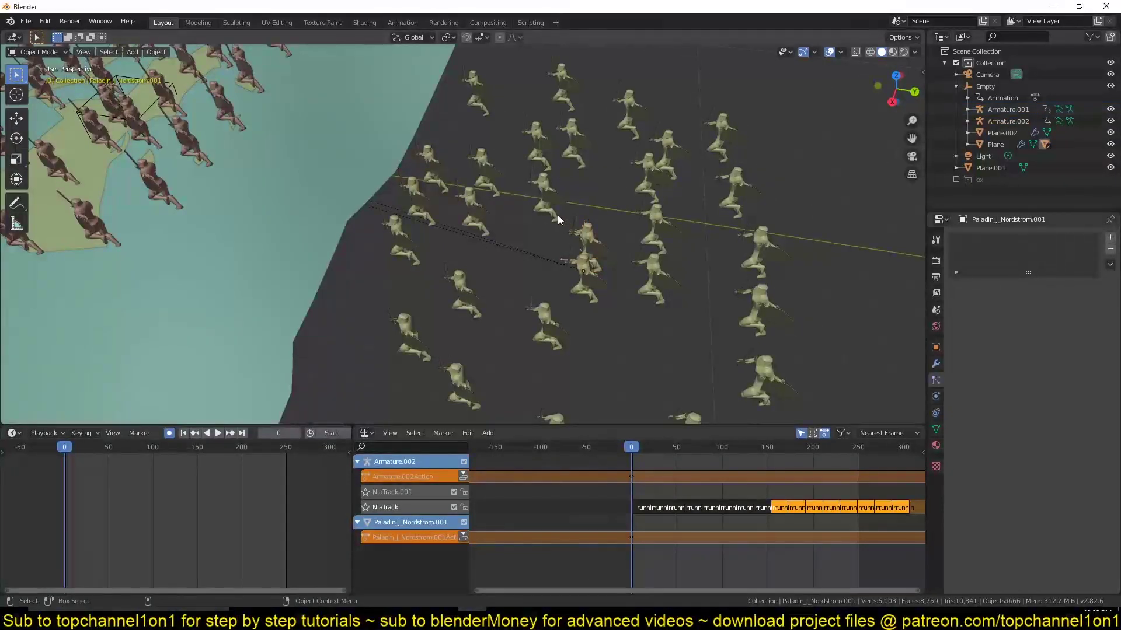
Step: Clear the parent of the paladin copy's armature and mesh beyond the terrain's edge, keeping their transformation
left_click_drag(558, 215, 600, 263)
key("alt+p")
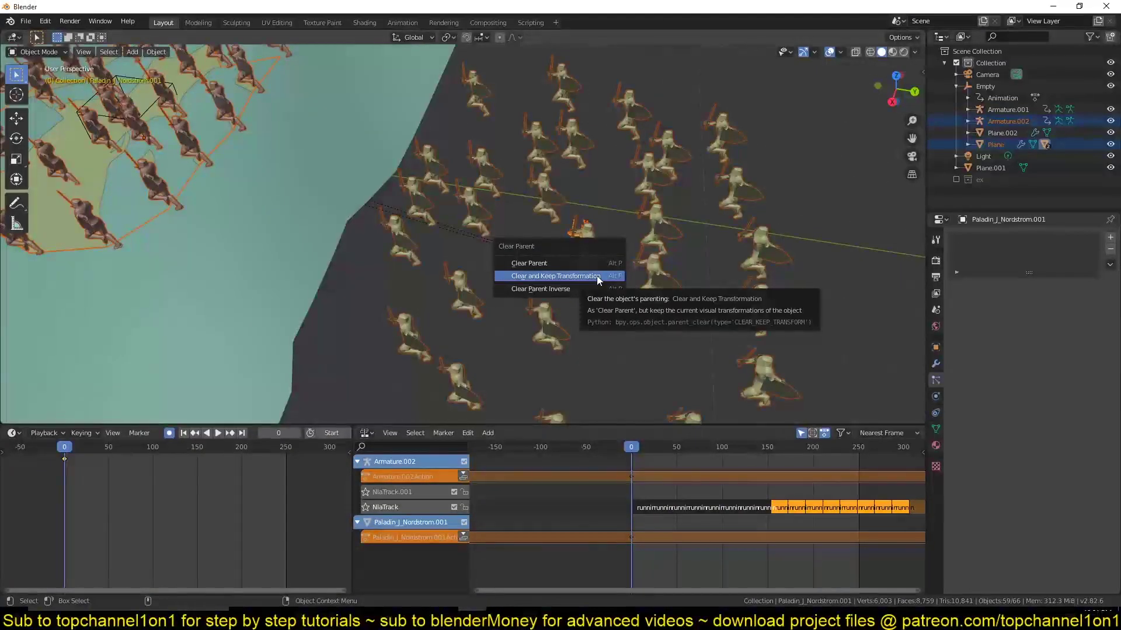
left_click(597, 275)
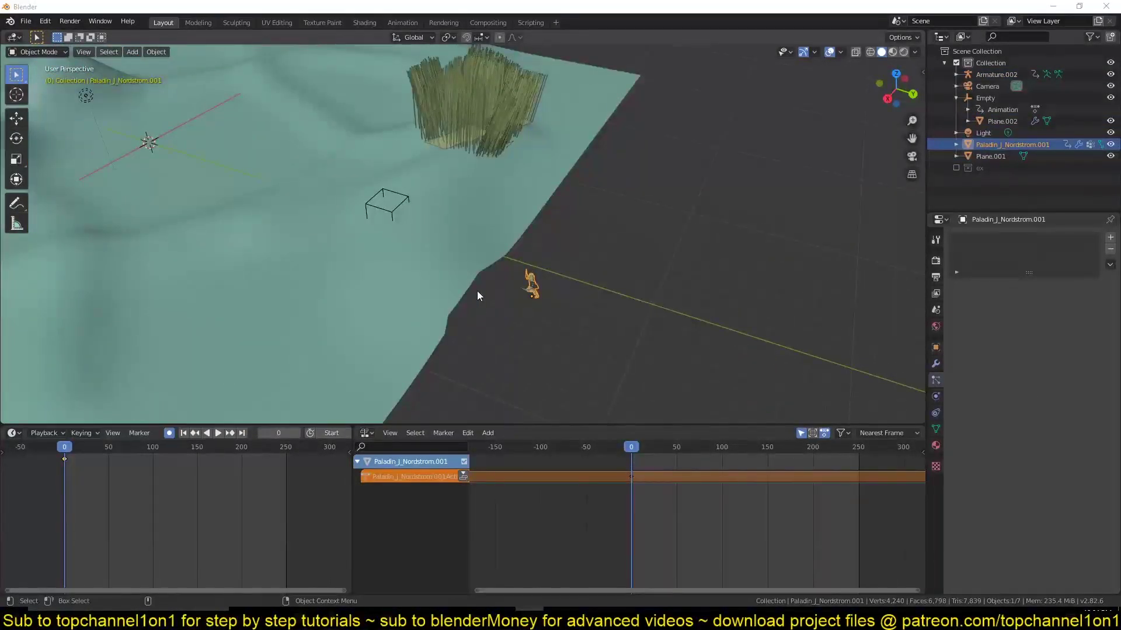
Step: Play the animation briefly to check the unparented paladin copy beside the terrain
left_click(593, 290)
key("space")
scroll(594, 287, "up", 2)
key("Escape")
middle_click_drag(528, 251, 532, 296, "shift")
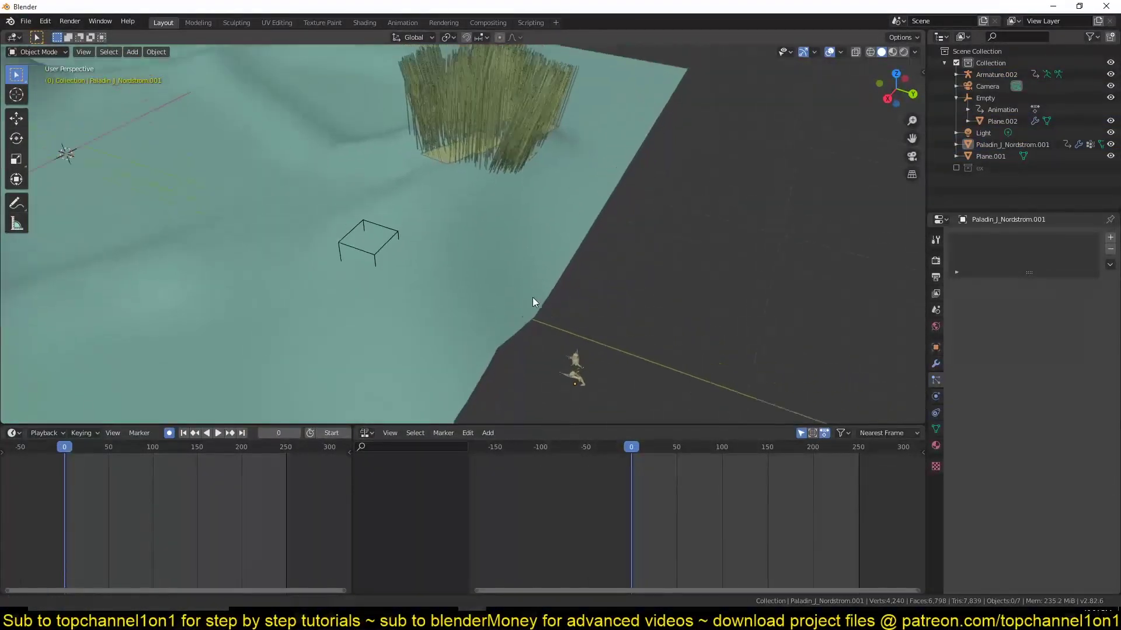
Step: Render the hair particles of Plane.002 as Object, using the paladin copy's mesh as the instance object
left_click(441, 166)
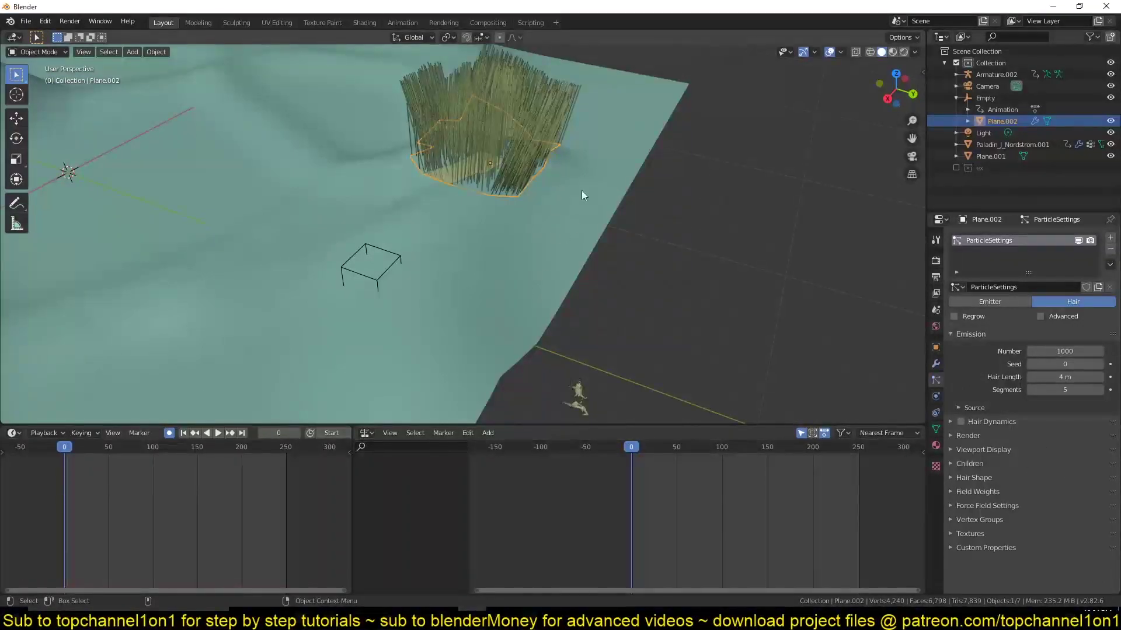
middle_click_drag(550, 82, 437, 129)
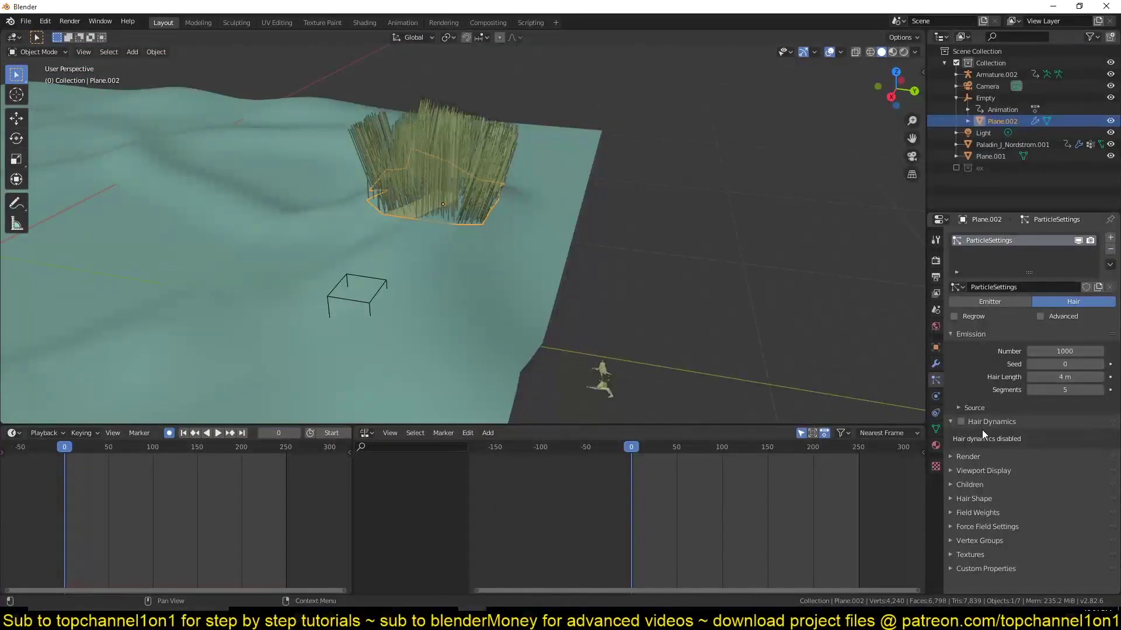
left_click(980, 434)
left_click(1055, 450)
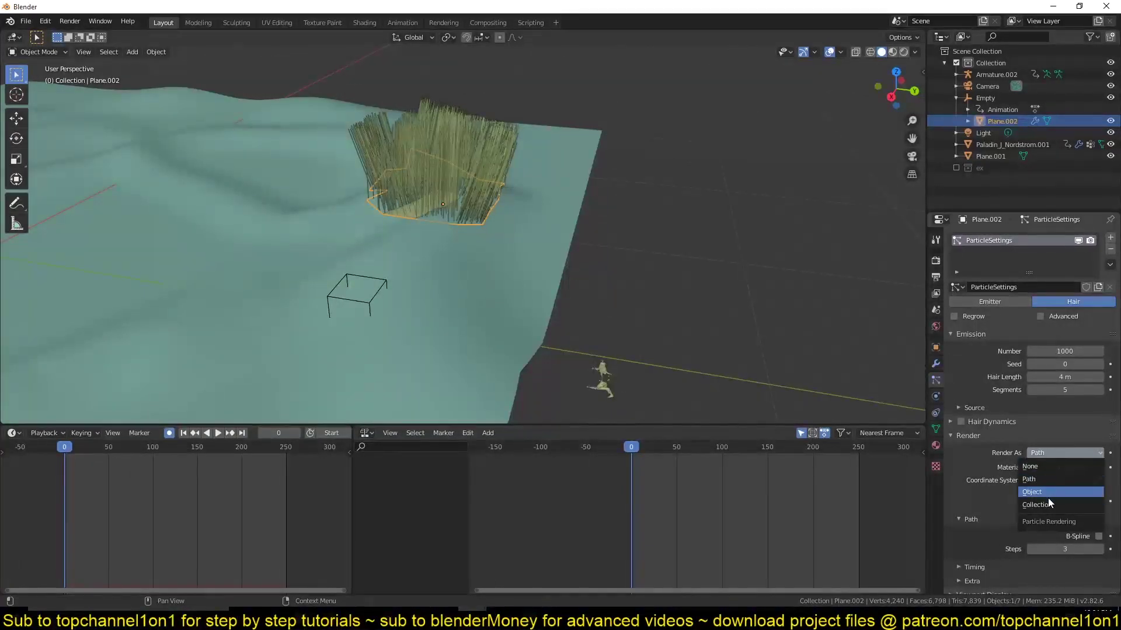
left_click(1048, 492)
scroll(560, 341, "up", 3)
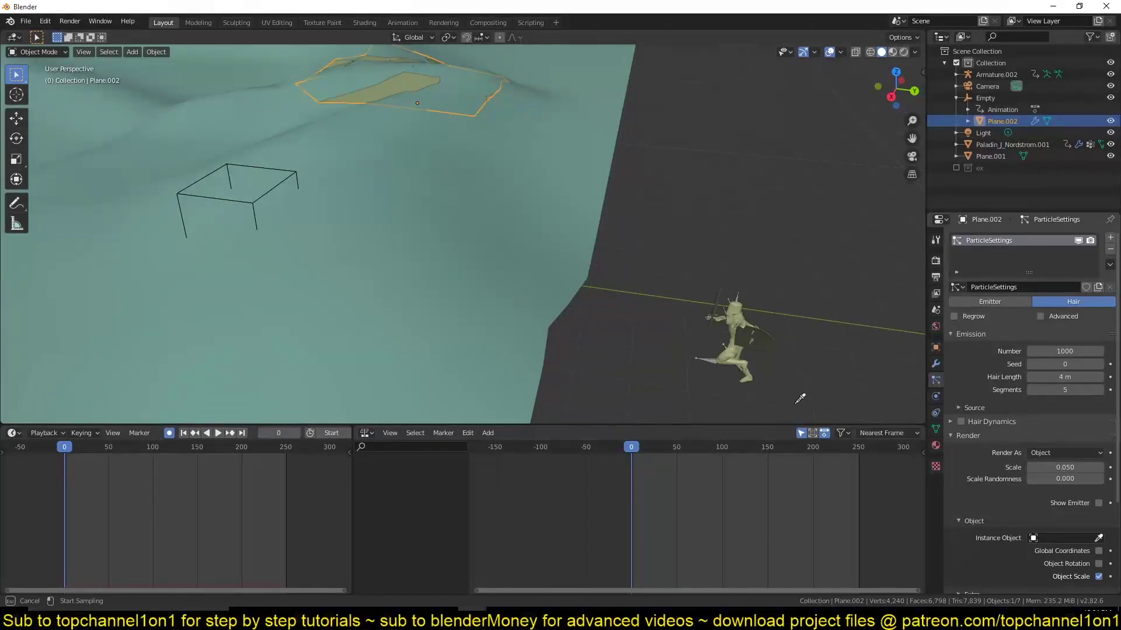
left_click(746, 371)
Step: Set the render scale of Plane.002's particle paladins to 0.220
middle_click_drag(456, 248, 483, 344, "shift")
scroll(495, 214, "up", 2)
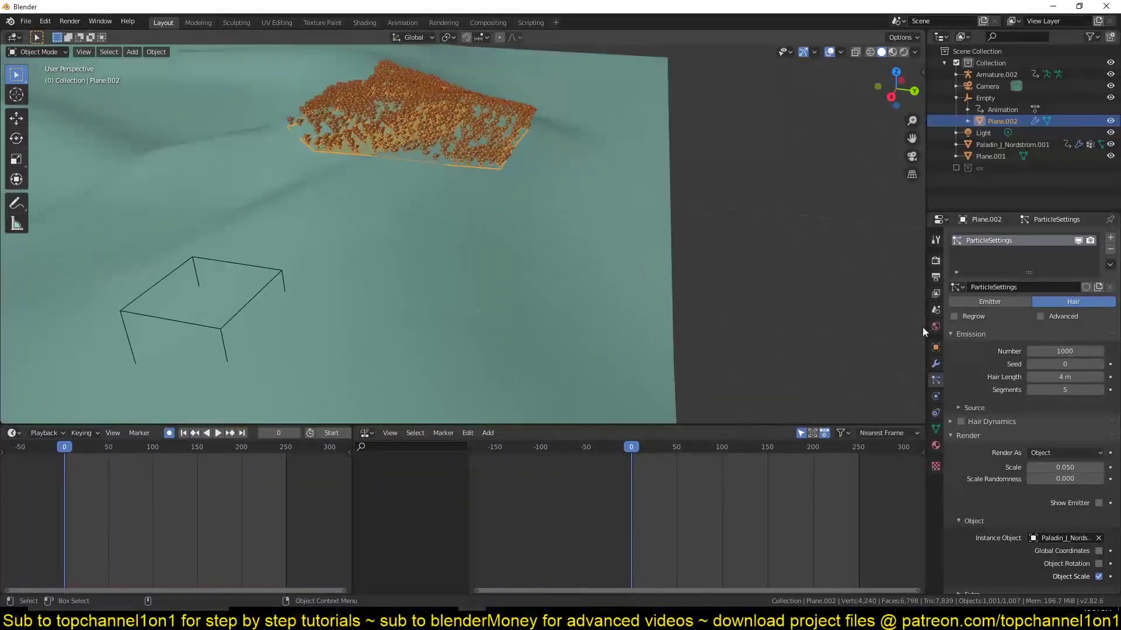
left_click_drag(1064, 468, 1087, 468)
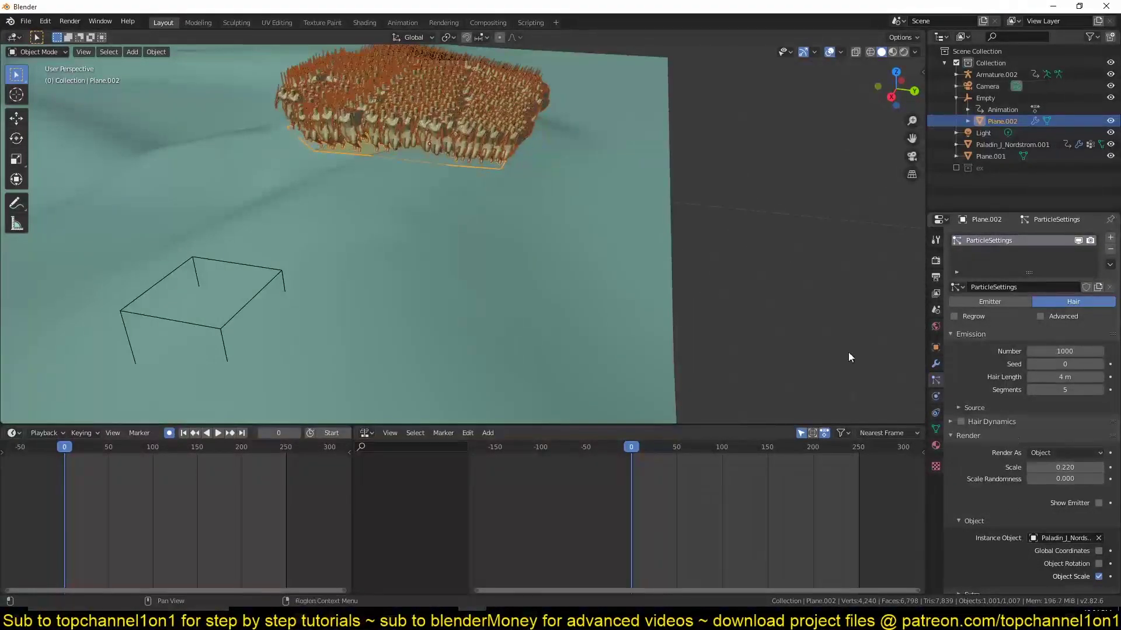
Step: Set the hair particle number on Plane.002 to 100
middle_click_drag(642, 327, 611, 325)
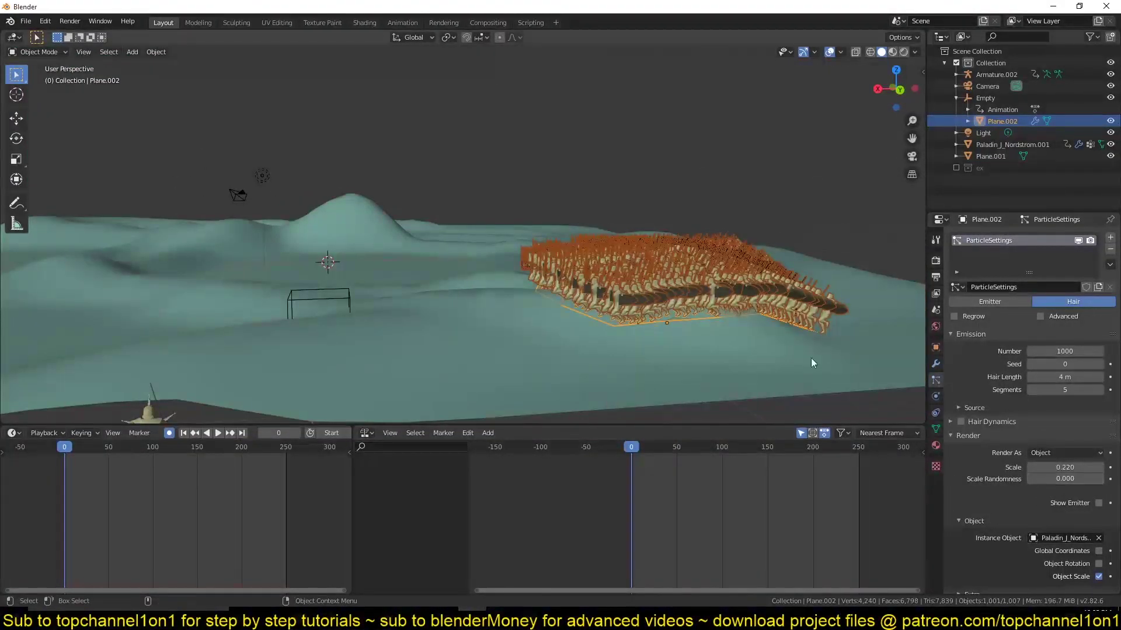
scroll(1022, 464, "down", 2)
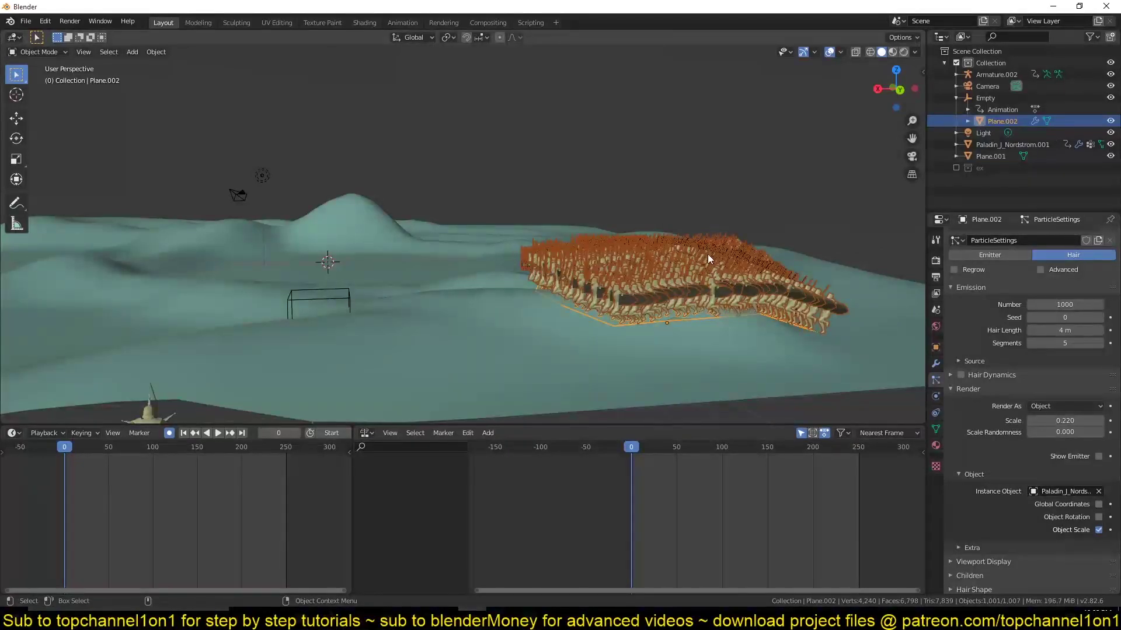
middle_click_drag(684, 268, 968, 303)
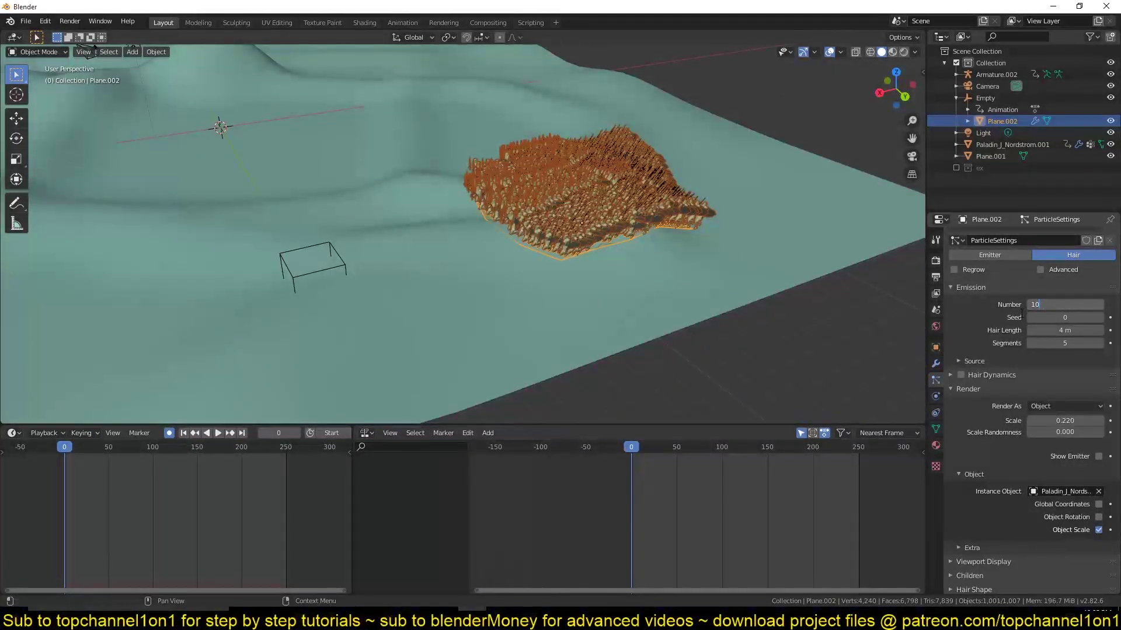
type("0")
key("Return")
Step: Play the animation briefly to check how the thinned particle crowd moves over the terrain
key("space")
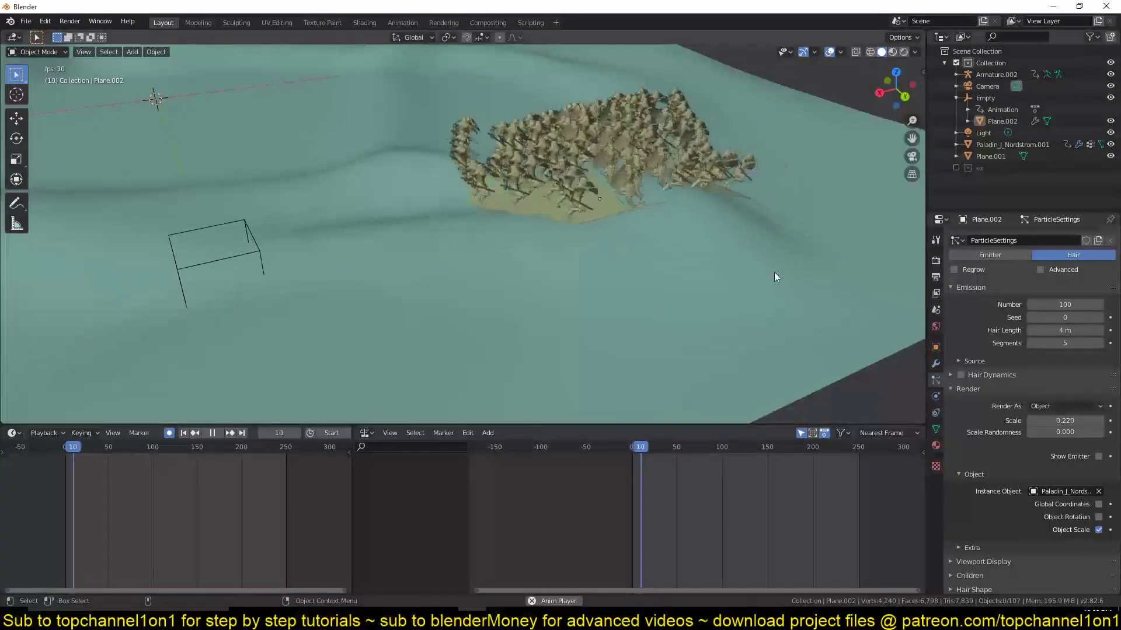
key("Escape")
middle_click_drag(583, 292, 394, 240)
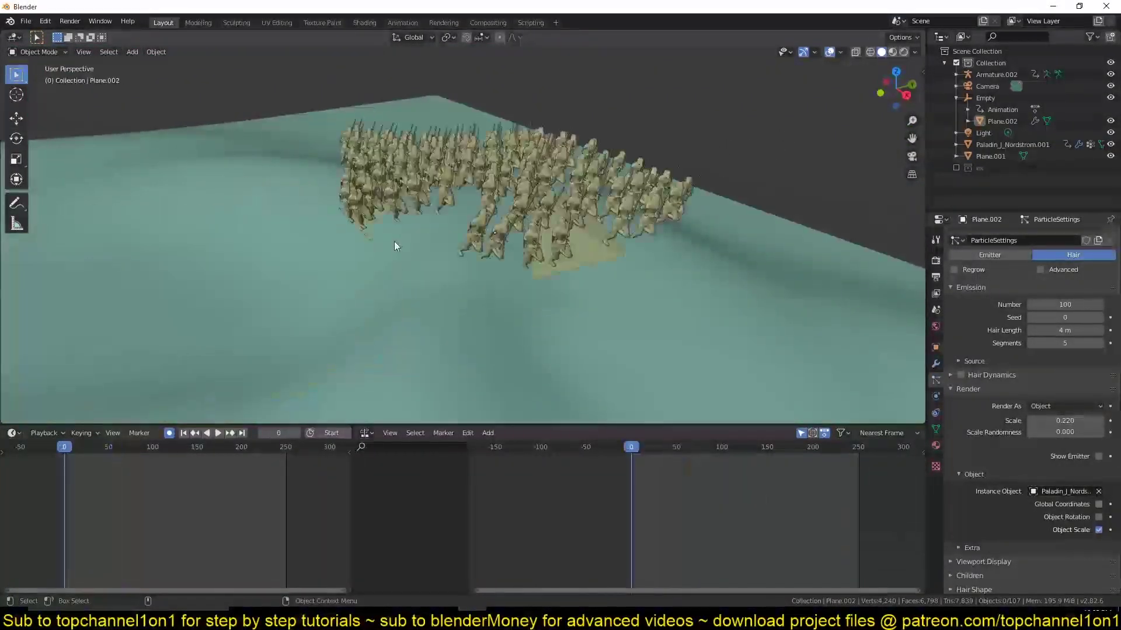
Step: Switch the viewport to Material Preview shading and inspect the particle paladins up close
left_click(893, 52)
mouse_move(852, 225)
middle_mouse_down()
mouse_move(776, 272)
mouse_move(768, 237)
middle_mouse_up()
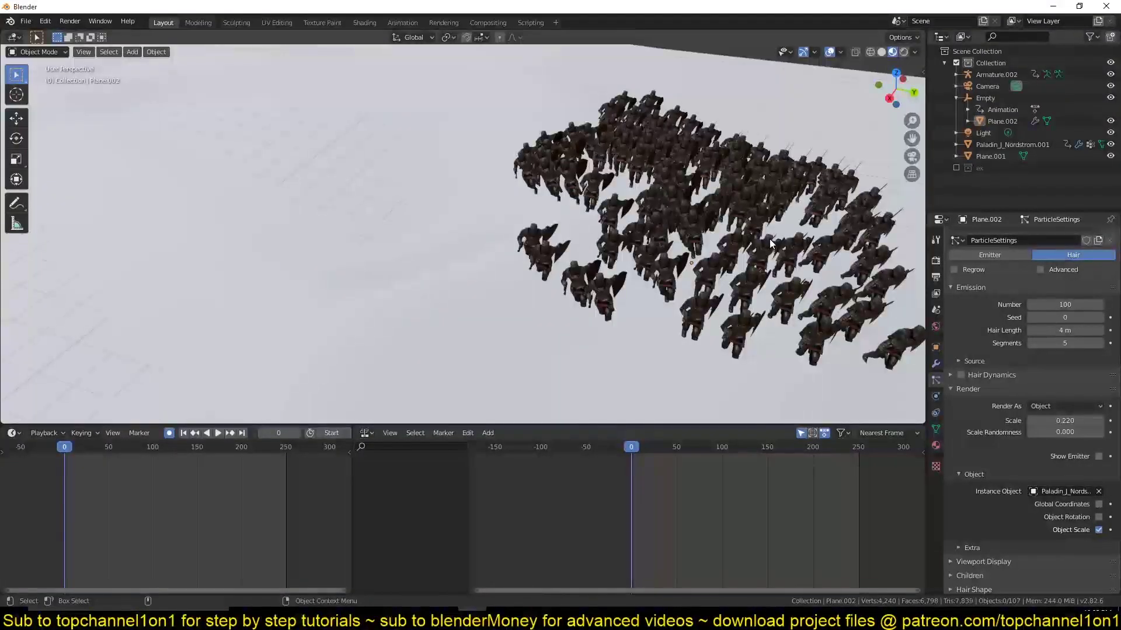
left_click(662, 239)
middle_click_drag(663, 239, 692, 221)
Step: Give the terrain plane a new material with a dark green base color of hue 0.312, saturation 1.000 and value 0.220
left_click(374, 258)
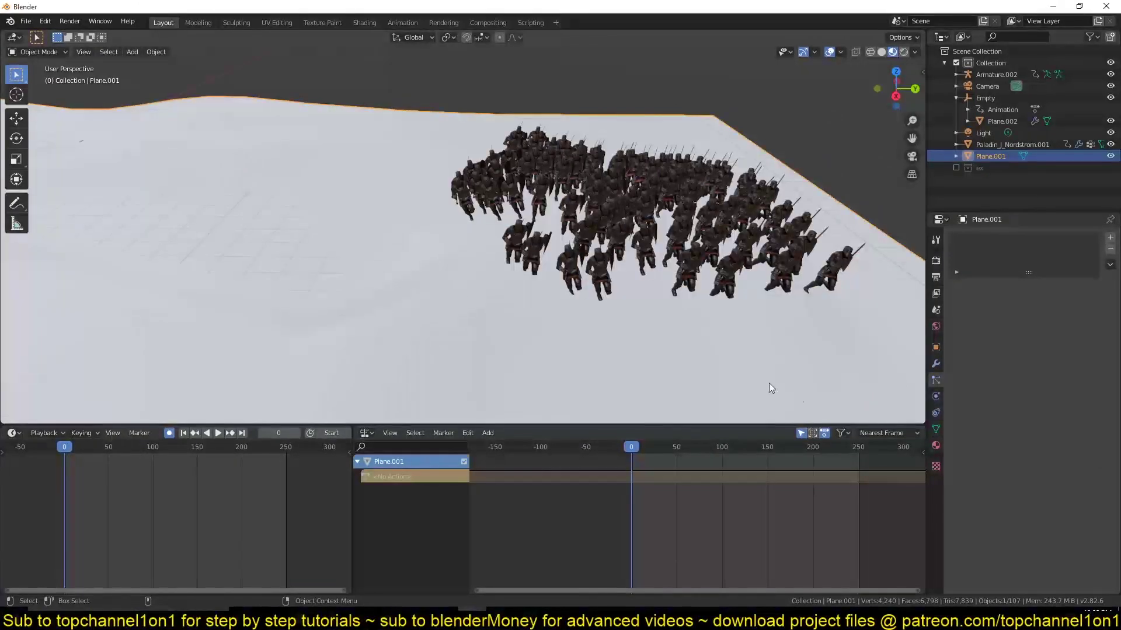
left_click(935, 445)
left_click(1045, 287)
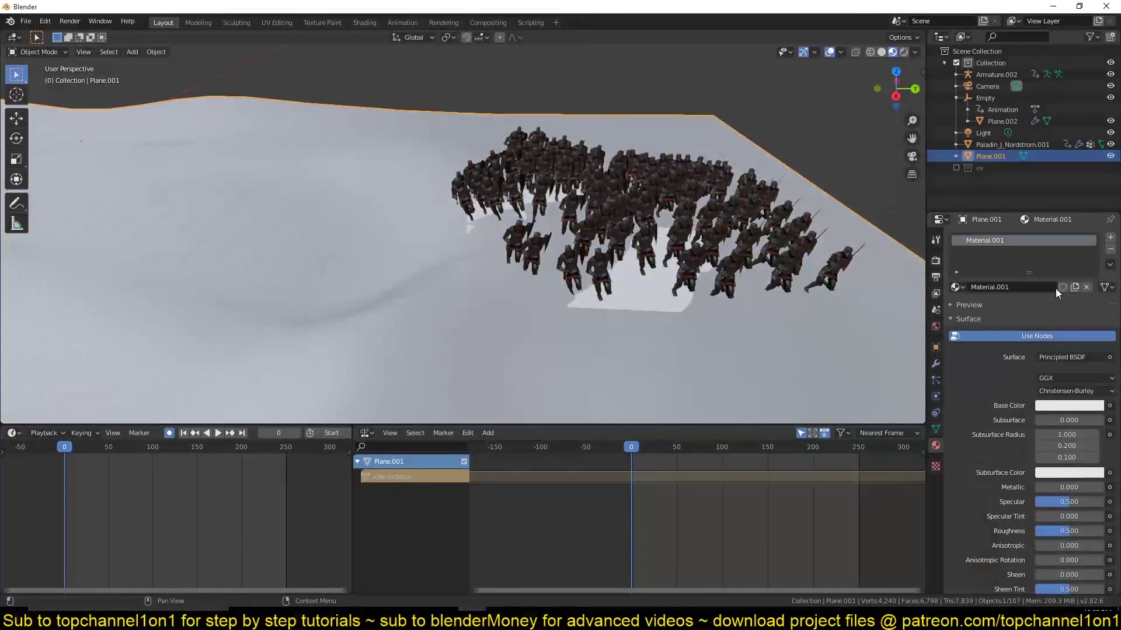
left_click(1059, 401)
left_click_drag(1037, 299, 1003, 264)
left_click_drag(1094, 246, 1094, 307)
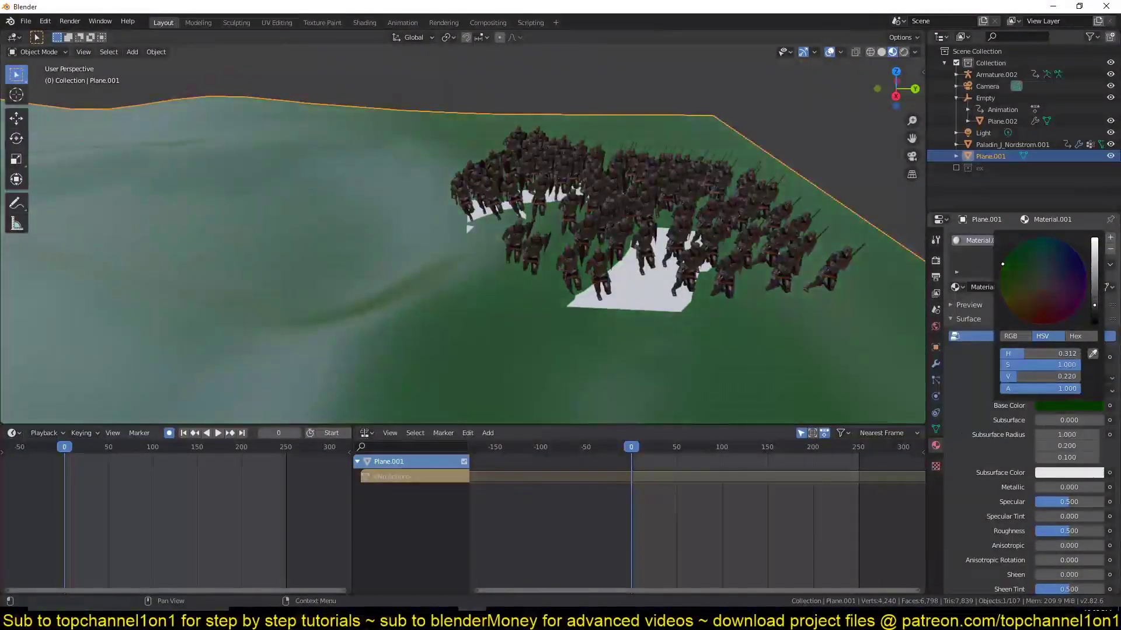
left_click(824, 140)
Step: Enable the Advanced options and Rotation for Plane.002's hair particle system
middle_click_drag(824, 141, 502, 272)
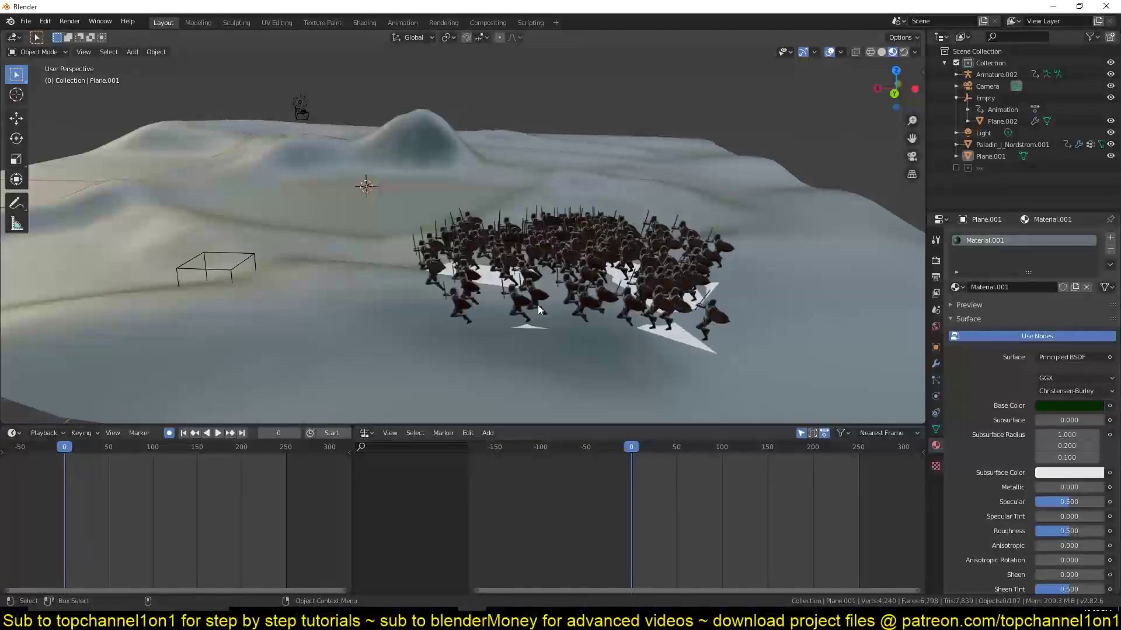
left_click(506, 275)
left_click(935, 380)
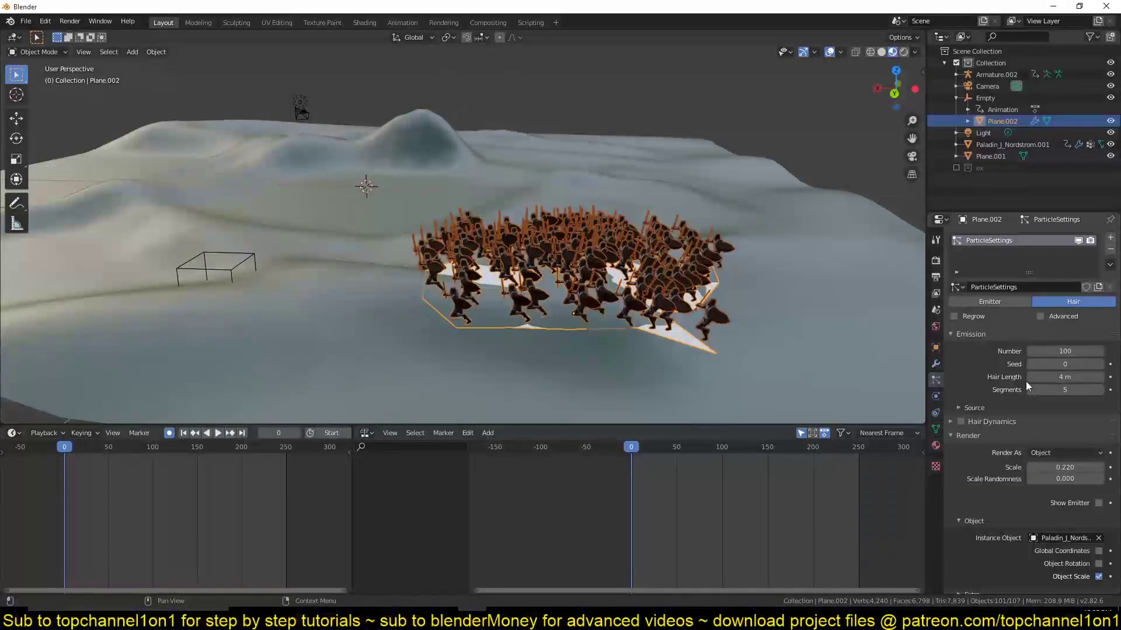
scroll(1049, 464, "down", 5)
scroll(993, 458, "up", 5)
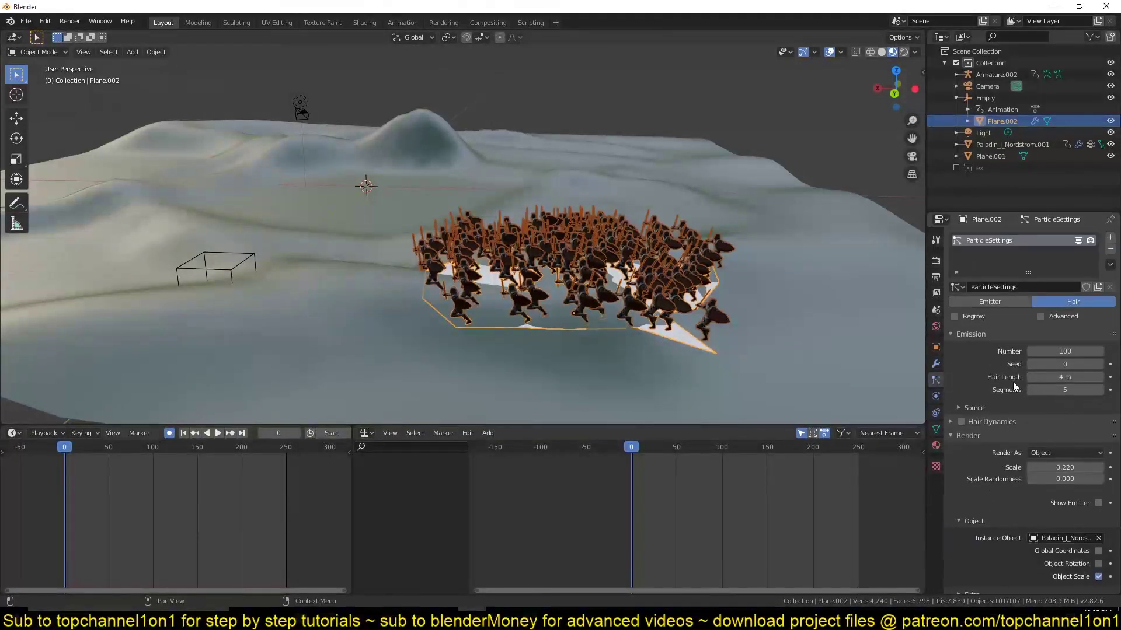
left_click(1040, 316)
scroll(992, 408, "down", 3)
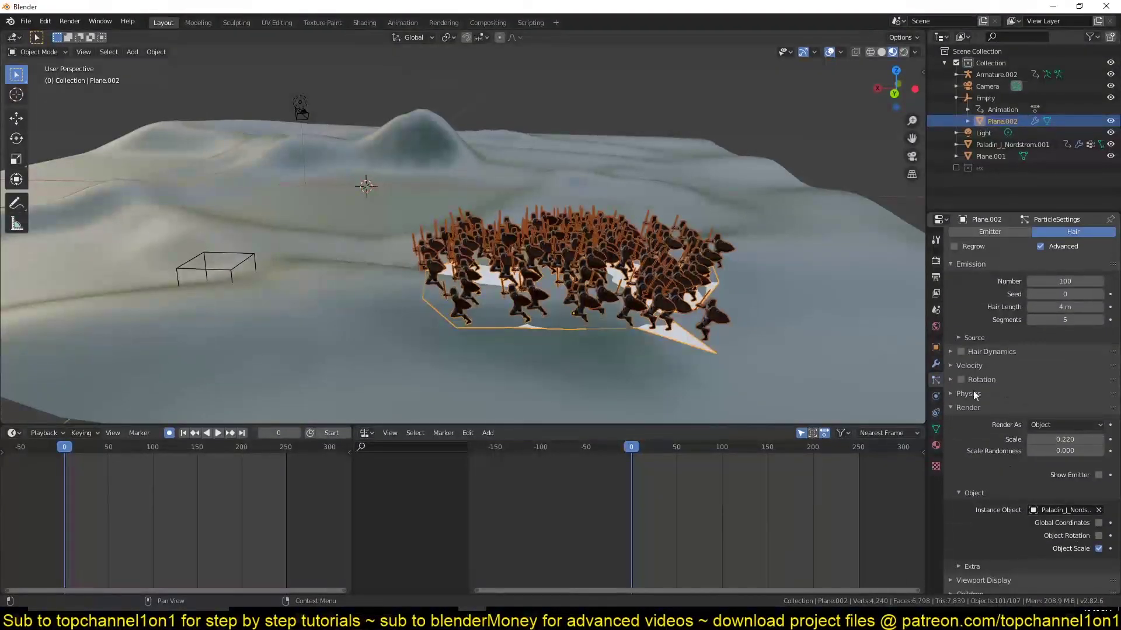
left_click(979, 380)
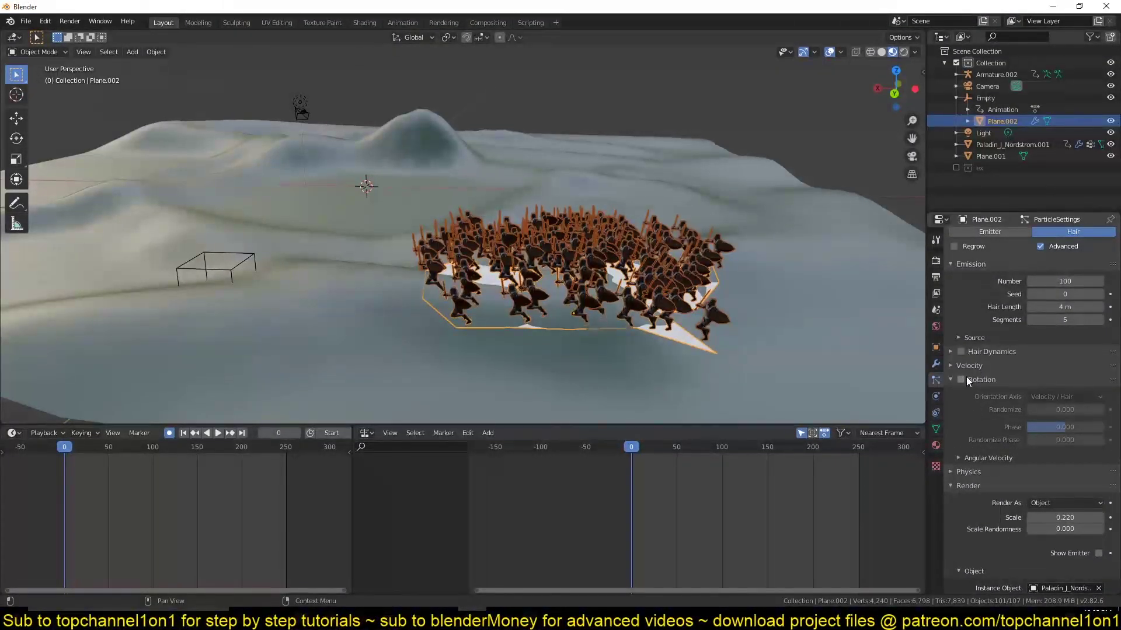
left_click(962, 379)
Step: Try Object X, Object Y and Object Z as the orientation axis of the particle paladins
left_click(1084, 396)
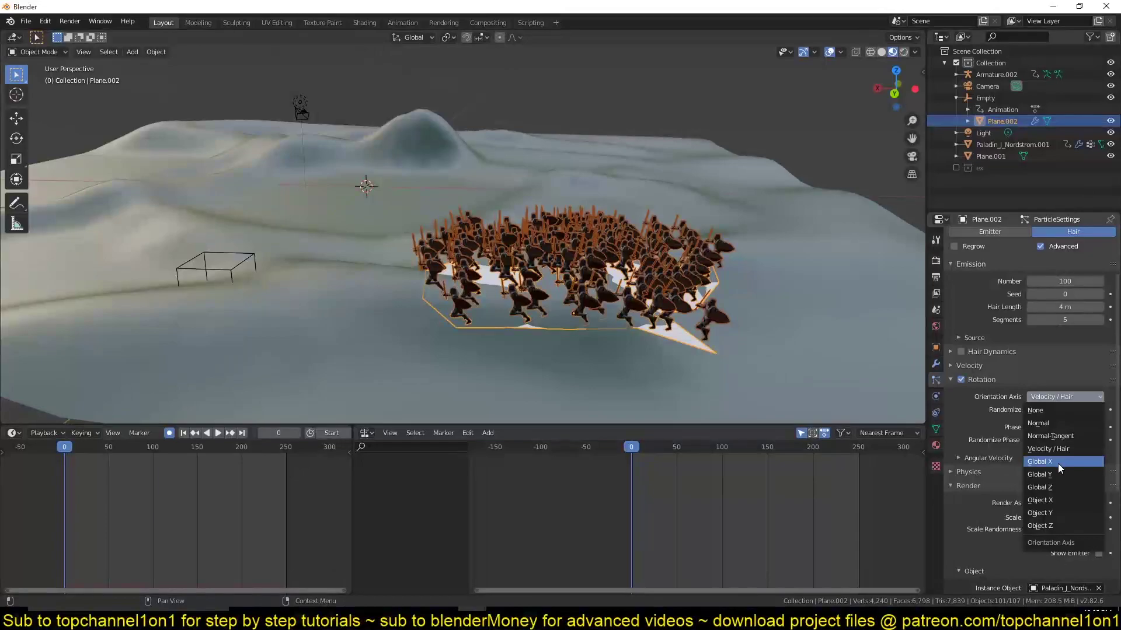
left_click(1051, 501)
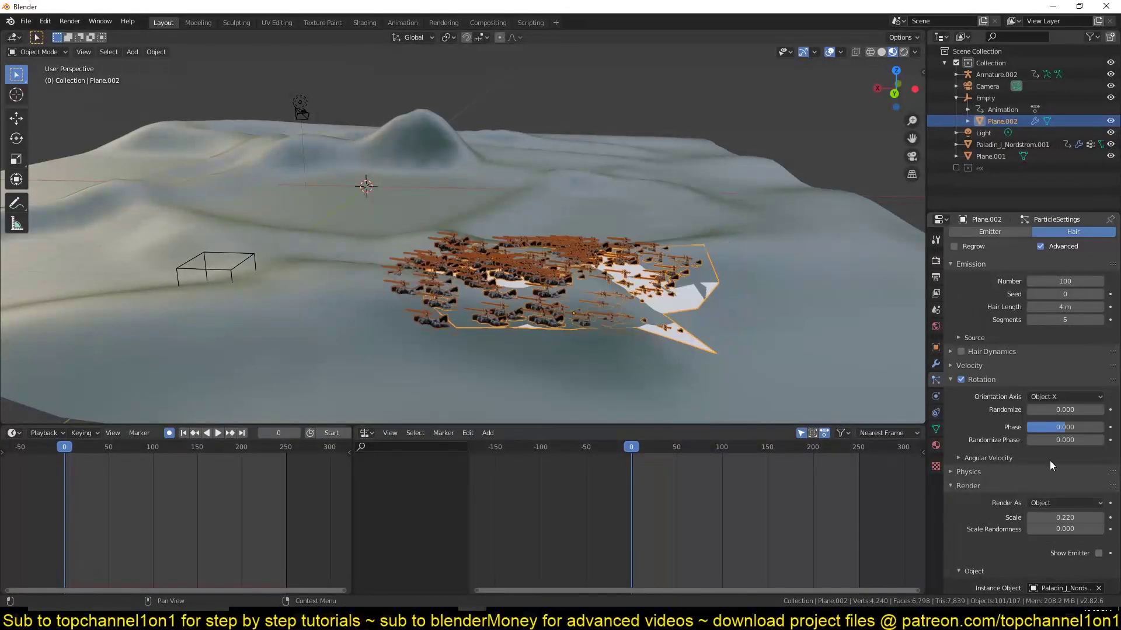
left_click(1049, 398)
left_click(1040, 513)
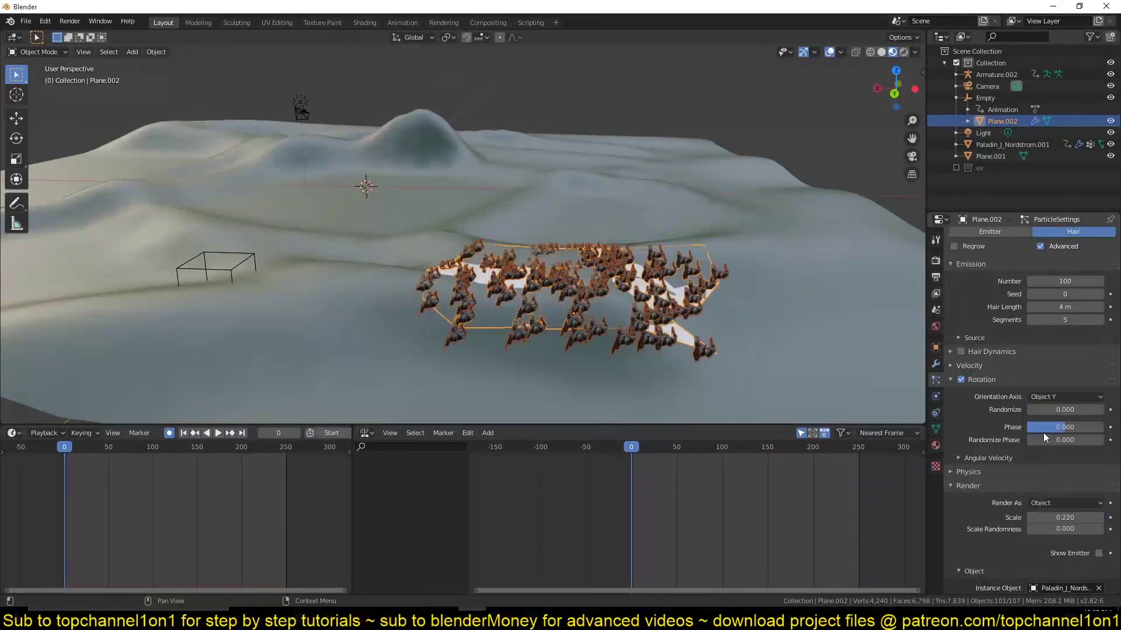
left_click(1055, 403)
left_click(1038, 525)
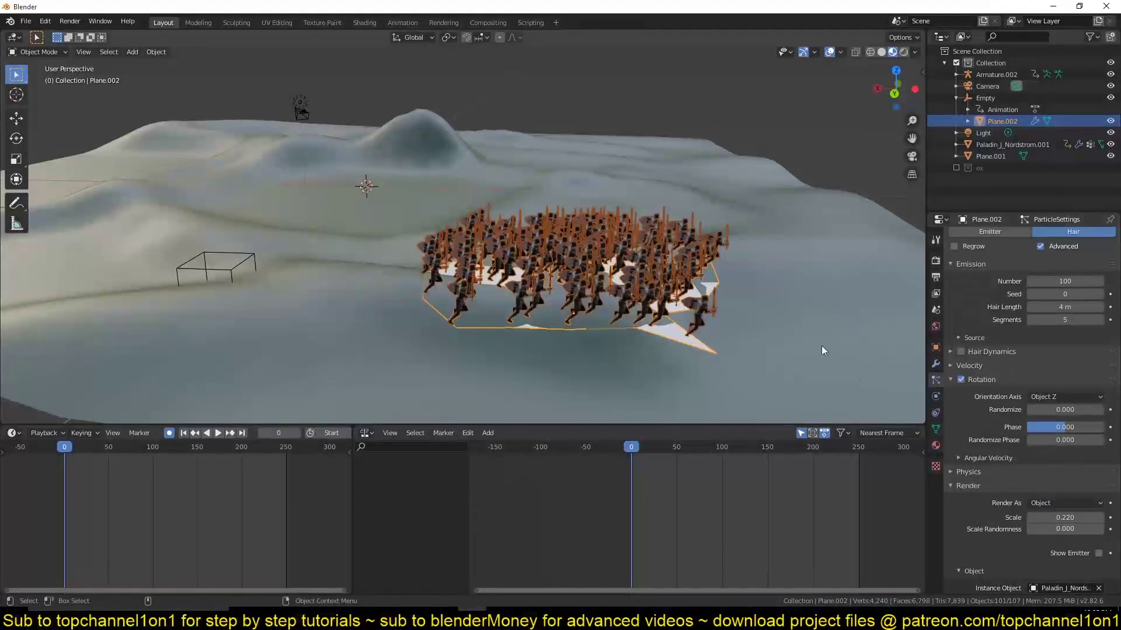
middle_click_drag(770, 303, 817, 304)
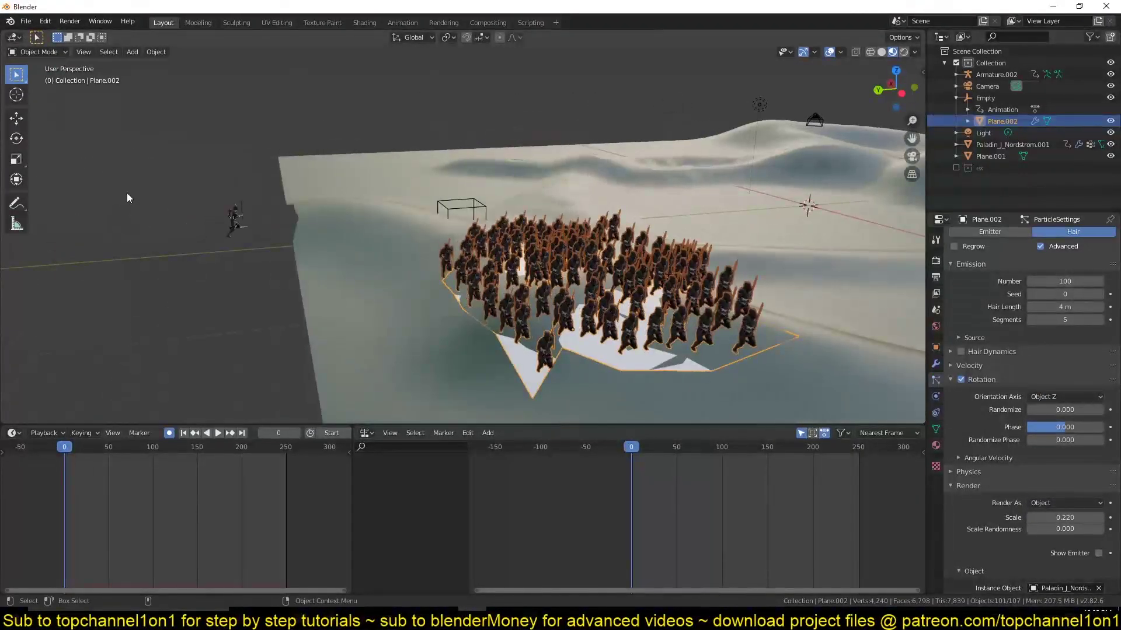
Step: Try rotating the source paladin copy and its armature about global Z, first freely and again by 90 degrees
left_click(233, 208)
left_click_drag(218, 199, 273, 228)
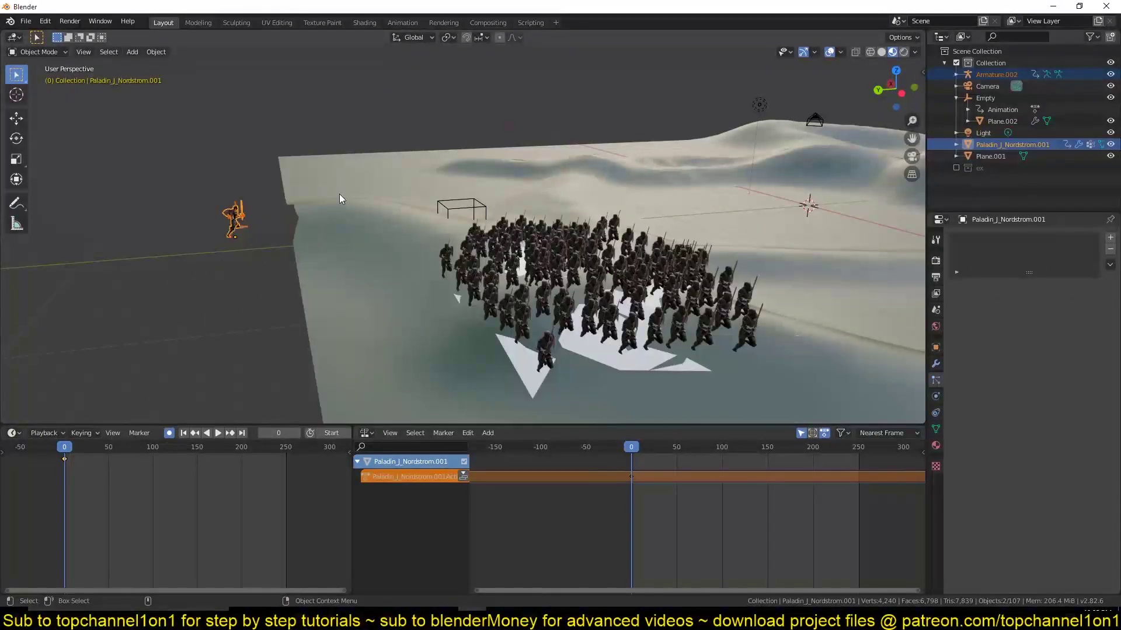
key("r")
key("z")
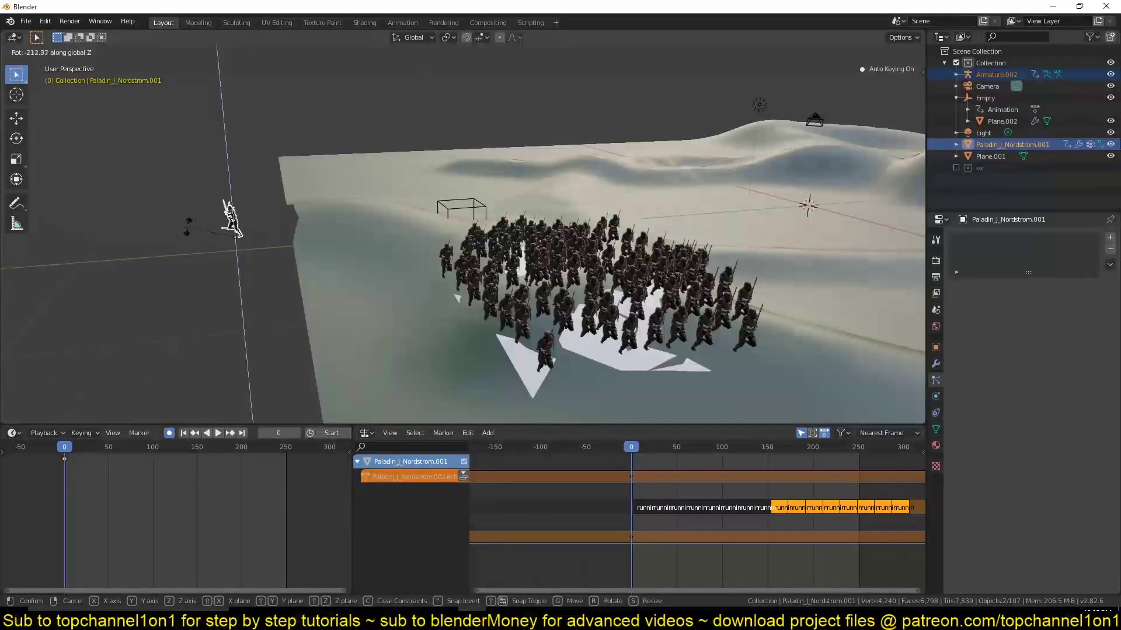
left_click(239, 236)
key("r")
key("z")
key("9")
key("0")
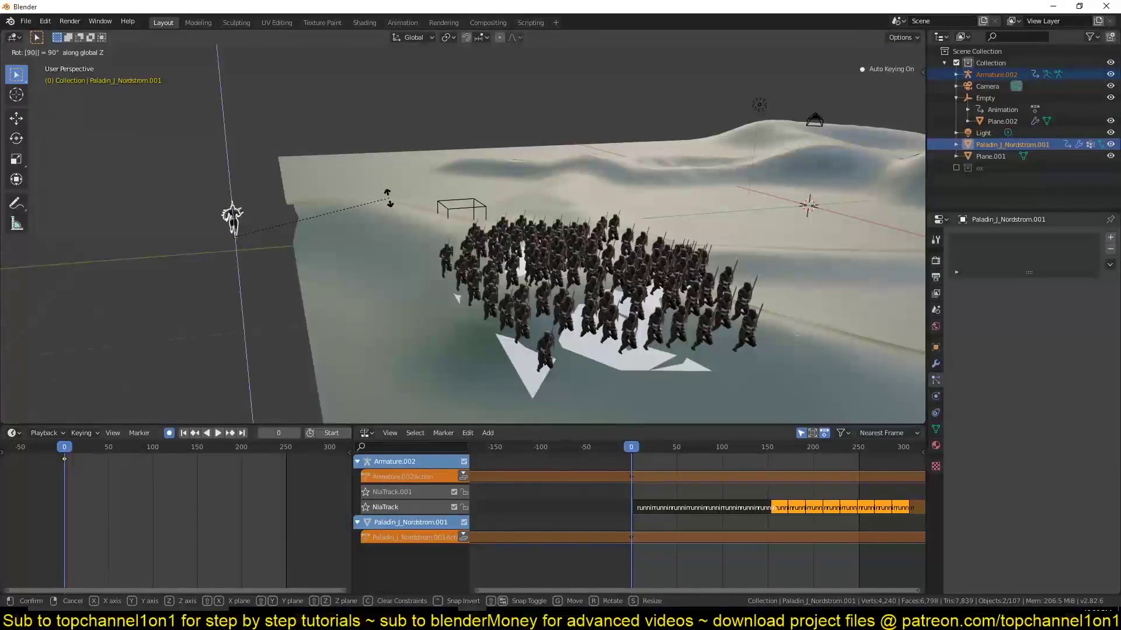
key("Escape")
Step: Test Global Z as the orientation axis of Plane.002's particles, and change it to Global Y
left_click(557, 296)
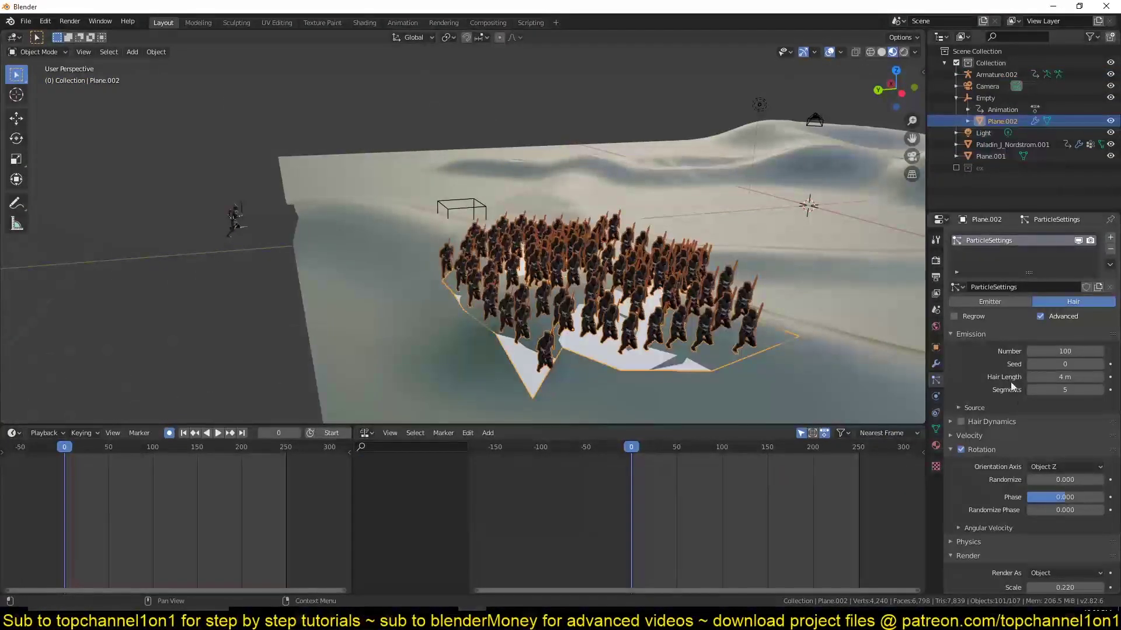
left_click(1074, 467)
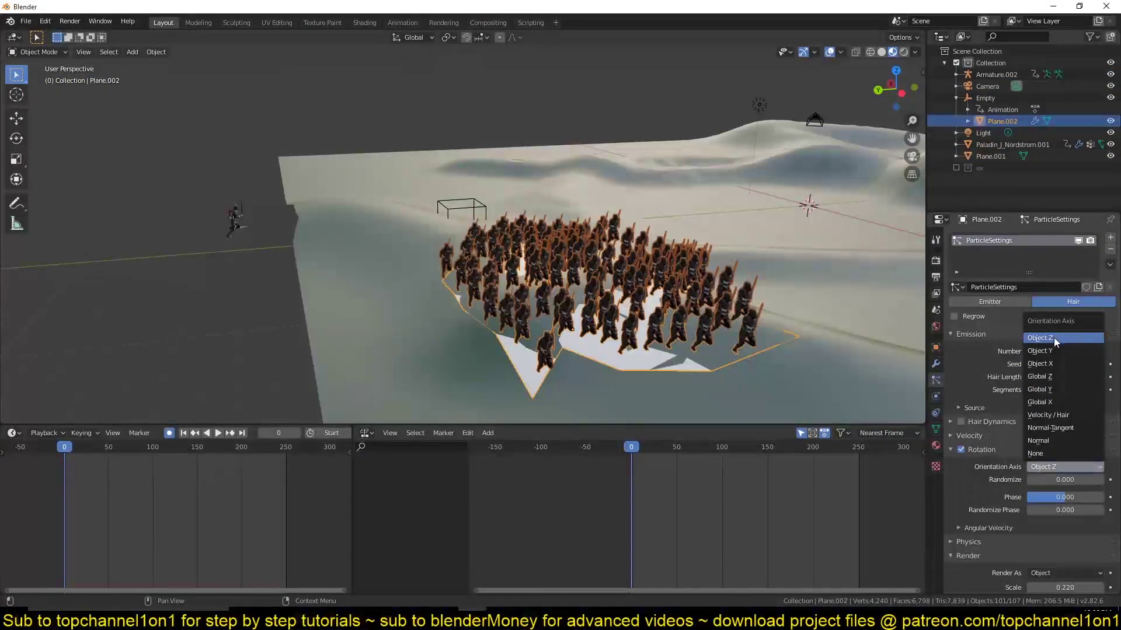
left_click(1055, 378)
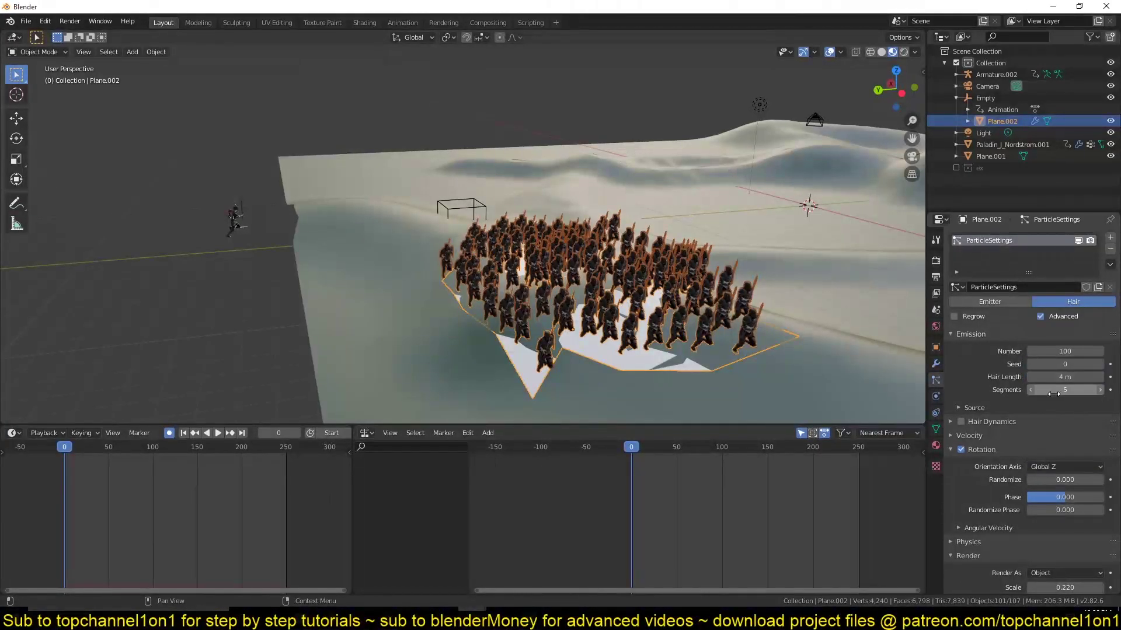
left_click(1056, 464)
left_click(1057, 389)
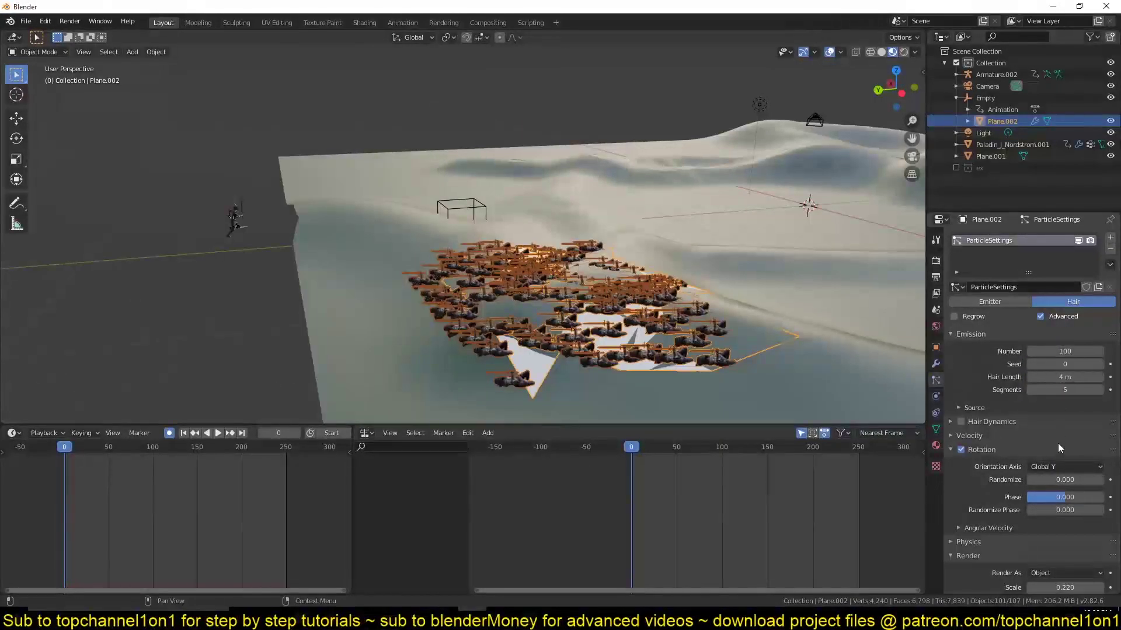
Step: Try Global X as the orientation axis of Plane.002's particles and switch the viewport to solid shading
left_click(1066, 467)
left_click(1060, 401)
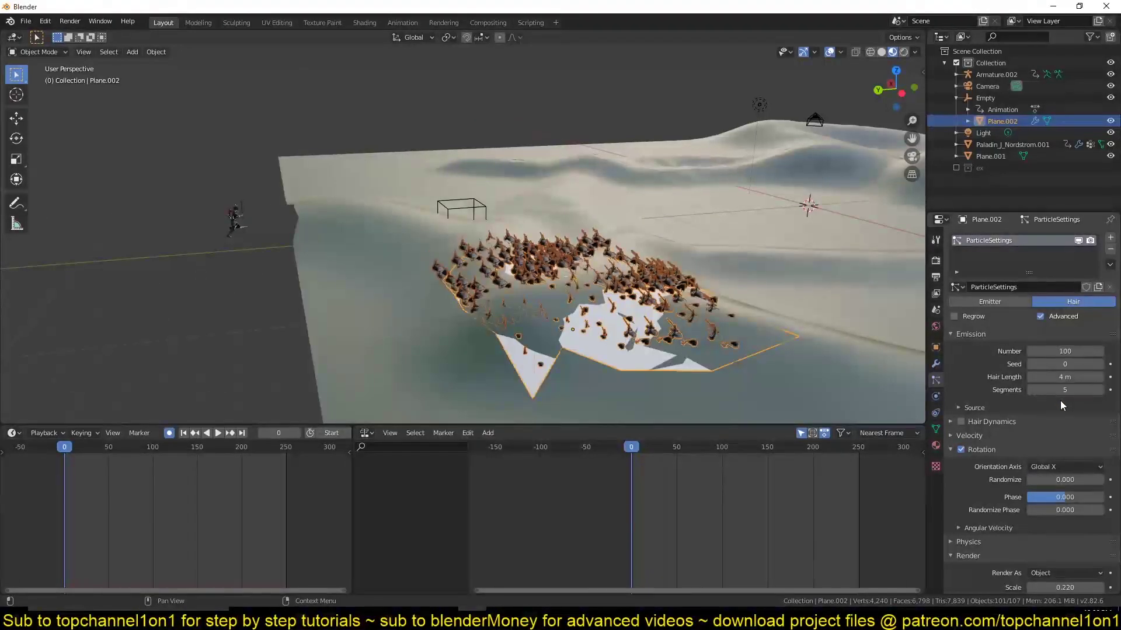
key("z")
key("z")
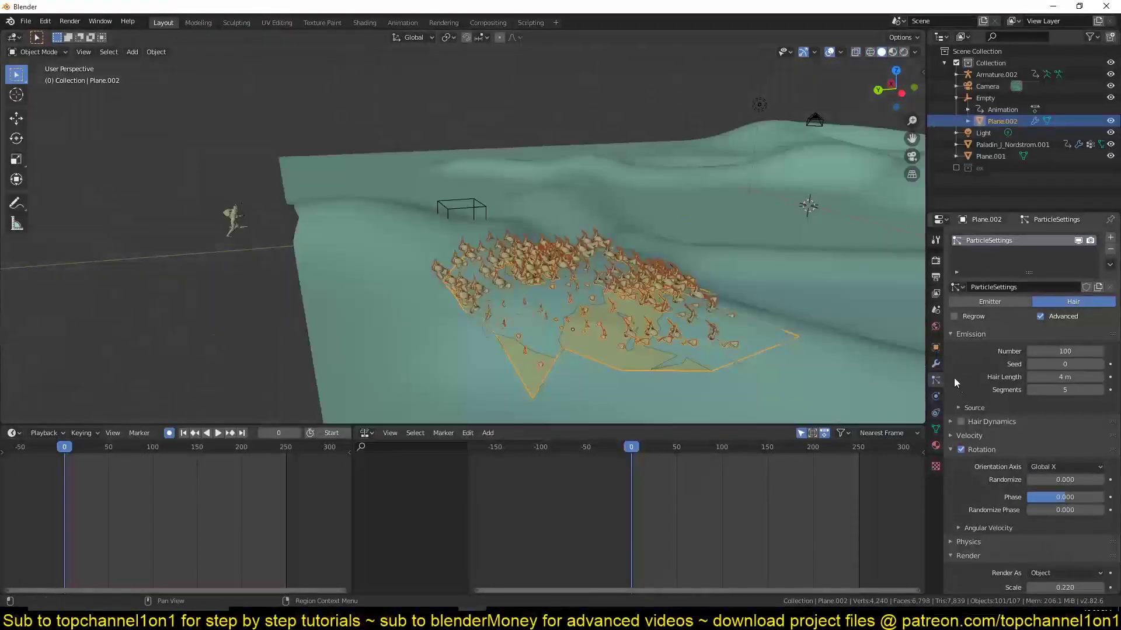
Step: Try Normal, Global X, Object X and Object Y as the orientation axis of the paladin particles
left_click(1100, 467)
left_click(1074, 440)
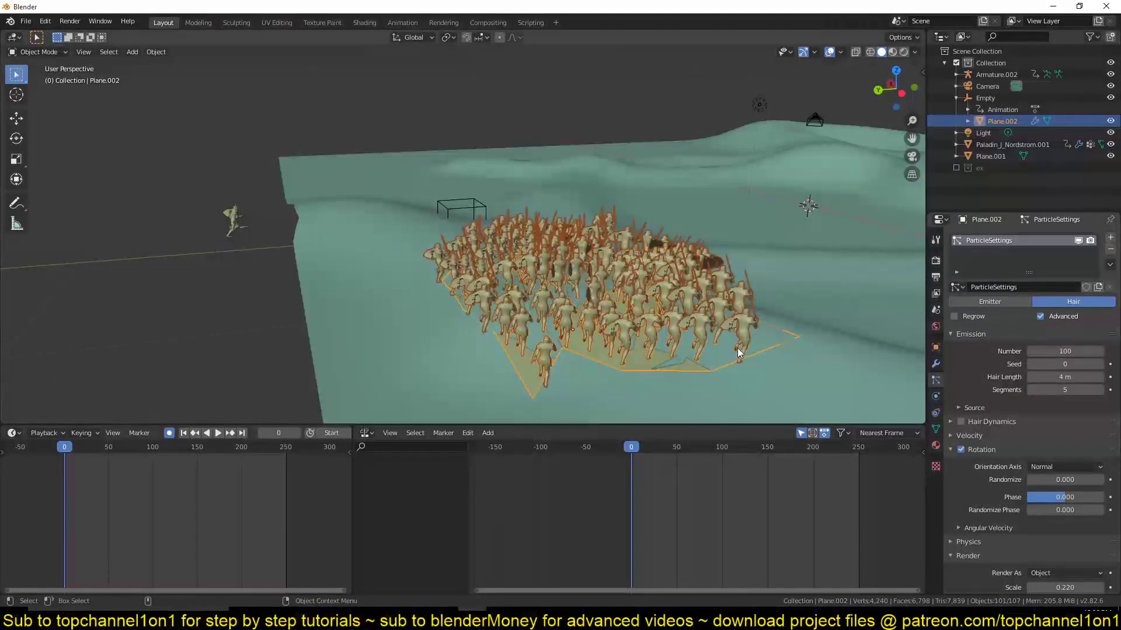
middle_click_drag(737, 348, 625, 341)
scroll(626, 341, "up", 4)
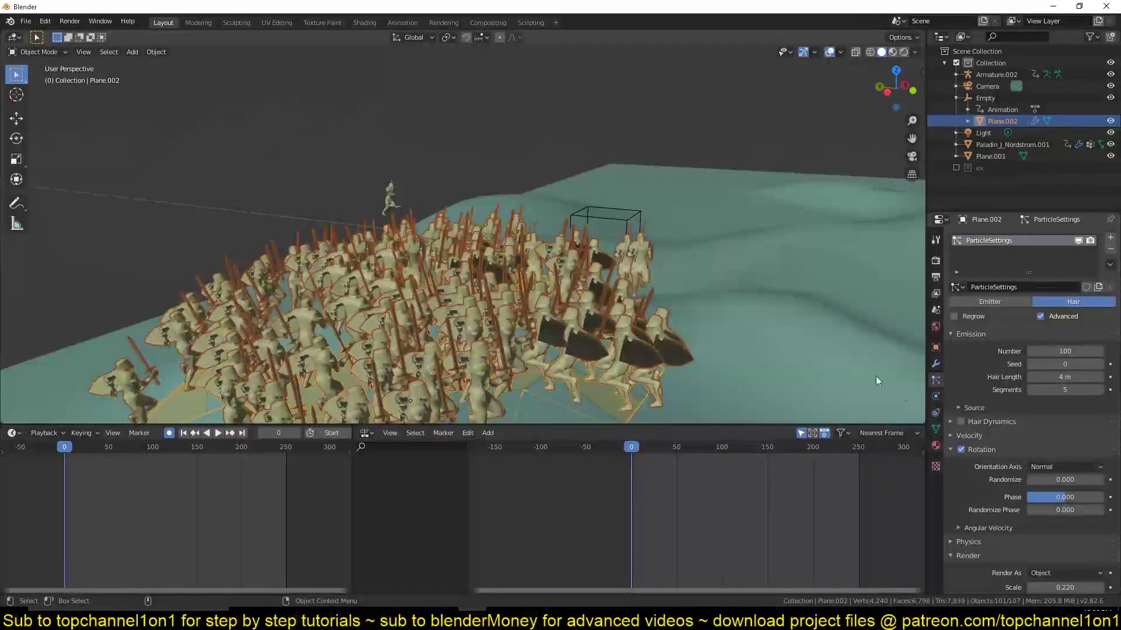
left_click(1045, 466)
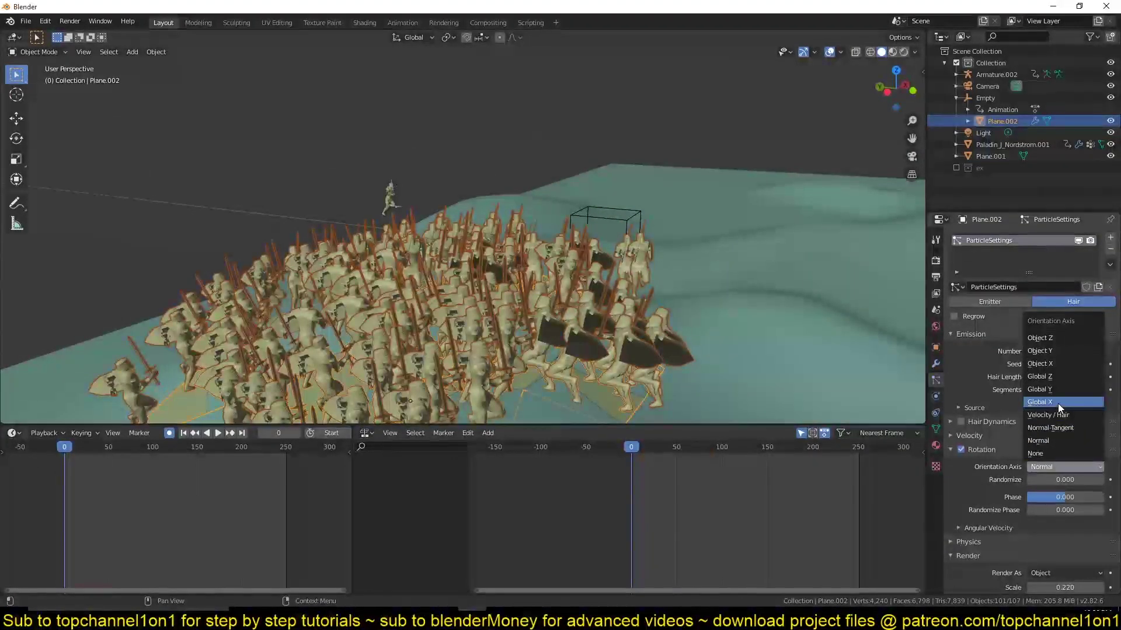
left_click(1057, 404)
left_click(1045, 467)
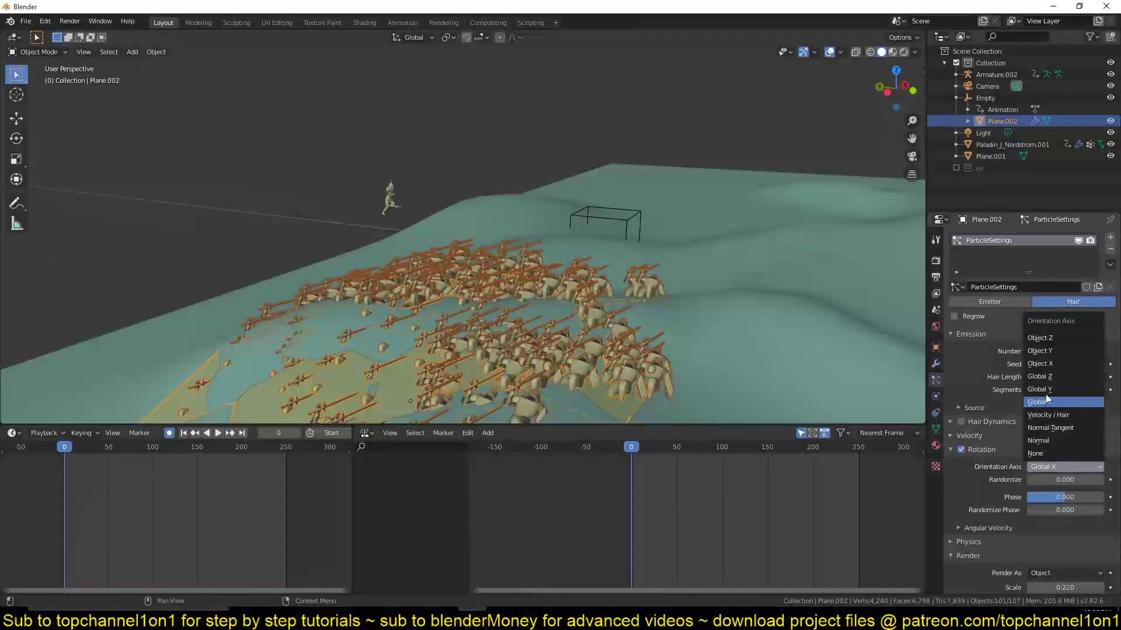
left_click(1047, 363)
left_click(1087, 468)
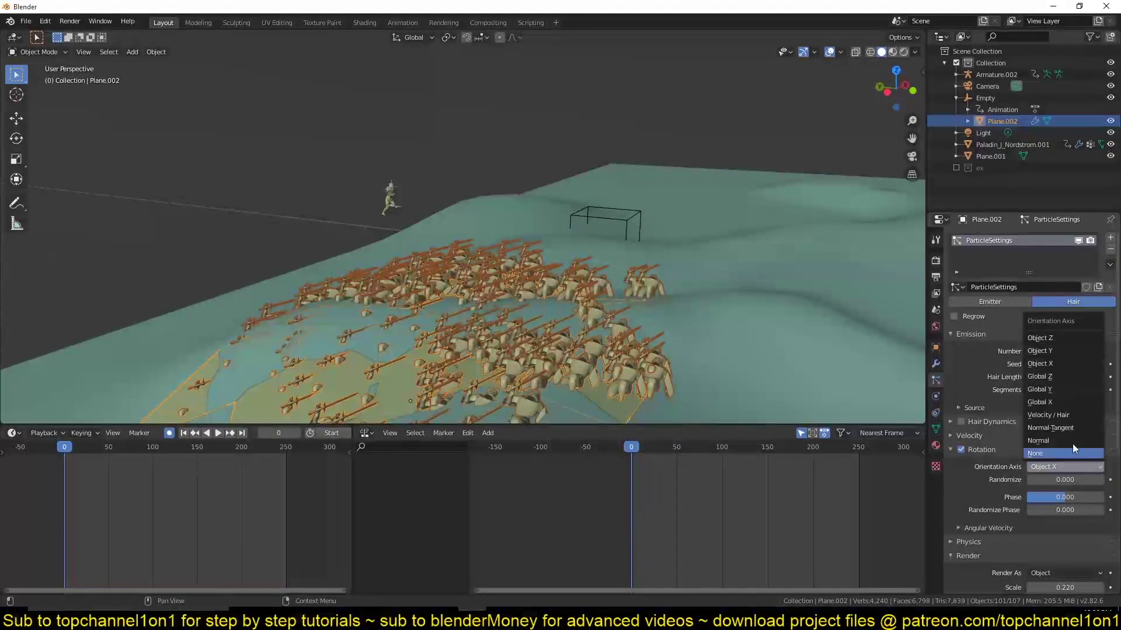
left_click(1053, 349)
Step: Set the particles' orientation axis to Object Z and enable Object Rotation for the instanced paladin
left_click(1056, 461)
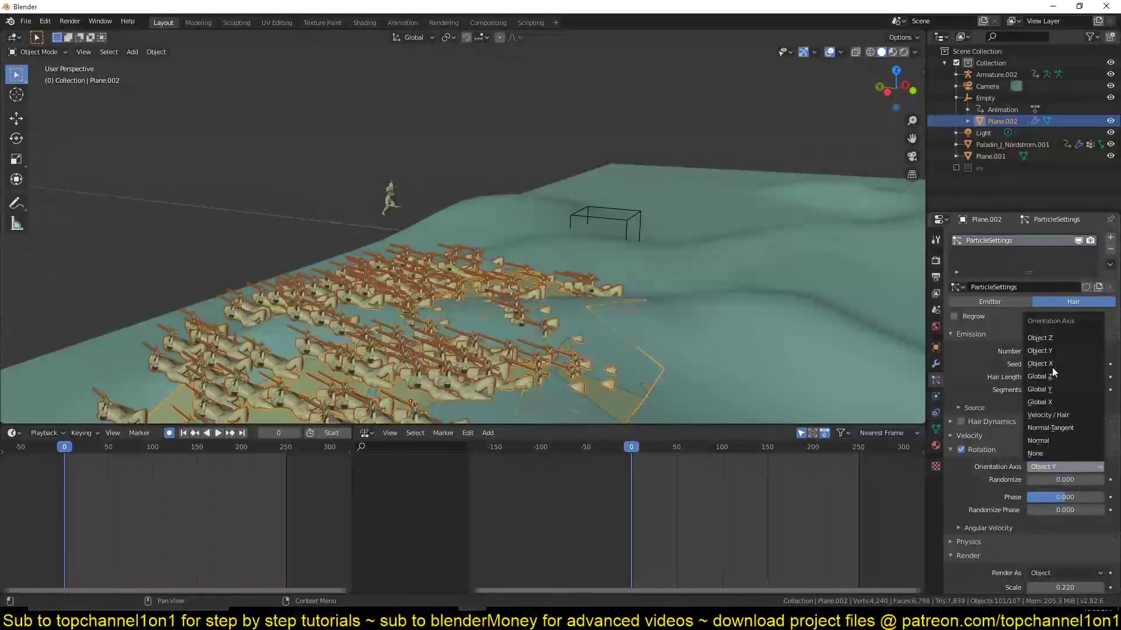
left_click(1053, 337)
middle_click_drag(612, 264, 629, 264)
scroll(629, 264, "up", 3)
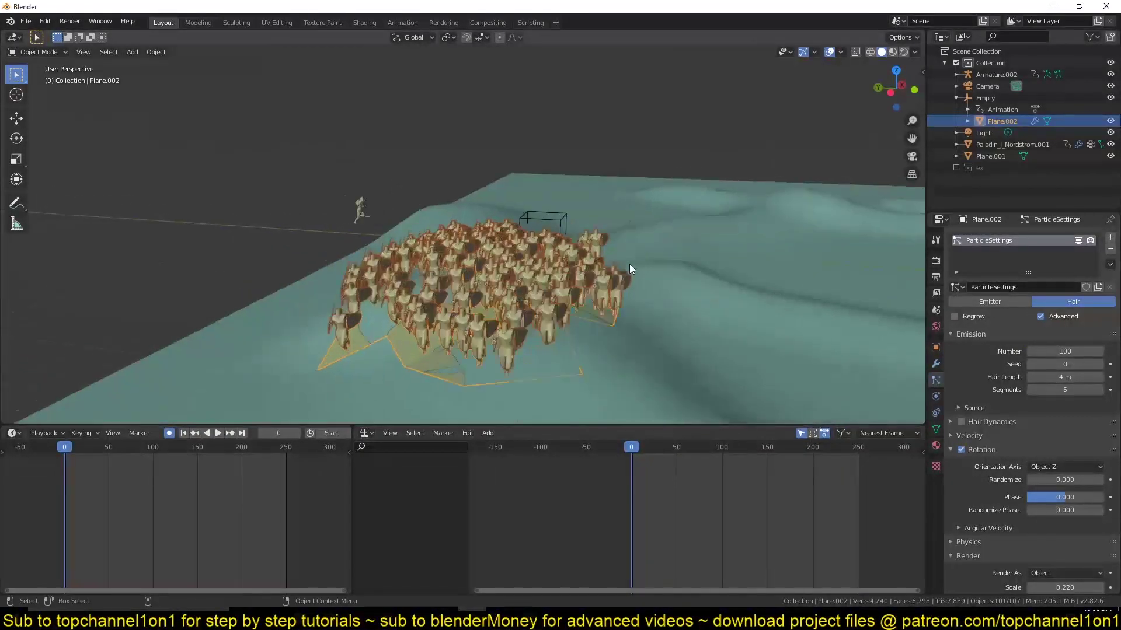
key("alt+a")
scroll(978, 461, "down", 5)
scroll(1071, 514, "down", 5)
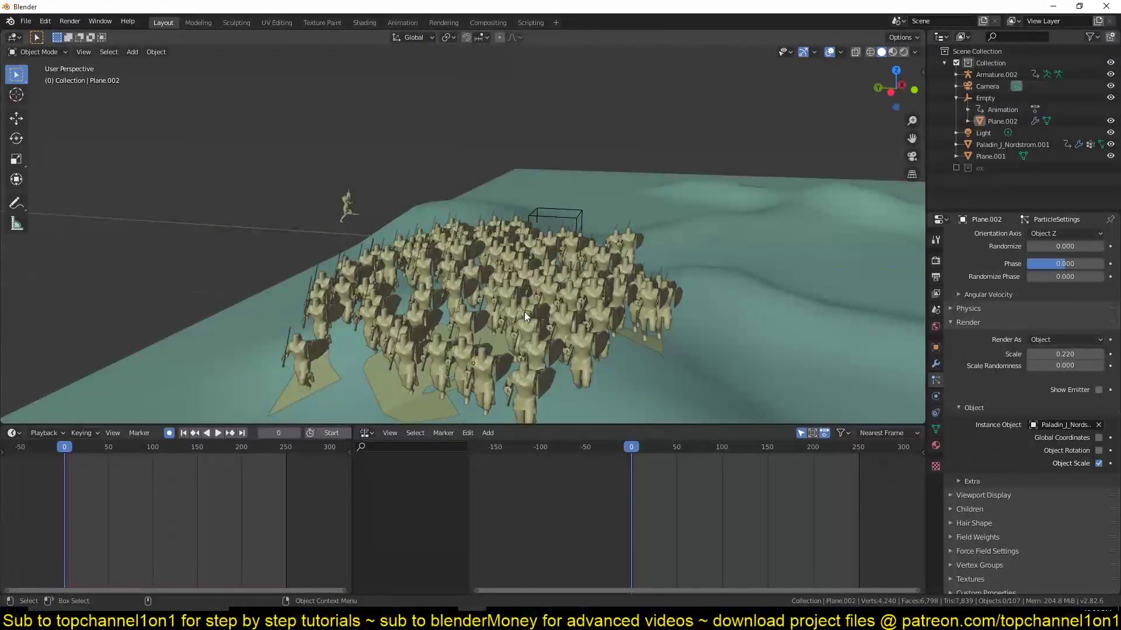
left_click(1099, 450)
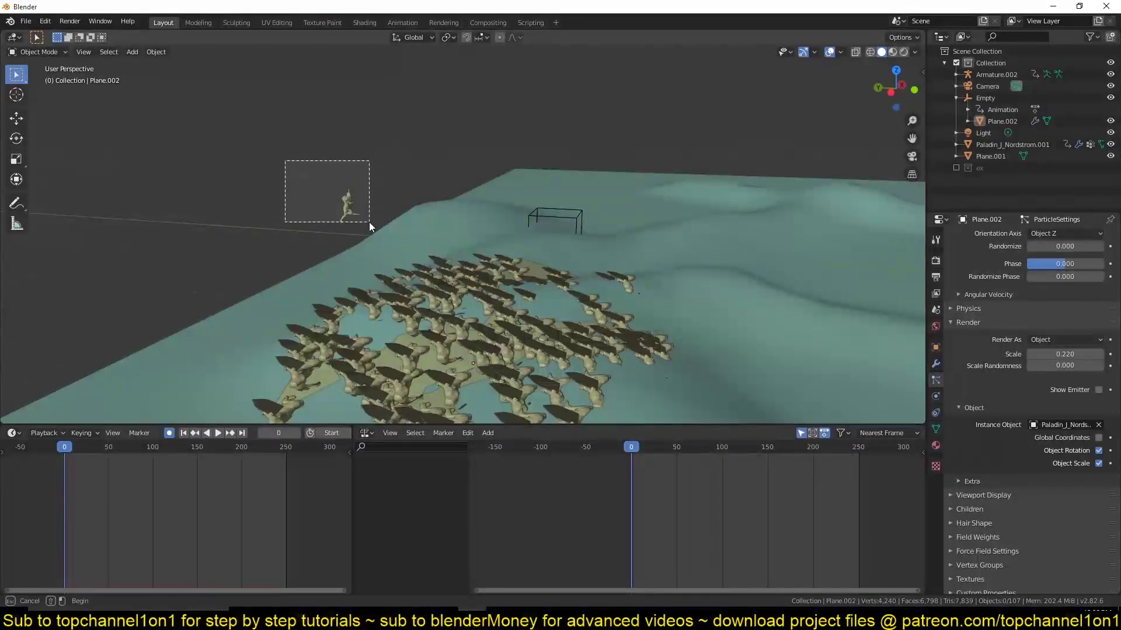
Step: Select the source paladin and its armature, and delete their keyframe at frame 0
left_click_drag(368, 222, 371, 221)
key("r")
key("x")
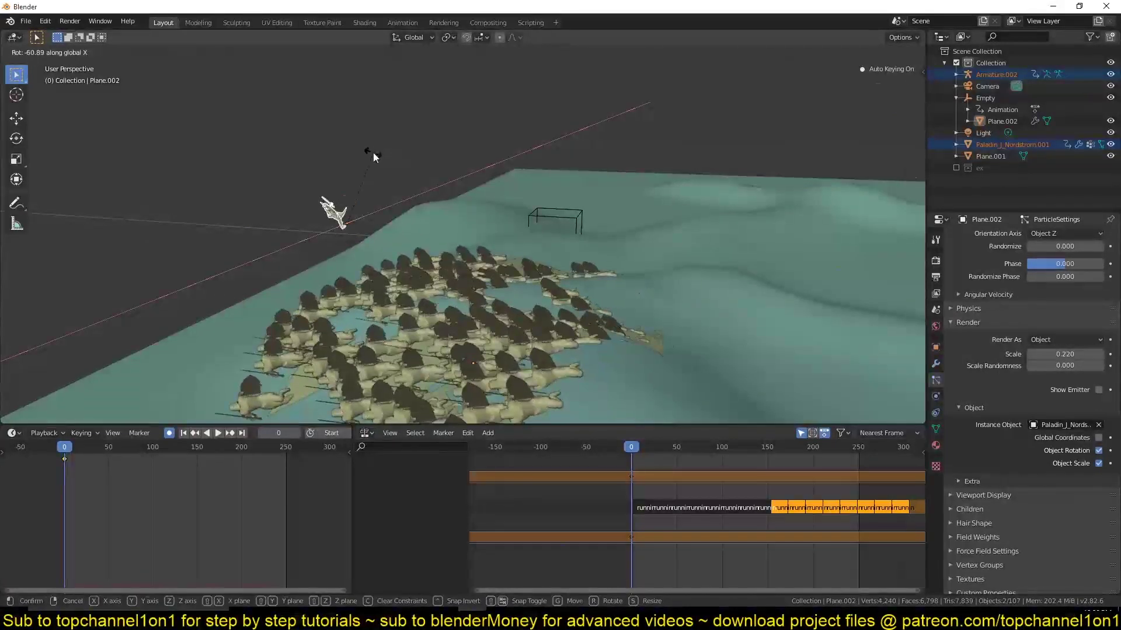
right_click(373, 156)
key("x")
left_click(170, 490)
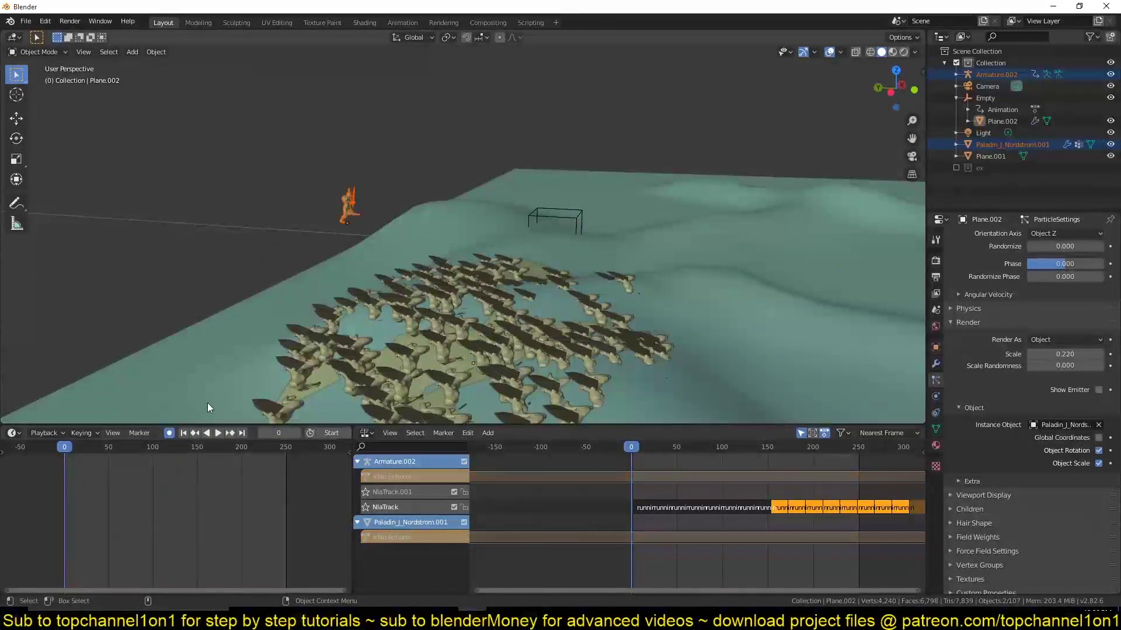
Step: Try rotating the source paladin and its armature about global X in 90-degree increments
type("rx")
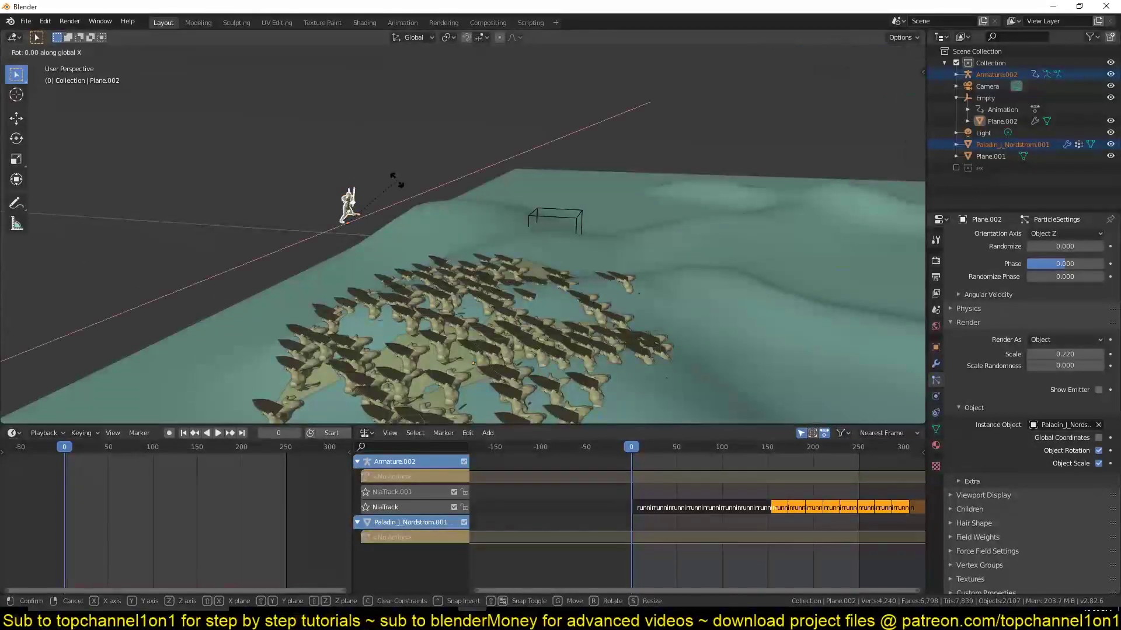
type("9")
right_click(396, 179)
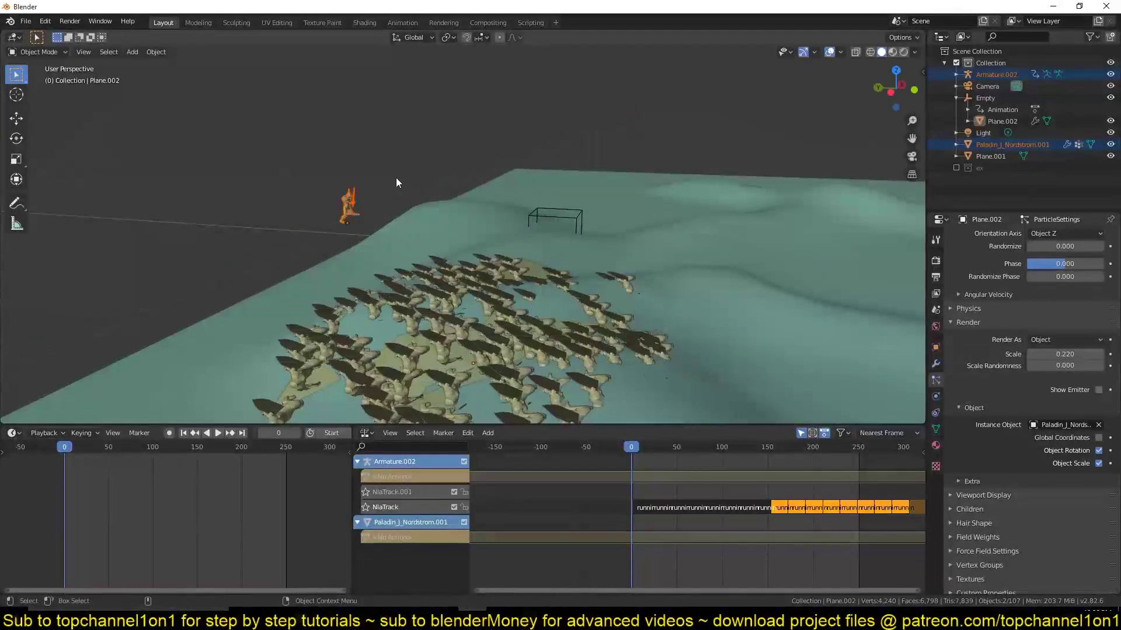
type("rx90")
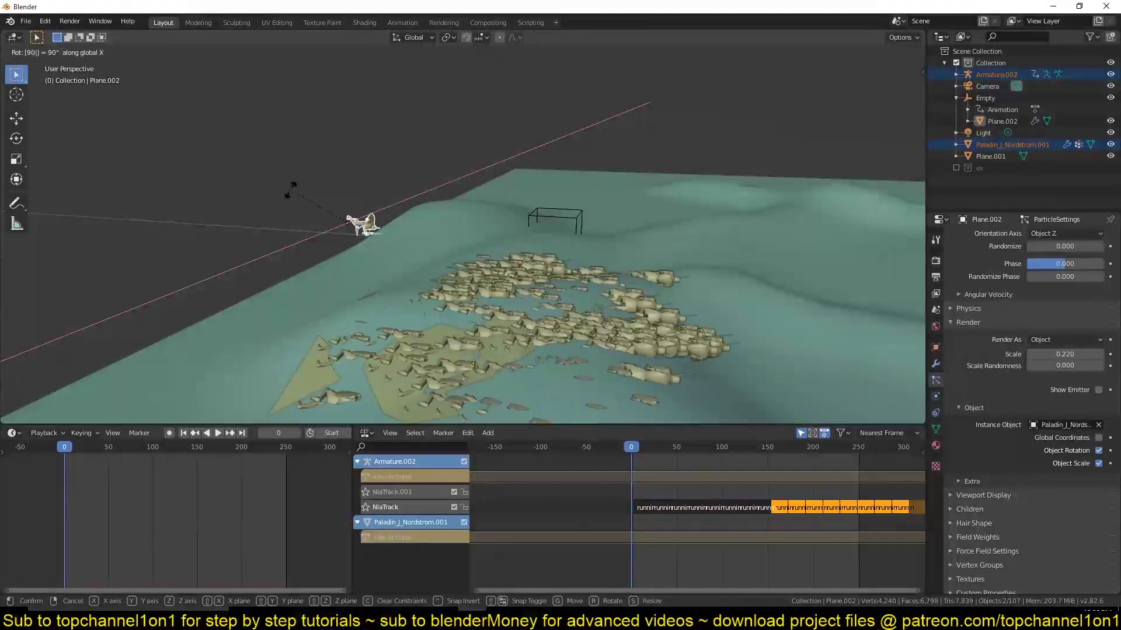
left_click(290, 190)
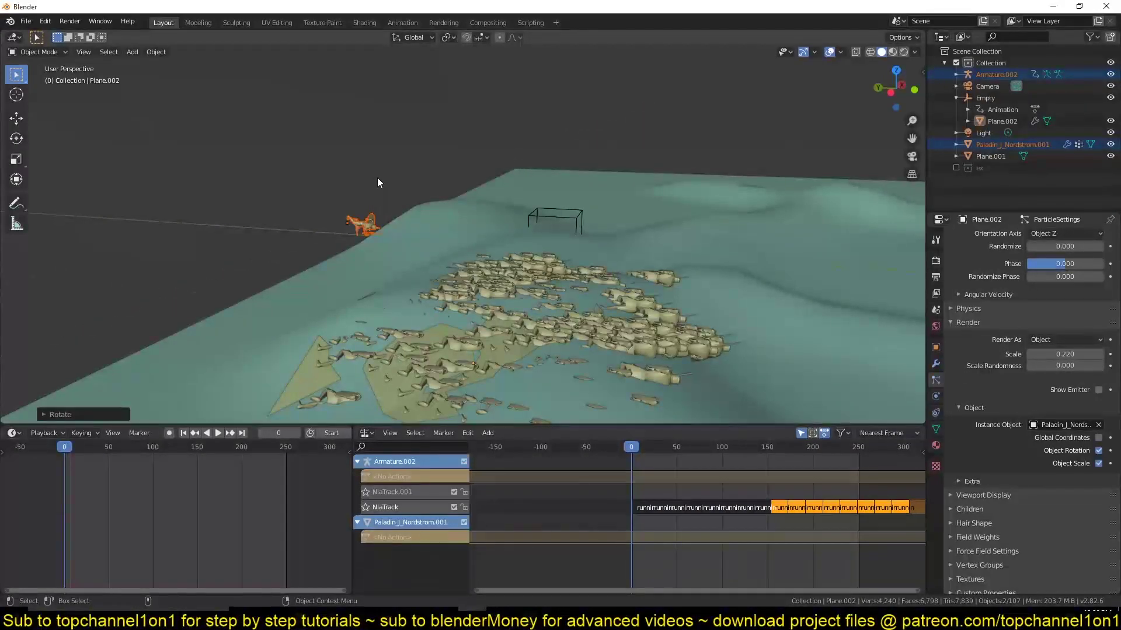
type("rx90")
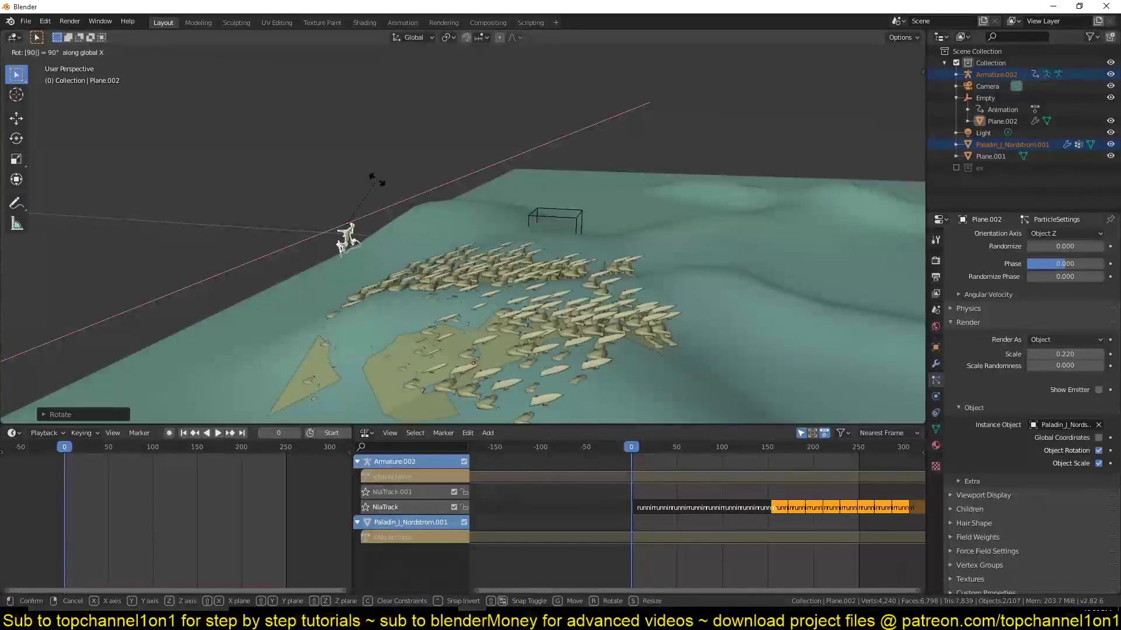
left_click(377, 183)
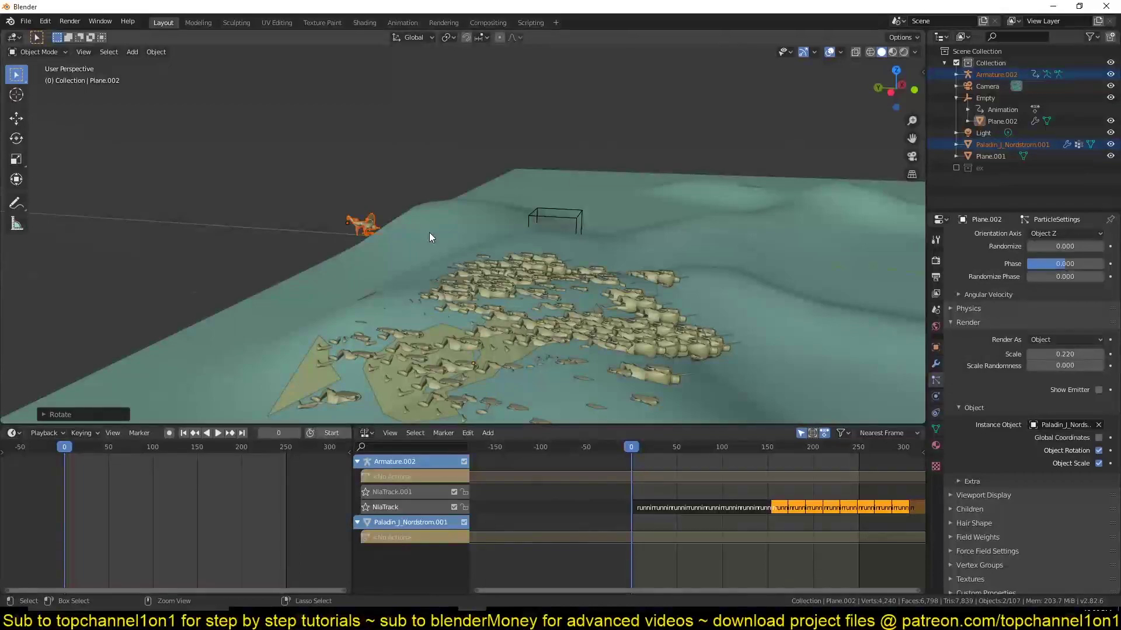
Step: Test rotating the source paladin and armature with trackball rotation and about global X, Z and Y
middle_click_drag(429, 233, 501, 246)
key("r")
key("r")
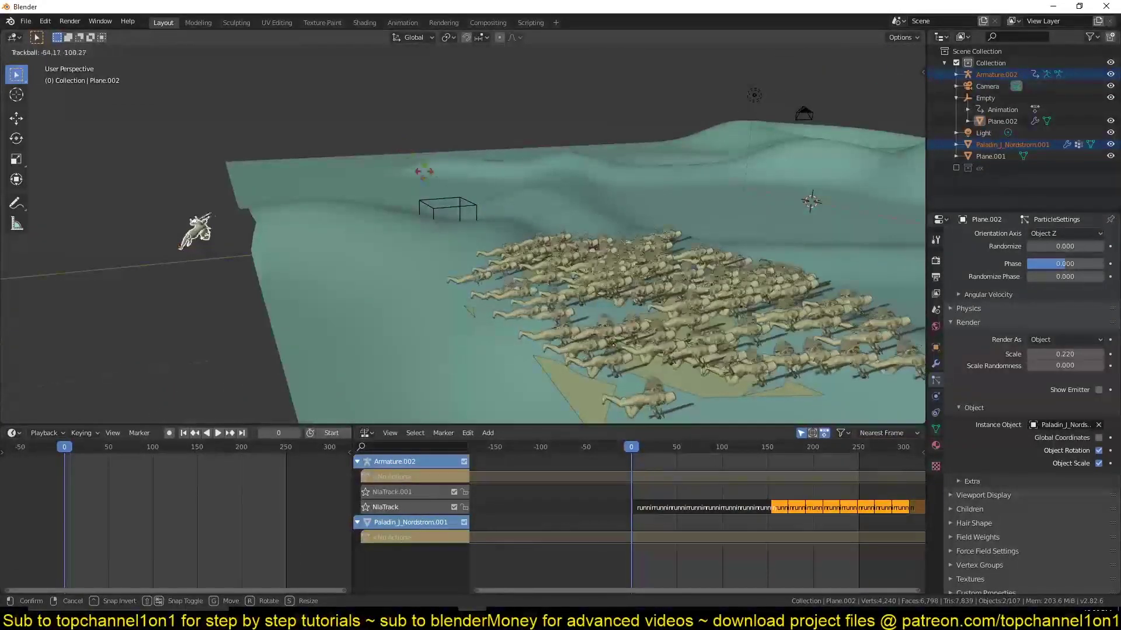
key("x")
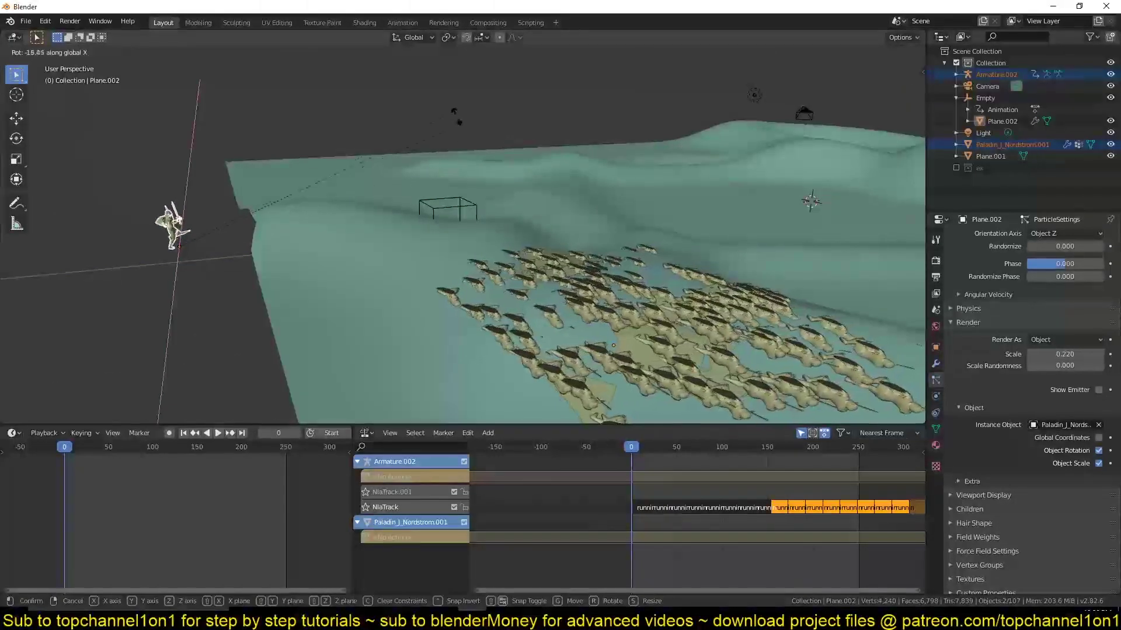
key("Escape")
key("r")
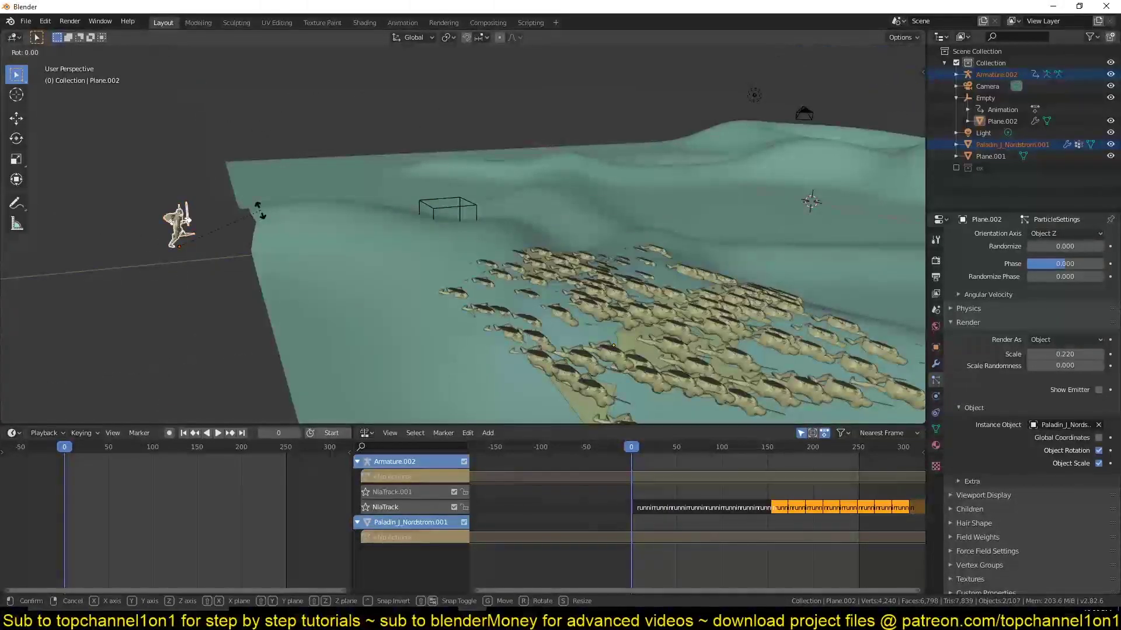
key("z")
key("Escape")
key("r")
key("y")
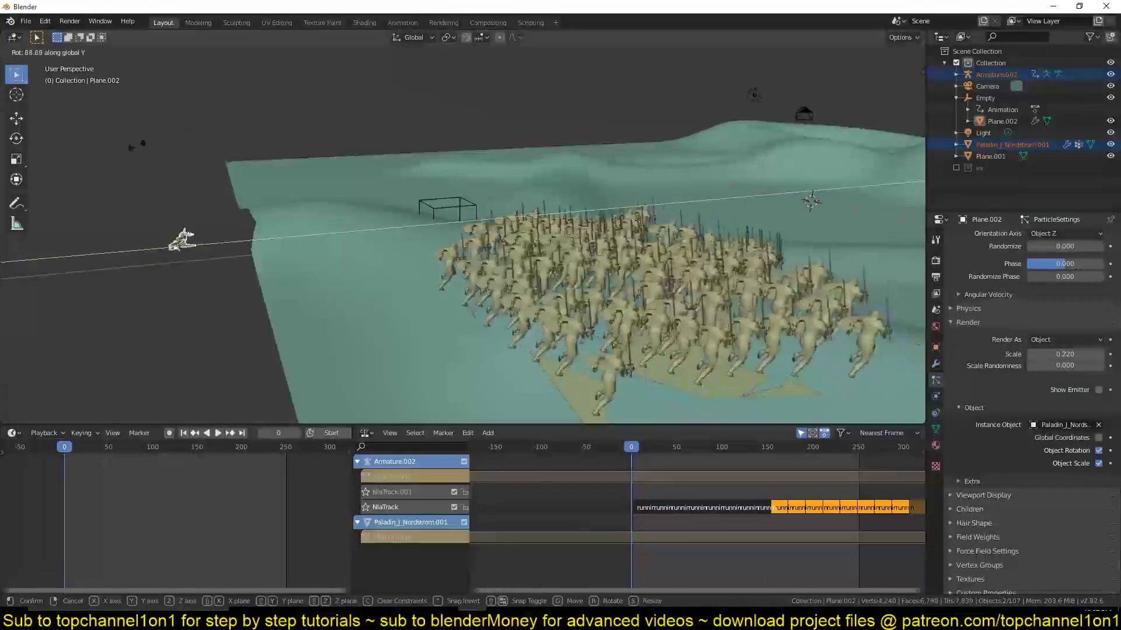
key("Escape")
Step: Rotate the source paladin and its armature 90 degrees about global Y
key("r")
key("y")
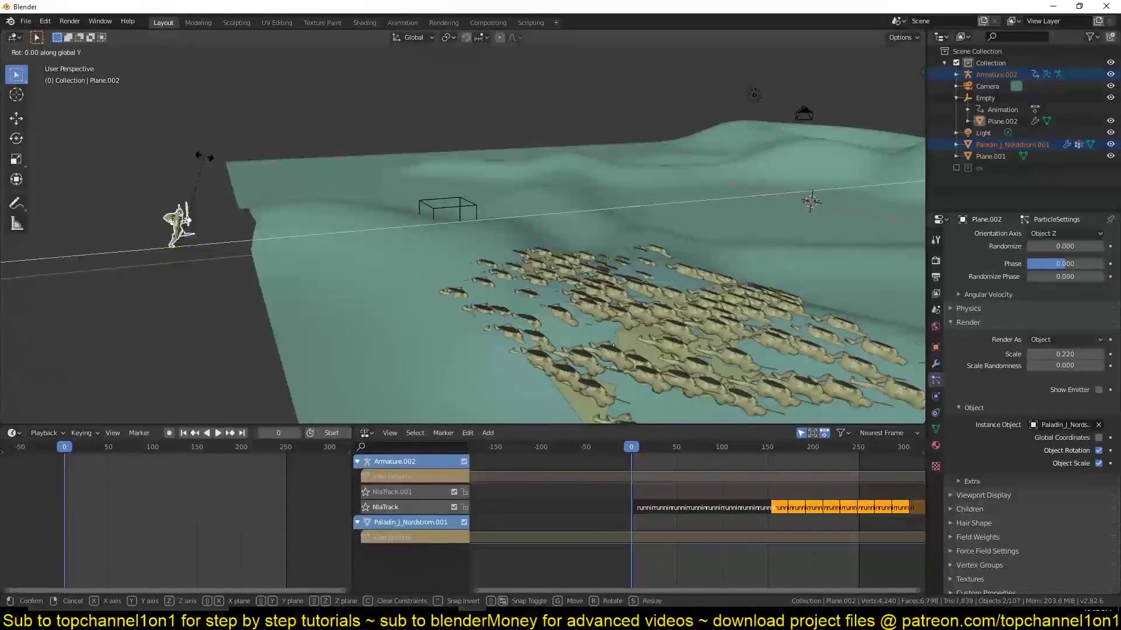
key("9")
key("0")
key("Return")
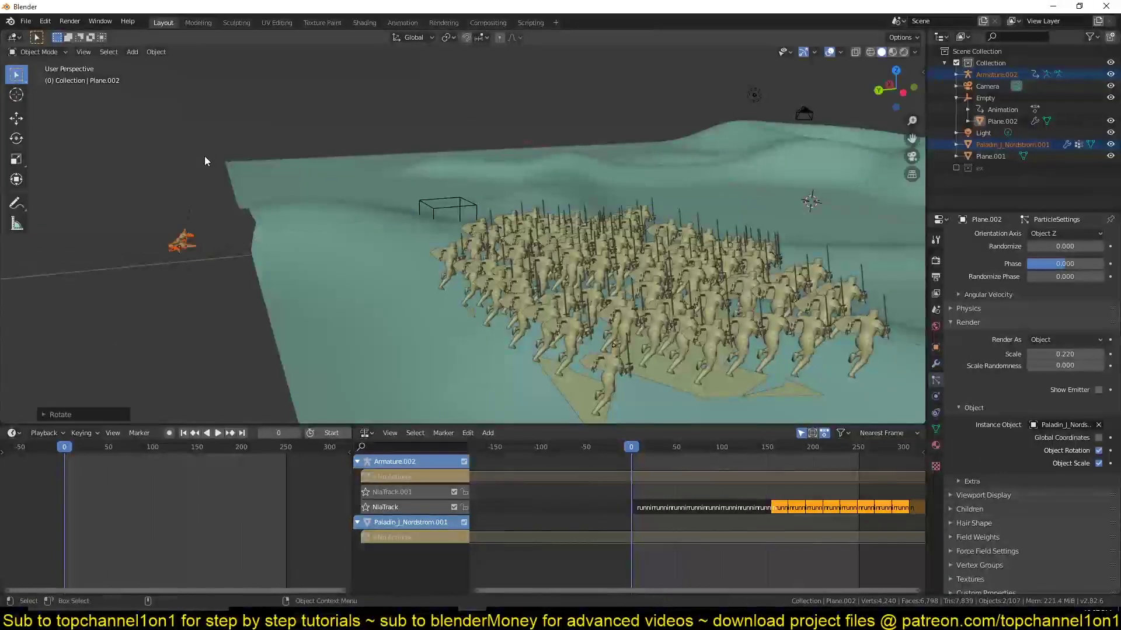
Step: Deselect everything and play the animation to examine how the particle army runs over the terrain
middle_click_drag(211, 168, 197, 228)
middle_click_drag(404, 271, 433, 283)
key("alt+a")
key("space")
key("Escape")
middle_click_drag(534, 282, 706, 195, "shift")
scroll(690, 219, "up", 3)
middle_click_drag(386, 201, 375, 228, "shift")
scroll(407, 222, "down", 2)
key("space")
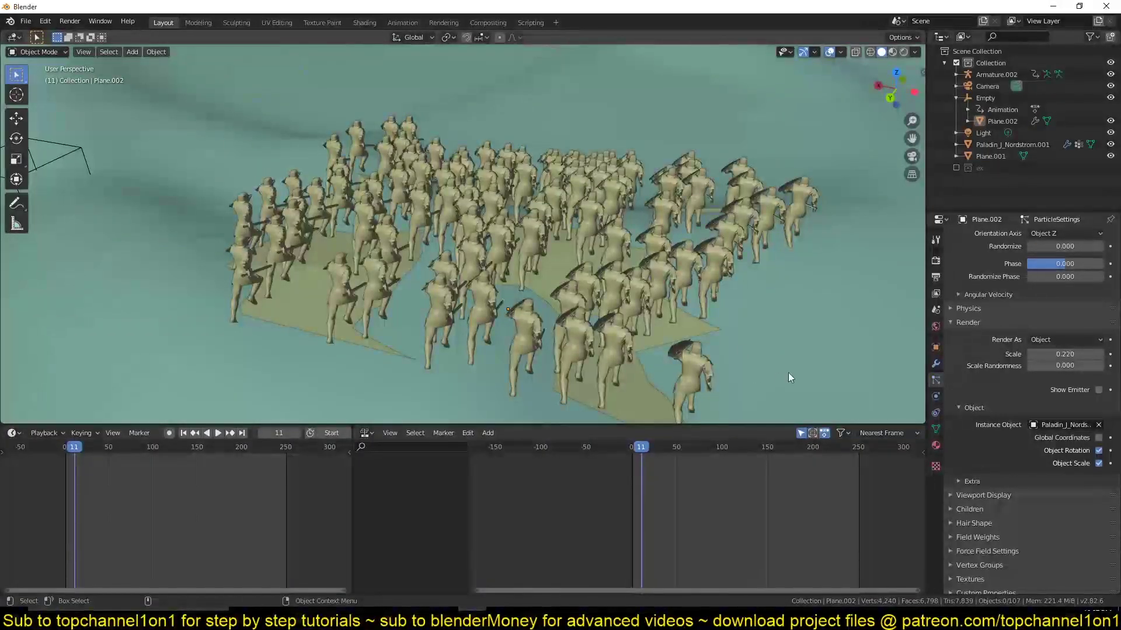
Step: Scale up the entire Plane.002 mesh in Edit Mode to spread the paladins farther apart, and deselect it
scroll(730, 331, "down", 5)
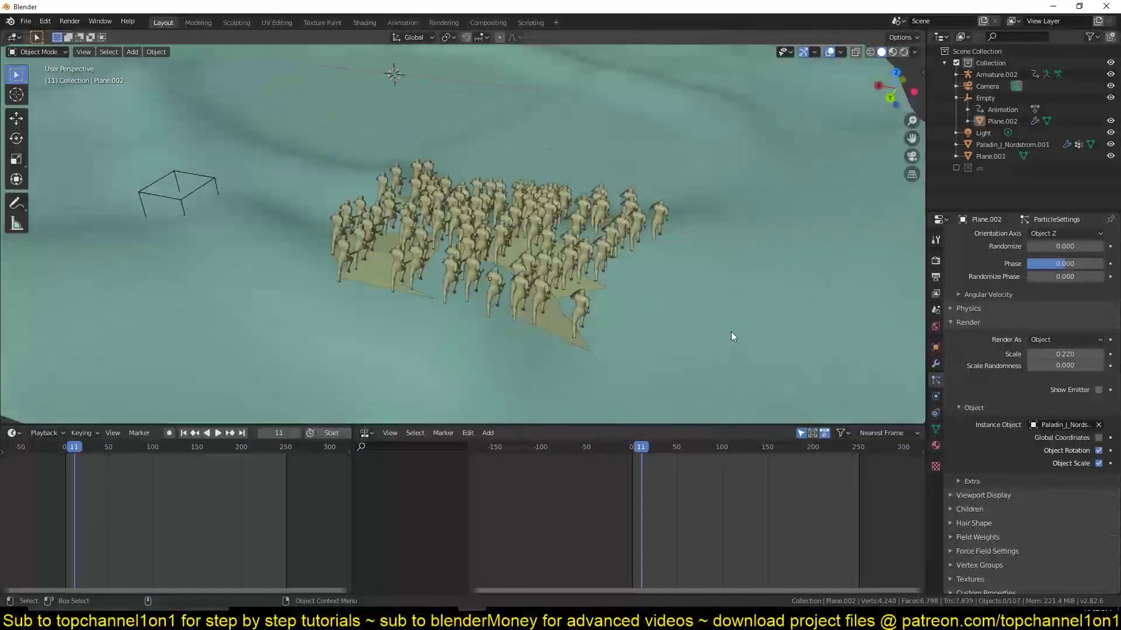
left_click(534, 313)
key("Tab")
scroll(540, 308, "up", 5)
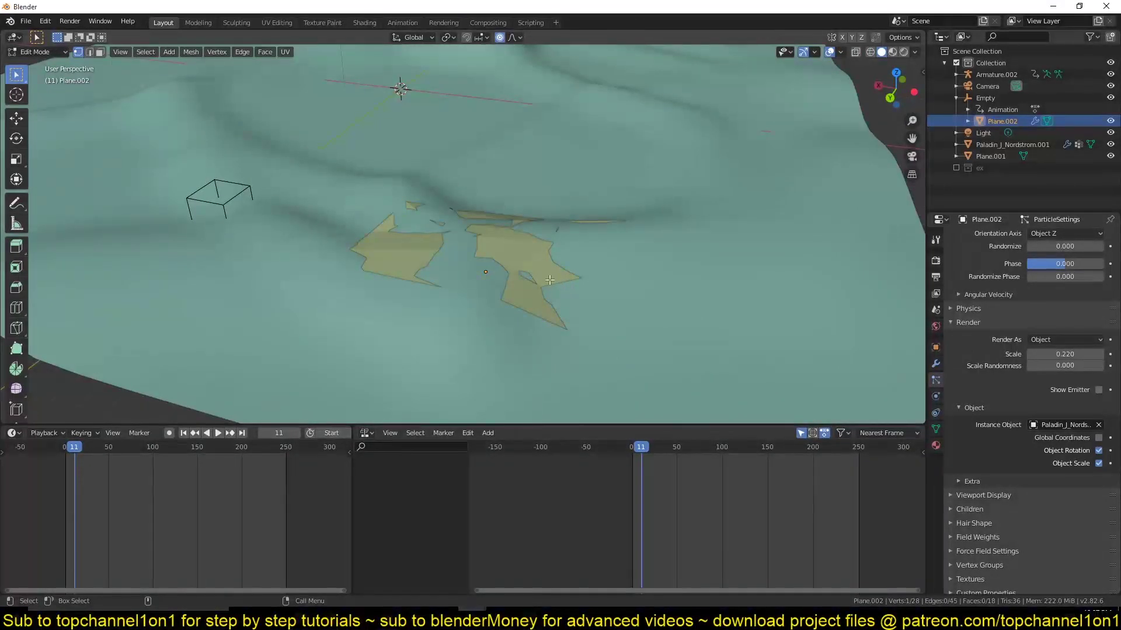
key("shift+z")
key("a")
key("s")
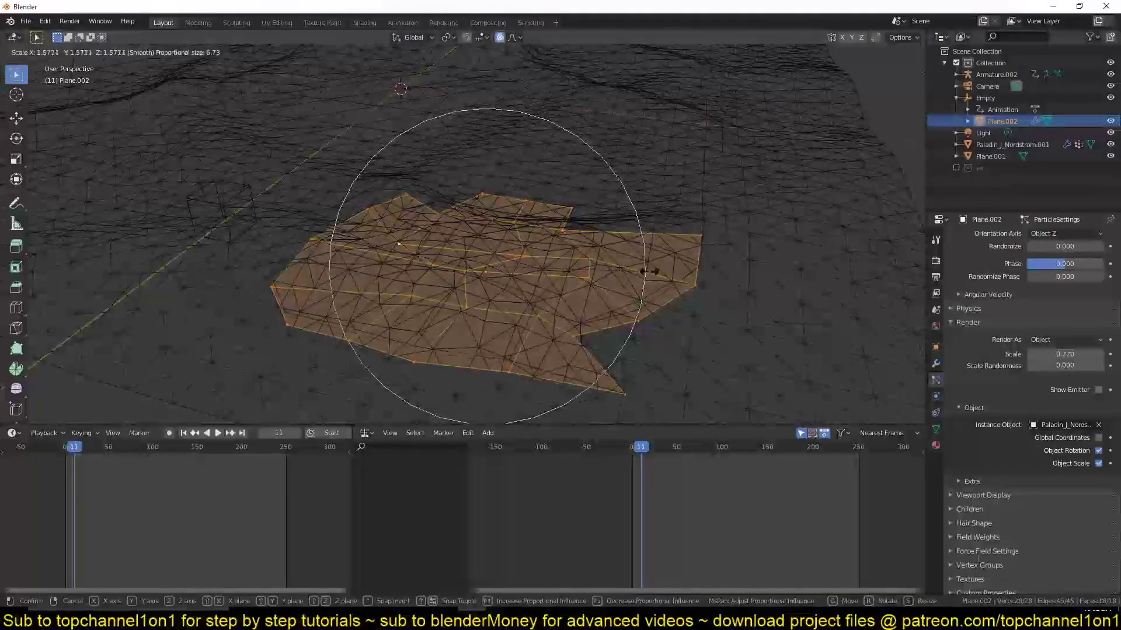
left_click(628, 270)
key("Tab")
key("shift+z")
key("alt+a")
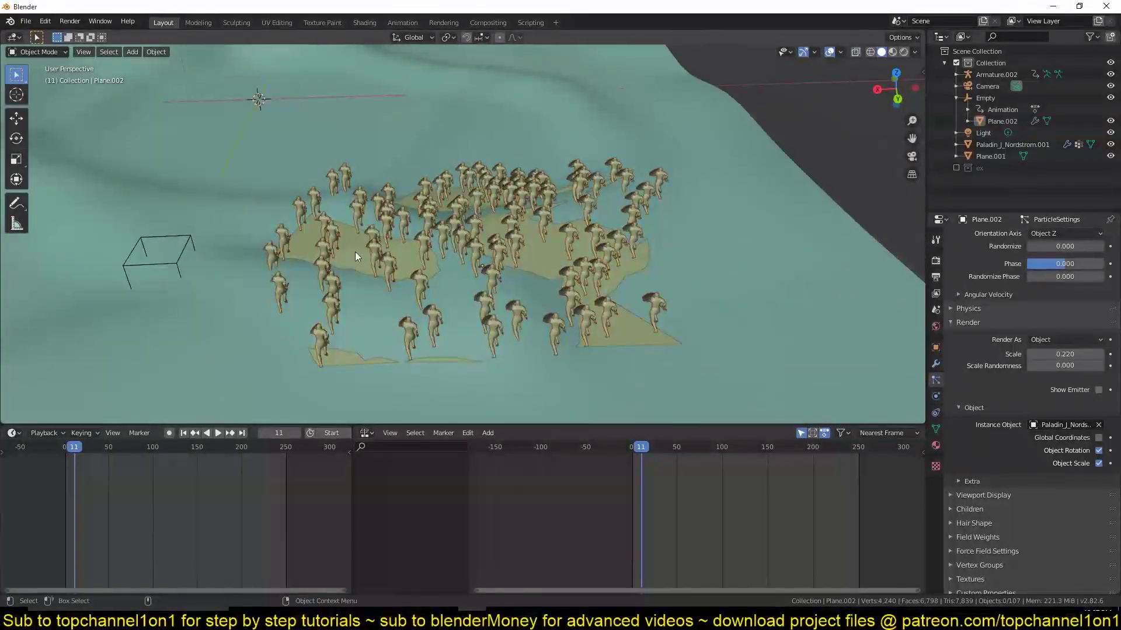
Step: Set the Scale Randomness of the paladin particles to 0.254 and check the size variation across the army
middle_click_drag(355, 251, 489, 235)
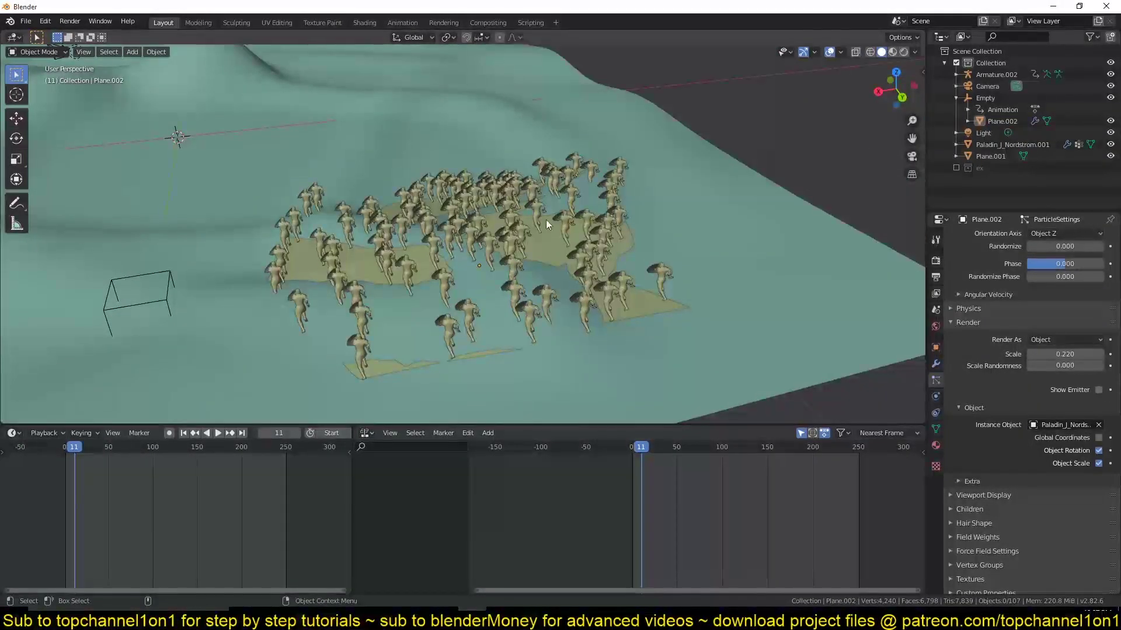
scroll(1047, 321, "up", 5)
scroll(1043, 330, "down", 2)
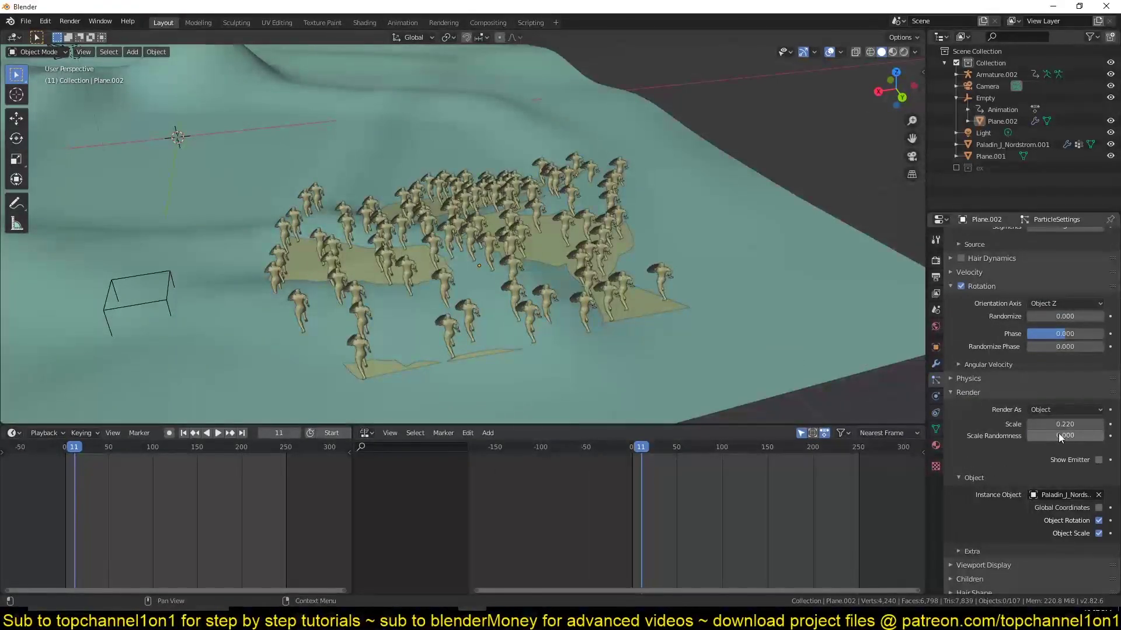
left_click_drag(1068, 436, 1089, 436)
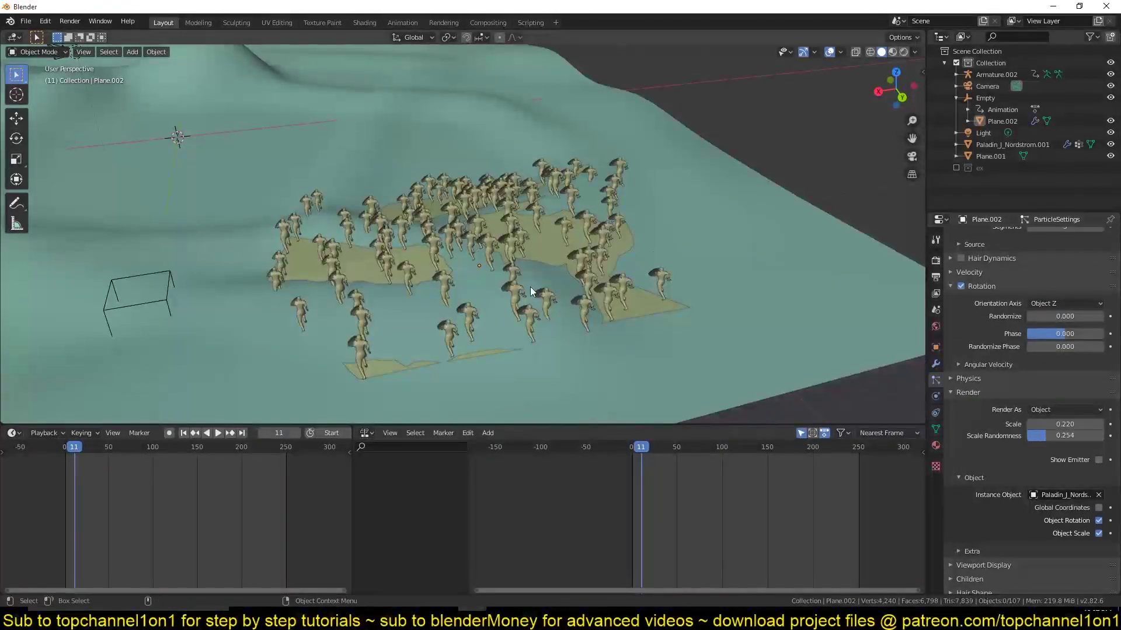
middle_click_drag(530, 286, 583, 259)
middle_click_drag(647, 286, 456, 292)
middle_click_drag(341, 250, 288, 241)
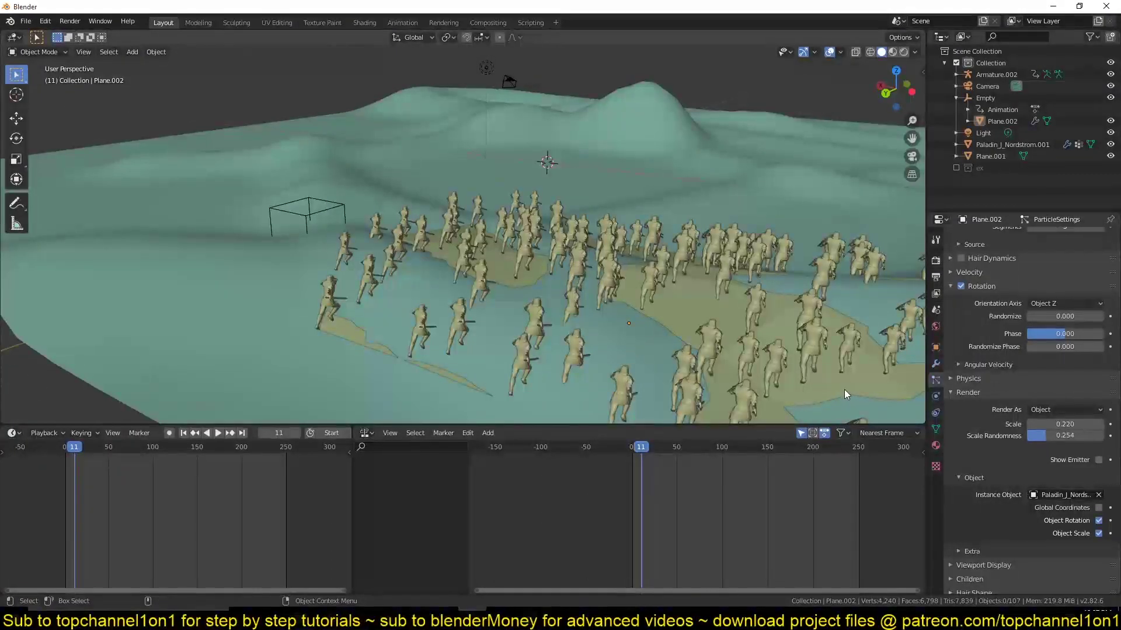
scroll(997, 488, "down", 1)
scroll(996, 488, "down", 2)
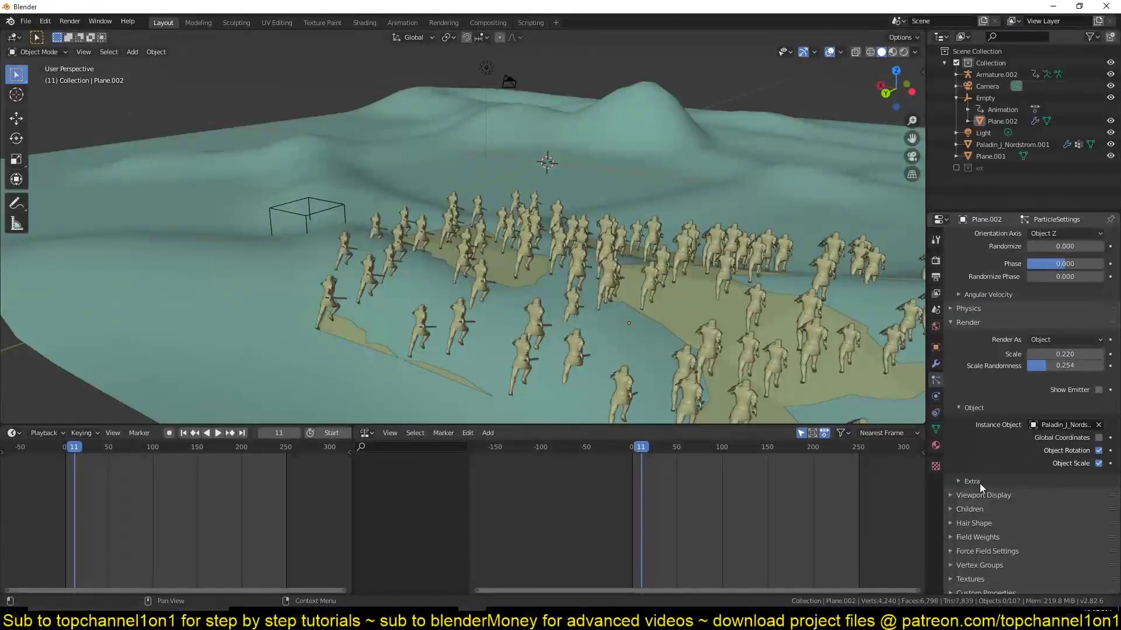
Step: Review the Plane.002 particle settings, then play the animation and inspect the size variation in the running army
scroll(975, 360, "up", 4)
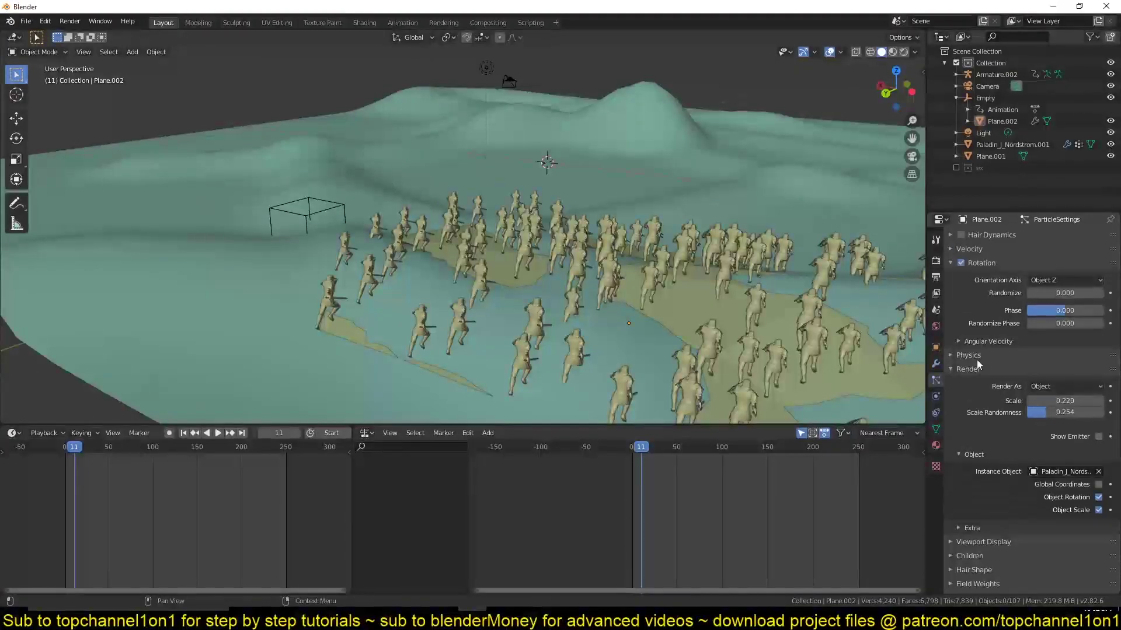
scroll(992, 301, "up", 1)
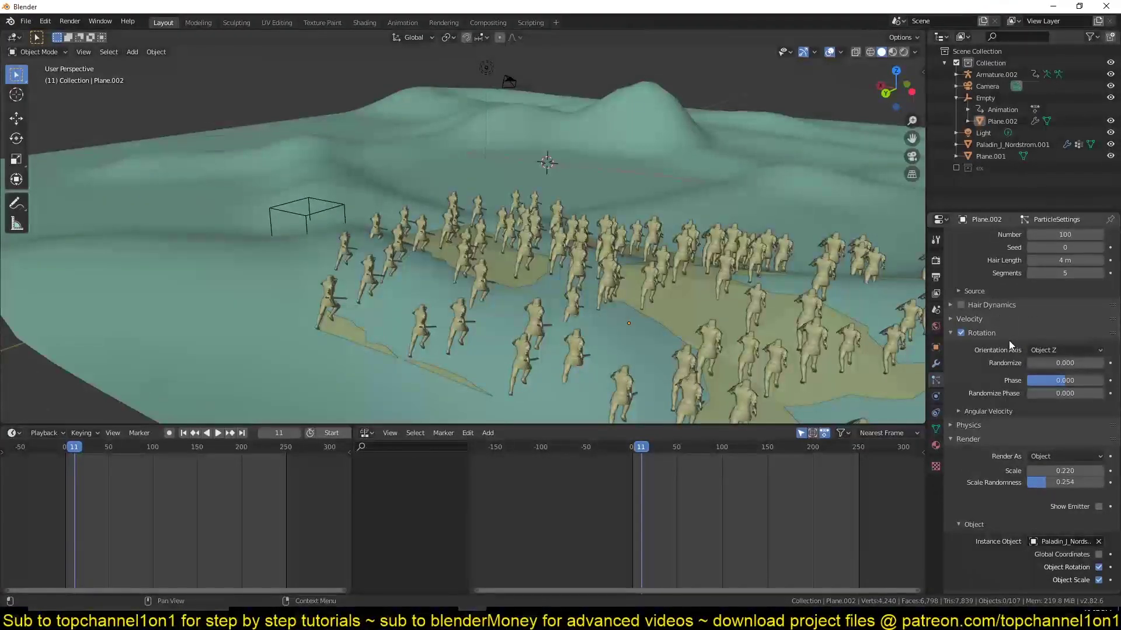
scroll(1009, 341, "up", 3)
scroll(1018, 374, "down", 4)
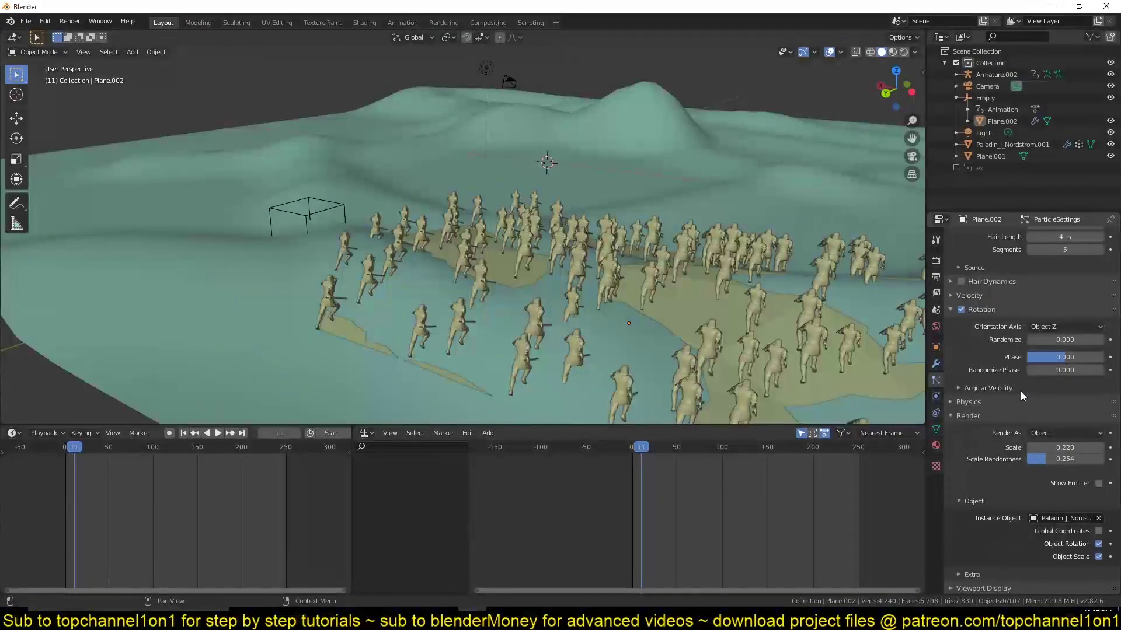
scroll(1020, 396, "down", 3)
scroll(992, 380, "down", 1)
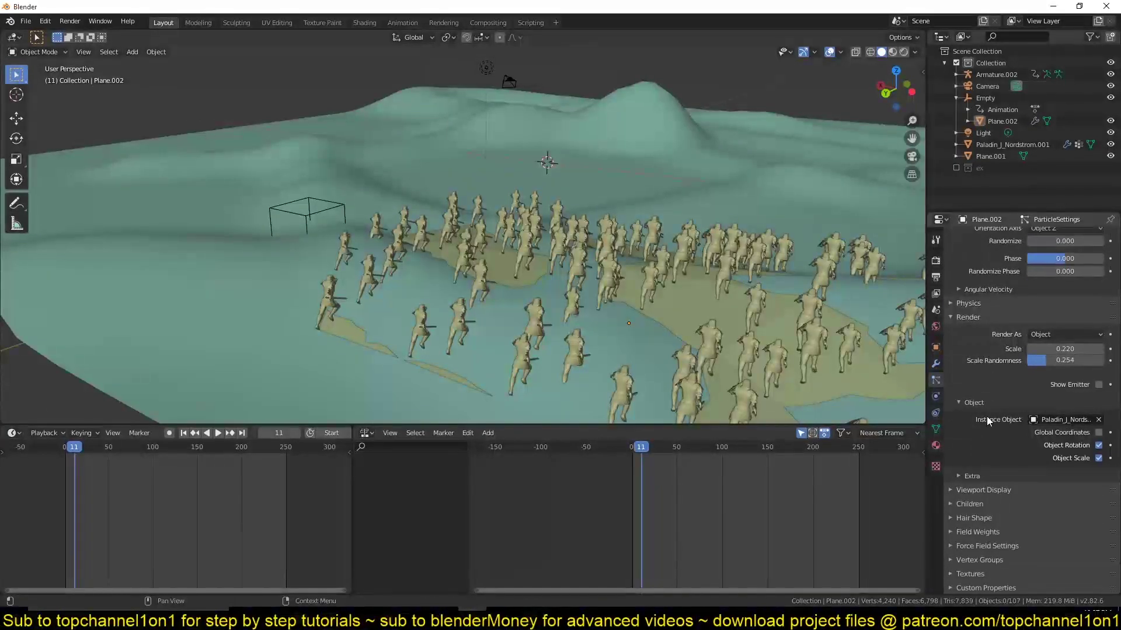
scroll(615, 289, "down", 5)
key("space")
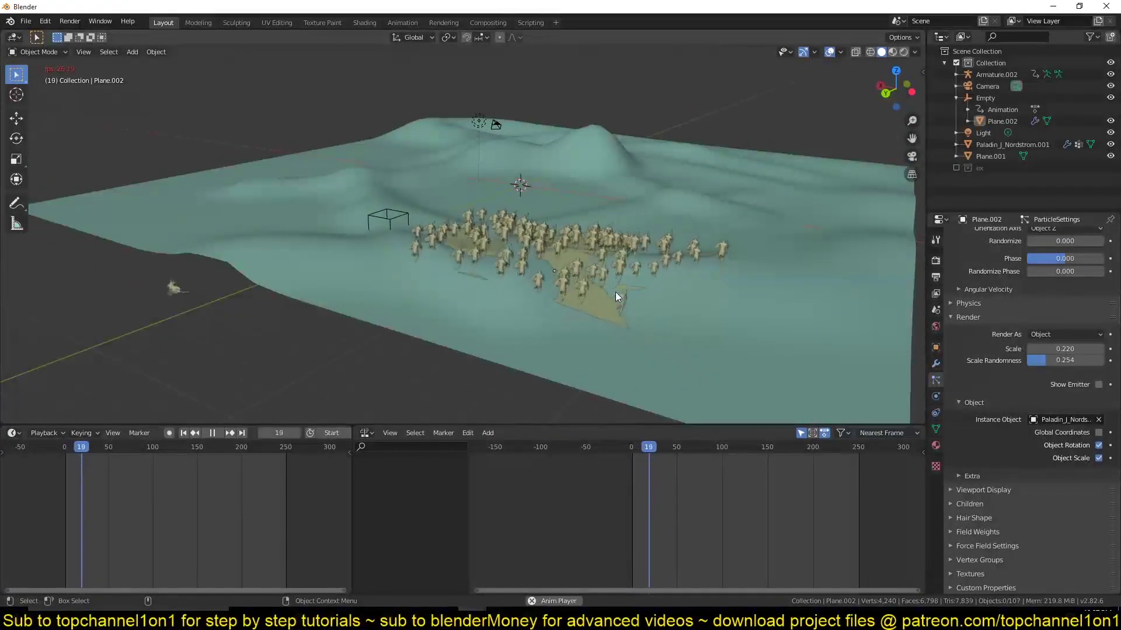
key("space")
middle_click_drag(593, 261, 537, 306)
scroll(642, 300, "up", 5)
scroll(412, 262, "down", 6)
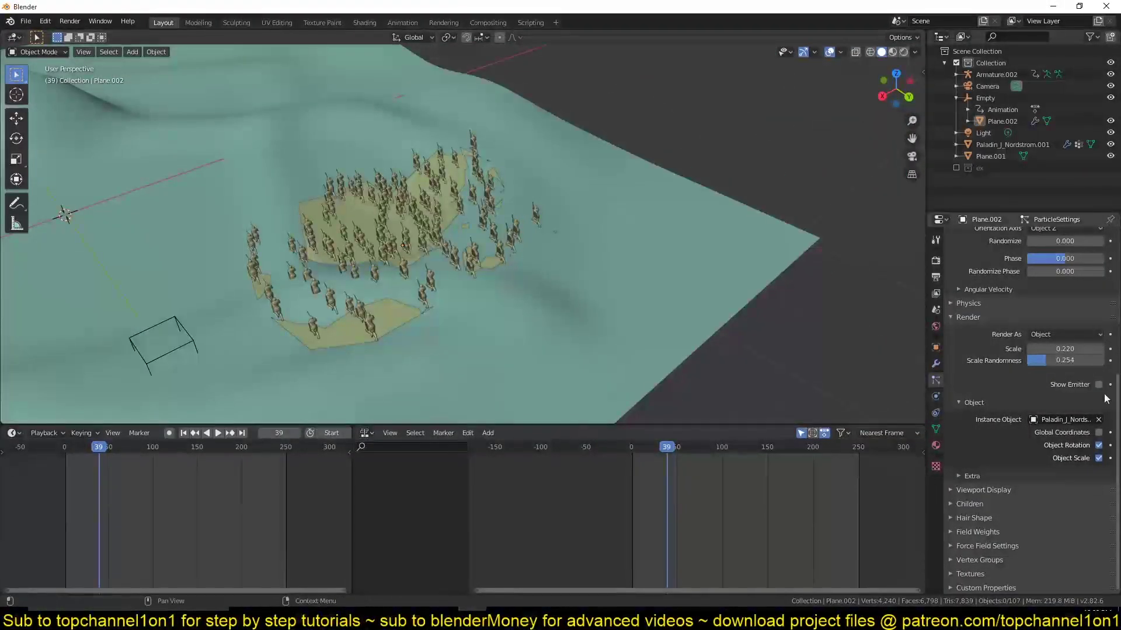
Step: Select the source paladin and its armature beside the terrain and examine them up close
middle_click_drag(160, 321, 303, 126, "shift")
scroll(626, 258, "down", 5)
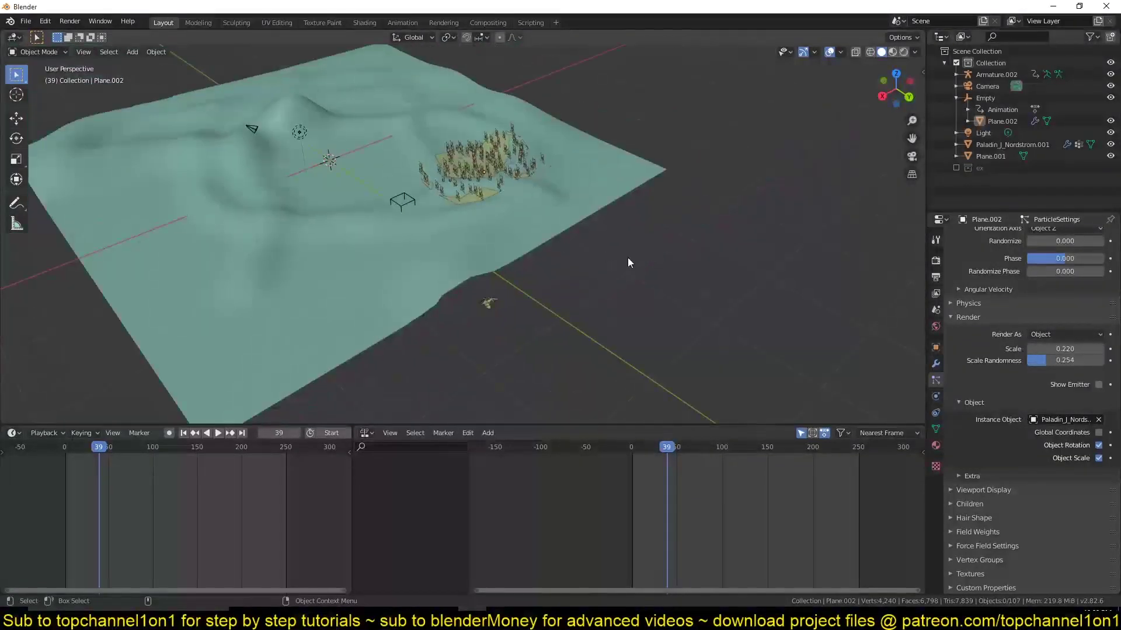
middle_click_drag(616, 268, 621, 241, "shift")
scroll(621, 240, "up", 5)
left_click(613, 356)
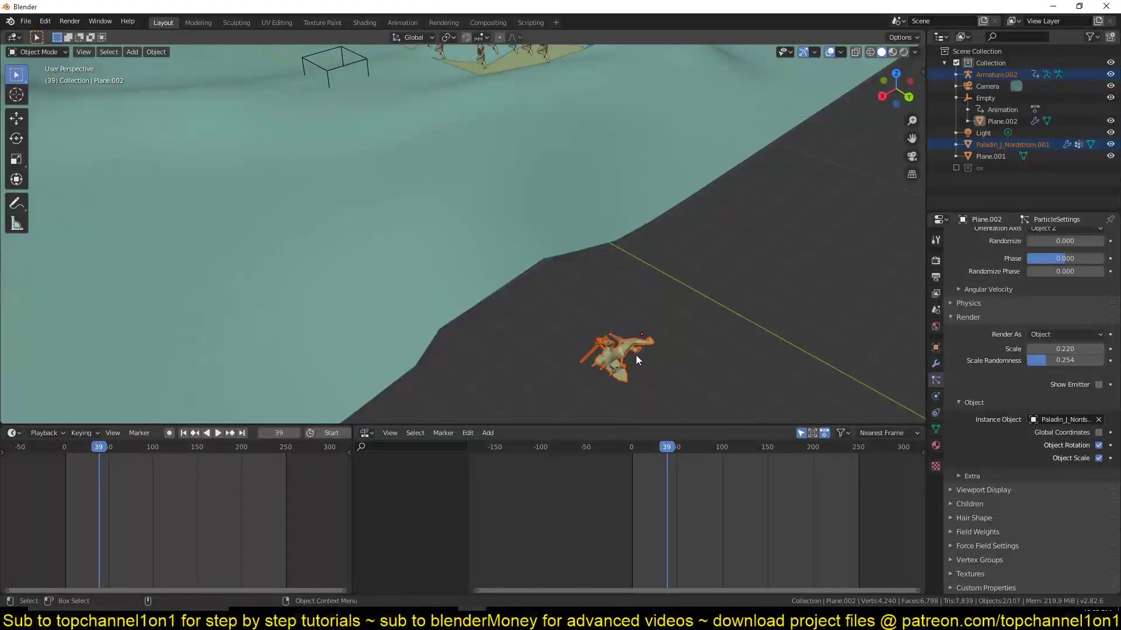
middle_click_drag(636, 355, 633, 291, "shift")
scroll(586, 252, "up", 3)
middle_click_drag(586, 252, 479, 292, "shift")
scroll(480, 293, "down", 1)
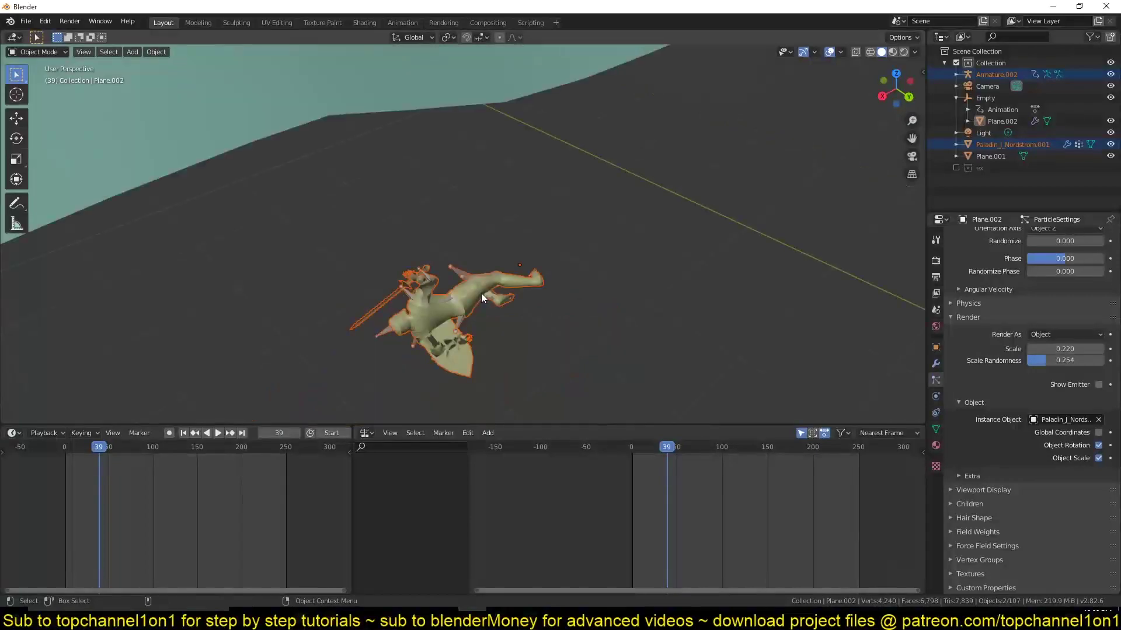
Step: Enable the ex collection, inspect its Armature and the Paladin_J_Nordstrom.001 mesh, and leave everything deselected
left_click(981, 185)
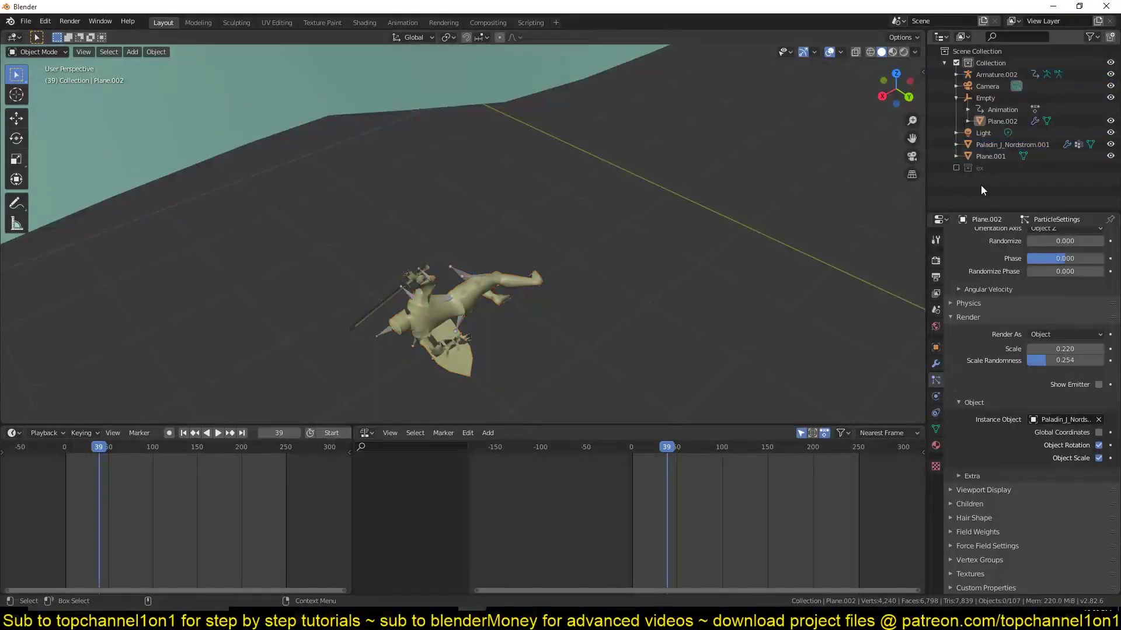
left_click(957, 167)
left_click(984, 181)
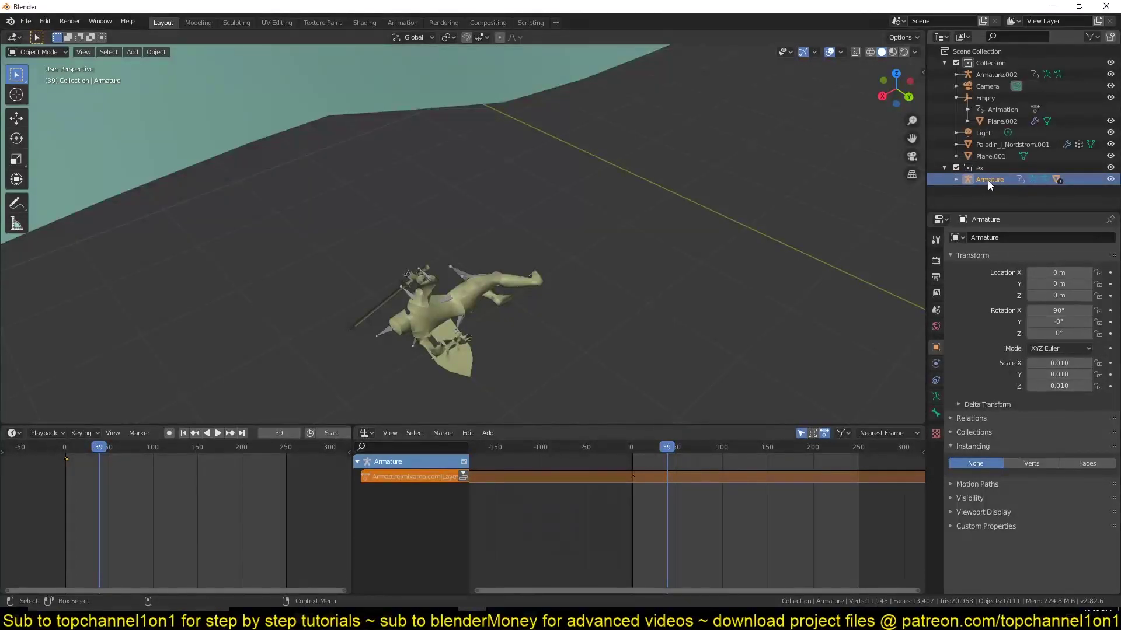
left_click(984, 145)
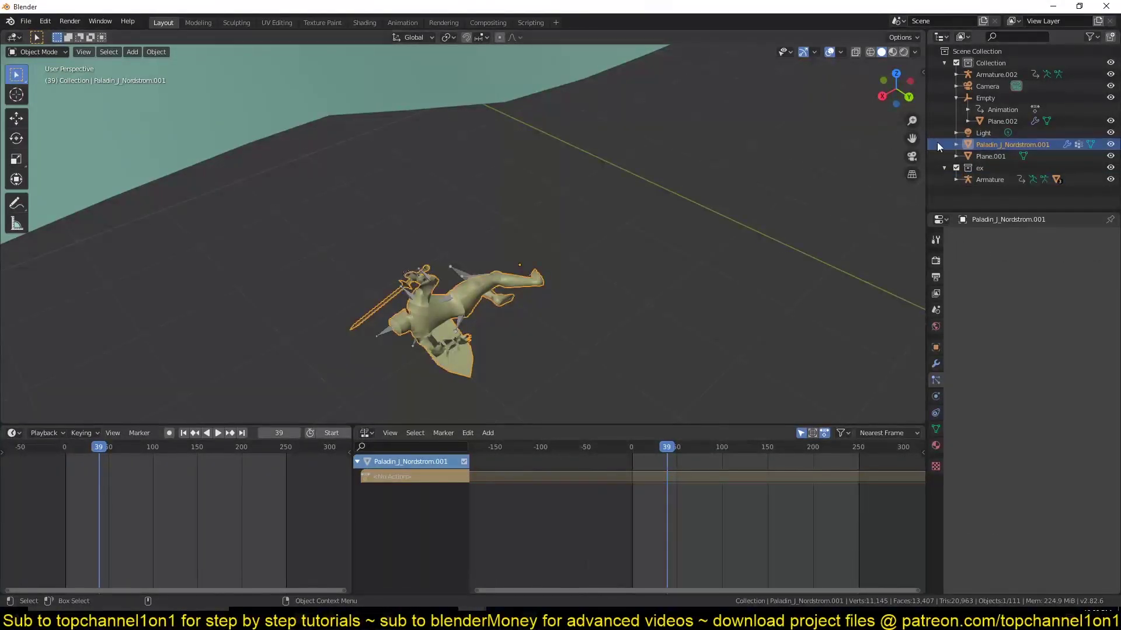
left_click(759, 118)
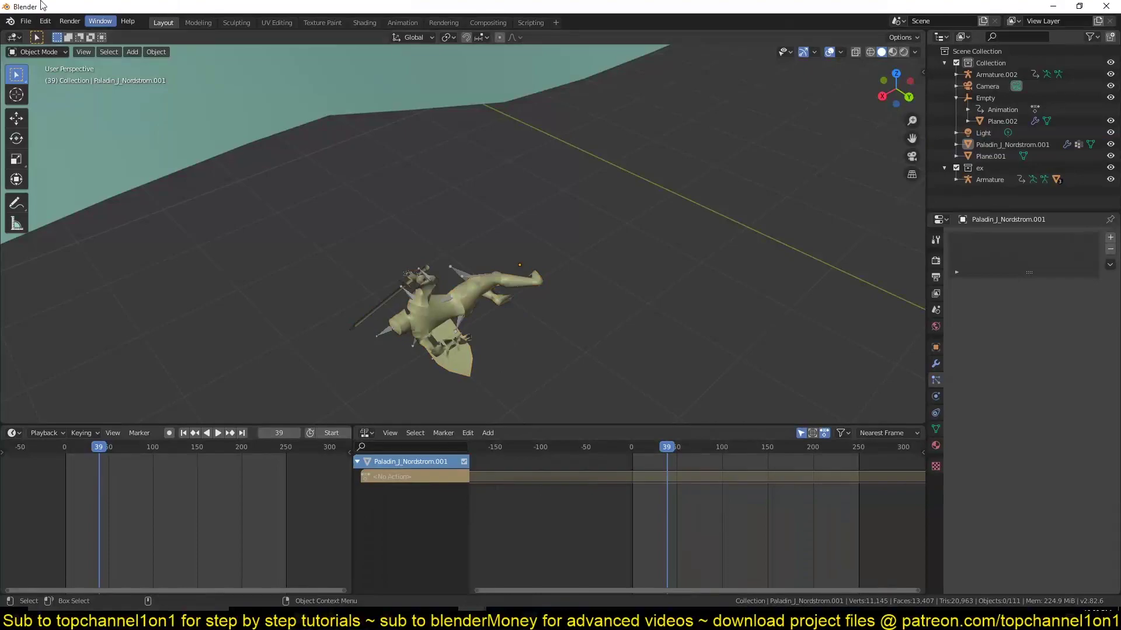
left_click(26, 21)
mouse_move(68, 179)
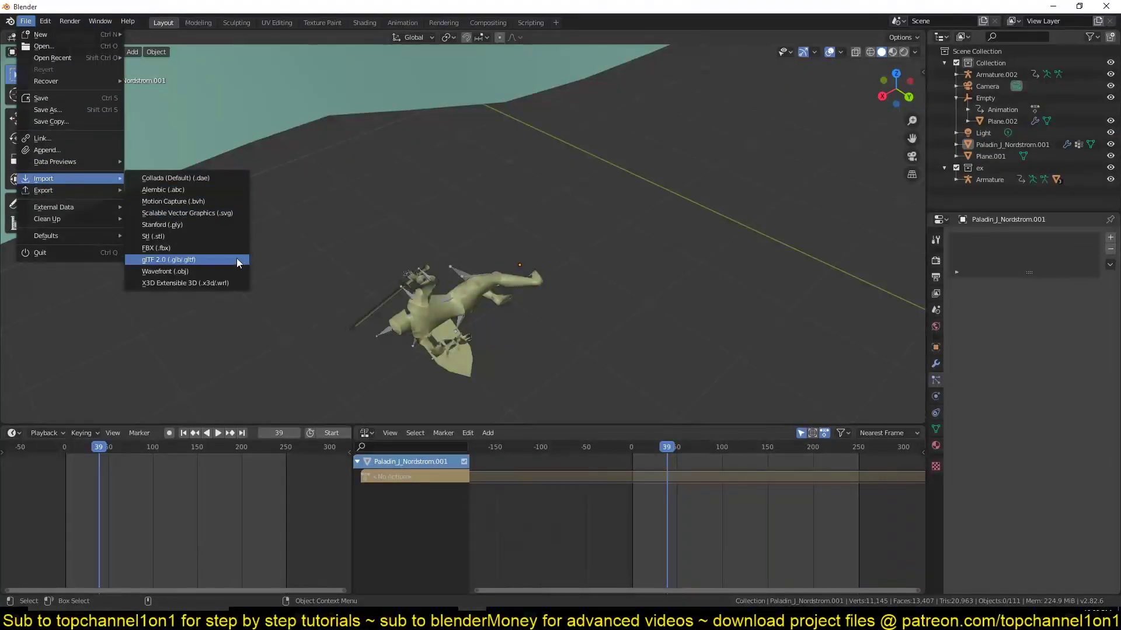
left_click(216, 237)
left_click(841, 491)
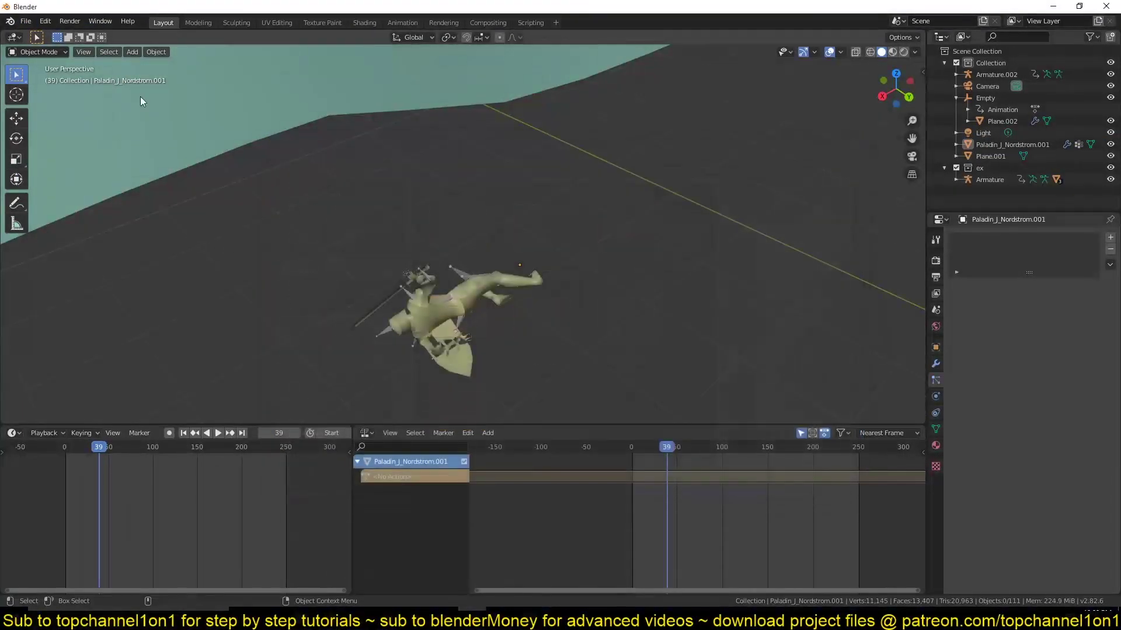
Step: Import the knight_d_pelegrini.fbx character from the Downloads folder as FBX
left_click(26, 21)
mouse_move(73, 183)
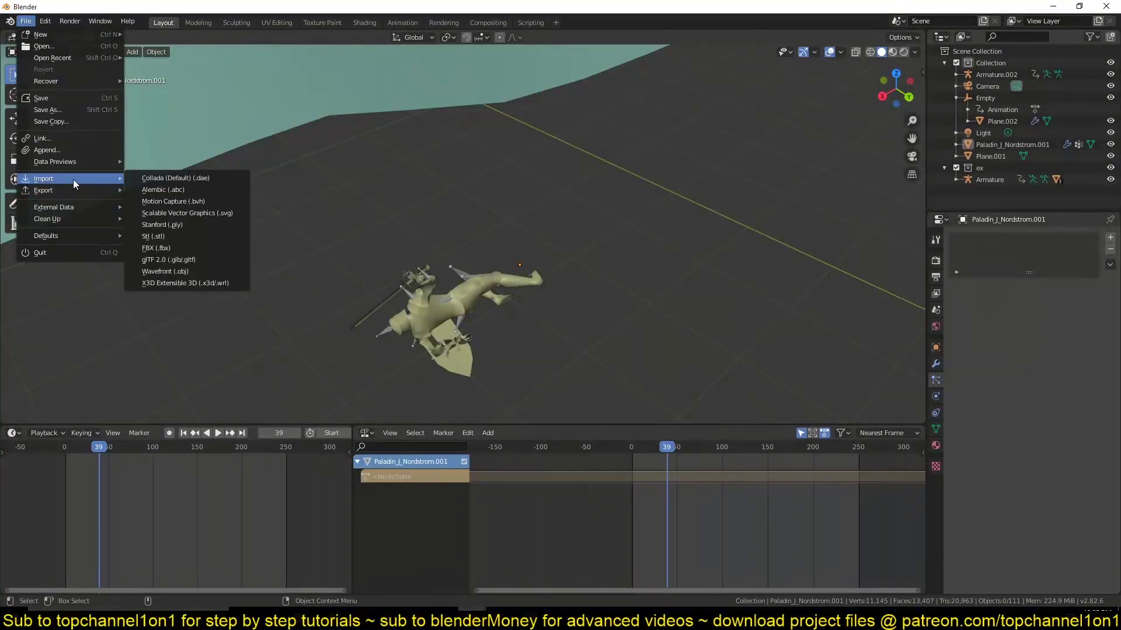
left_click(161, 252)
scroll(557, 374, "down", 5)
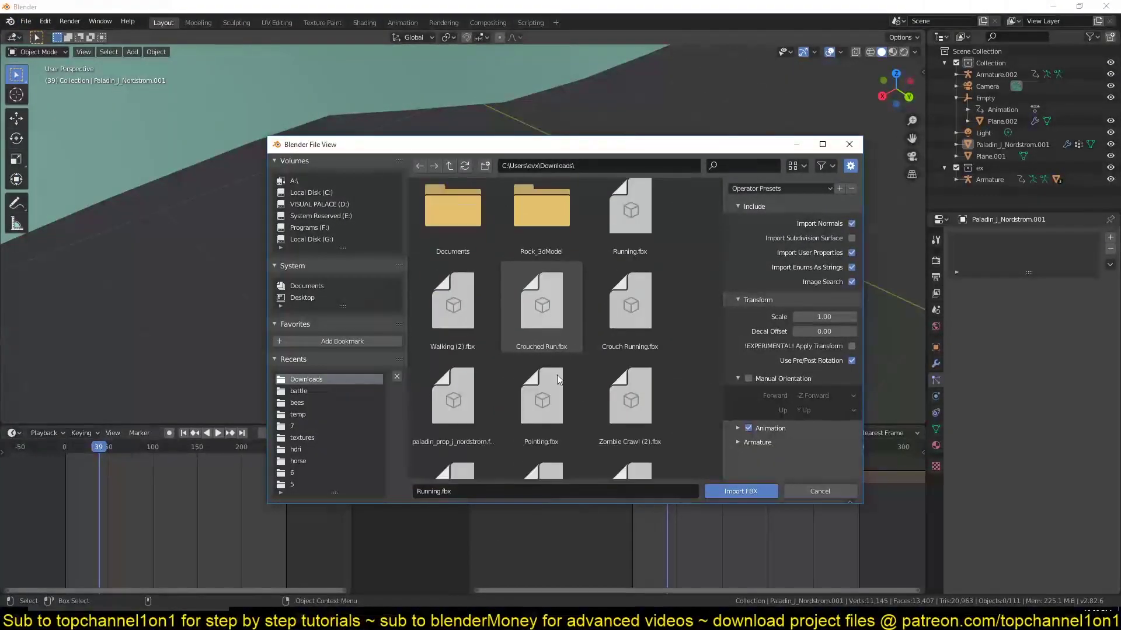
scroll(557, 374, "down", 5)
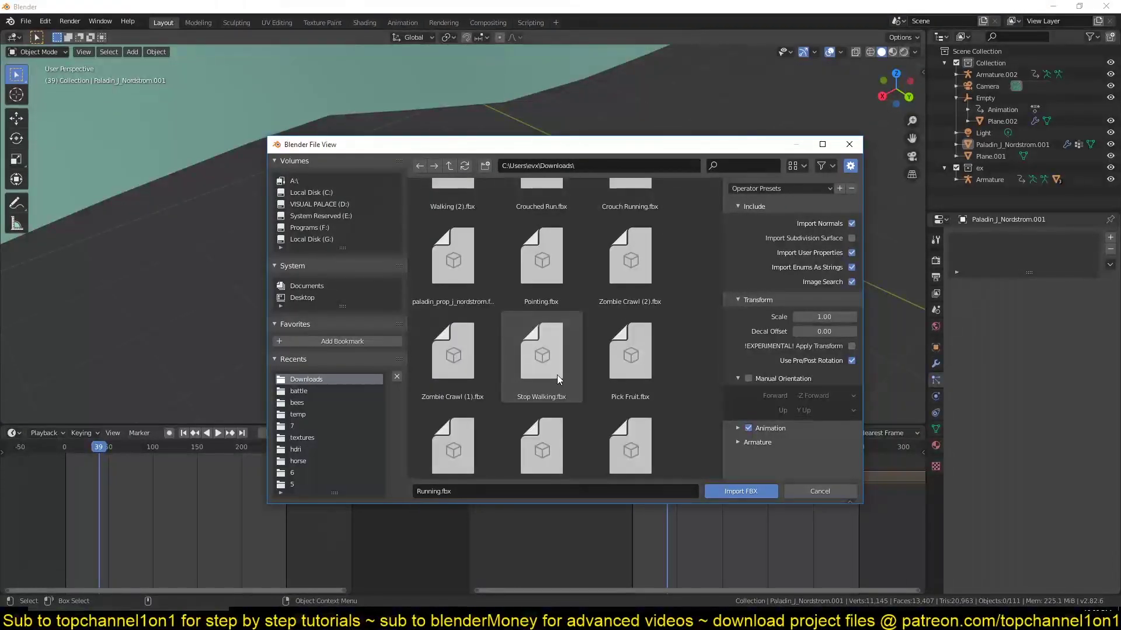
scroll(556, 375, "down", 3)
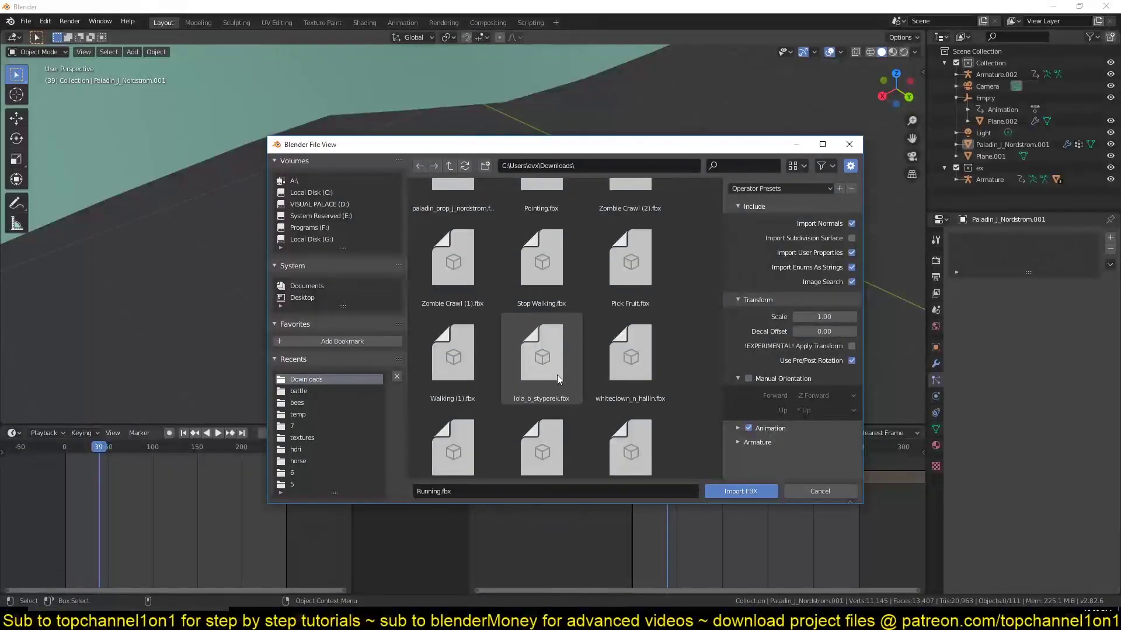
scroll(459, 377, "down", 1)
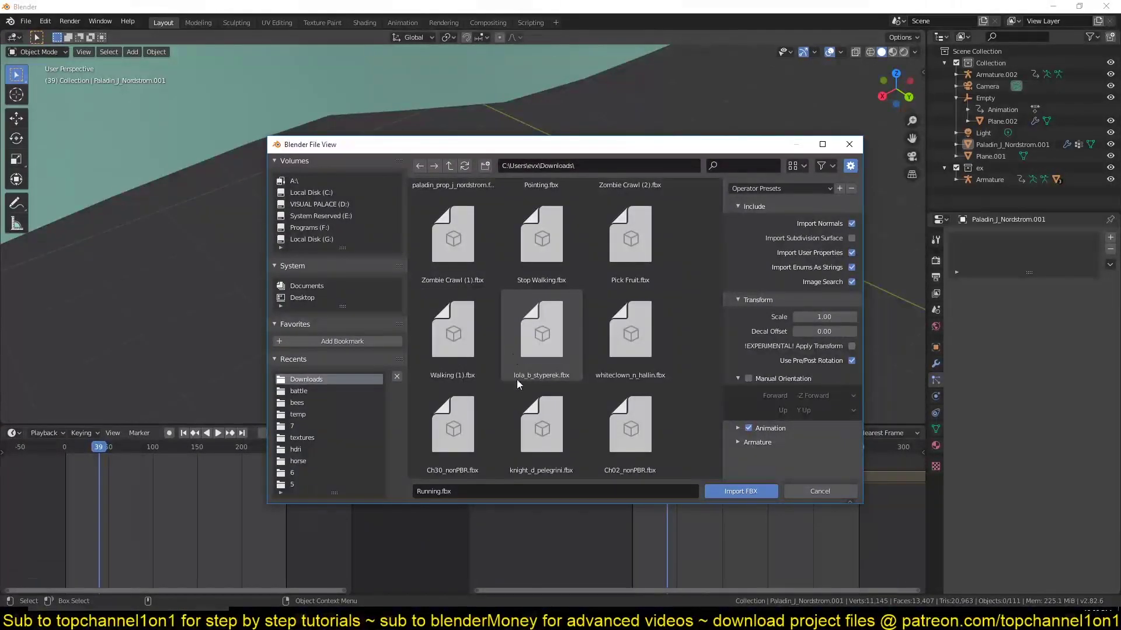
left_click(527, 428)
double_click(526, 423)
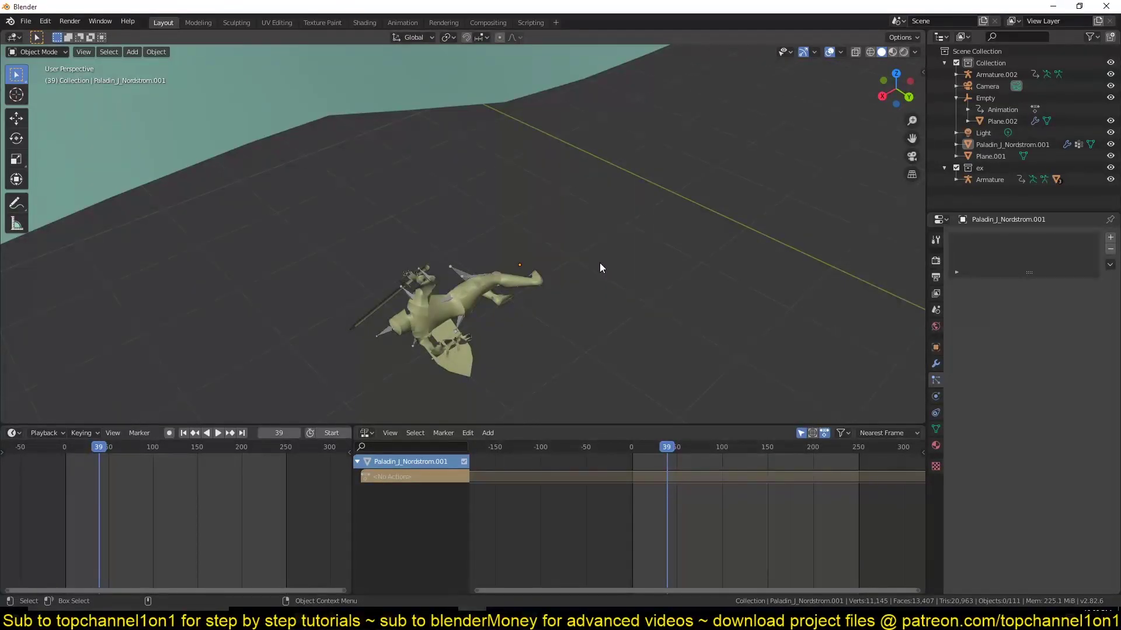
Step: Move the imported knight about 35.5 m along global Y, off the terrain and near the source paladin
scroll(600, 268, "down", 6)
middle_click_drag(509, 265, 615, 357, "shift")
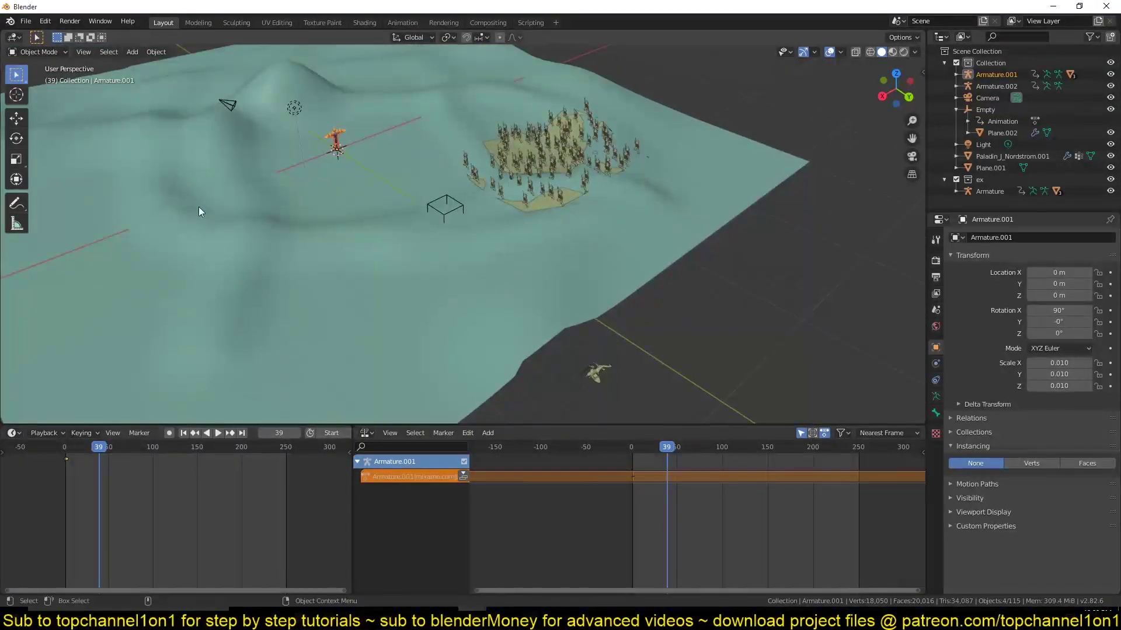
key("g")
key("y")
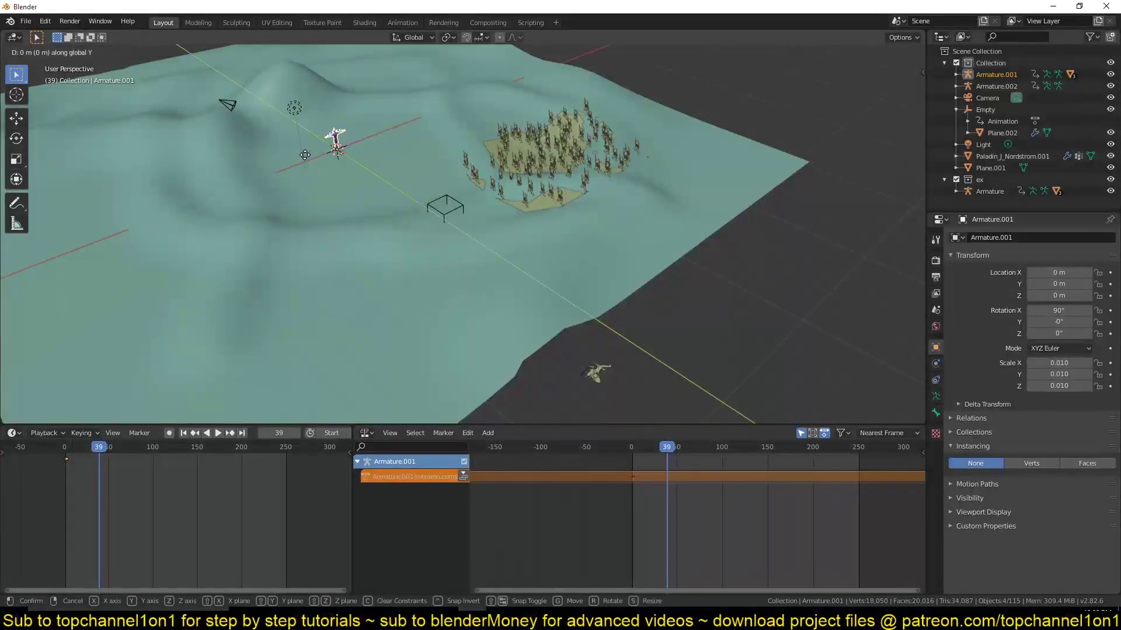
left_click(653, 297)
key("KP_Decimal")
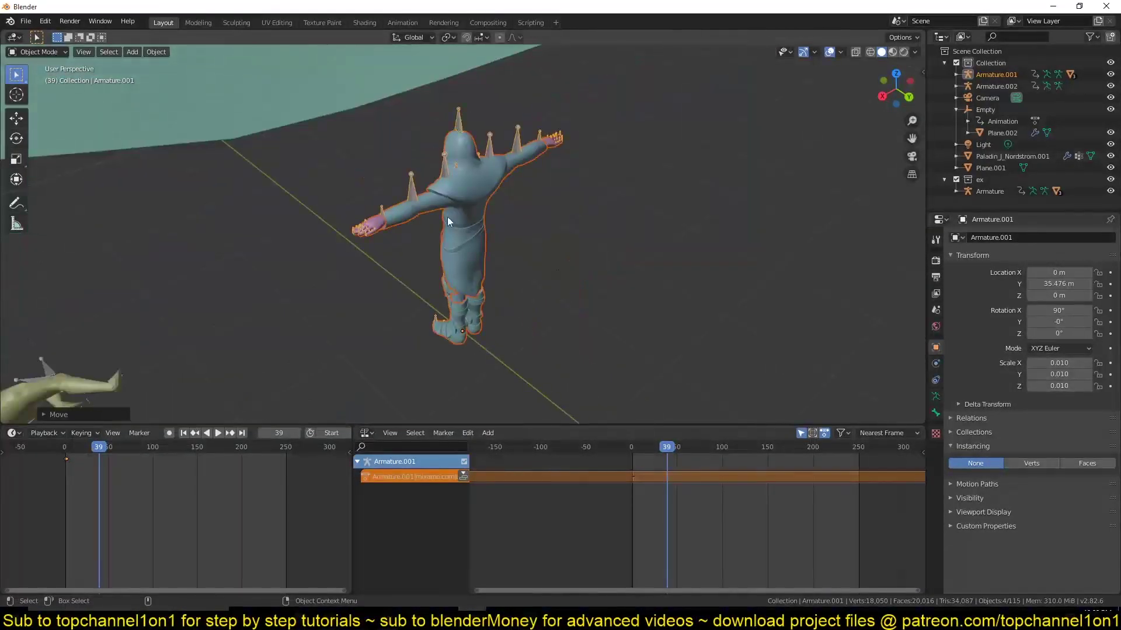
Step: Compare the imported knight with the source paladin from several angles, select the paladin with its armature, and play the animation
scroll(447, 216, "down", 1)
middle_click_drag(469, 202, 538, 219)
scroll(491, 202, "down", 5)
scroll(491, 202, "up", 4)
scroll(486, 237, "up", 2)
scroll(539, 219, "down", 5)
middle_click_drag(411, 232, 480, 209, "shift")
scroll(487, 275, "up", 2)
left_click_drag(276, 241, 464, 425)
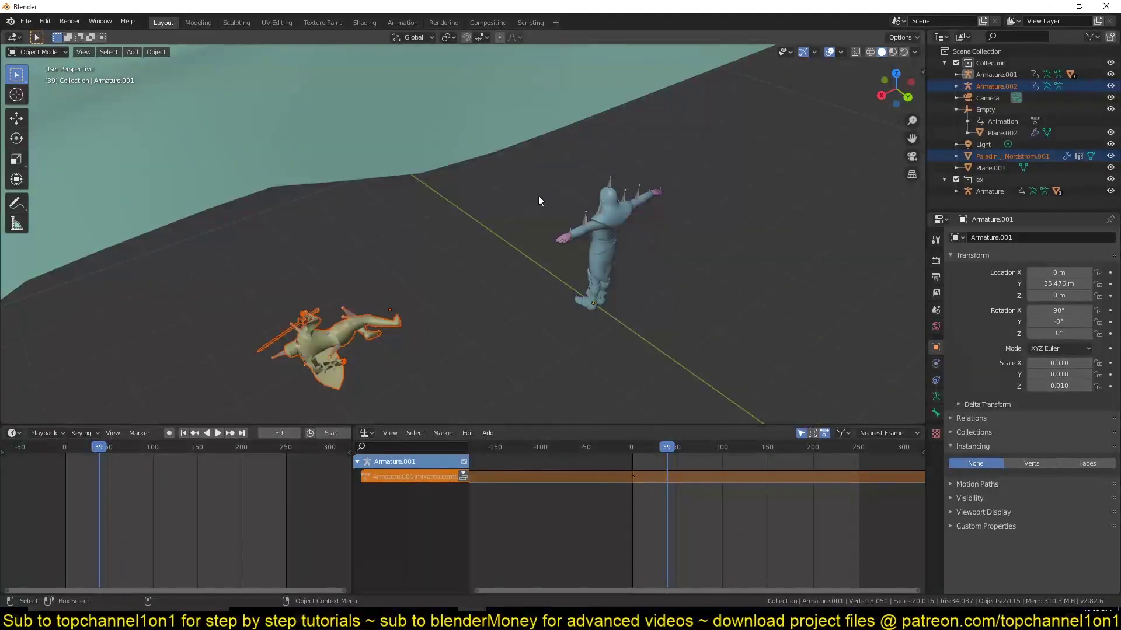
middle_click_drag(607, 194, 604, 234)
key("space")
key("space")
Step: Select the knight's armature, Armature.001, and switch the Nonlinear Animation editor to the Action Editor
left_click(638, 169)
left_click(595, 151)
scroll(604, 234, "up", 1)
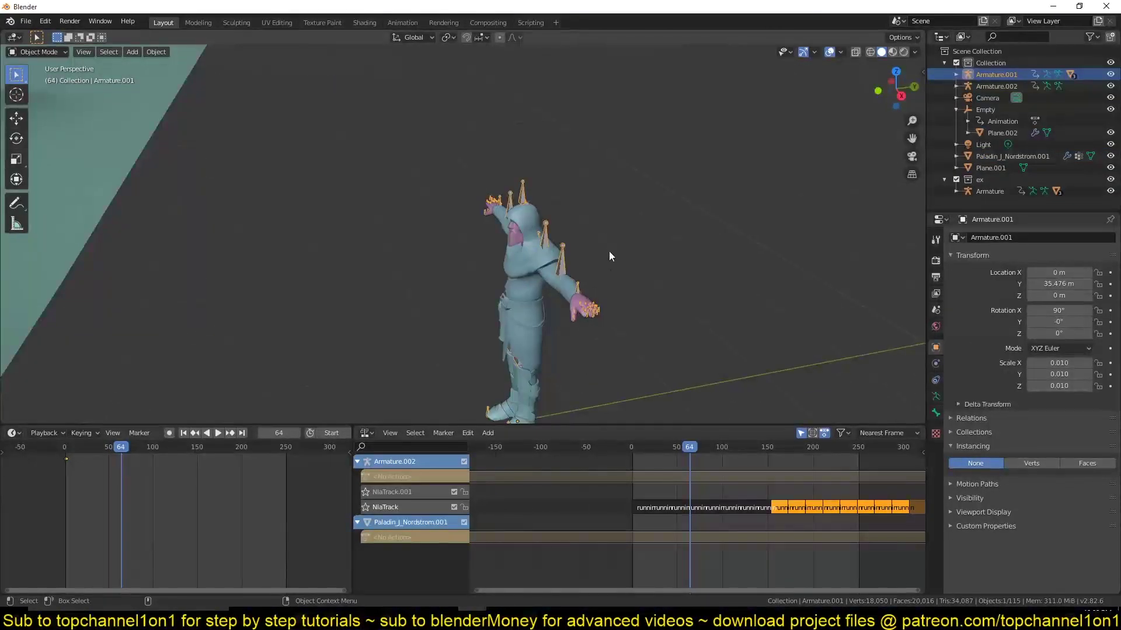
left_click(366, 432)
left_click(522, 477)
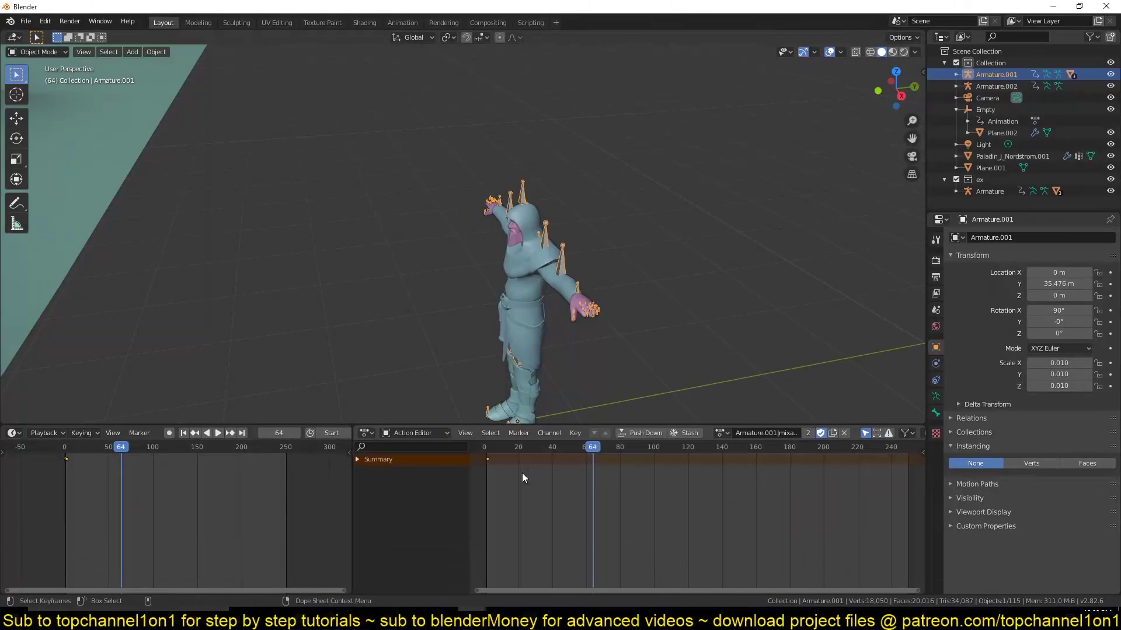
Step: Try the running.001 action on the knight's armature and play it to check the run
left_click(721, 433)
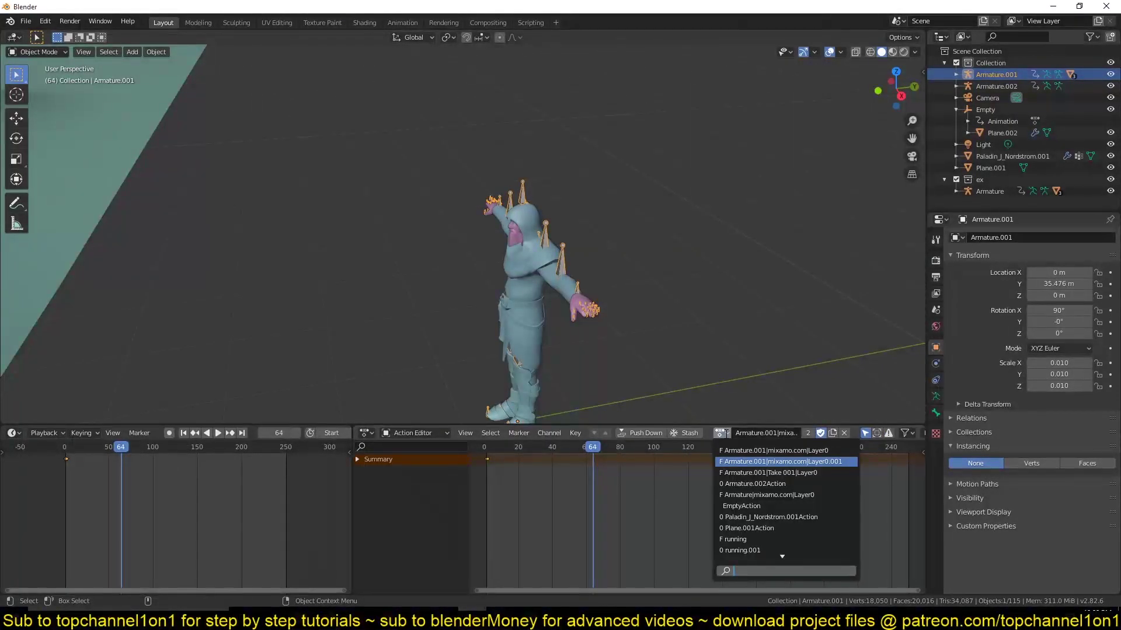
type("ru")
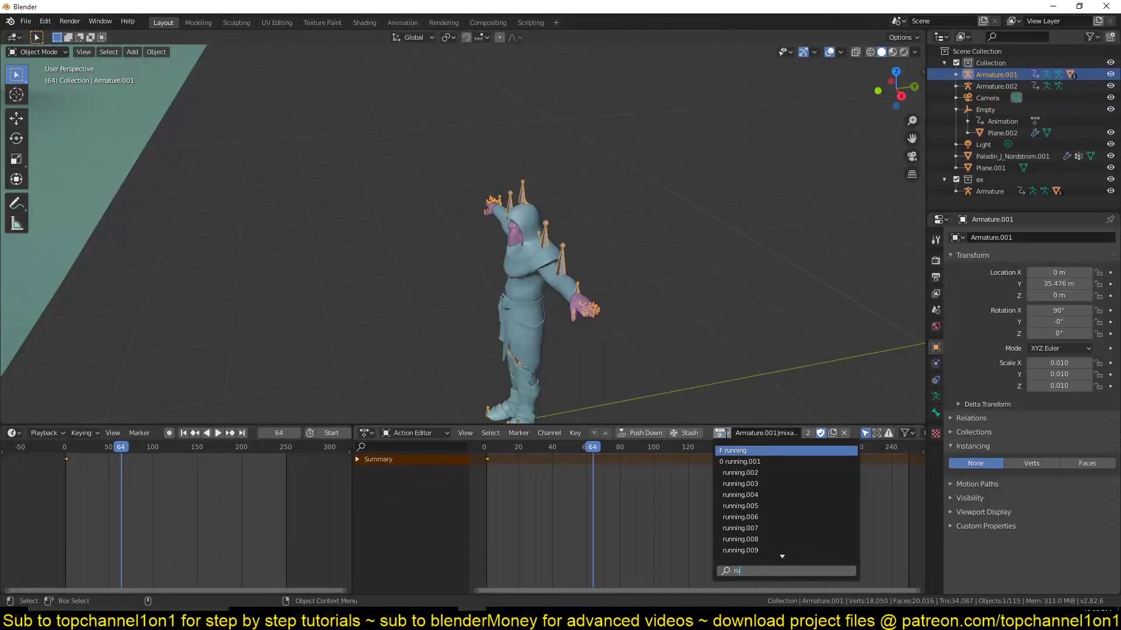
left_click(764, 462)
key("space")
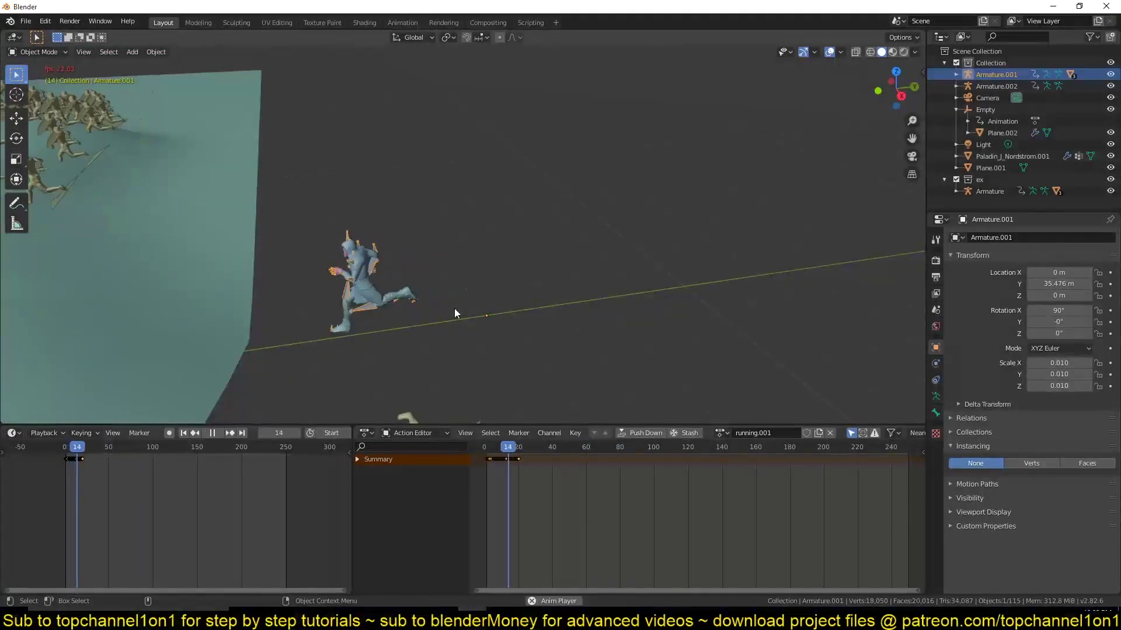
key("Escape")
Step: Assign the running.005 action to the knight's armature and play the animation to check the run
left_click(721, 434)
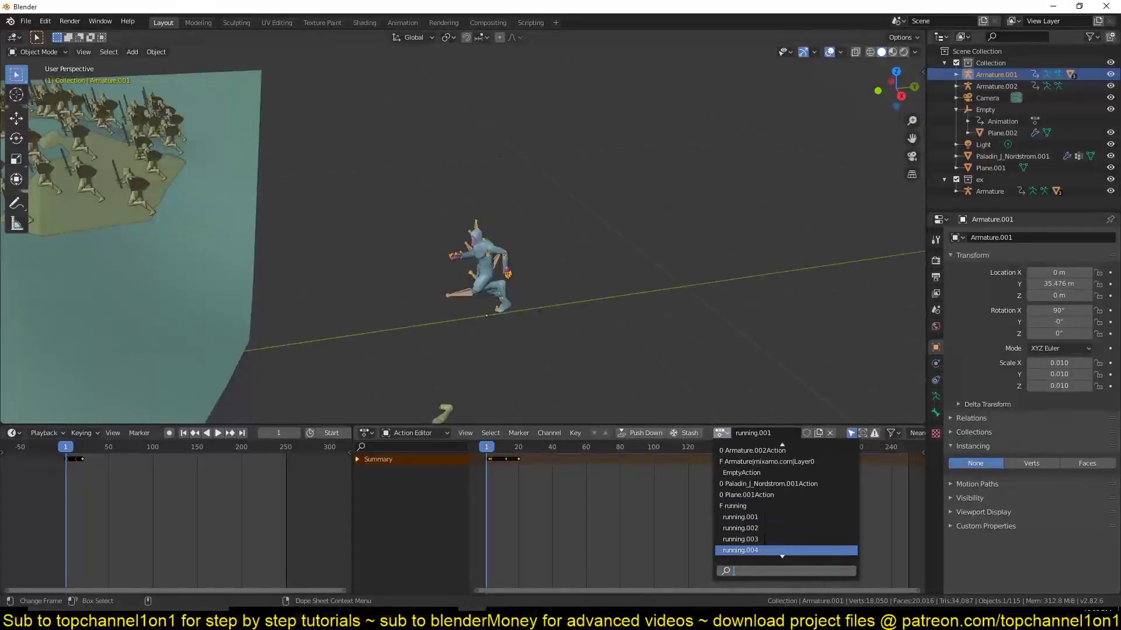
key("space")
key("Escape")
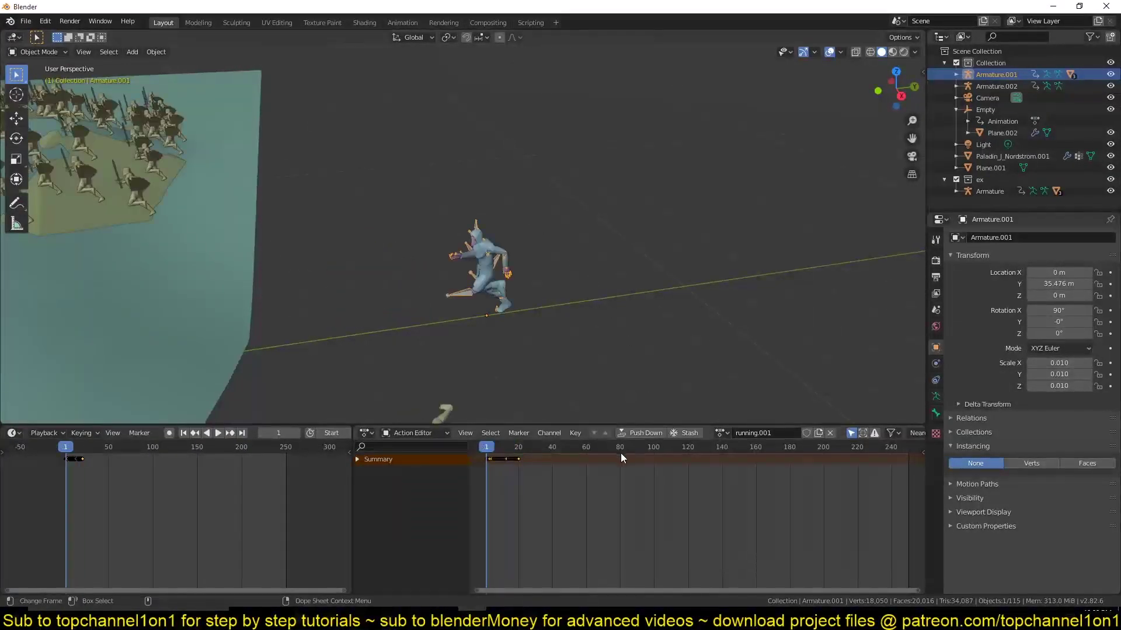
left_click(721, 433)
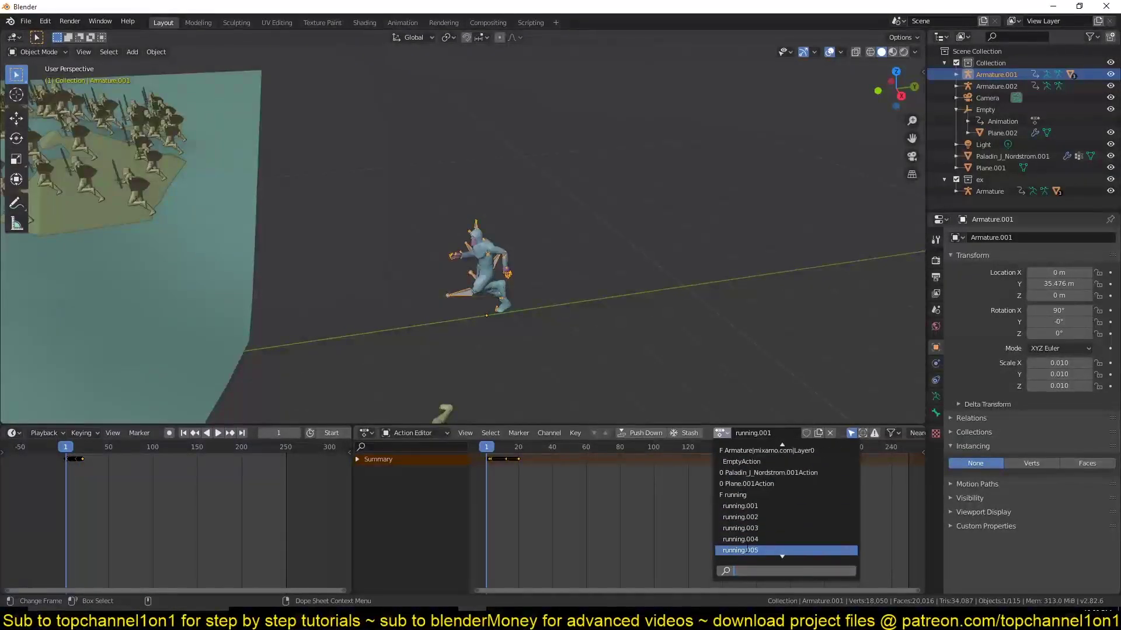
left_click(782, 549)
key("space")
key("Escape")
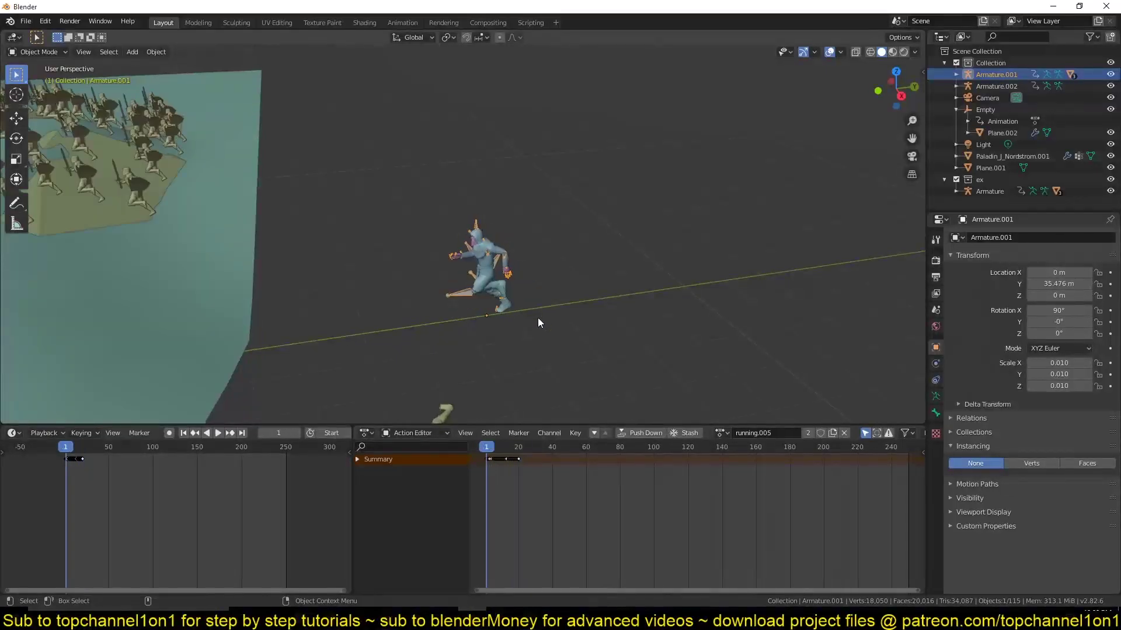
middle_click_drag(538, 317, 553, 292, "shift")
key("space")
key("Escape")
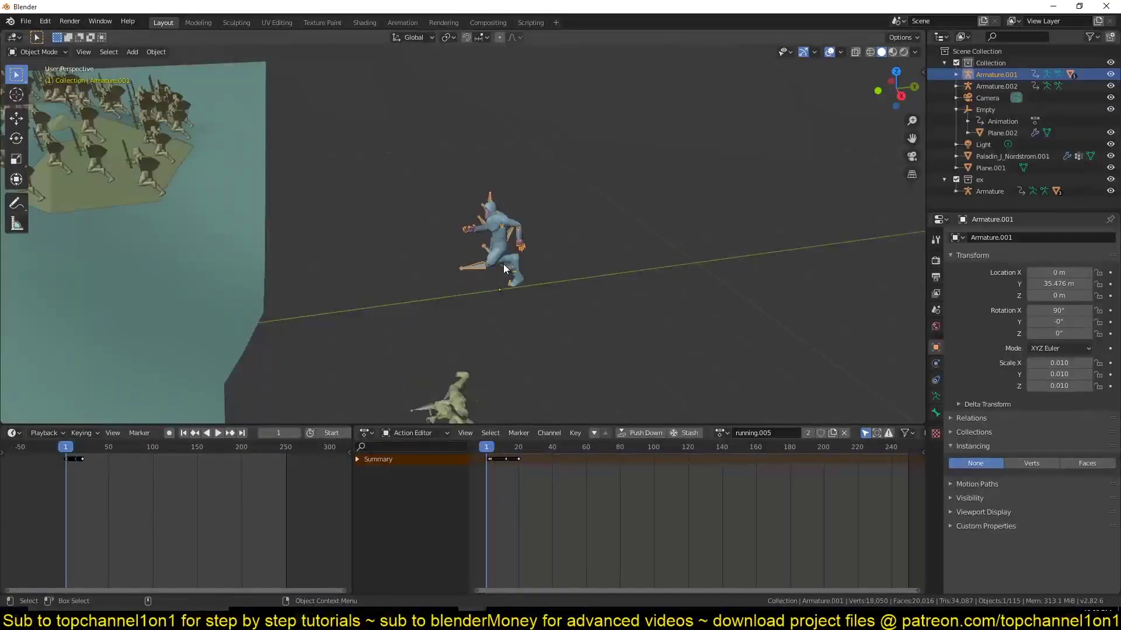
Step: Join the knight's Head_Hands.001 mesh into its Body.001 mesh
scroll(562, 314, "up", 3)
scroll(564, 313, "up", 3)
left_click(615, 266)
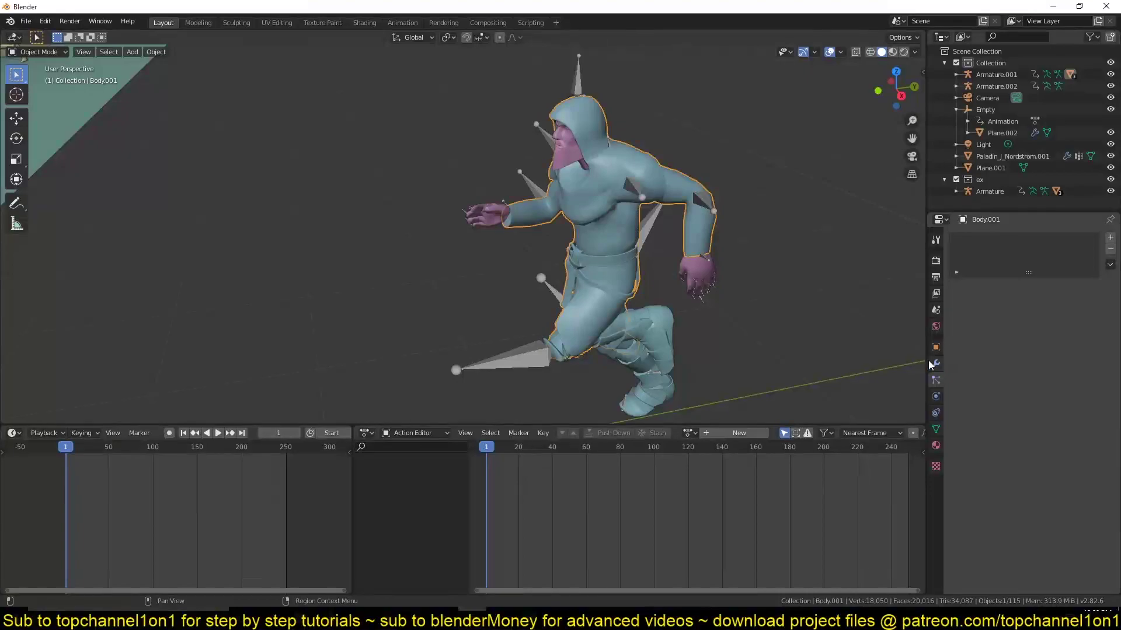
left_click(689, 269)
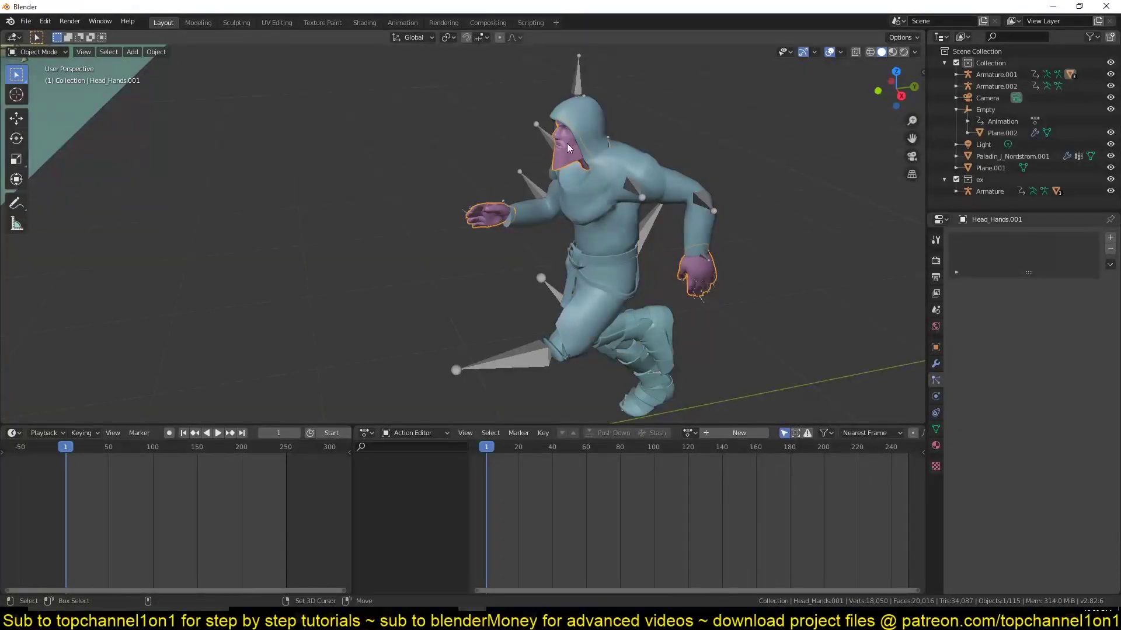
left_click(586, 167)
key("space")
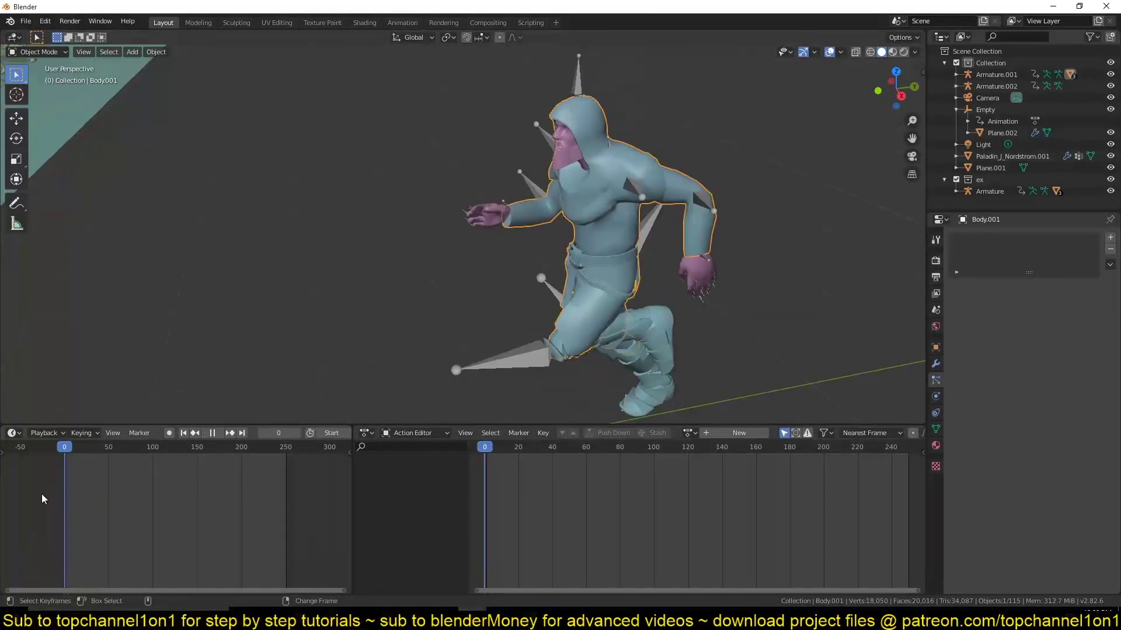
key("space")
left_click(571, 153, "shift")
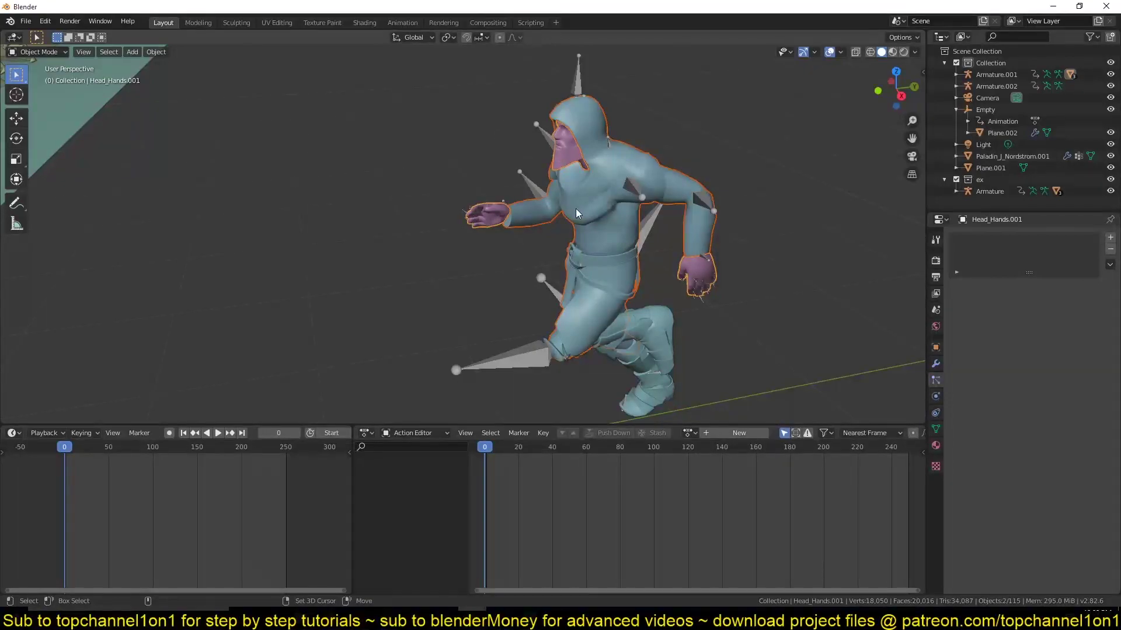
key("Delete")
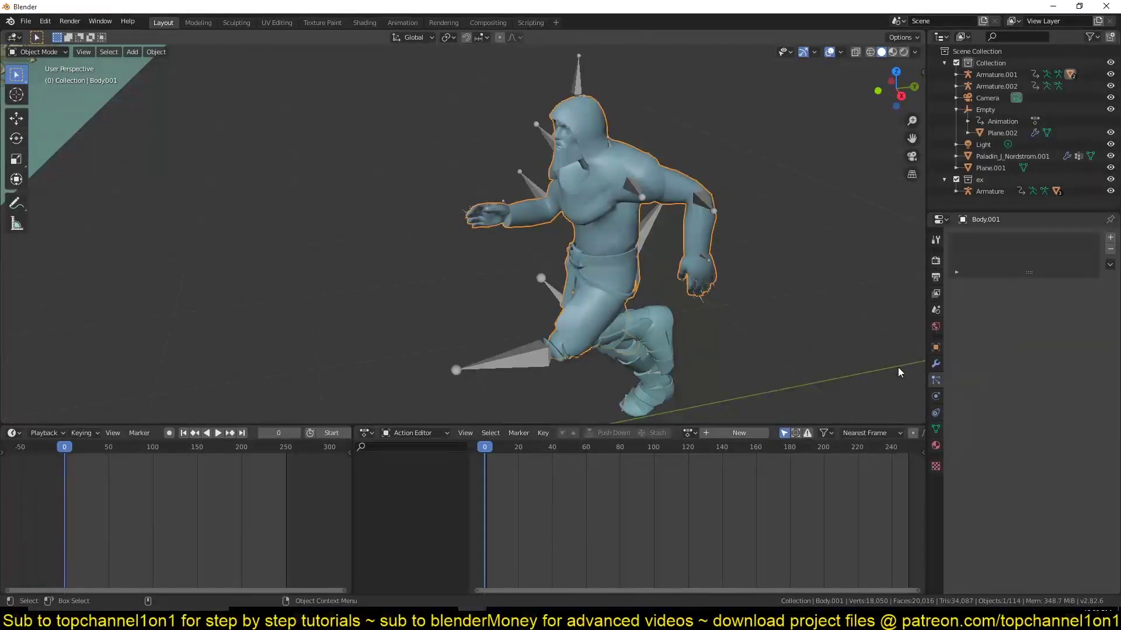
Step: Add a Decimate modifier to Body.001, lower its Collapse ratio well below 1, and apply it
left_click(934, 363)
left_click(1046, 237)
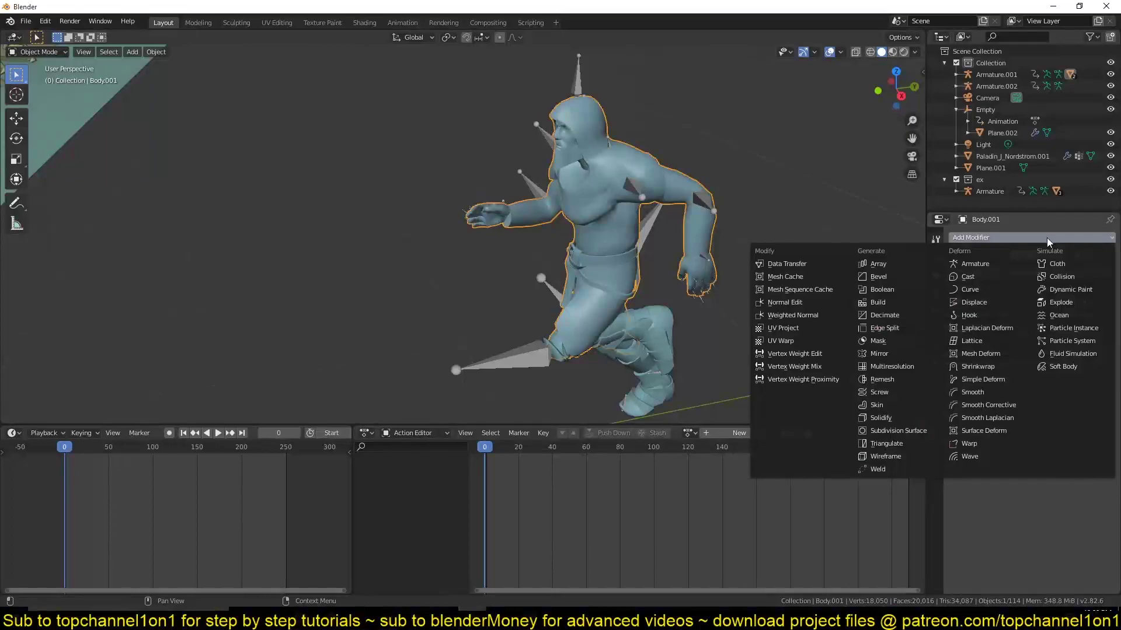
left_click(904, 316)
left_click(1108, 356)
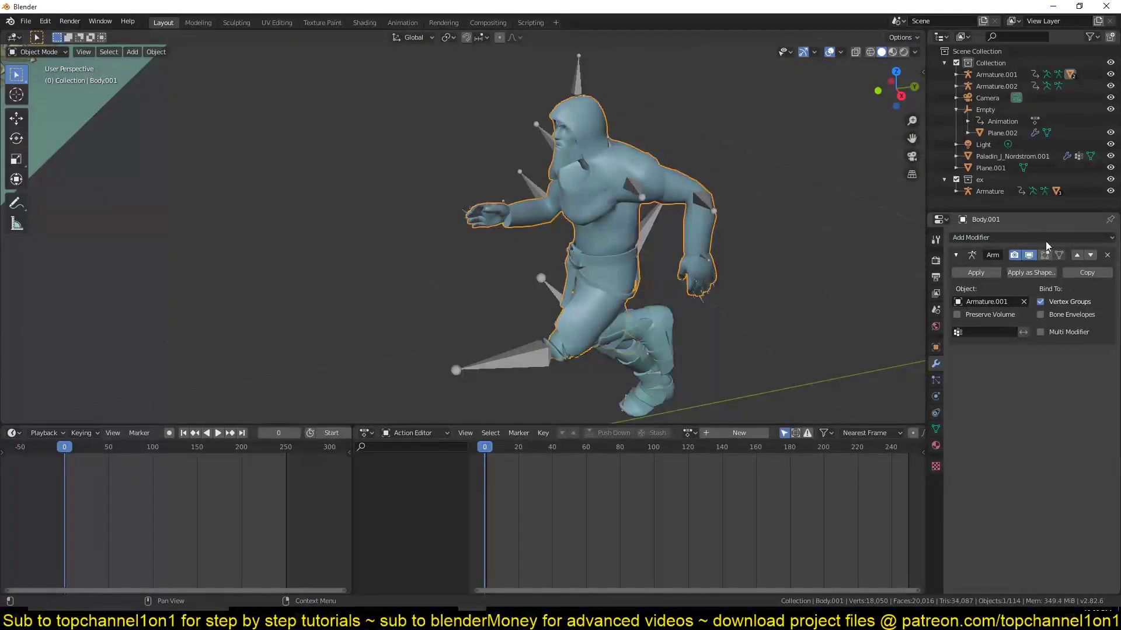
left_click(1045, 238)
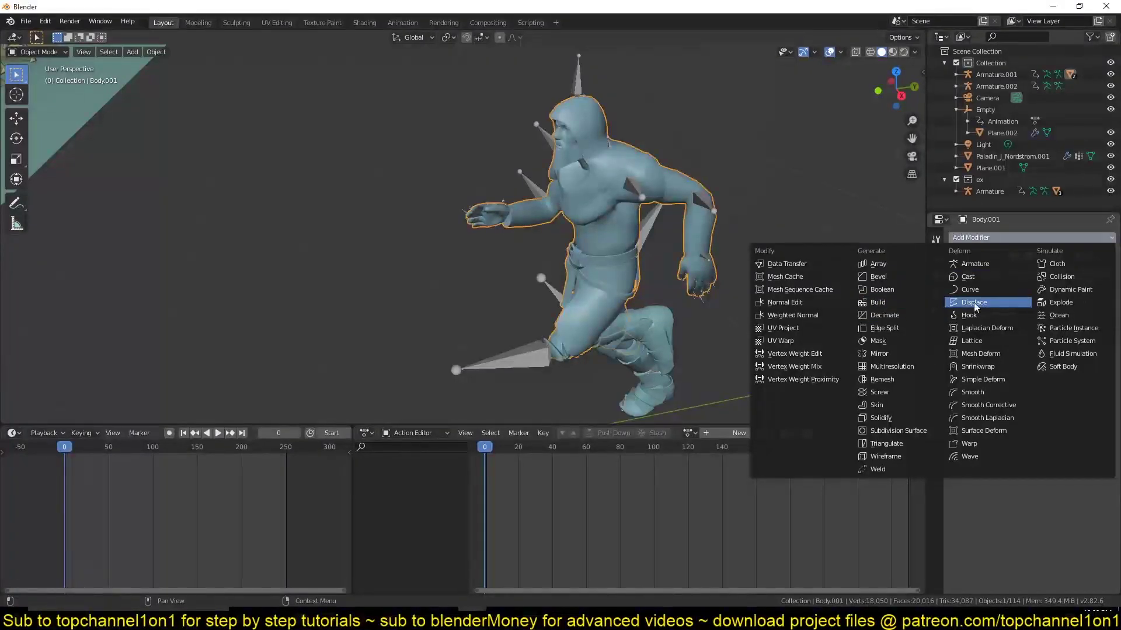
left_click(906, 313)
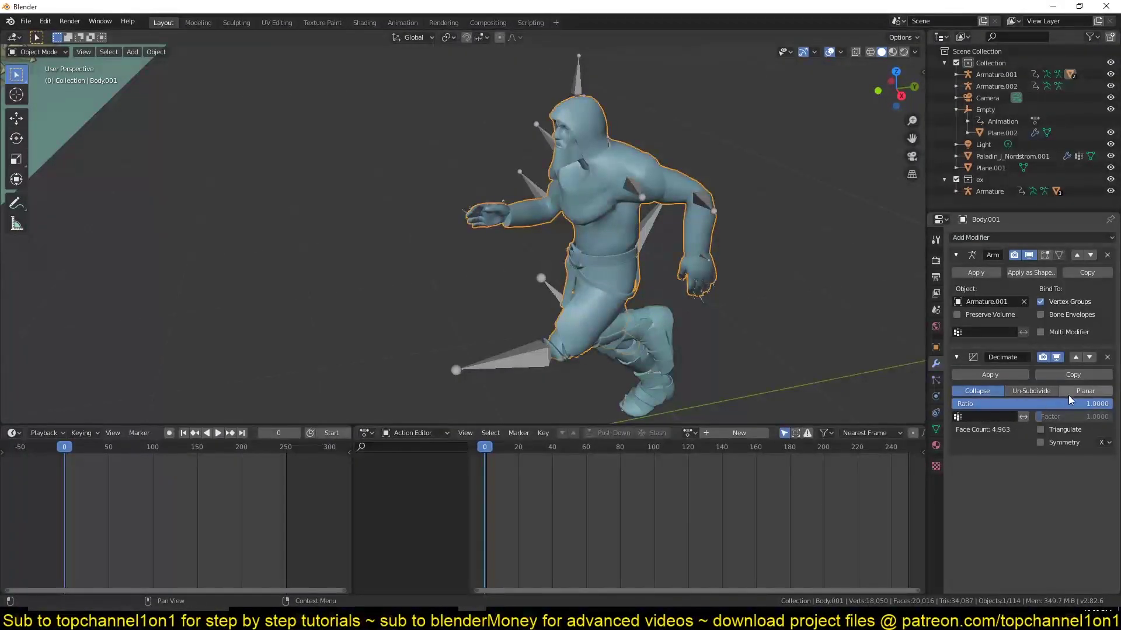
left_click_drag(1085, 401, 972, 403)
left_click(990, 374)
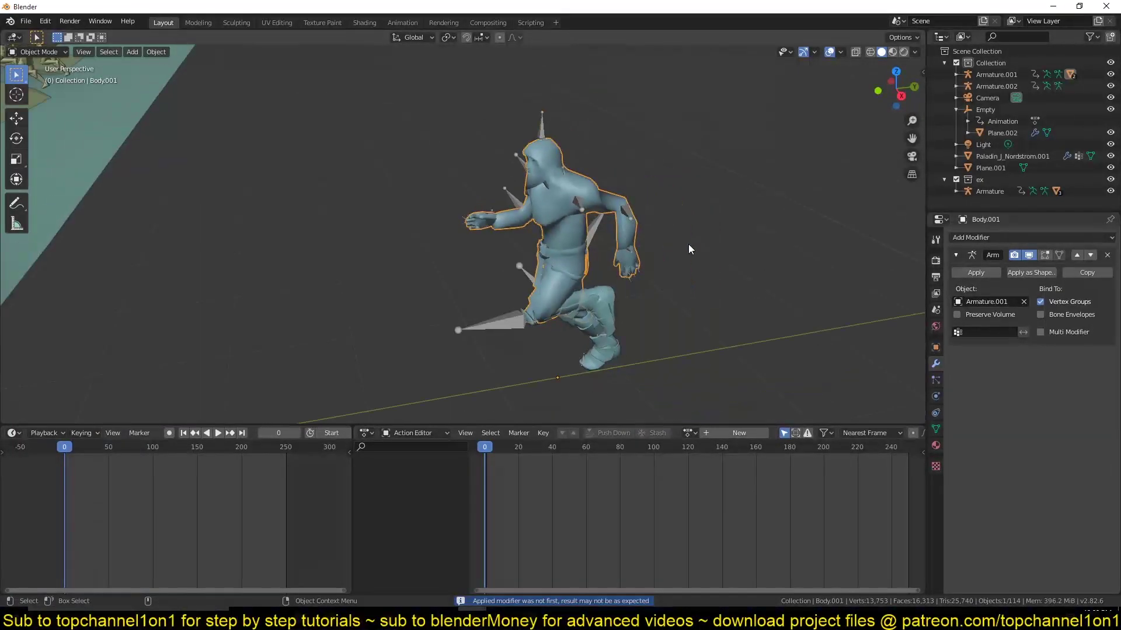
Step: Play the animation to check how the decimated knight body looks while running
scroll(653, 166, "down", 5)
key("space")
scroll(638, 192, "up", 4)
scroll(639, 191, "up", 1)
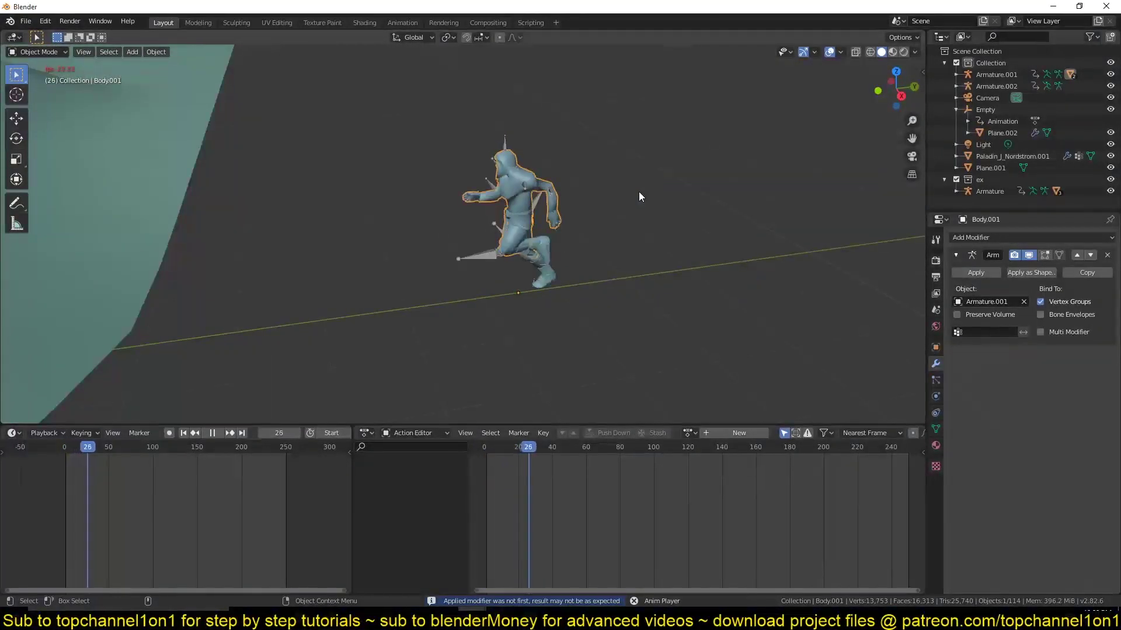
key("Escape")
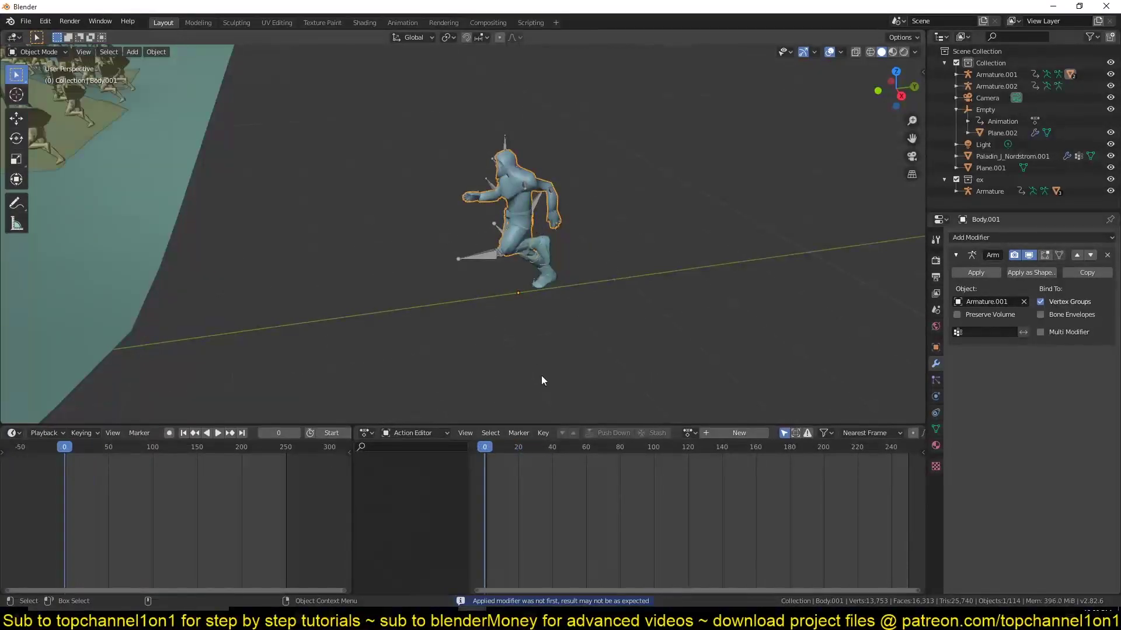
Step: Switch the Action Editor to the Nonlinear Animation editor
left_click(366, 434)
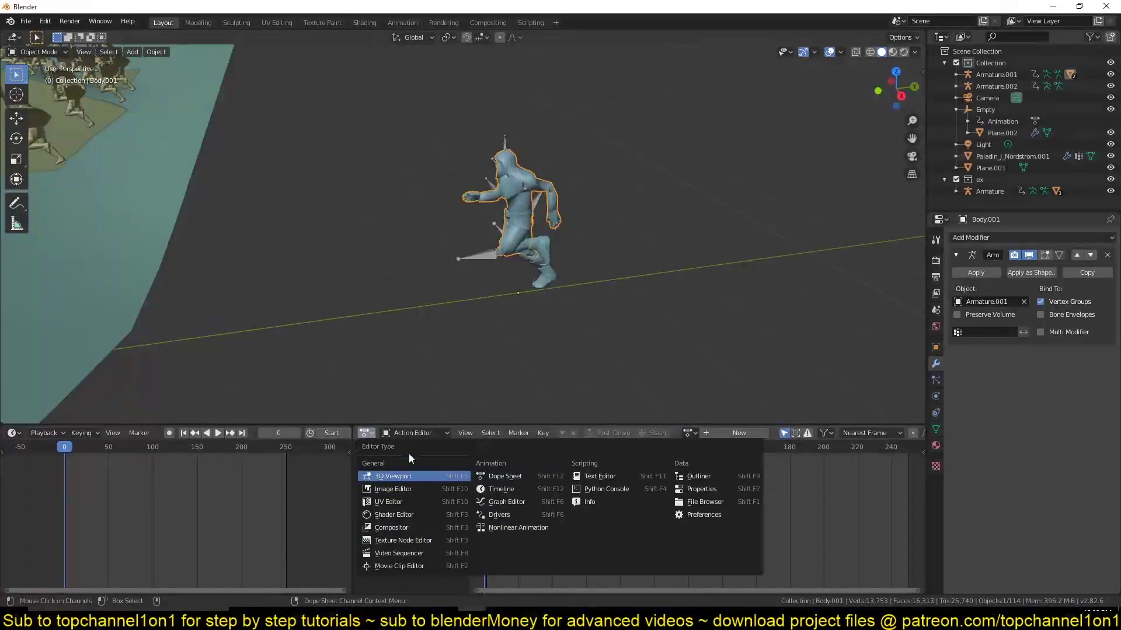
left_click(365, 434)
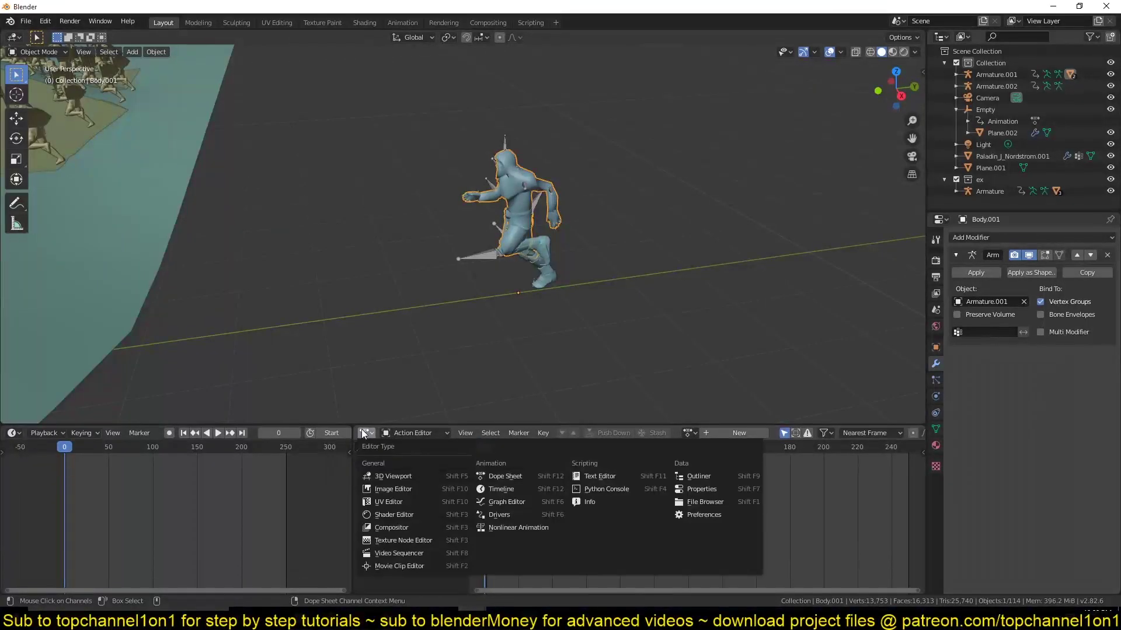
left_click(506, 527)
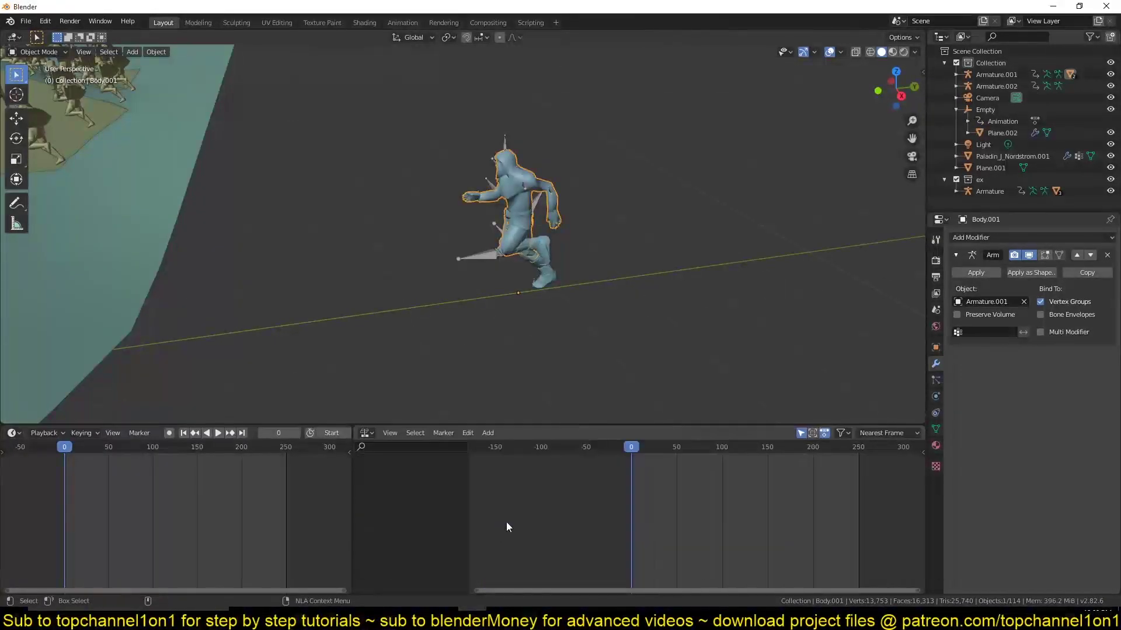
left_click(366, 433)
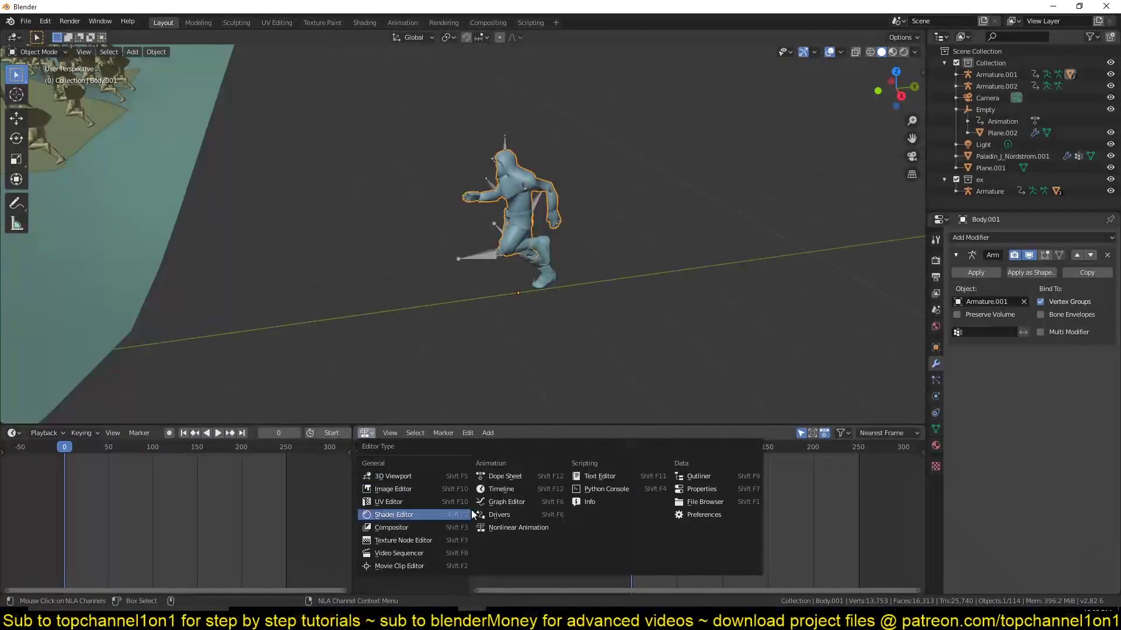
left_click(524, 529)
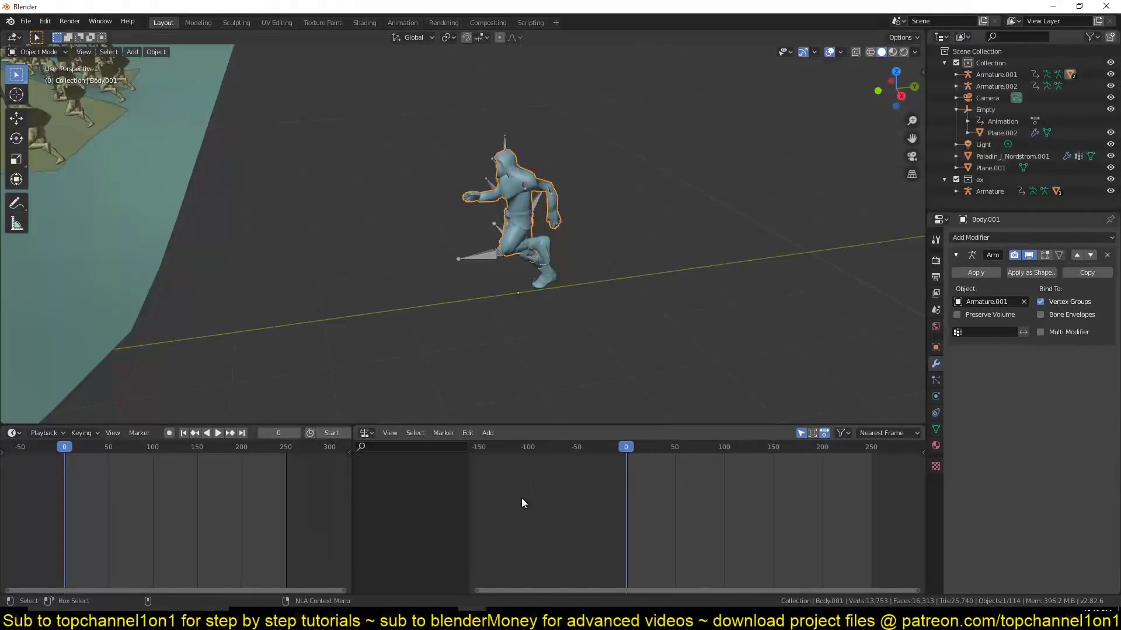
Step: Push the running.005 action of the knight's armature, Armature.001, down into an NLA strip
left_click(505, 138)
scroll(618, 506, "up", 6)
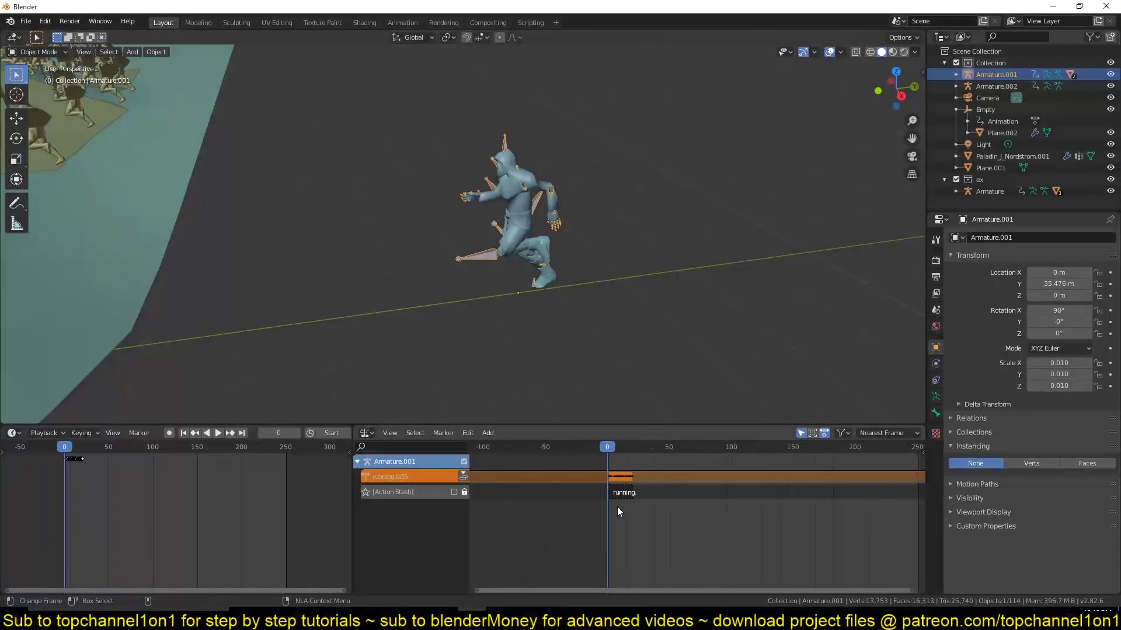
left_click(463, 476)
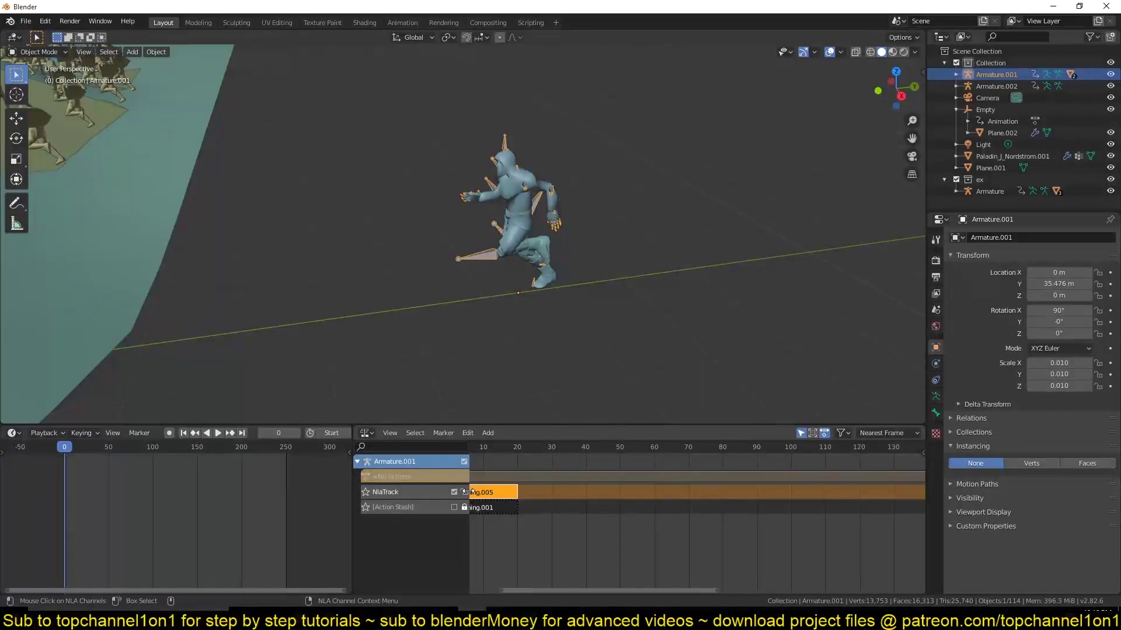
left_click_drag(587, 589, 539, 562)
scroll(539, 562, "down", 3)
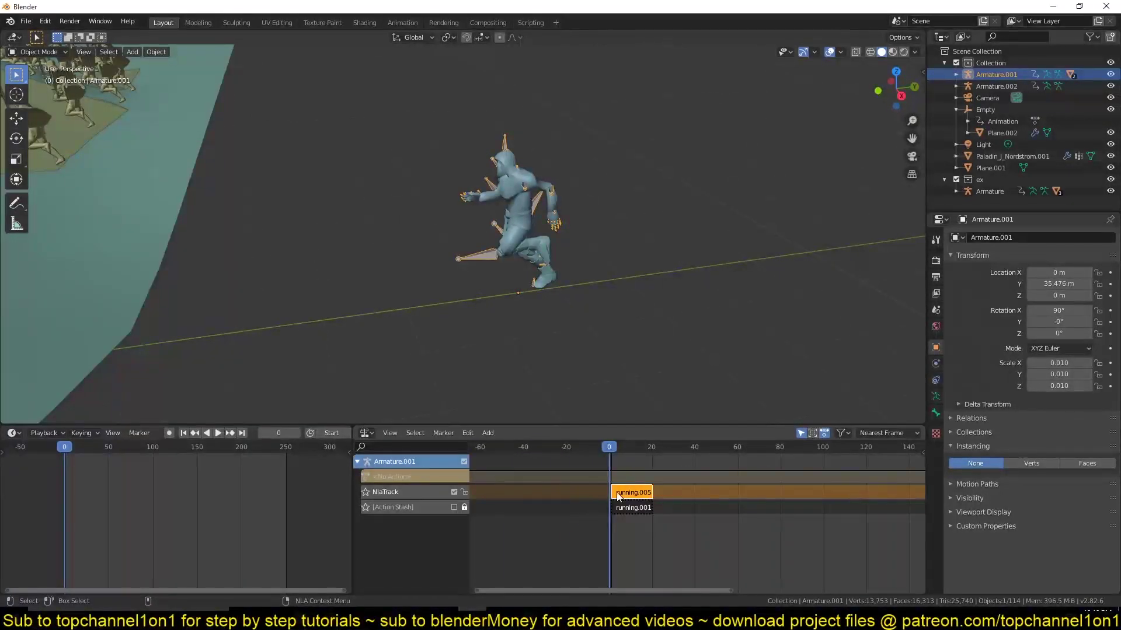
Step: Duplicate the running.005 strip end to end, doubling the selection each time, until eight strips reach frame 153
key("shift+d")
left_click(660, 523)
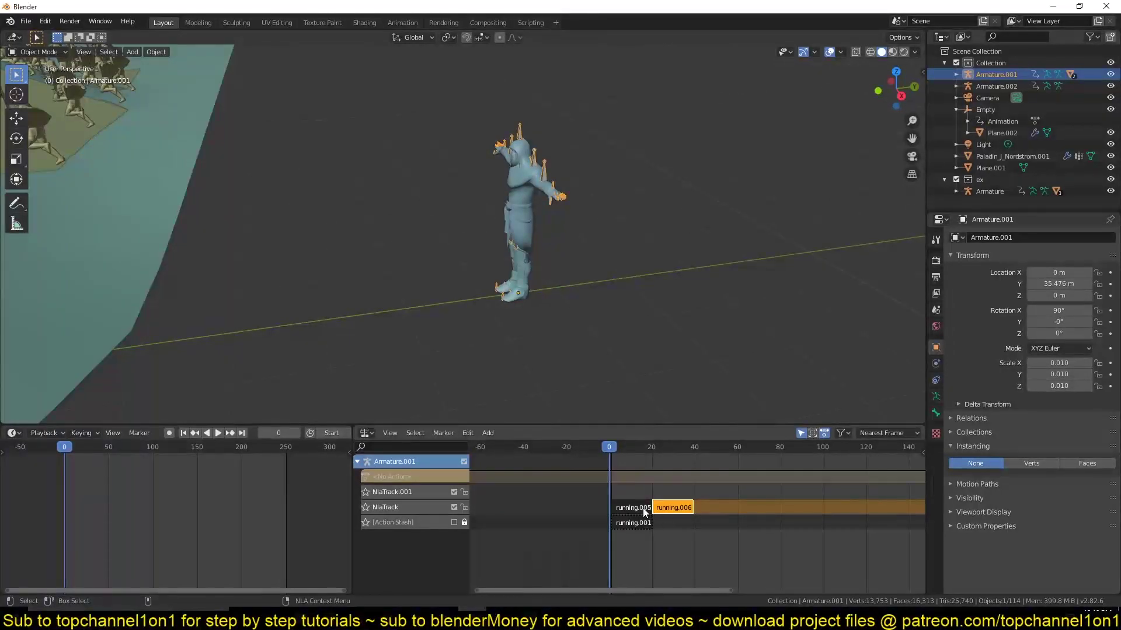
left_click(643, 508, "shift")
key("shift+d")
left_click(687, 513)
left_click_drag(775, 486, 580, 513)
scroll(580, 512, "down", 3)
key("shift+d")
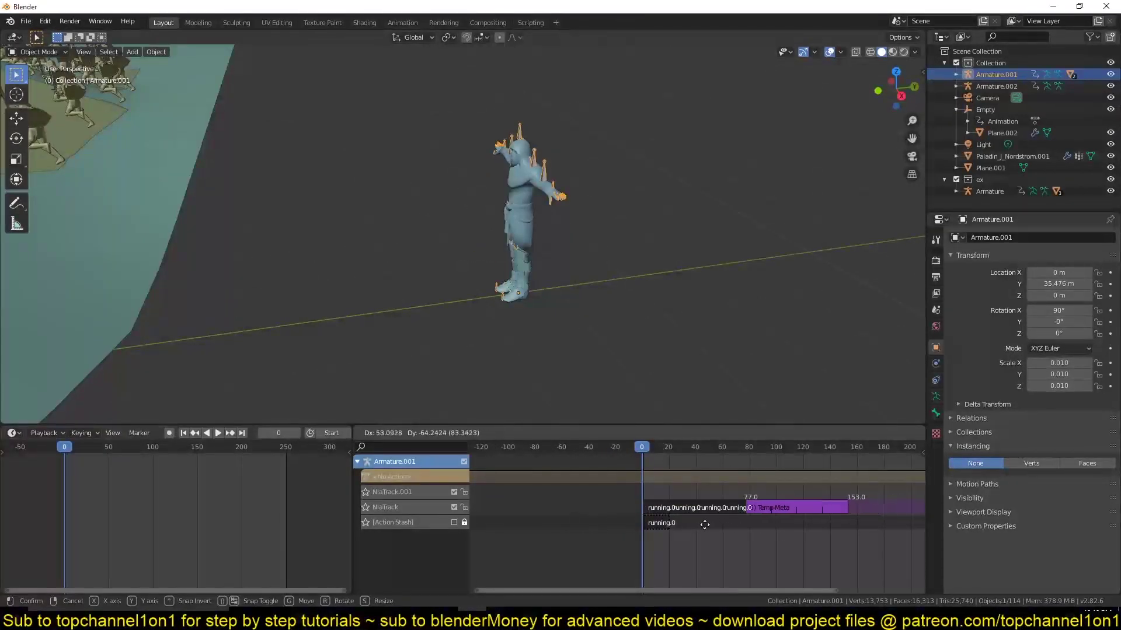
left_click(704, 523)
Step: Check the repeated run in playback, then duplicate all eight strips to span frames 153 to 305
scroll(759, 505, "down", 3)
left_click_drag(864, 485, 645, 511)
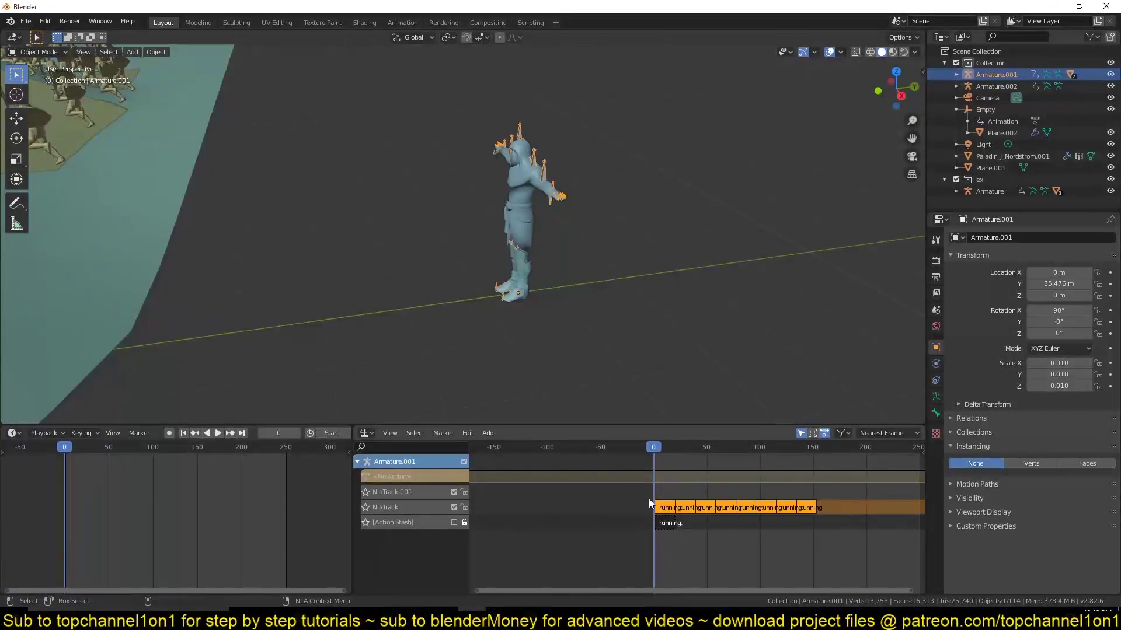
key("space")
scroll(696, 509, "down", 2)
key("space")
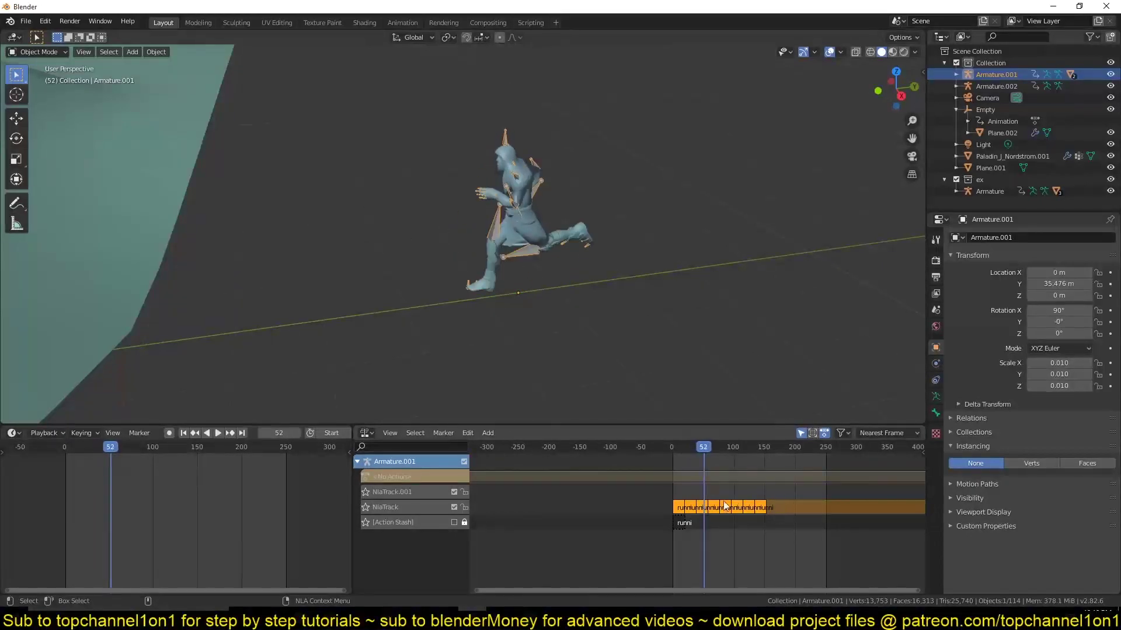
key("g")
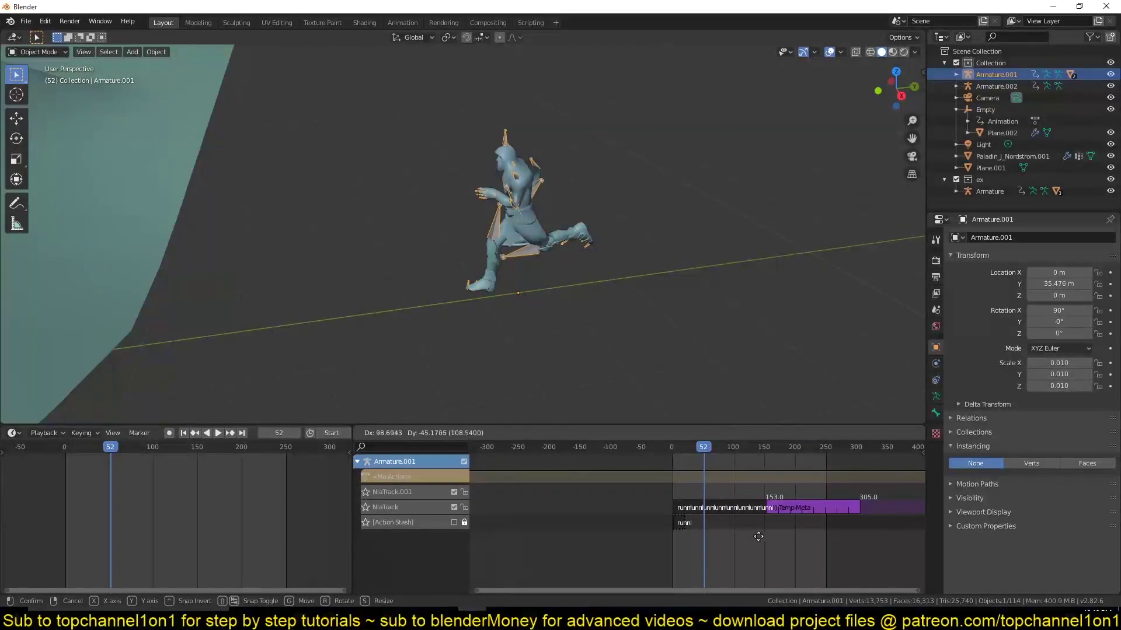
left_click(769, 513)
Step: Play the extended run and view the knight from another angle
key("space")
scroll(542, 310, "down", 3)
key("Escape")
middle_click_drag(543, 310, 524, 276)
scroll(570, 280, "up", 4)
scroll(569, 280, "down", 4)
left_click_drag(391, 123, 565, 363)
key("b")
left_click_drag(433, 135, 595, 382)
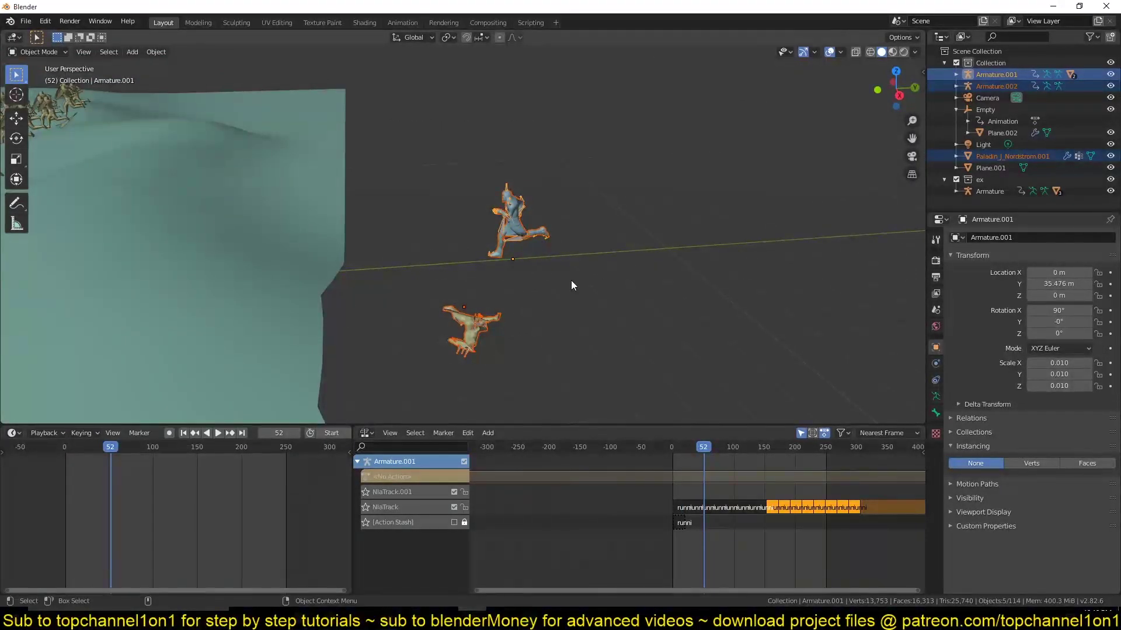
left_click(572, 280)
scroll(572, 280, "up", 6)
left_click(572, 279)
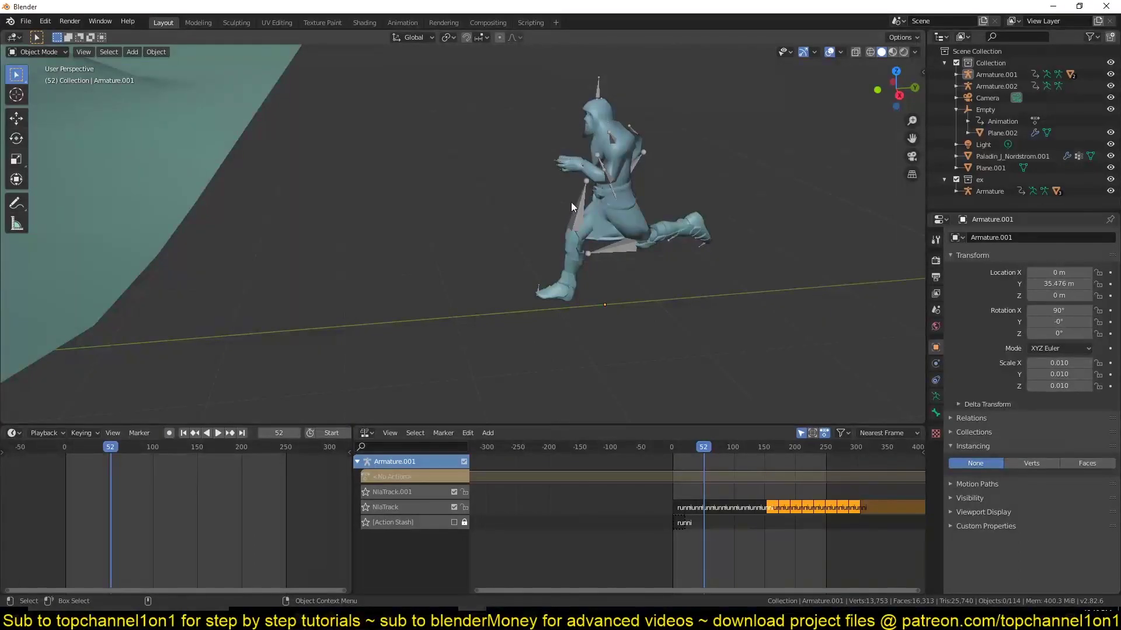
scroll(589, 301, "down", 6)
scroll(579, 302, "up", 6)
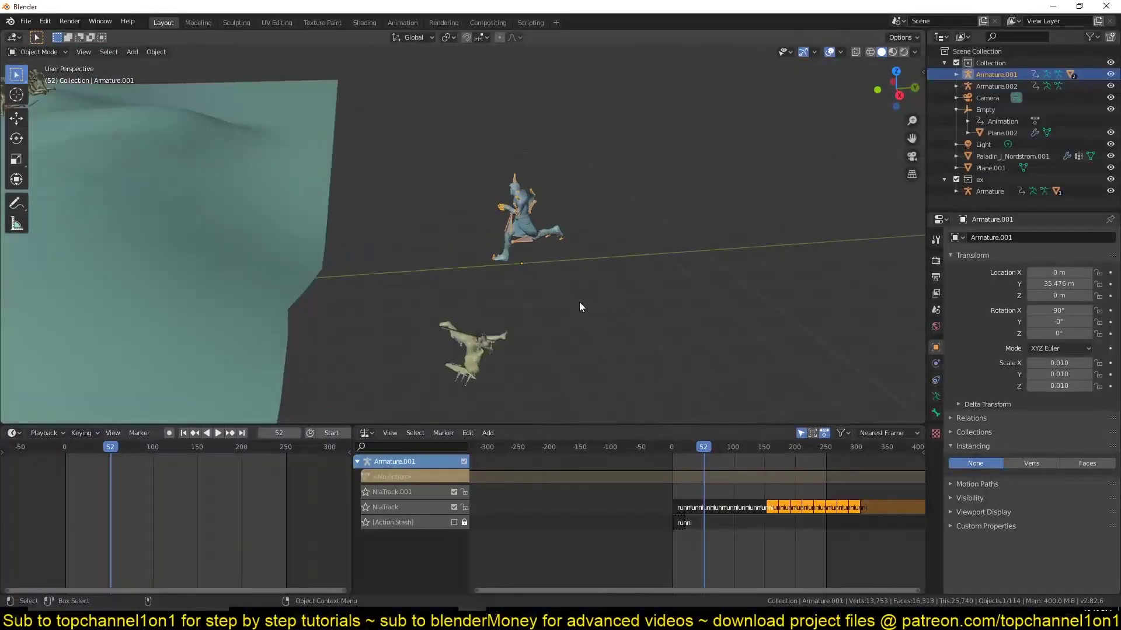
scroll(430, 337, "up", 4)
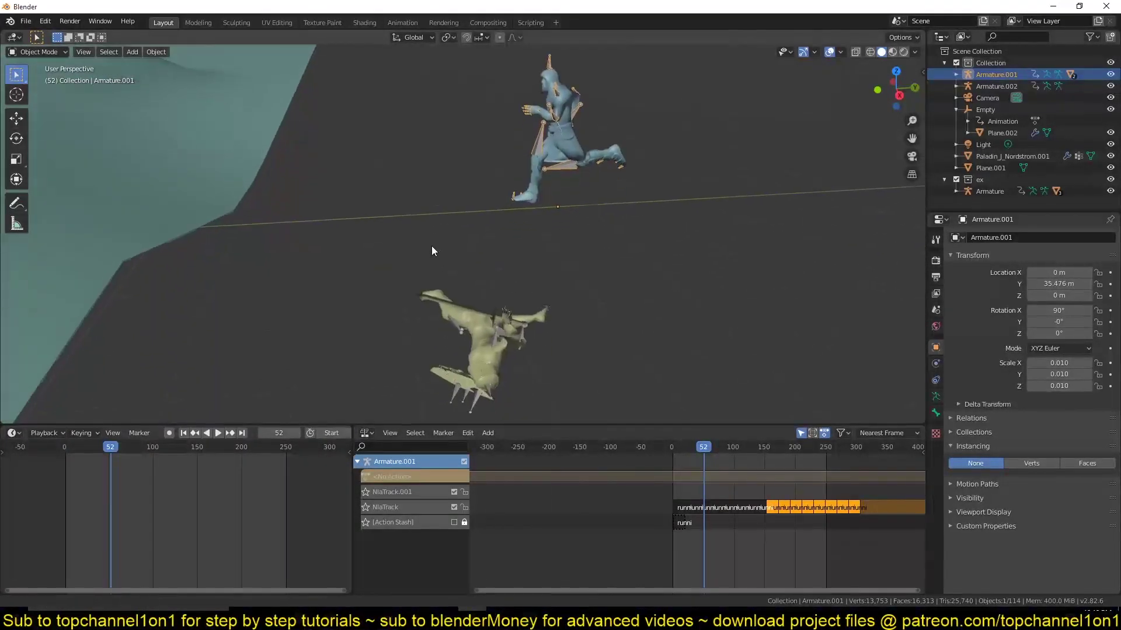
Step: Move the source paladin mesh to a new collection named xs
left_click(516, 200)
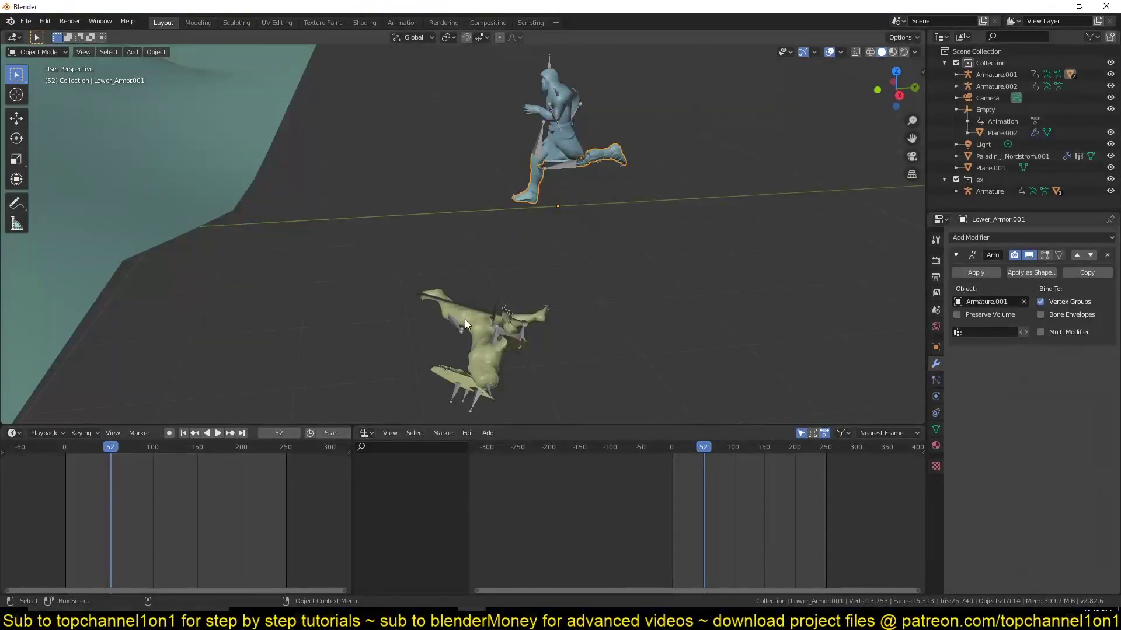
left_click(482, 324)
left_click(488, 287)
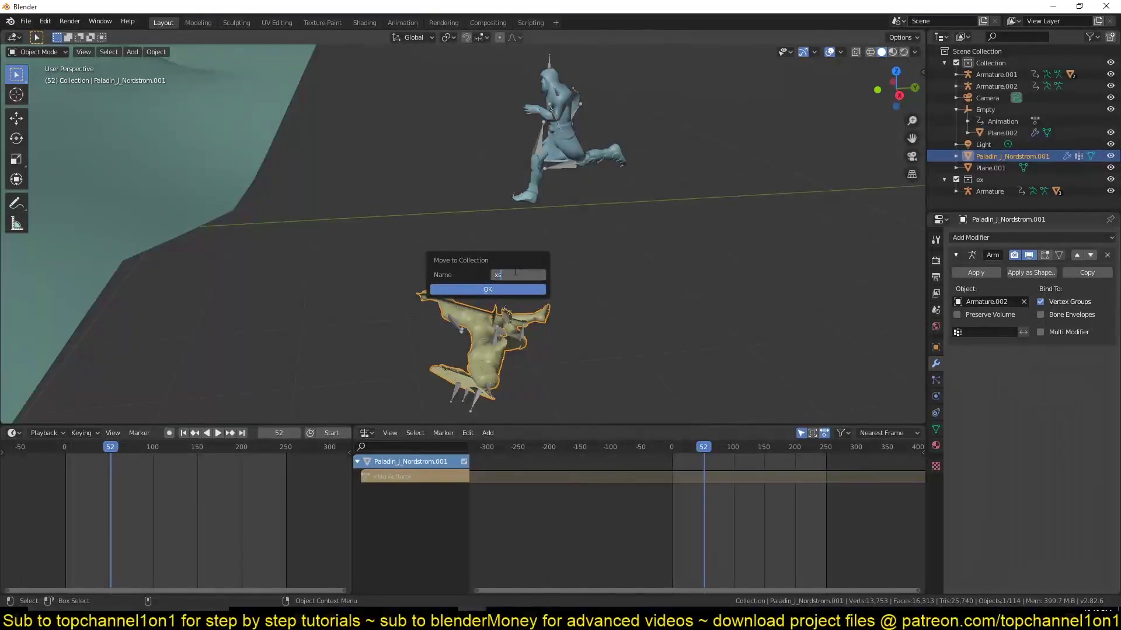
left_click(496, 286)
left_click(542, 191)
left_click(537, 179)
Step: Set Plane.002's hair particles to render as a collection with xs as the instance collection, and play the result
scroll(444, 189, "down", 8)
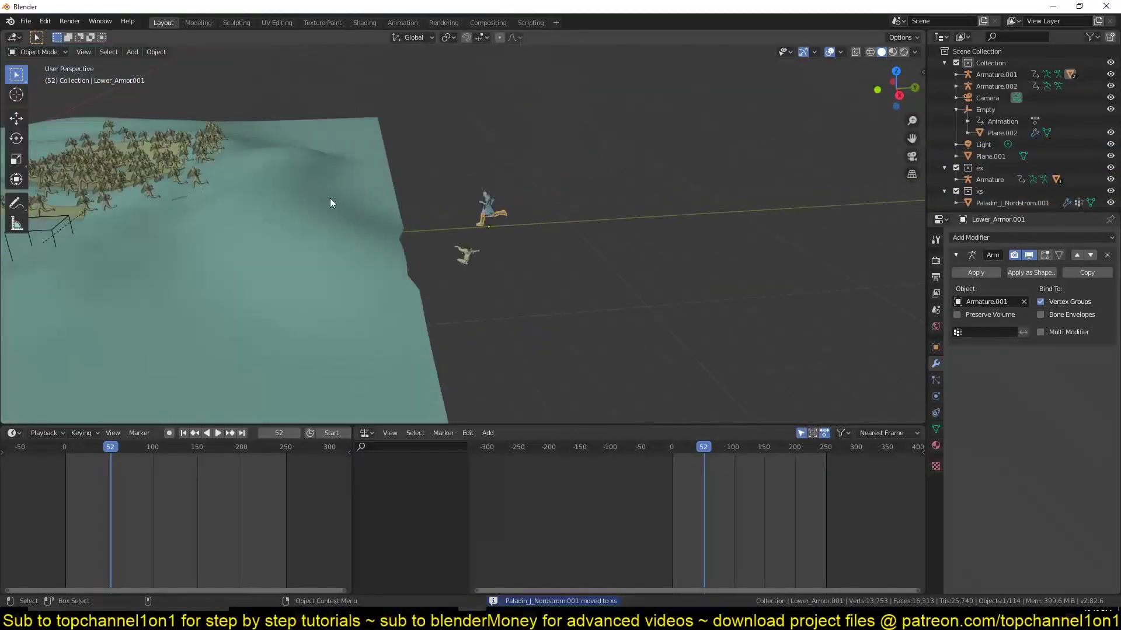
middle_click_drag(331, 198, 576, 233, "shift")
scroll(576, 239, "up", 3)
left_click(213, 208)
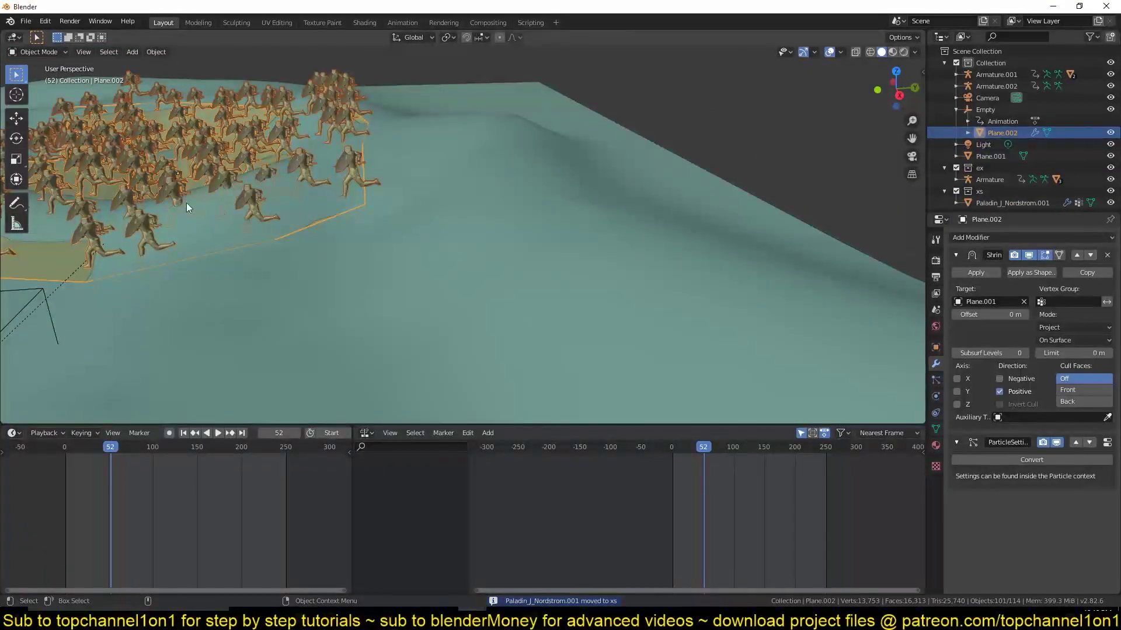
left_click(1107, 444)
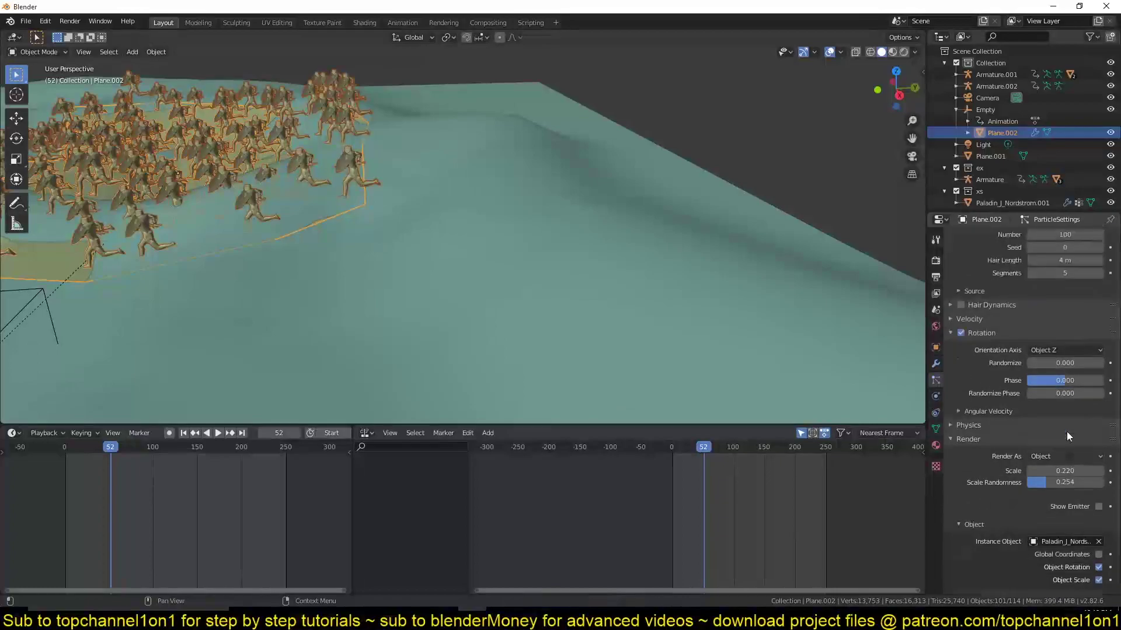
scroll(1066, 432, "down", 6)
left_click(1049, 334)
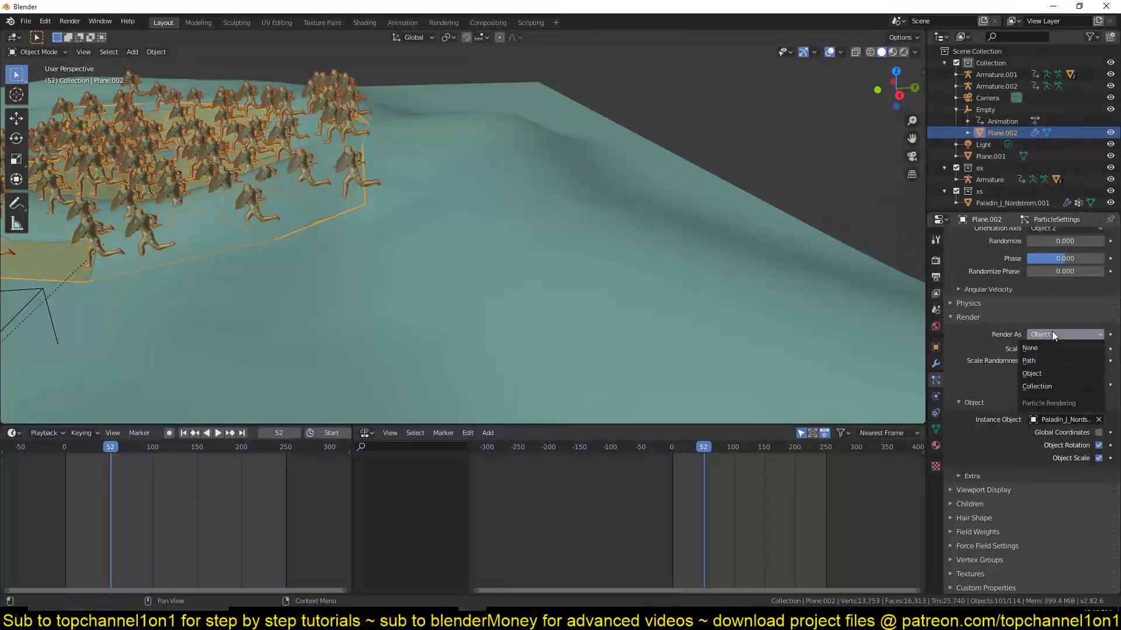
left_click(1050, 380)
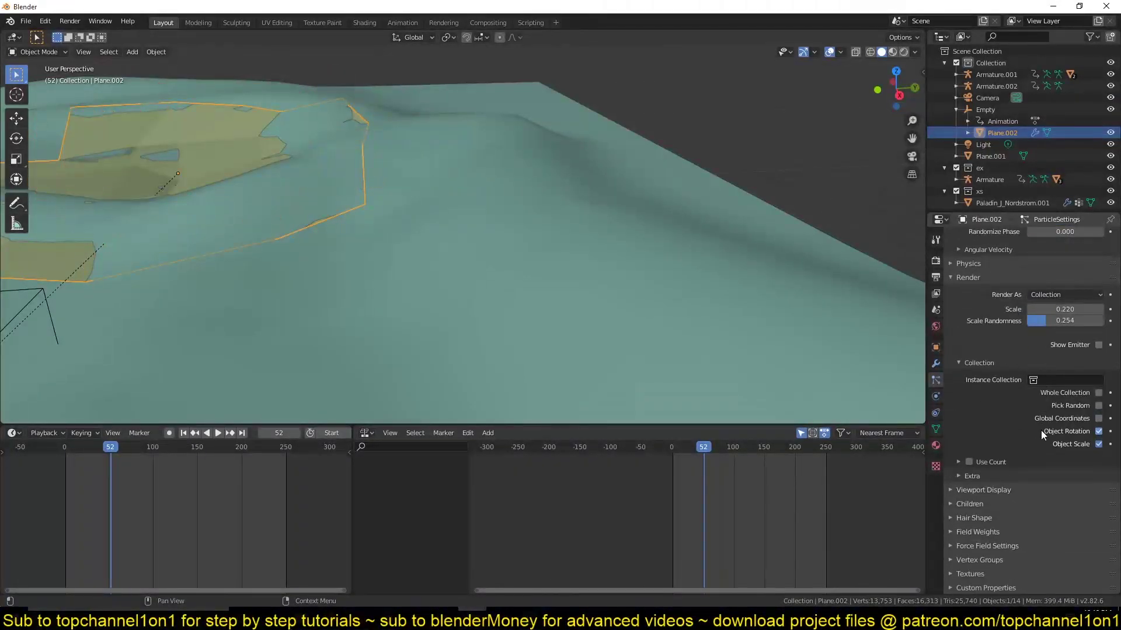
left_click(1042, 380)
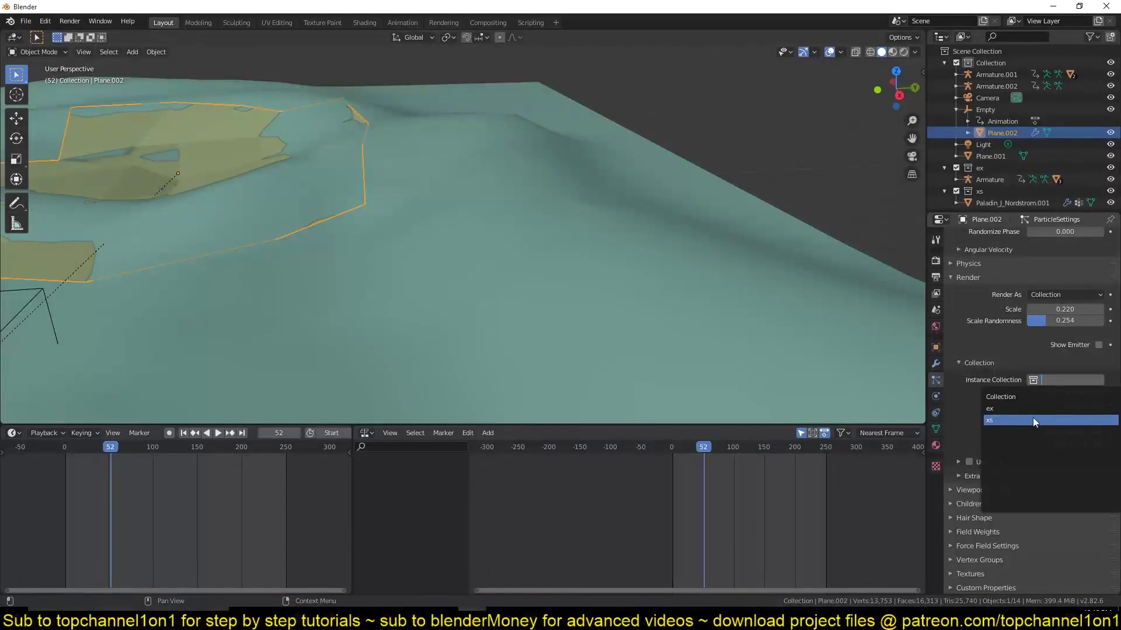
left_click(1032, 419)
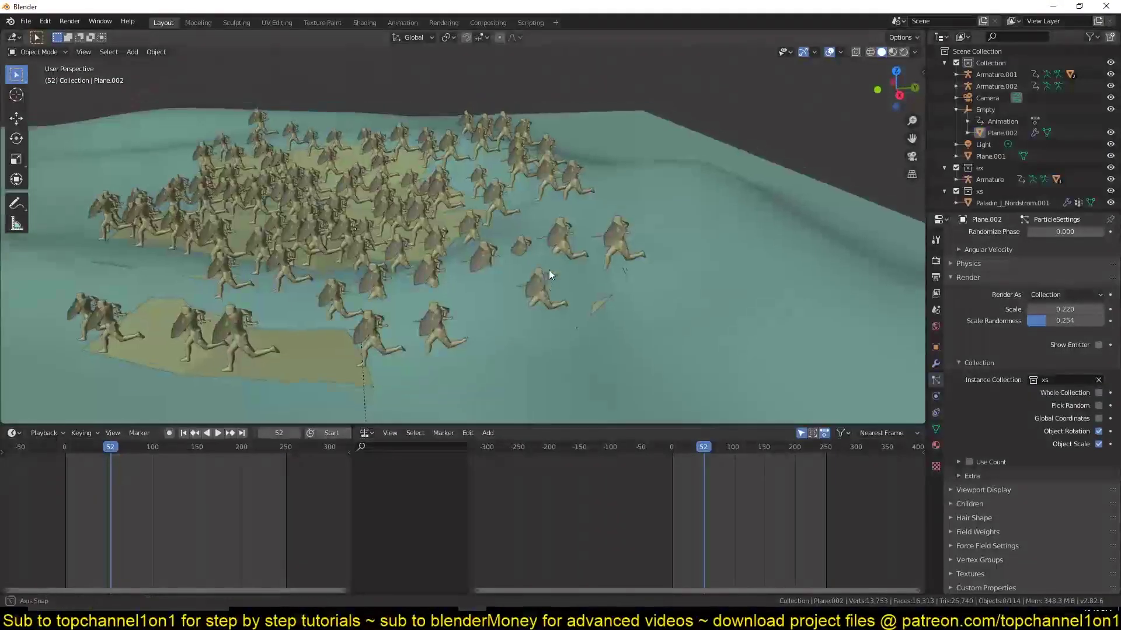
middle_click_drag(548, 269, 453, 321)
scroll(475, 247, "up", 1)
scroll(528, 345, "up", 2)
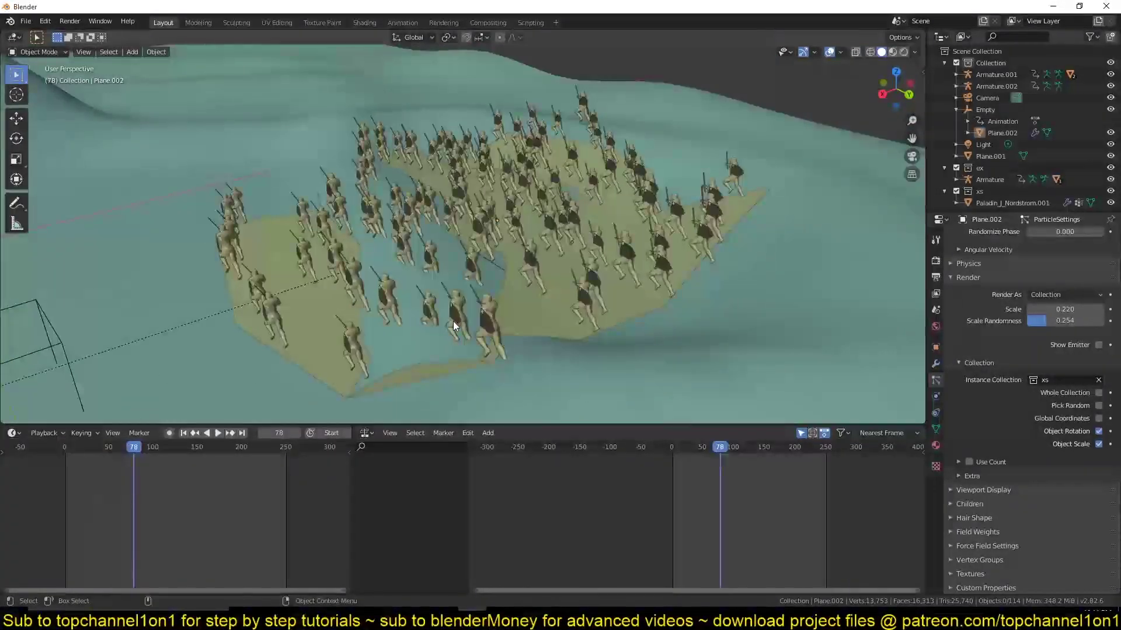
Step: Join the second knight's body and armor meshes into a single object
scroll(453, 321, "down", 4)
scroll(495, 191, "down", 3)
middle_click_drag(638, 341, 526, 231, "shift")
scroll(525, 231, "up", 3)
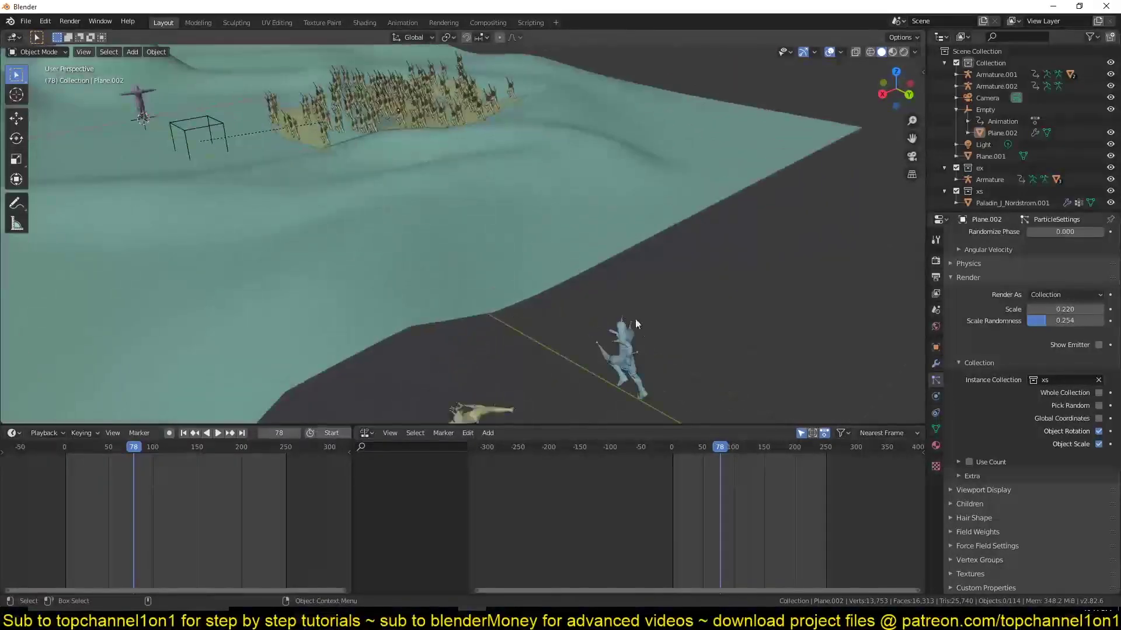
left_click(636, 365)
scroll(975, 195, "down", 1)
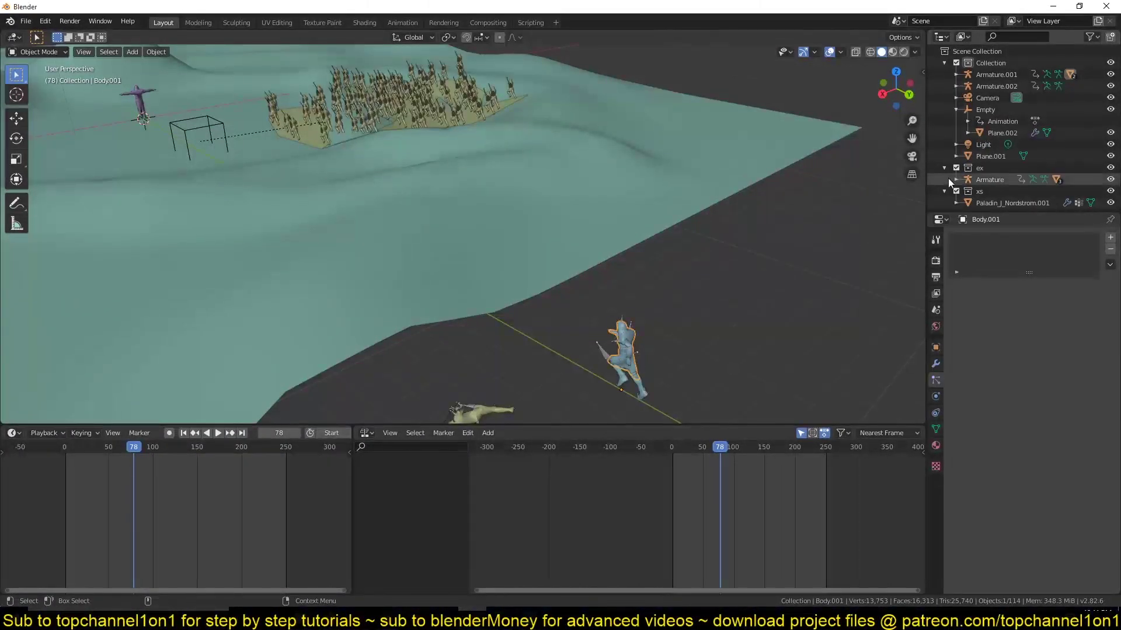
left_click(987, 200)
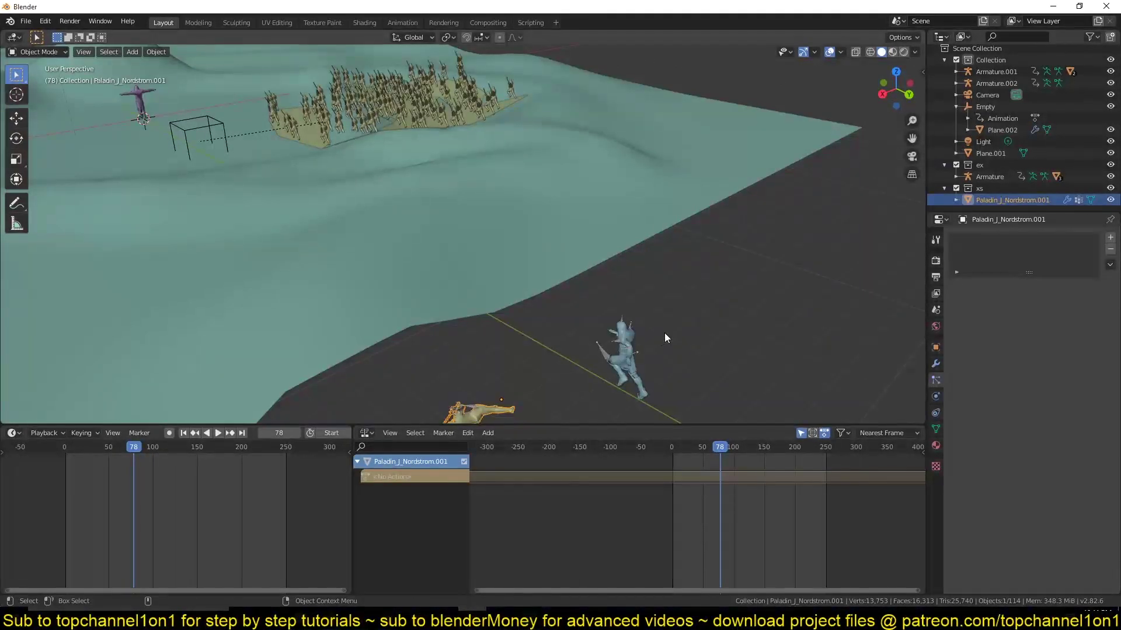
left_click(632, 345)
left_click(633, 345)
middle_click_drag(614, 281, 586, 281, "shift")
scroll(577, 214, "up", 3)
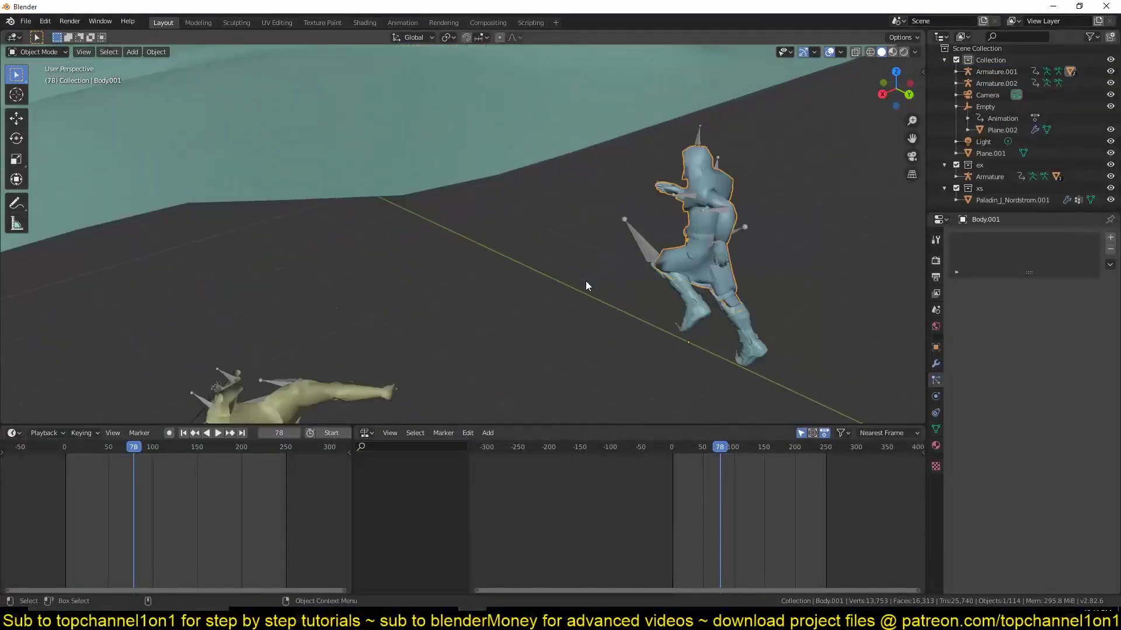
left_click(691, 272)
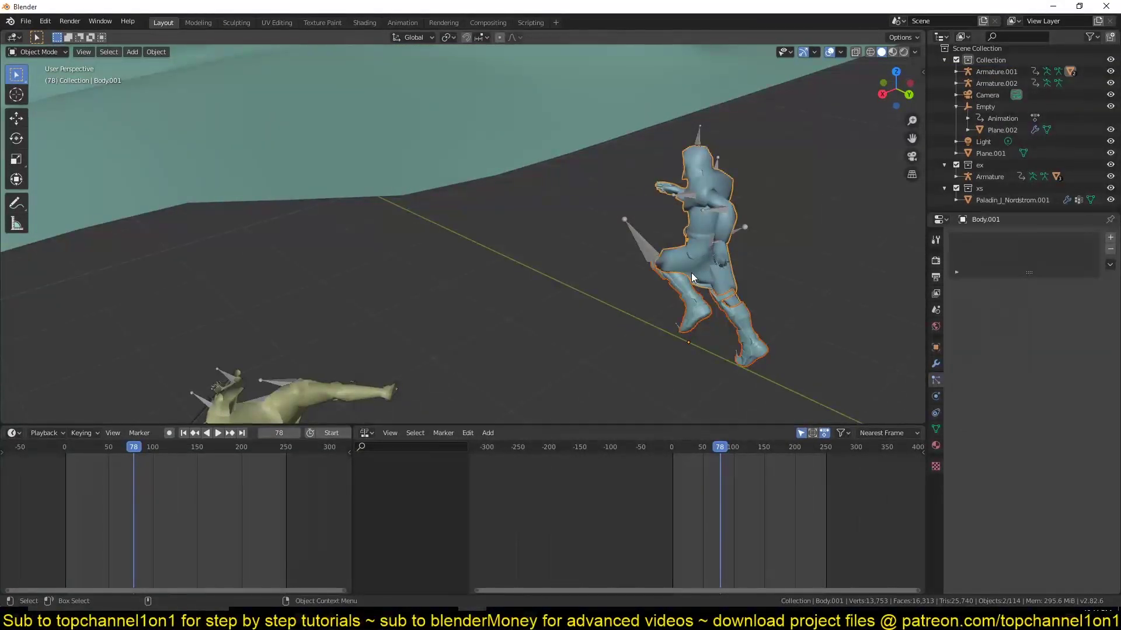
Step: Move the joined Body.001 mesh to the xs collection and check the mixed army in playback
key("m")
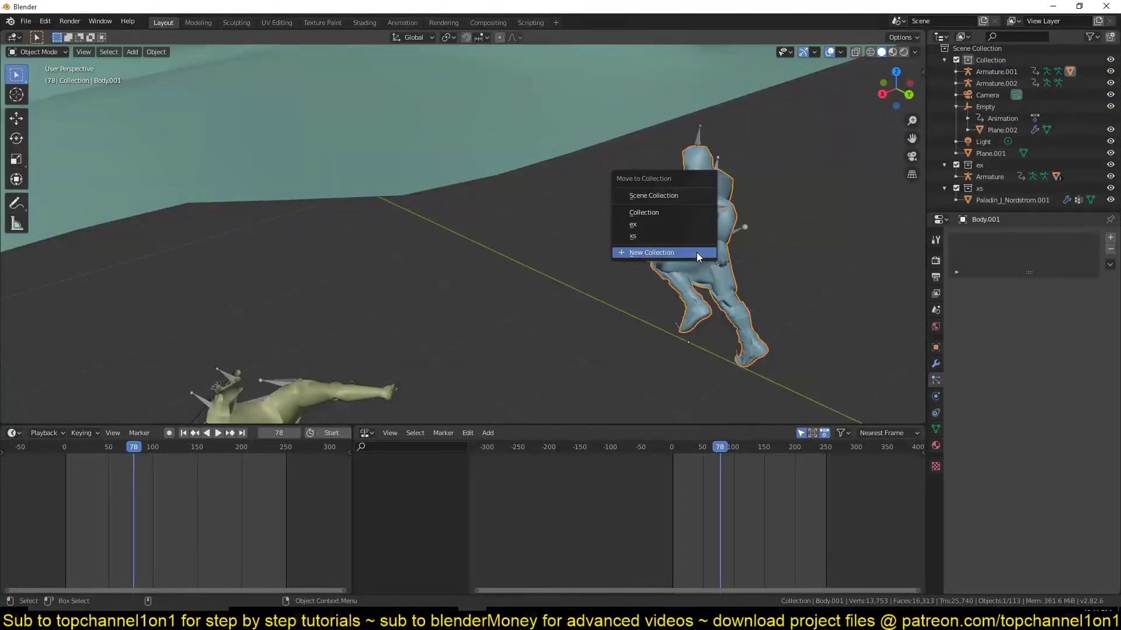
key("m")
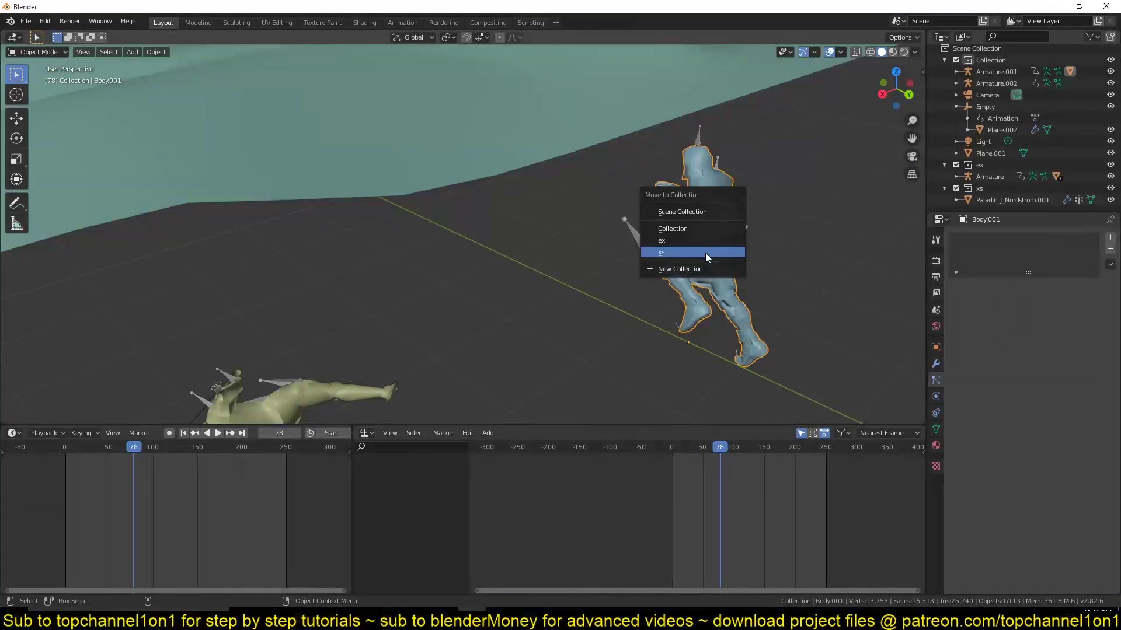
left_click(706, 252)
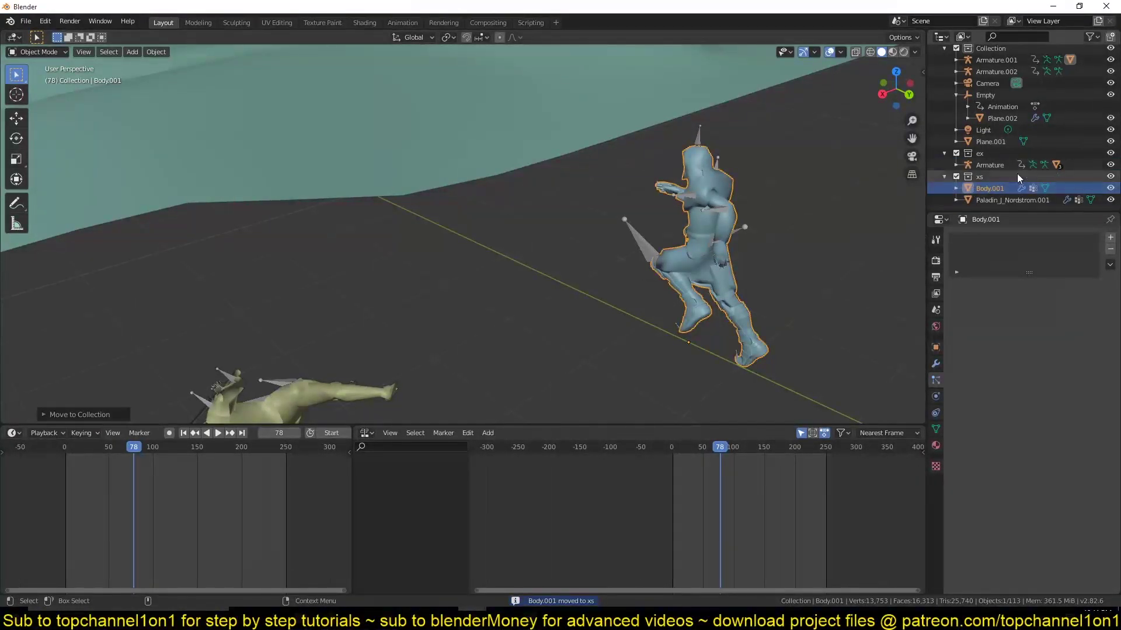
scroll(682, 171, "down", 8)
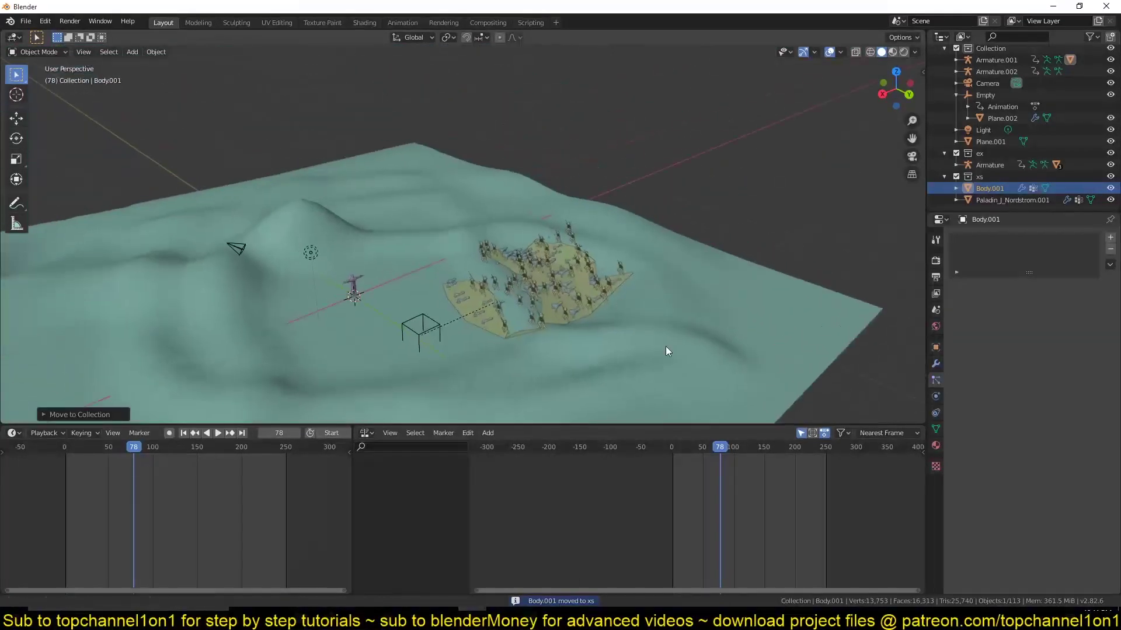
key("space")
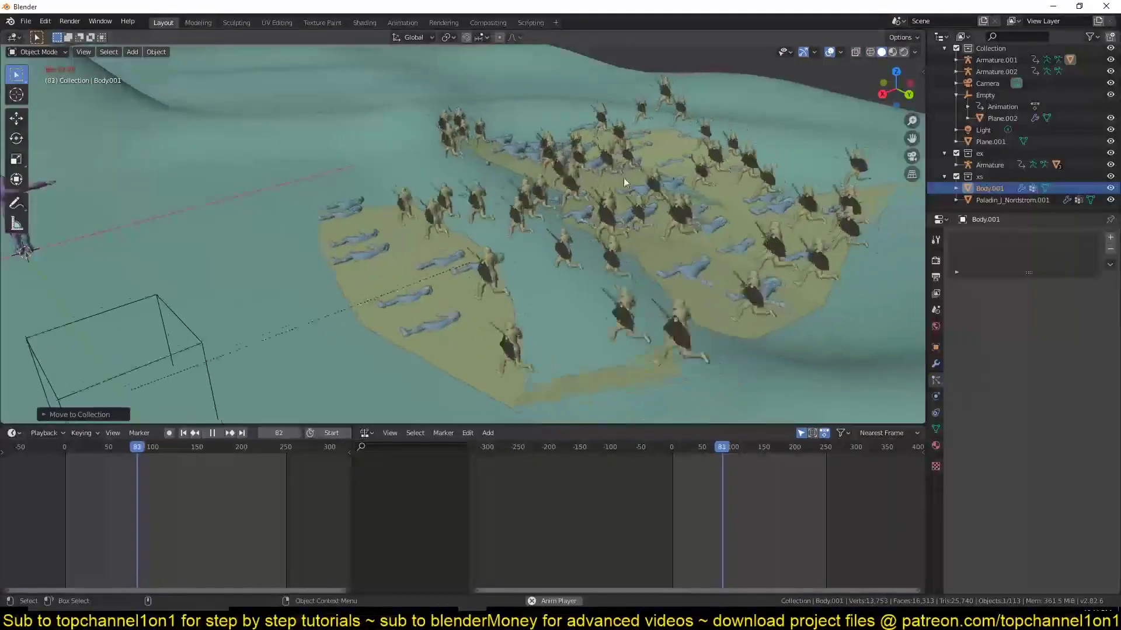
key("space")
Step: Rotate the Body.001 knight together with its Armature.001 by 90 degrees about the global Y axis
scroll(670, 243, "down", 9)
middle_click_drag(670, 245, 602, 146, "shift")
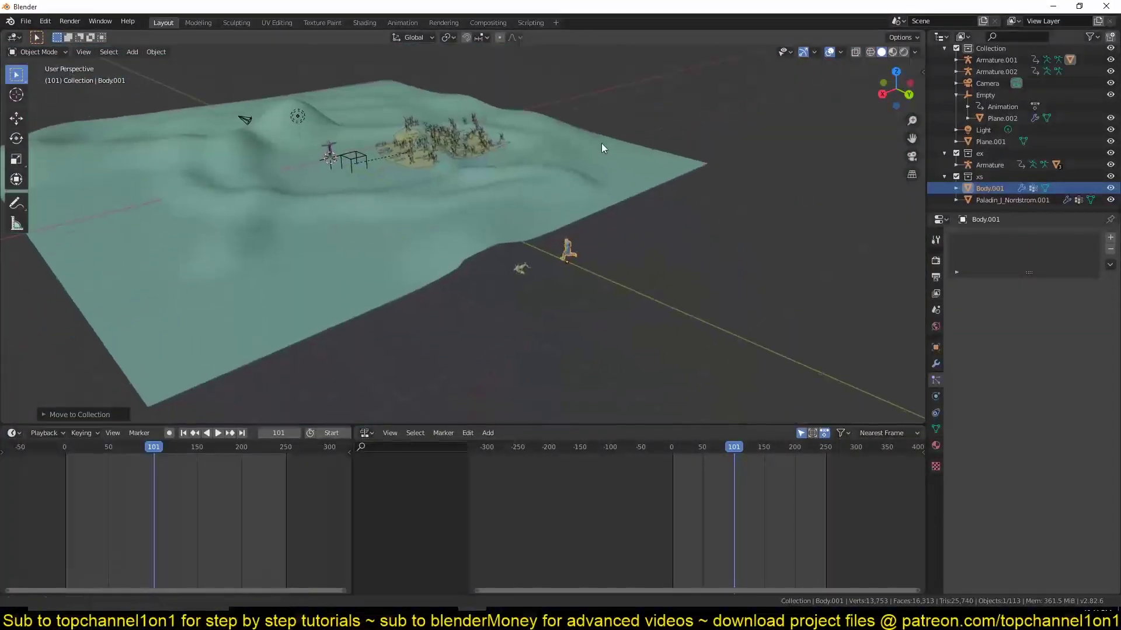
scroll(732, 273, "up", 5)
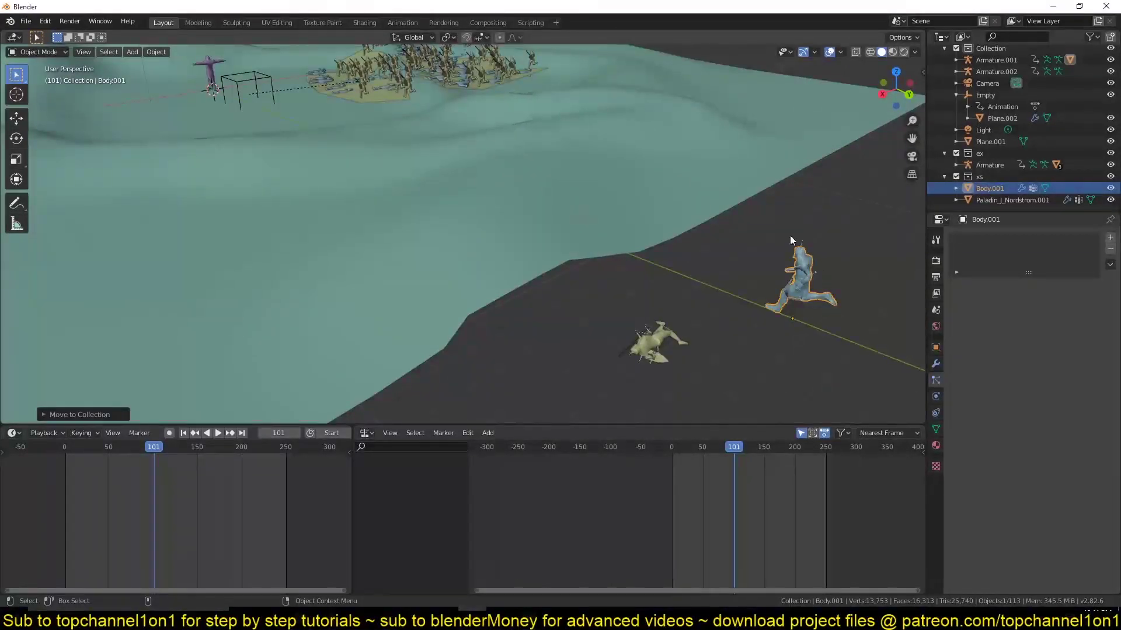
left_click_drag(790, 242, 837, 271, "shift")
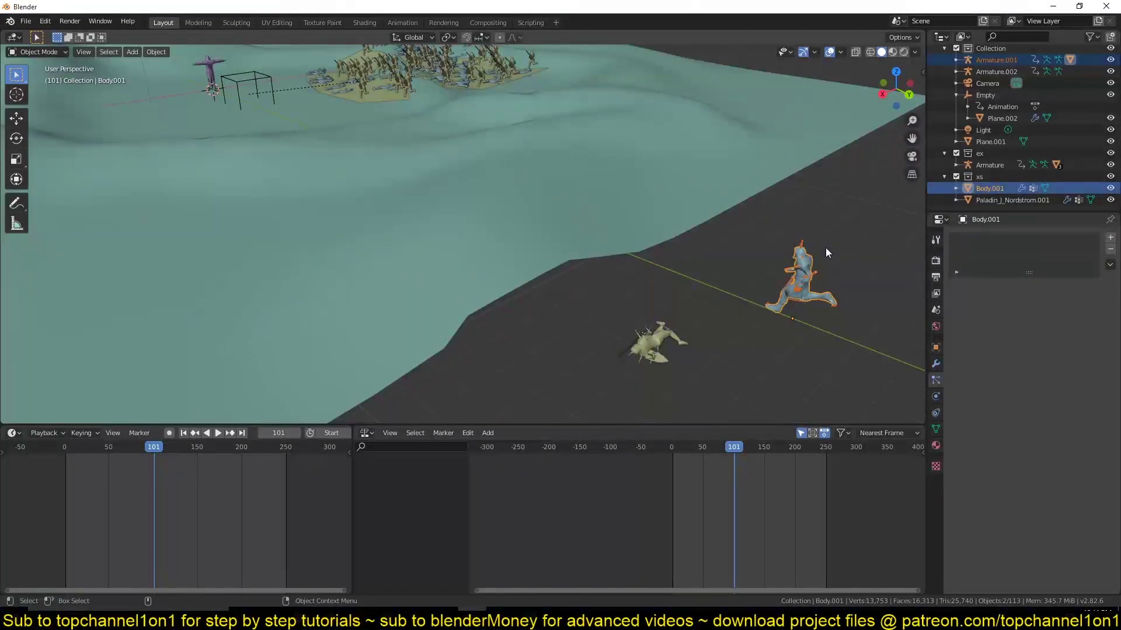
type("rx90y")
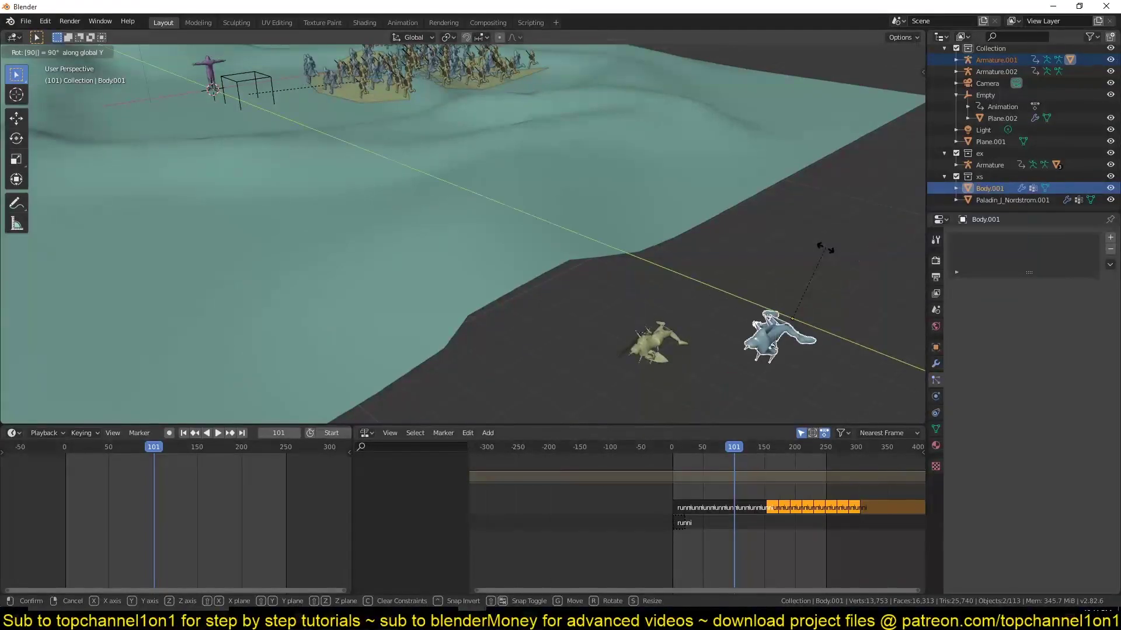
left_click(825, 249)
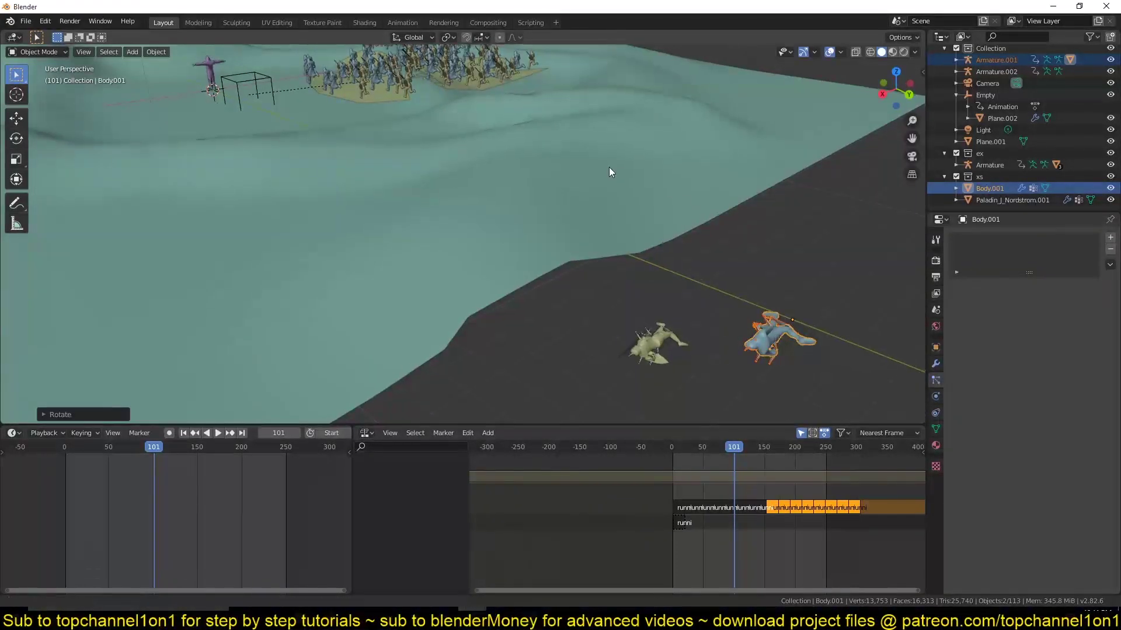
Step: Clear the selection and play the animation to check the orientation of both knight types in the army
middle_click_drag(608, 167, 327, 123)
key("alt+a")
scroll(309, 263, "up", 2)
key("space")
scroll(274, 270, "down", 1)
key("space")
key("Escape")
scroll(350, 248, "up", 5)
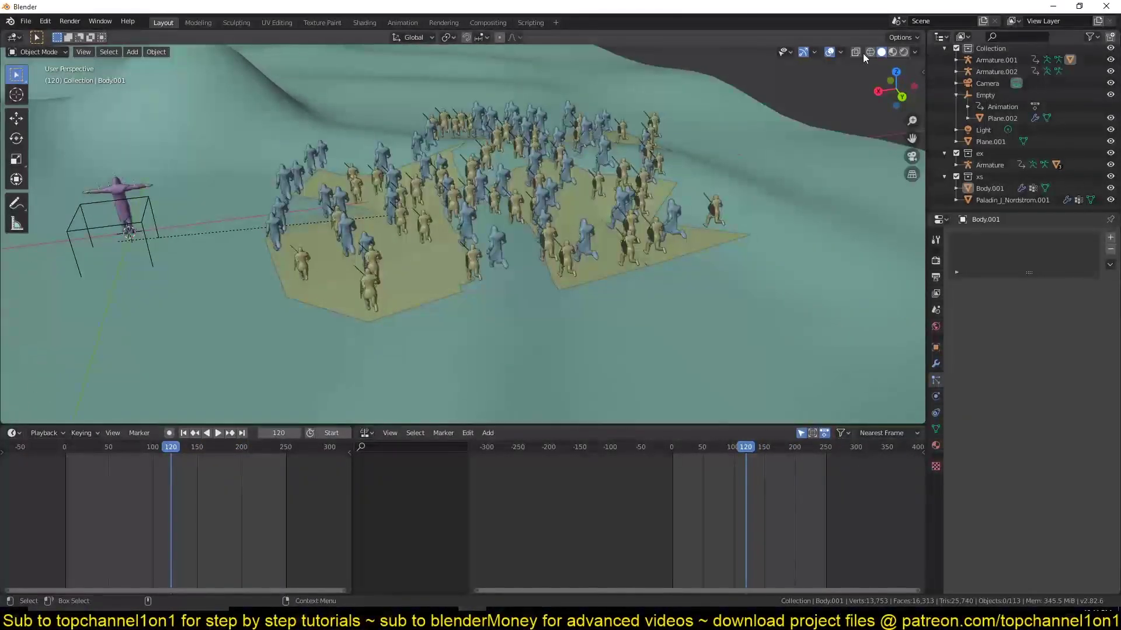
Step: Switch the viewport to material preview shading and play the running army from close up
left_click(891, 52)
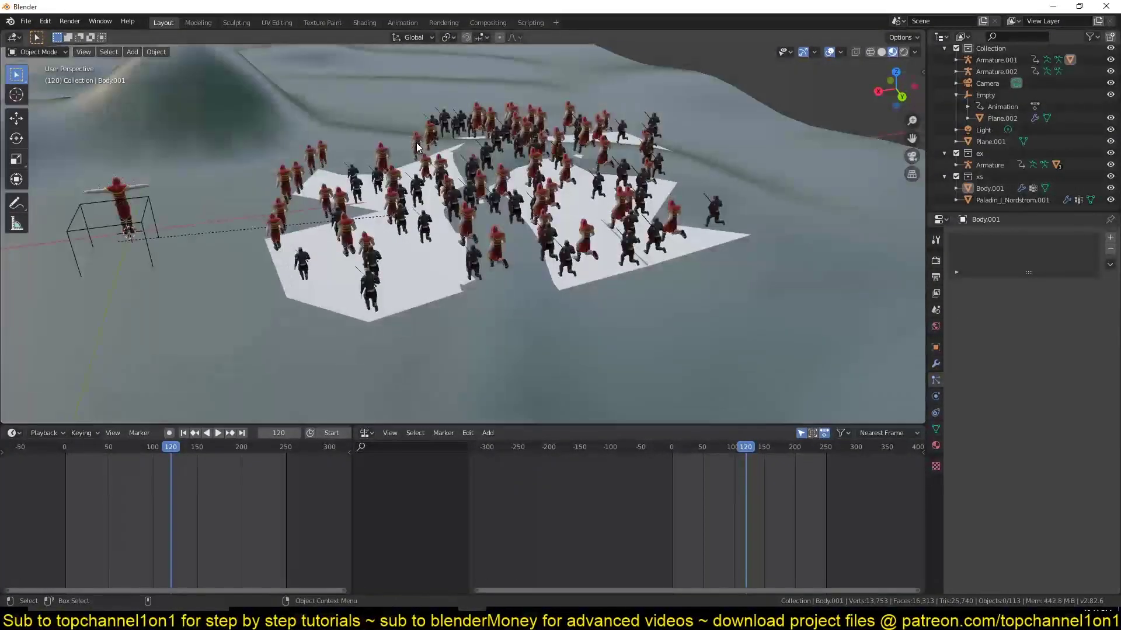
key("space")
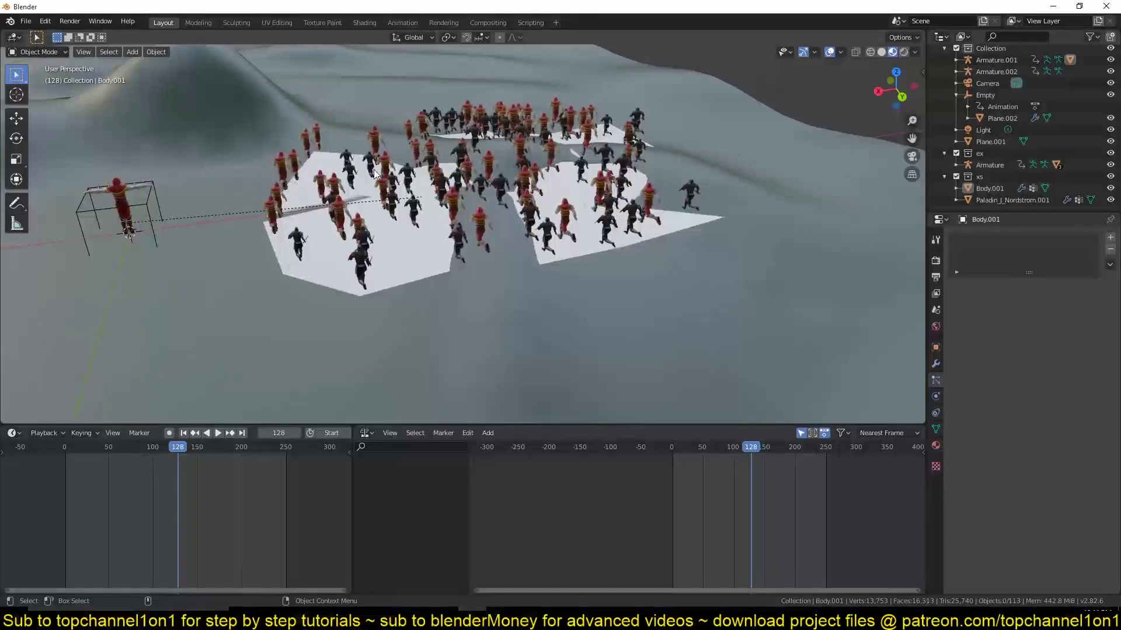
scroll(392, 305, "up", 5)
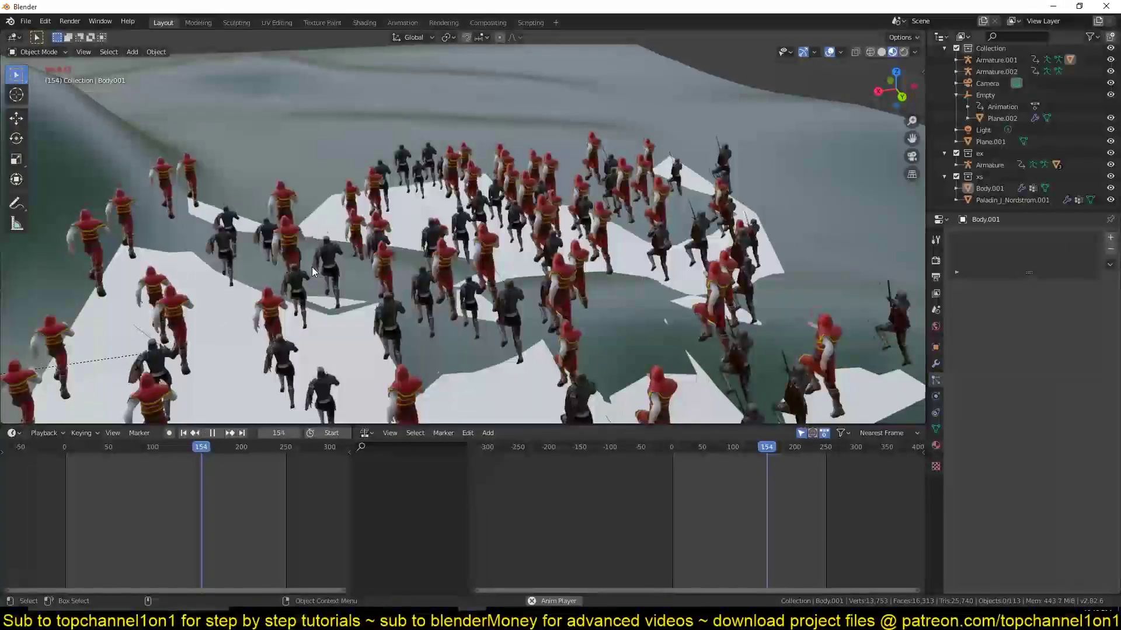
key("space")
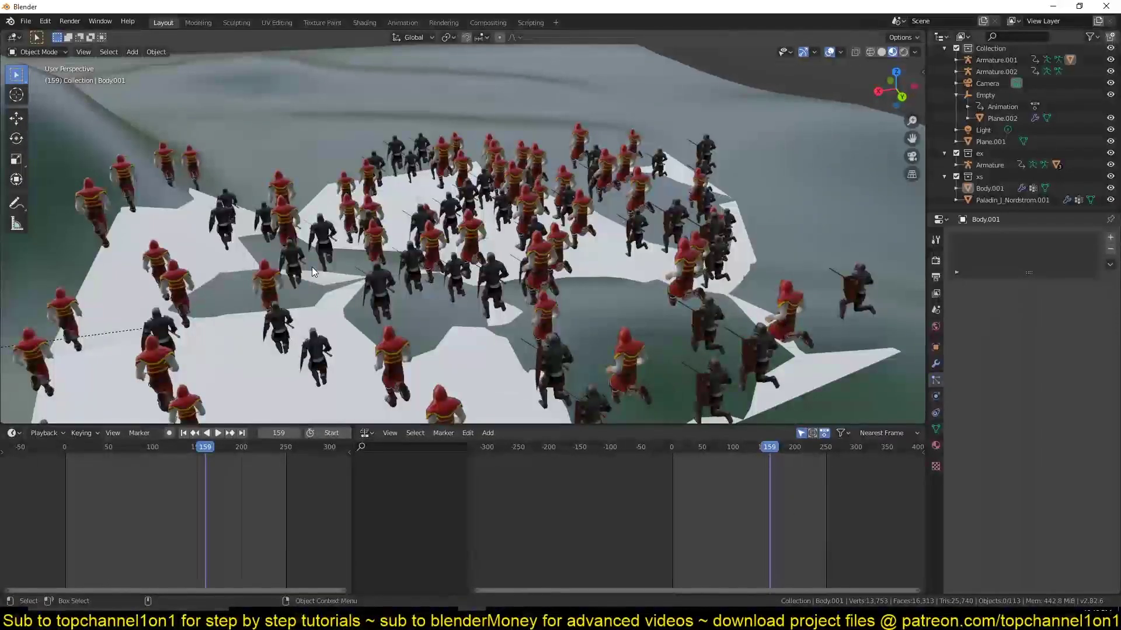
middle_click_drag(311, 268, 541, 160)
key("space")
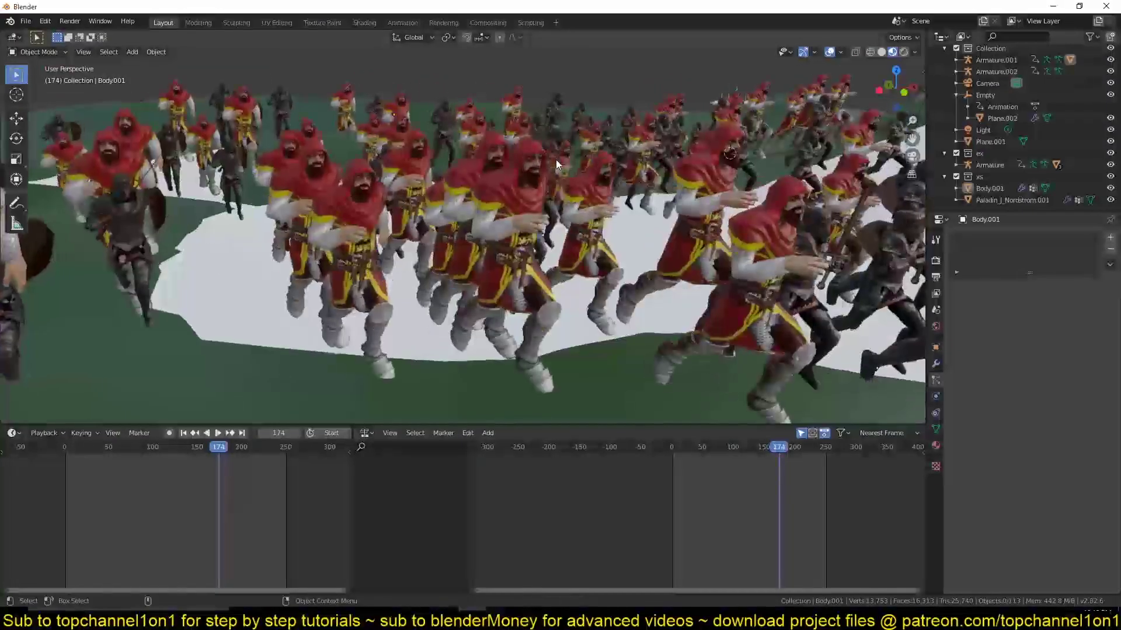
key("space")
Step: Examine the army and the terrain from several angles and distances, and continue the playback
middle_click_drag(556, 159, 186, 183)
scroll(360, 213, "down", 4)
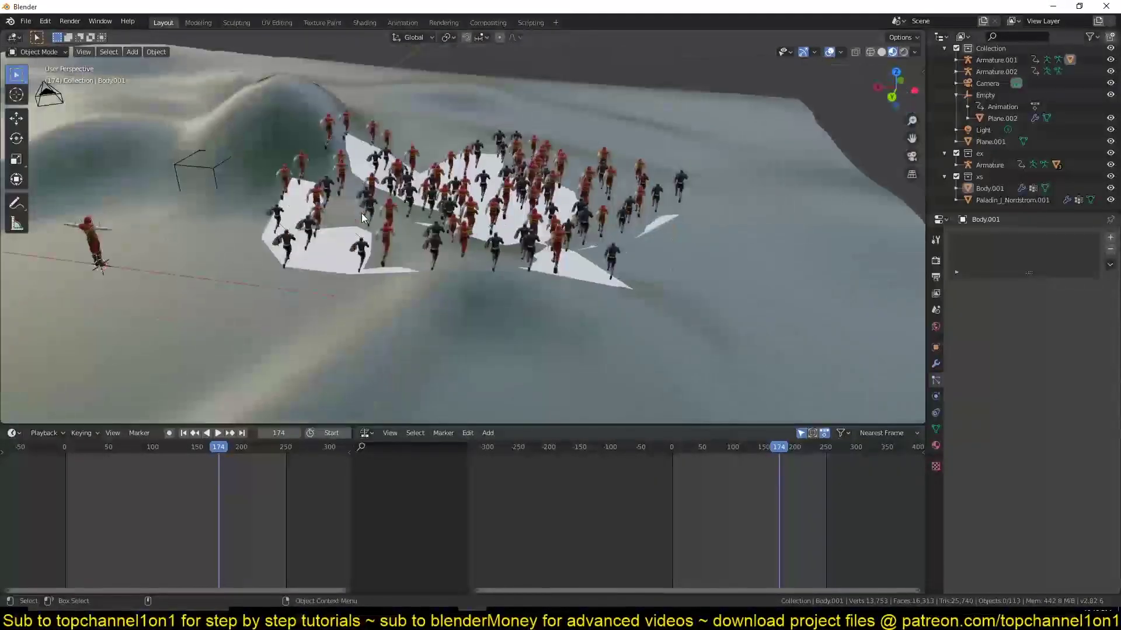
middle_click_drag(362, 213, 323, 278, "shift")
scroll(352, 262, "up", 3)
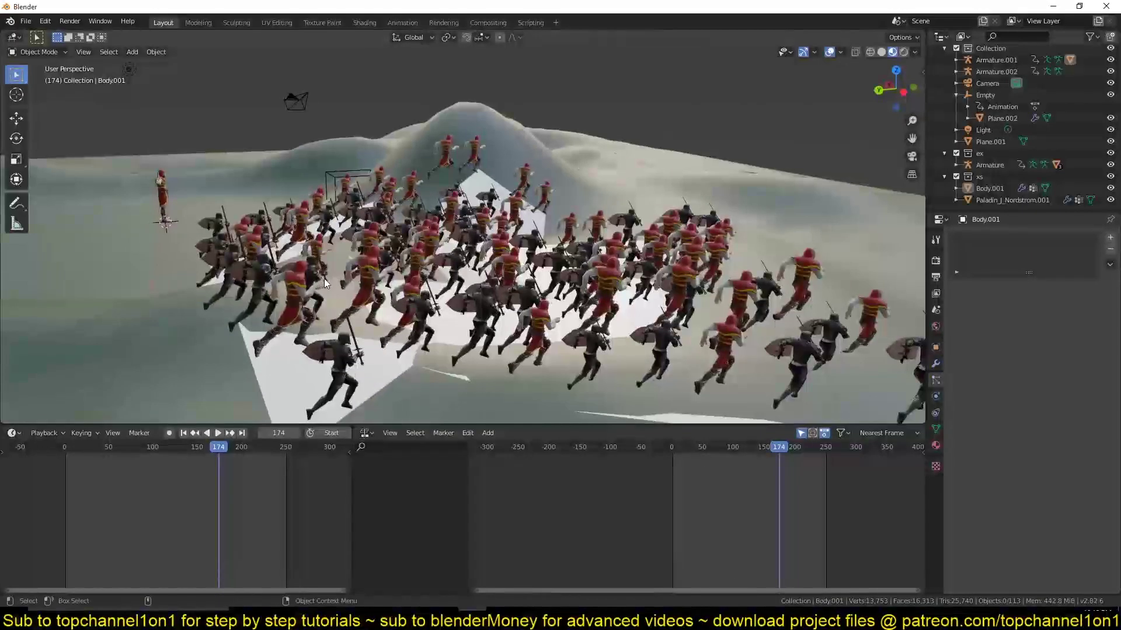
scroll(314, 292, "down", 8)
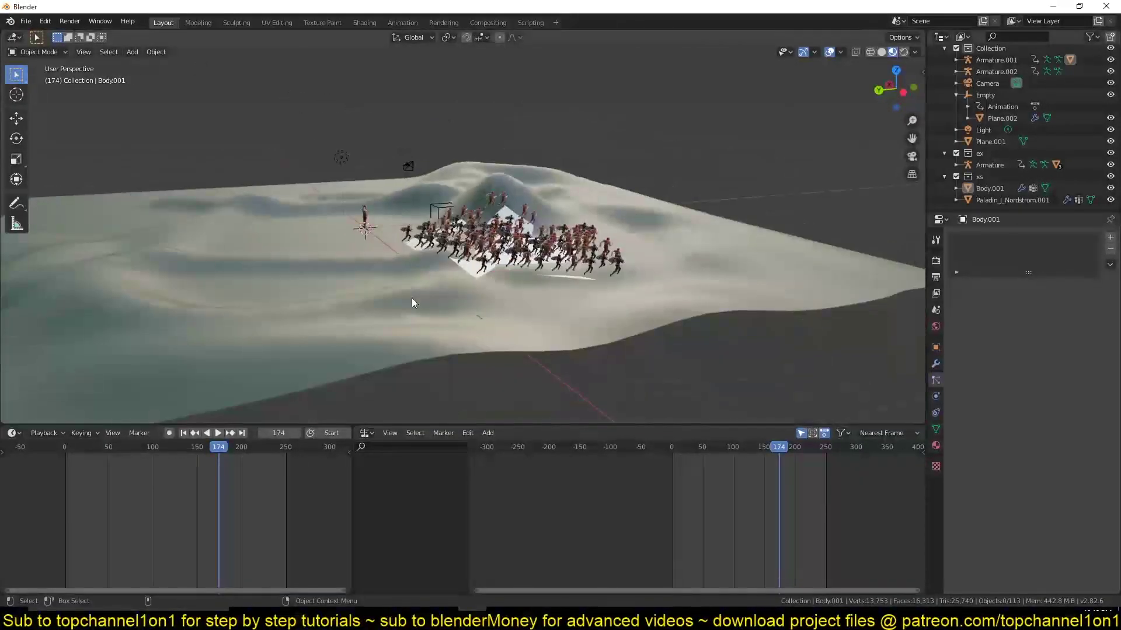
middle_click_drag(413, 299, 366, 302)
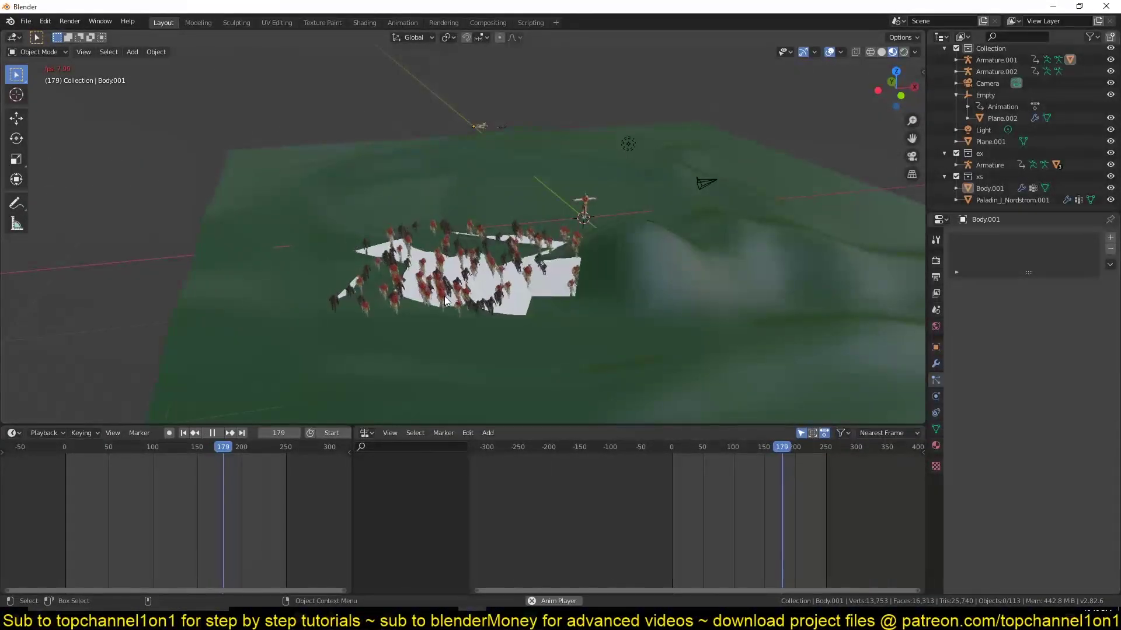
key("space")
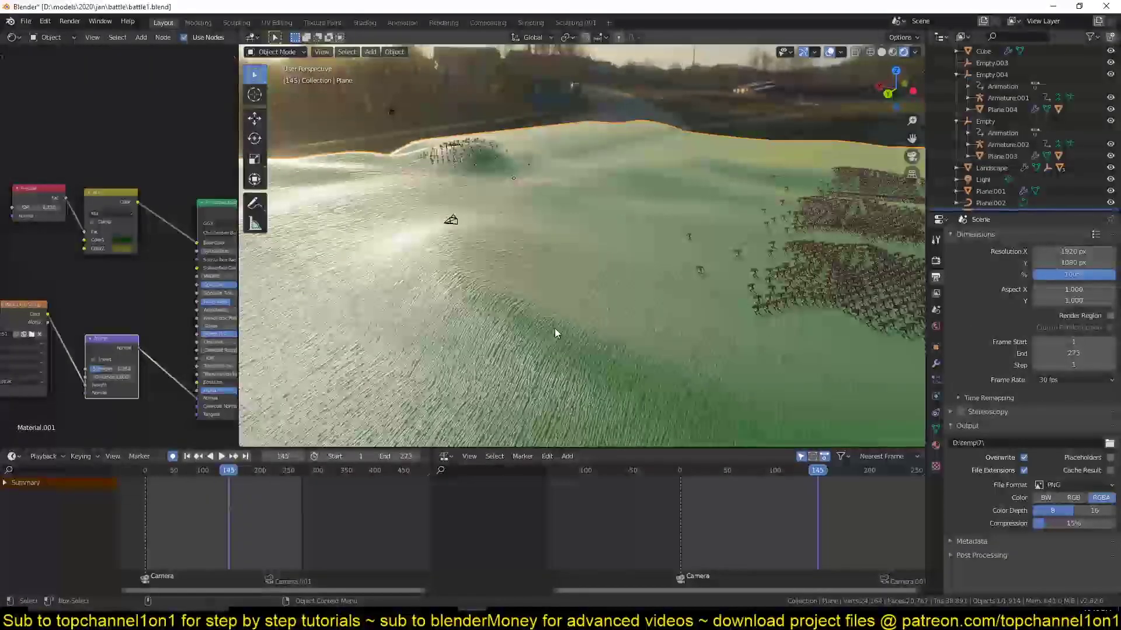
Step: In the battle1.blend scene, look through the camera and play the battle animation from frame 0
left_click(724, 80)
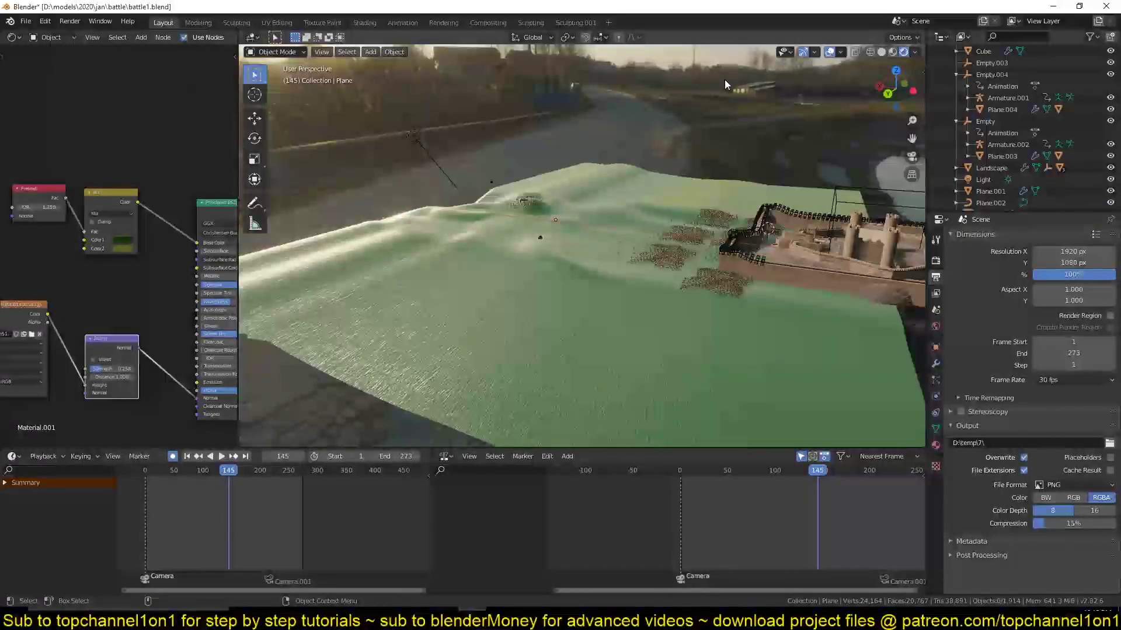
key("KP_0")
scroll(681, 183, "up", 2)
left_click(145, 498)
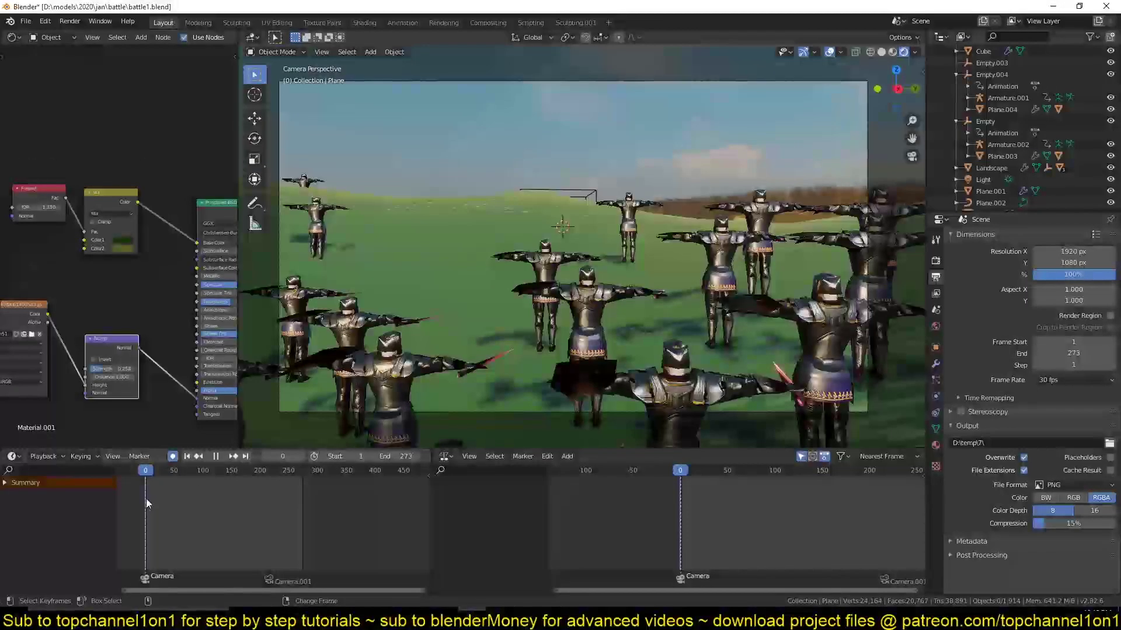
key("space")
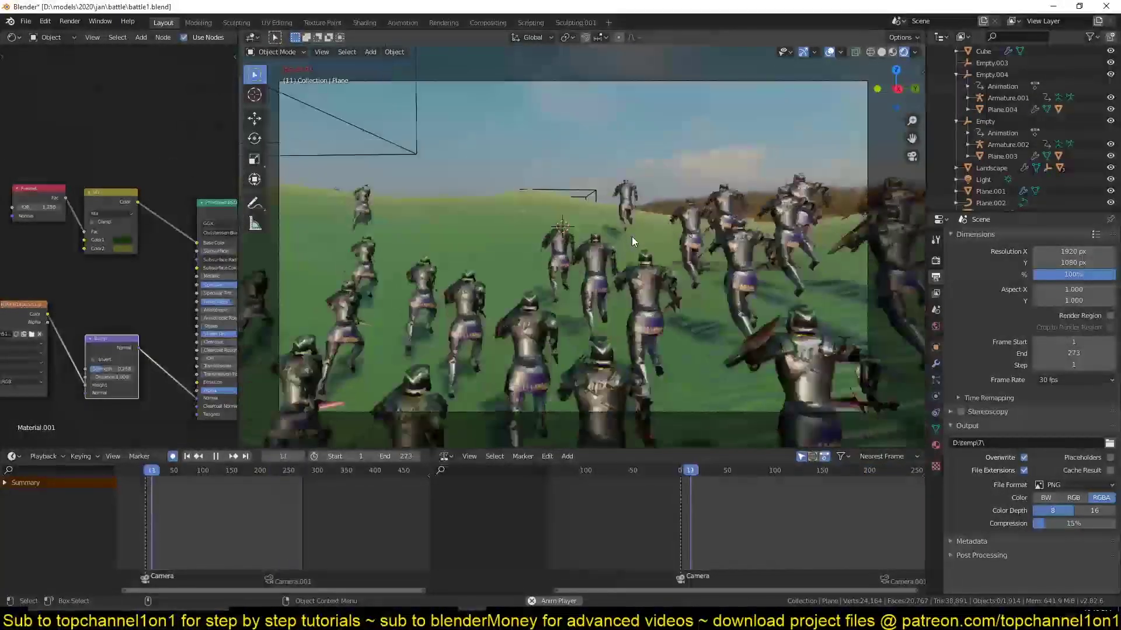
key("space")
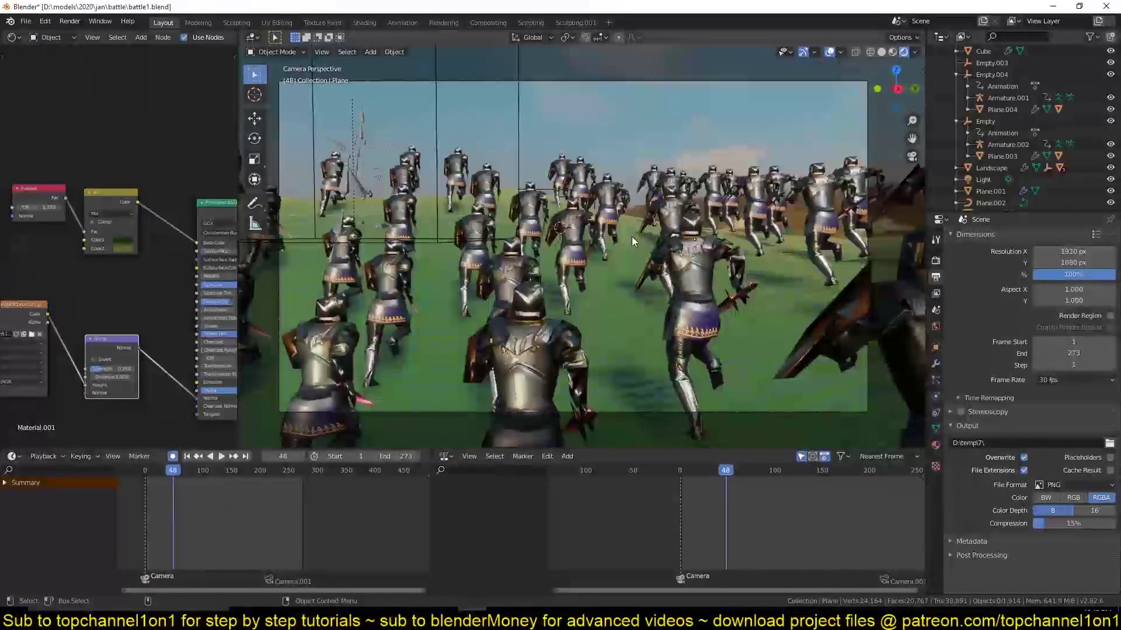